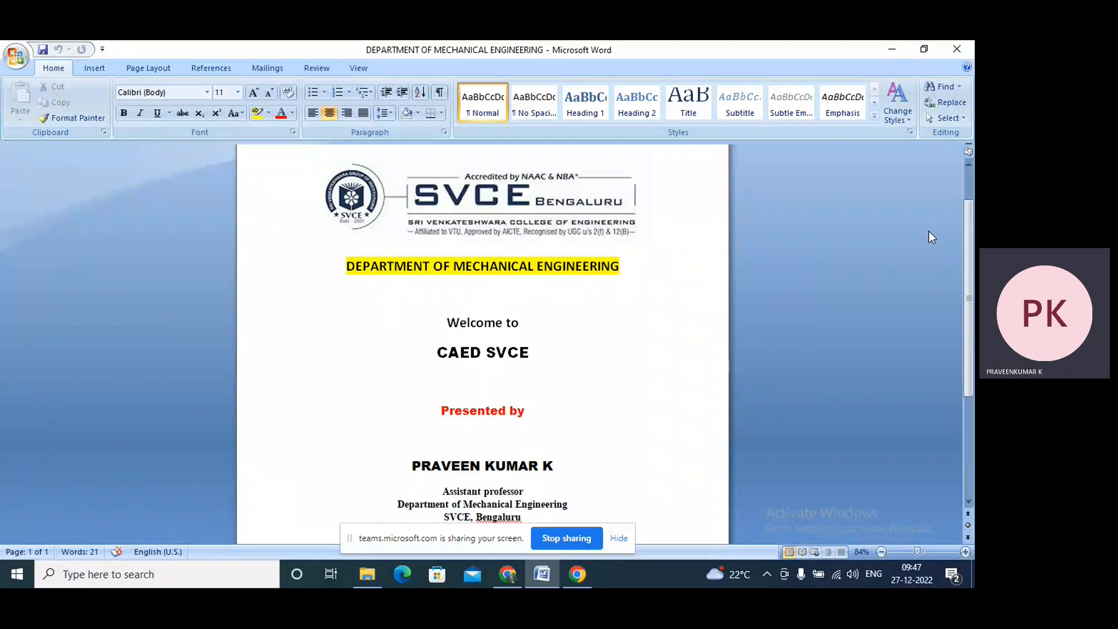
Step: Minimize the open Word document and browser windows, and switch to Solid Edge V20 by launching it from the desktop
left_click(890, 50)
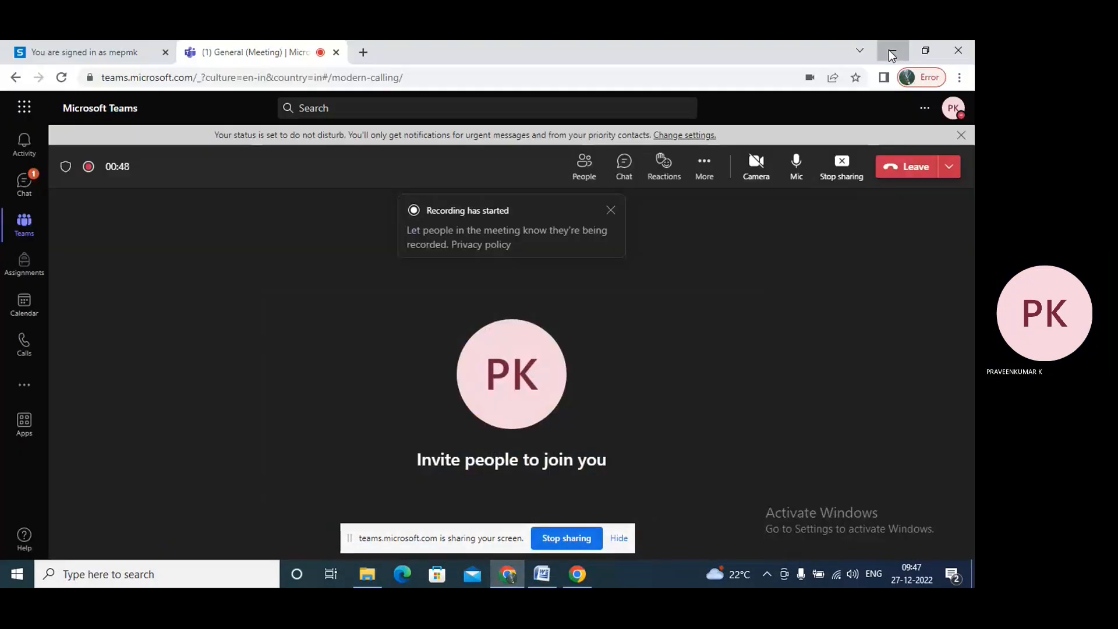
left_click(889, 50)
left_click(751, 68)
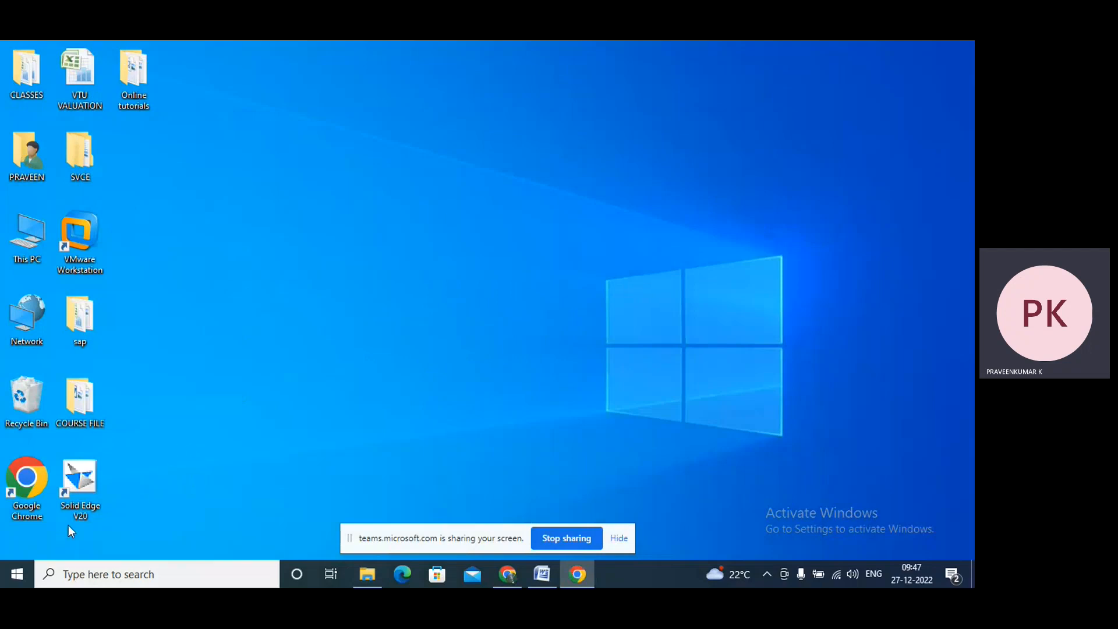
double_click(80, 486)
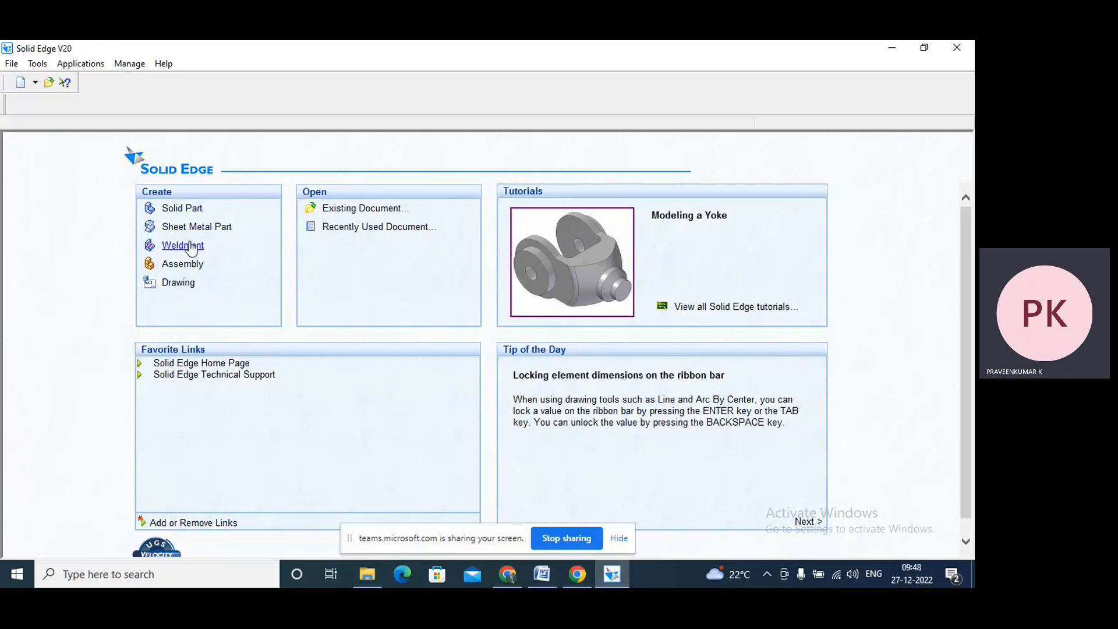
Step: Create a new drawing document and hide the screen-sharing notice covering the sheet
left_click(175, 289)
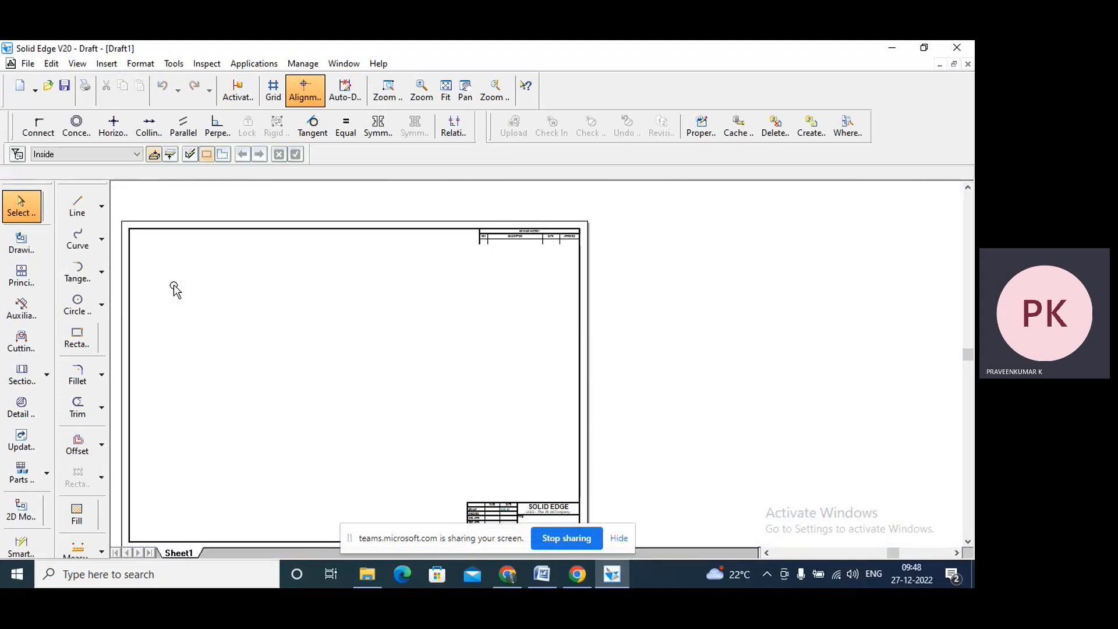
left_click(623, 540)
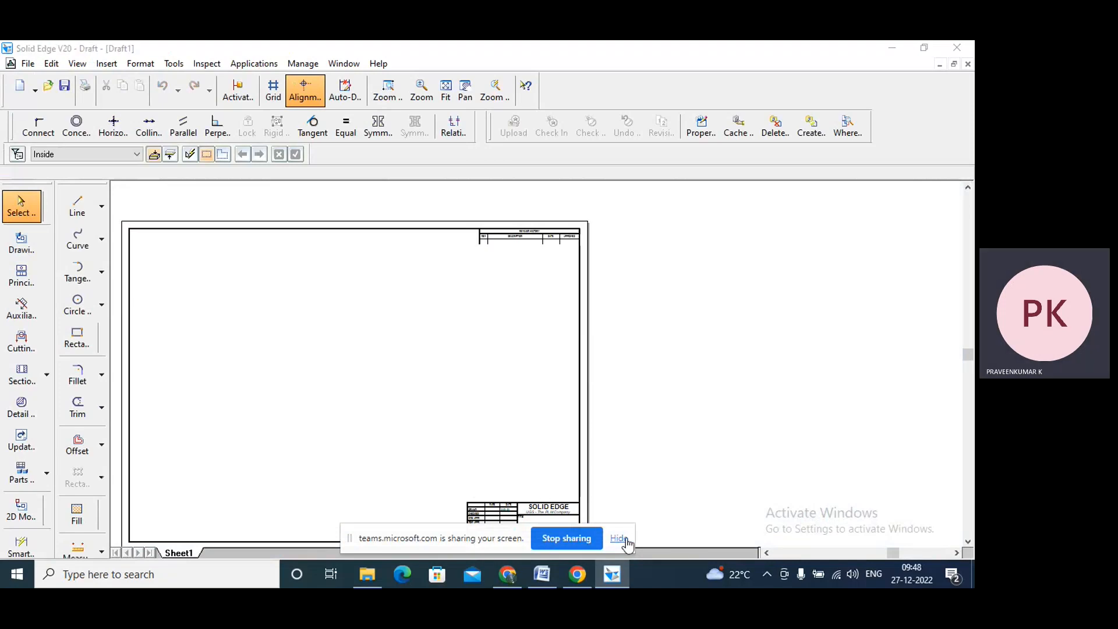
left_click(621, 539)
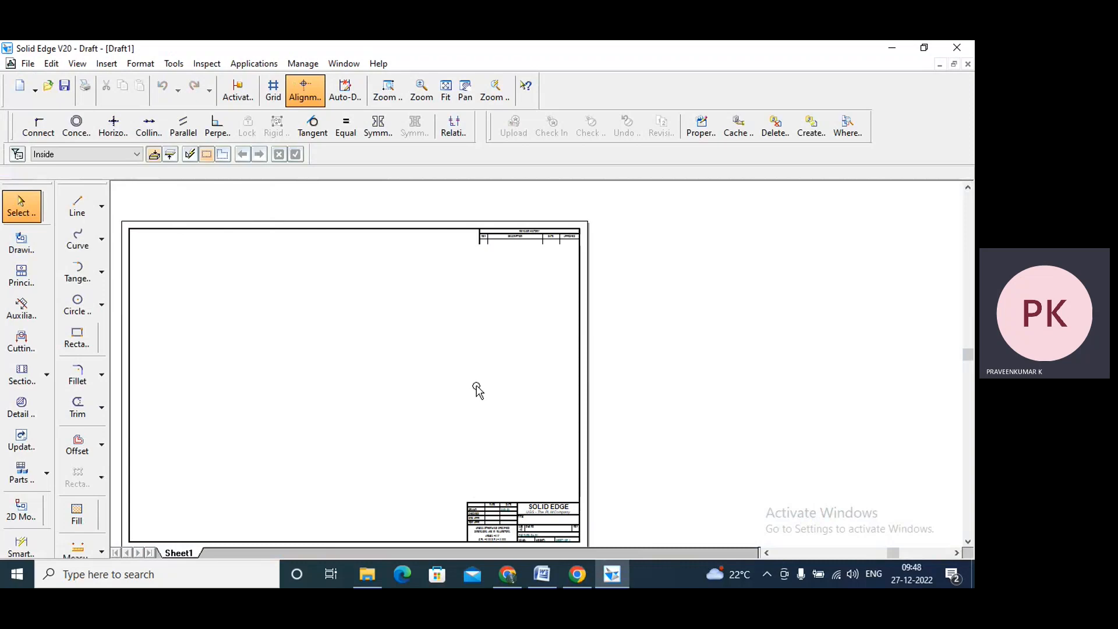
Step: Insert two additional sheets, Sheet2 and Sheet3, after Sheet1 in the drawing
right_click(174, 554)
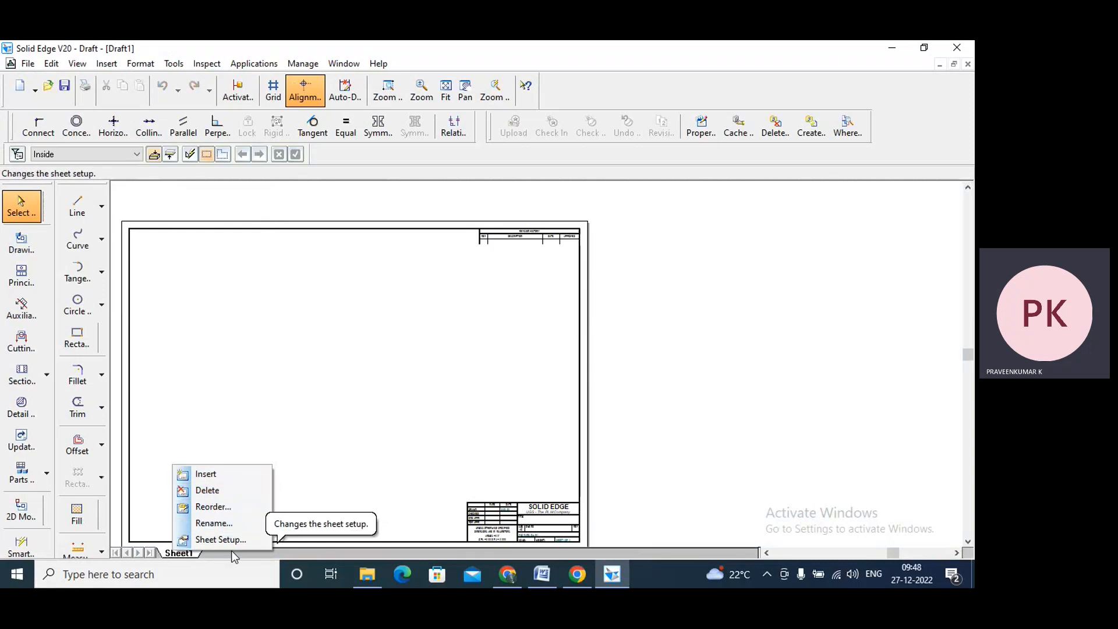
left_click(221, 477)
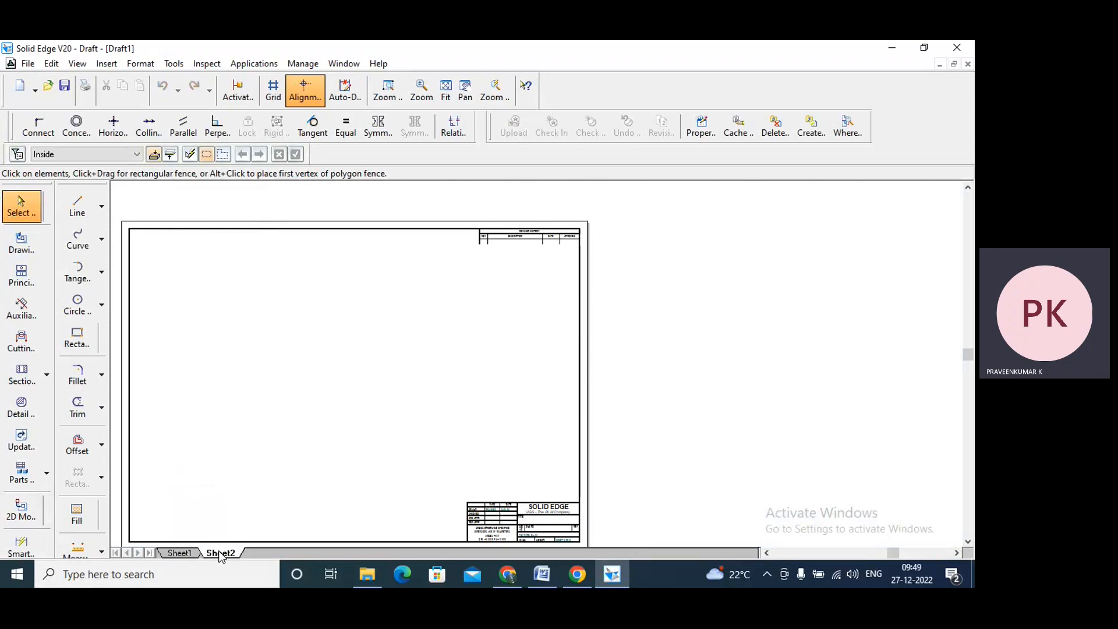
right_click(221, 554)
left_click(252, 479)
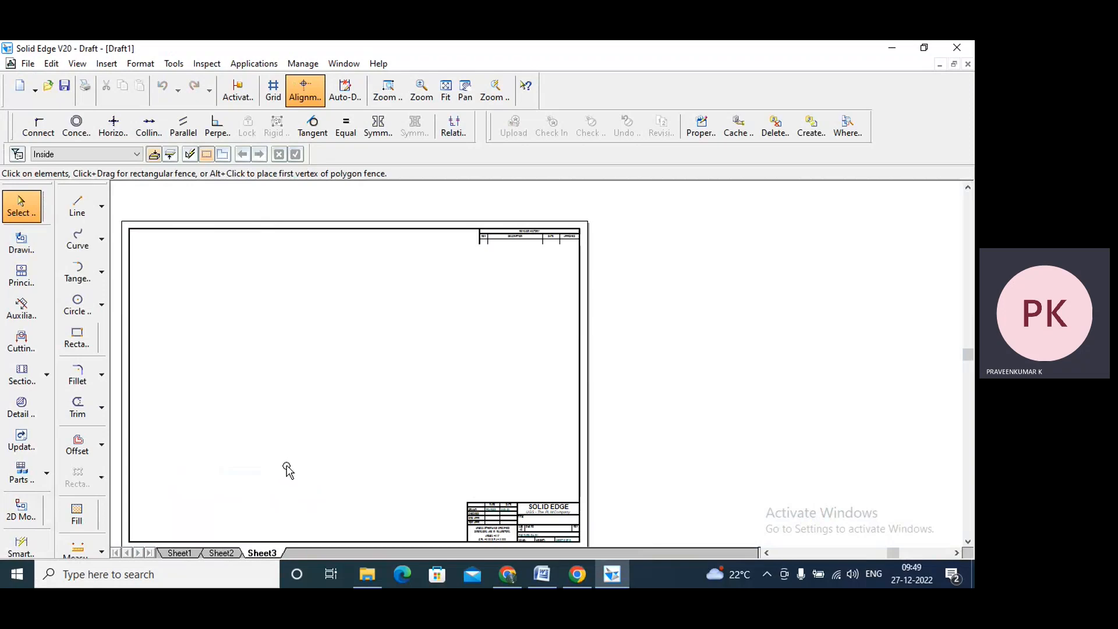
right_click(265, 555)
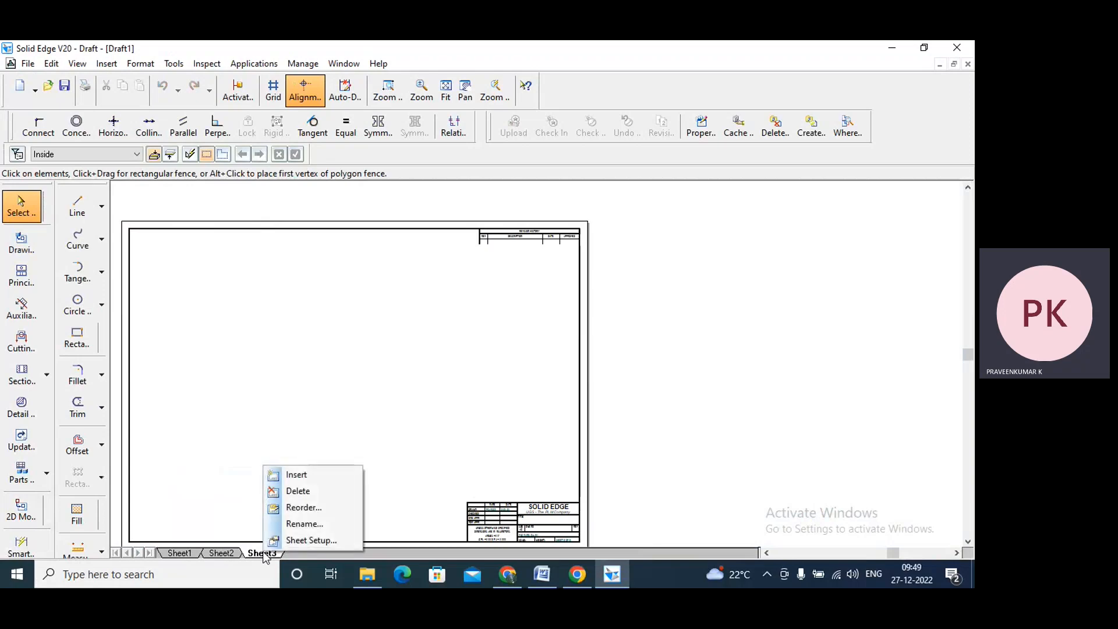
left_click(220, 300)
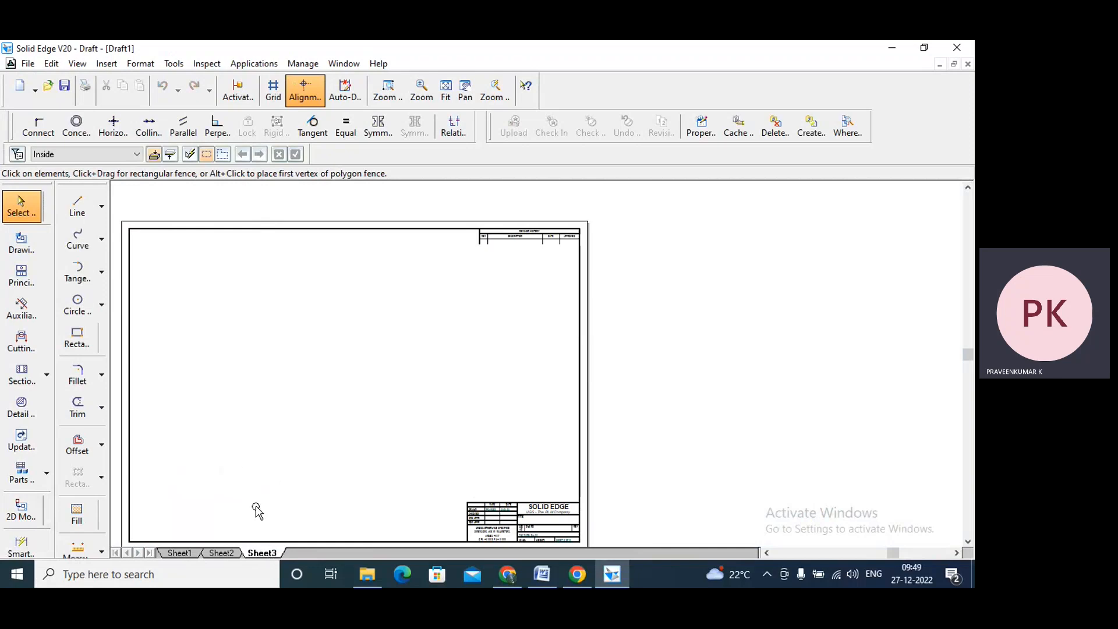
Step: Delete Sheet3 and Sheet2 from the drawing, confirming each permanent deletion
right_click(260, 555)
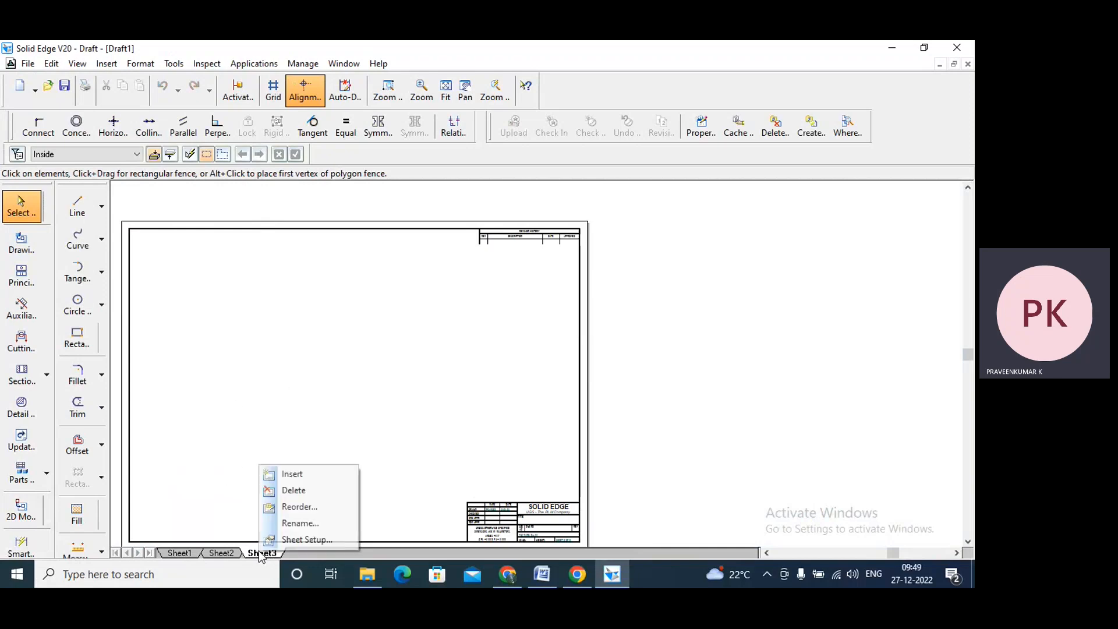
left_click(294, 490)
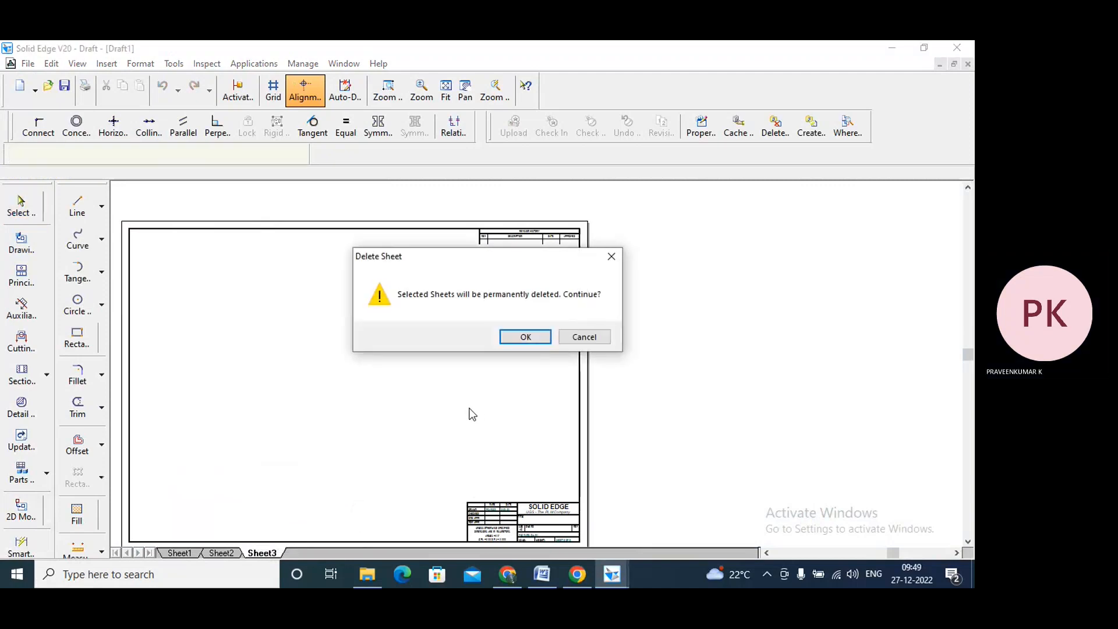
left_click(525, 338)
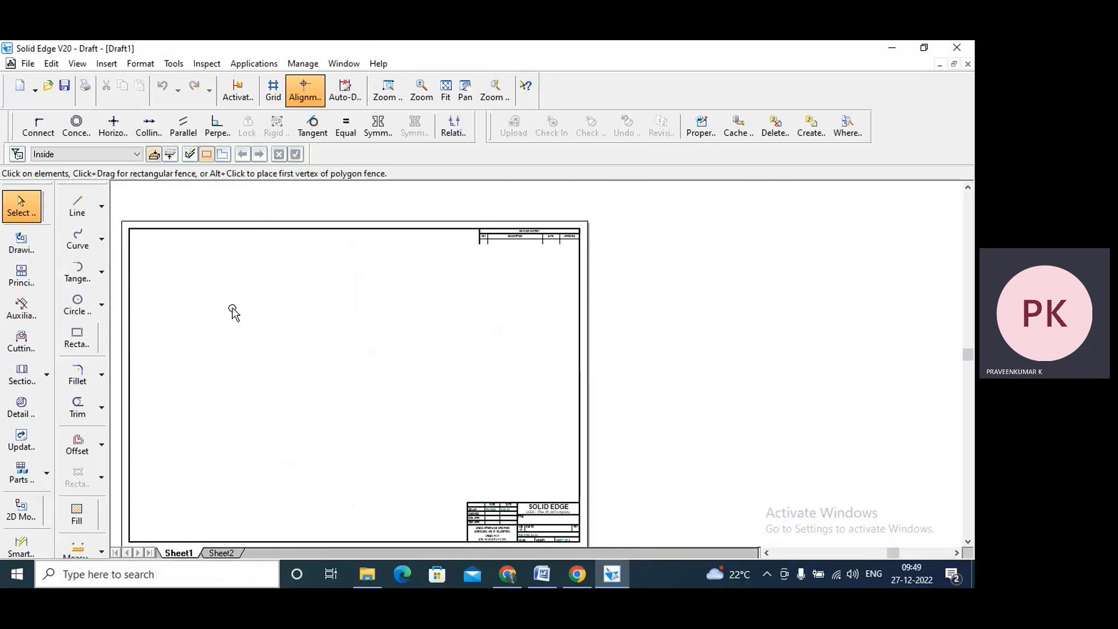
right_click(226, 554)
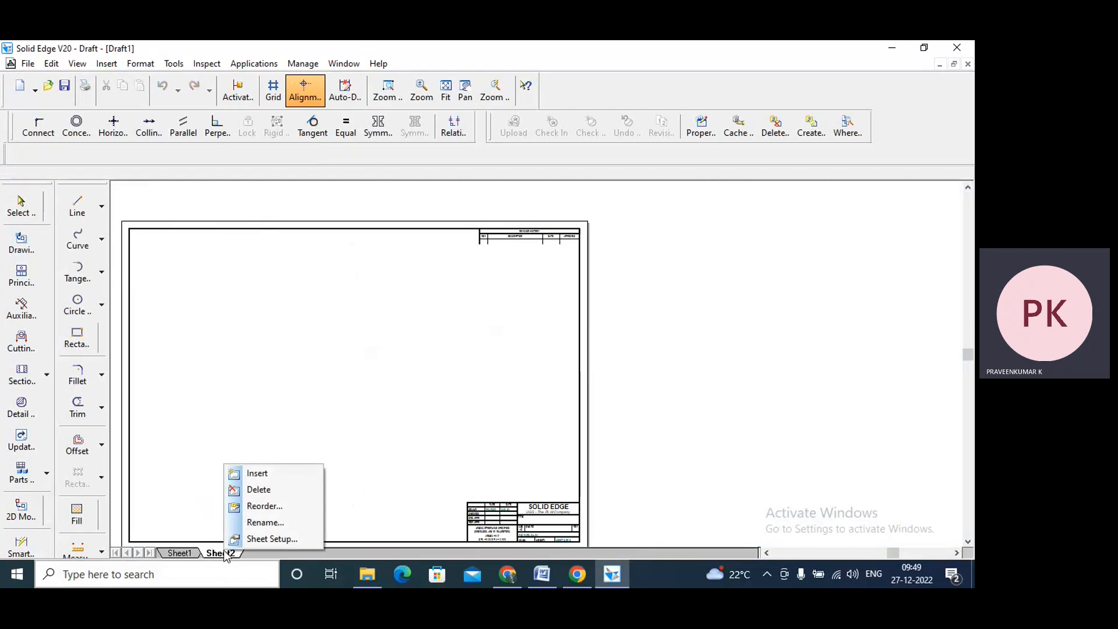
left_click(272, 495)
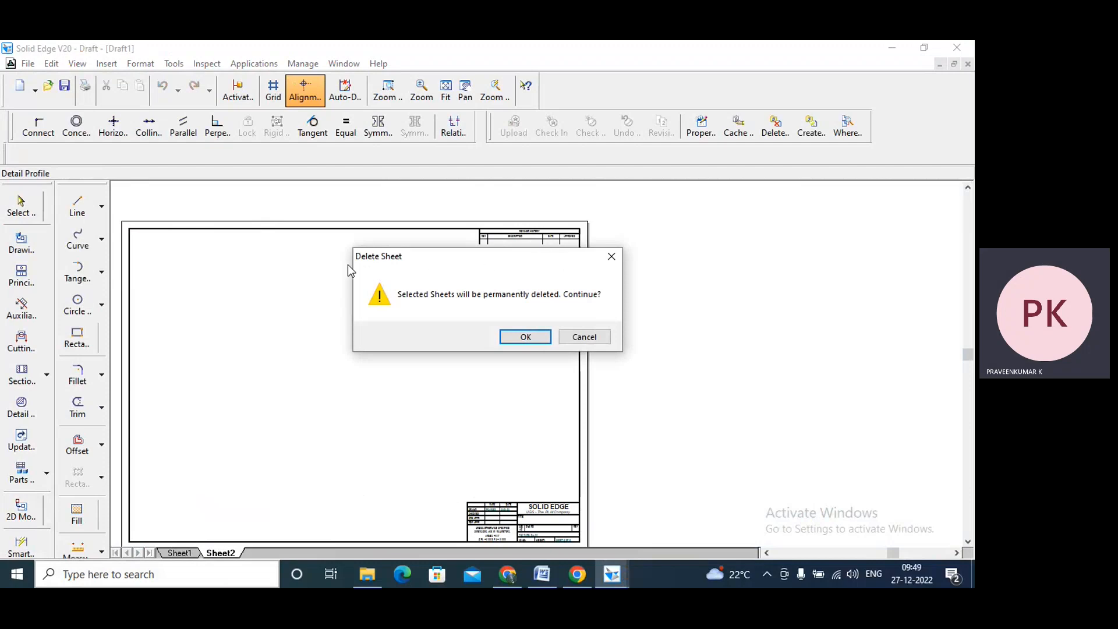
left_click(526, 337)
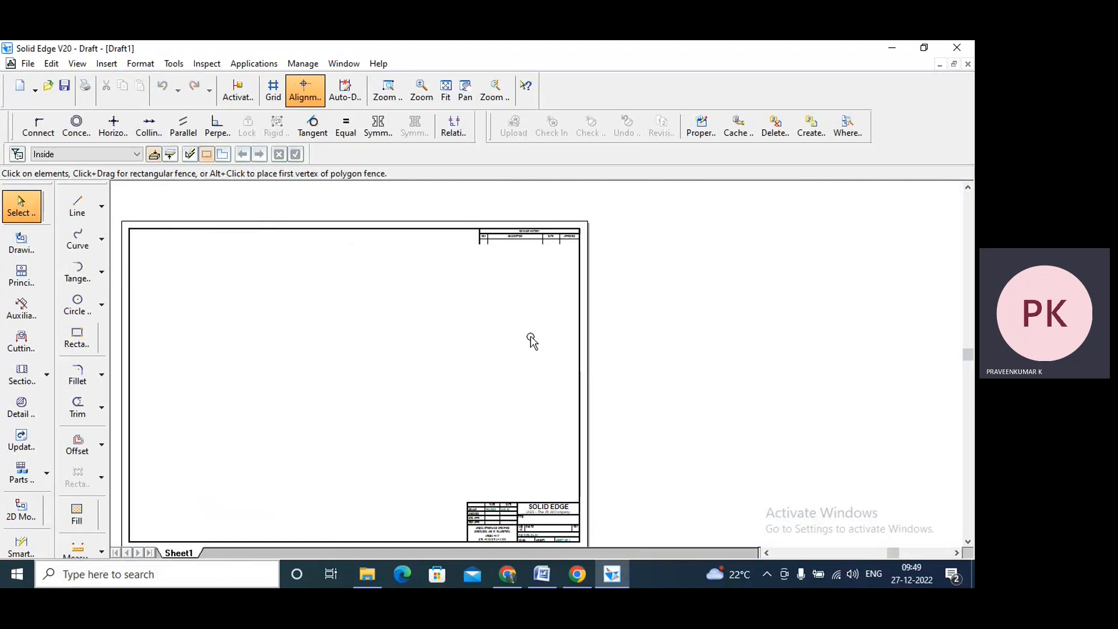
Step: In Sheet1's setup, choose the A4-Sheet background, turn off Show background, and save these settings as defaults
right_click(182, 551)
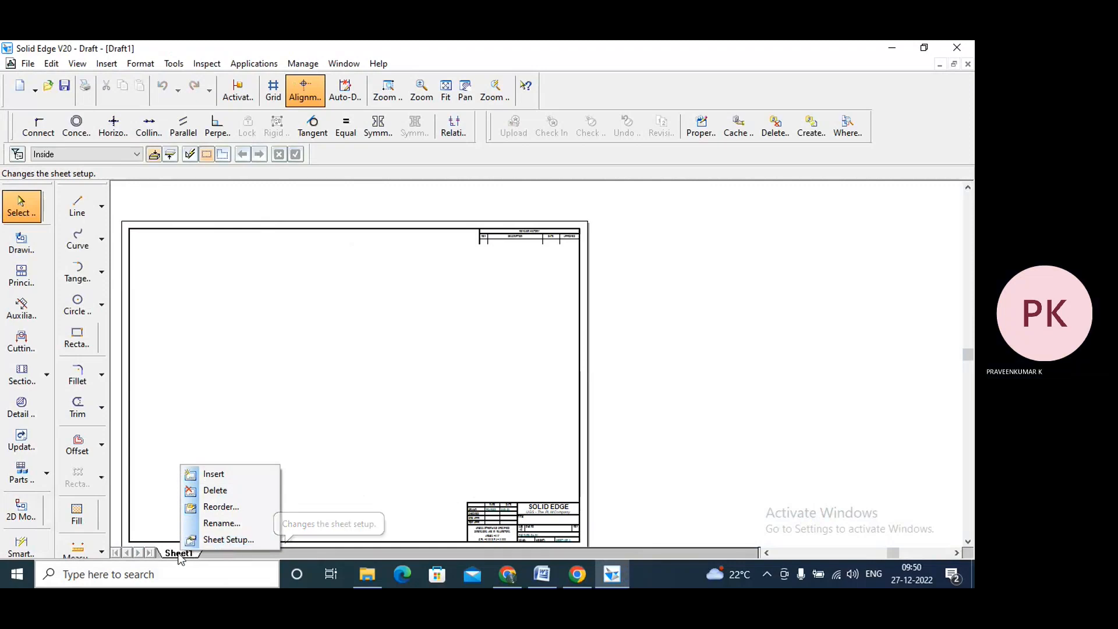
left_click(162, 452)
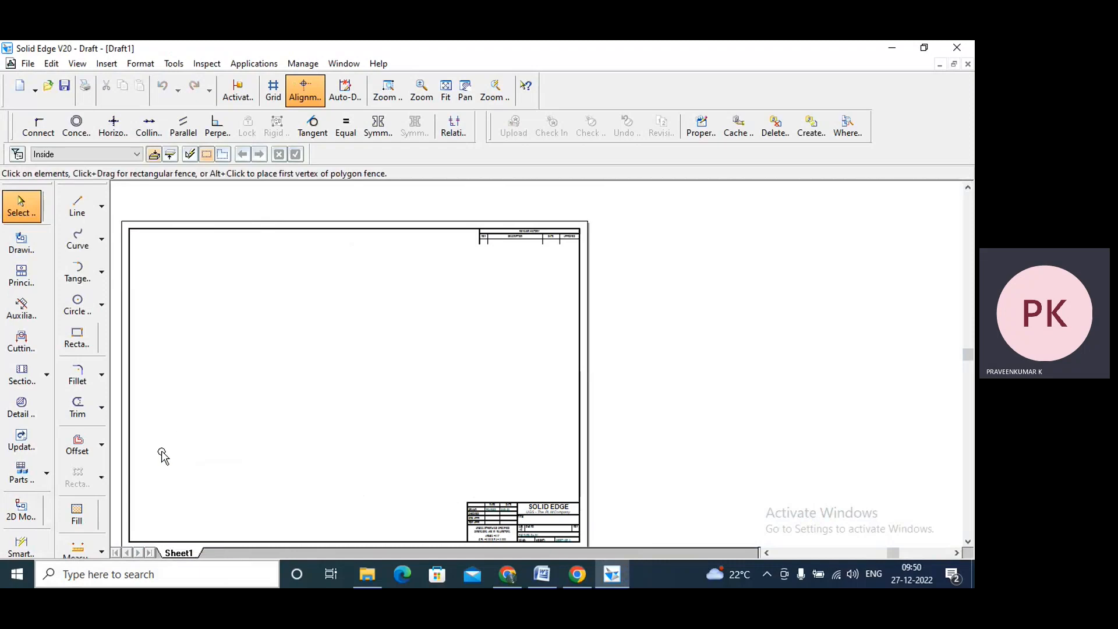
right_click(172, 555)
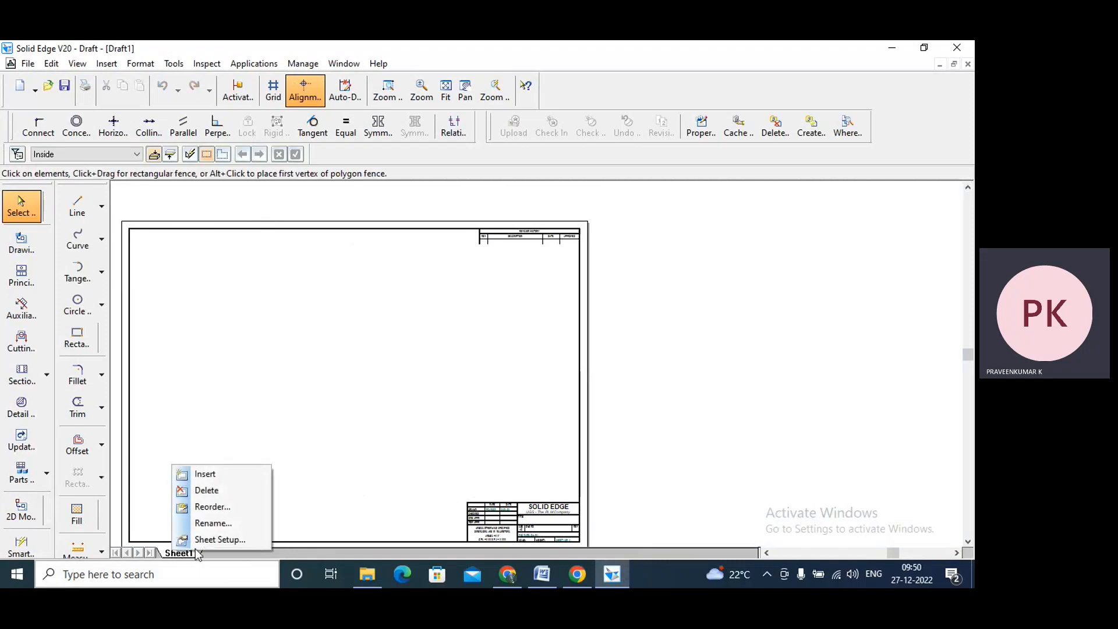
left_click(237, 542)
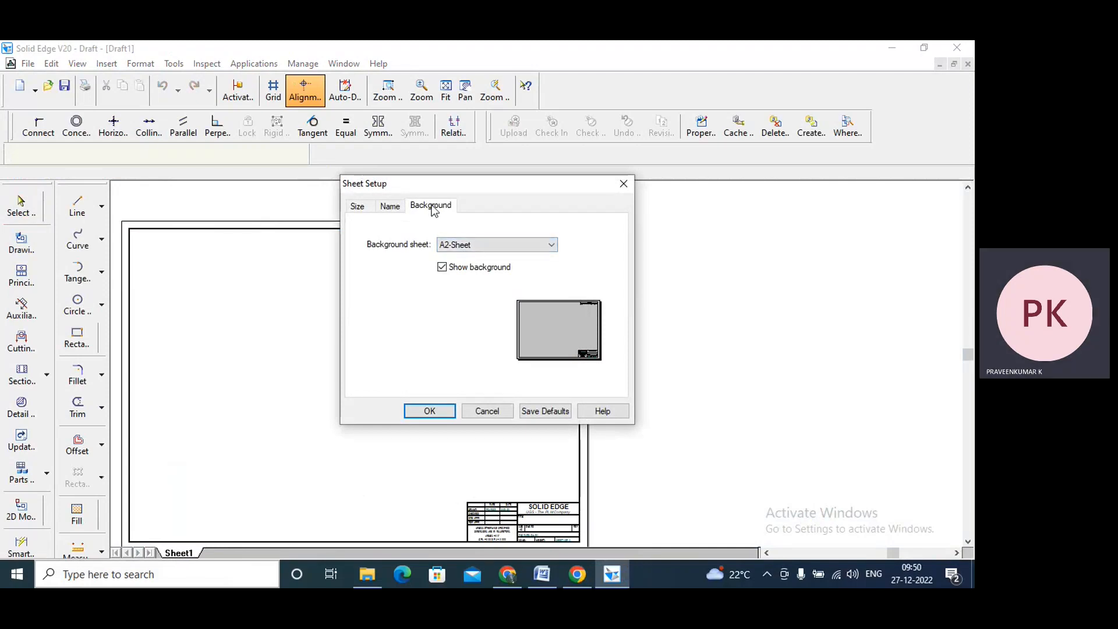
left_click(527, 245)
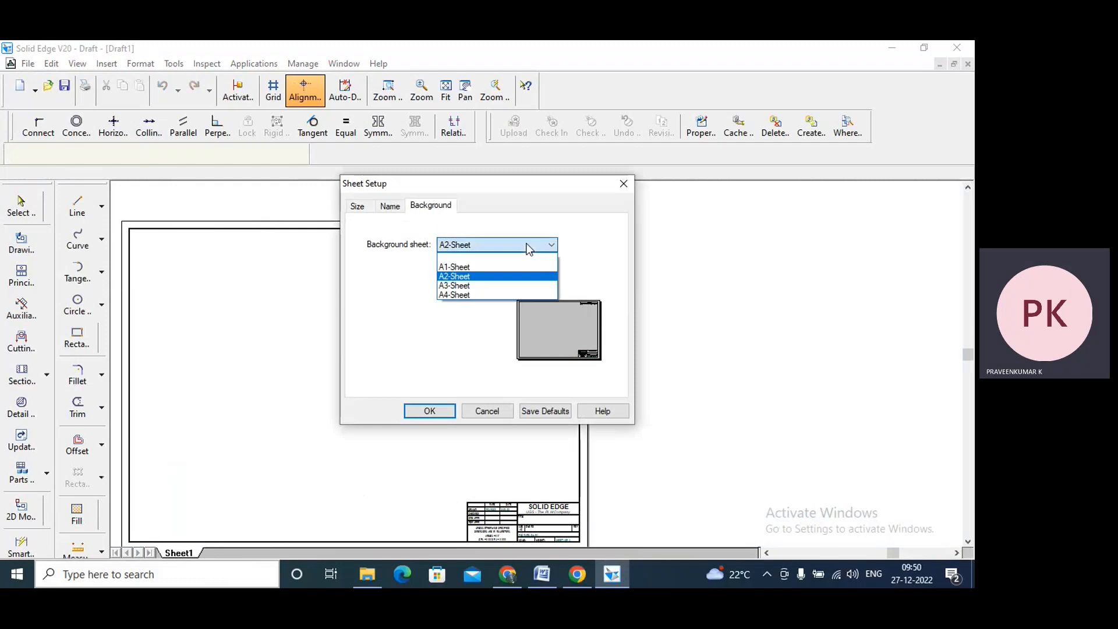
left_click(465, 296)
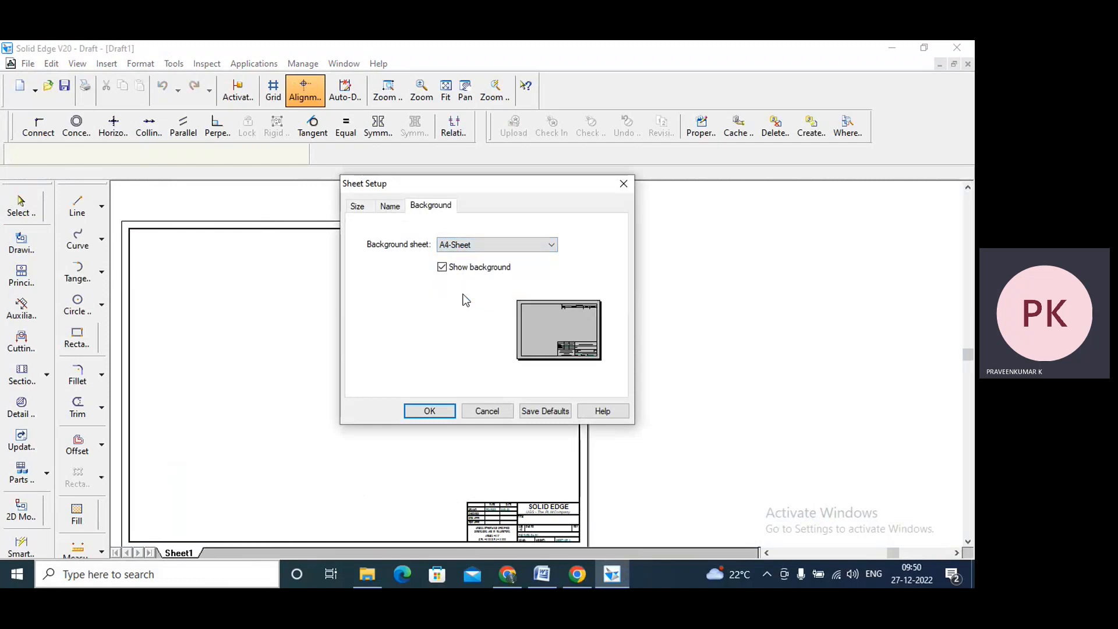
left_click(444, 271)
left_click(547, 412)
left_click(429, 413)
Step: Insert two blank A4 sheets after Sheet1 and check each of the three sheets
scroll(232, 392, "down", 2)
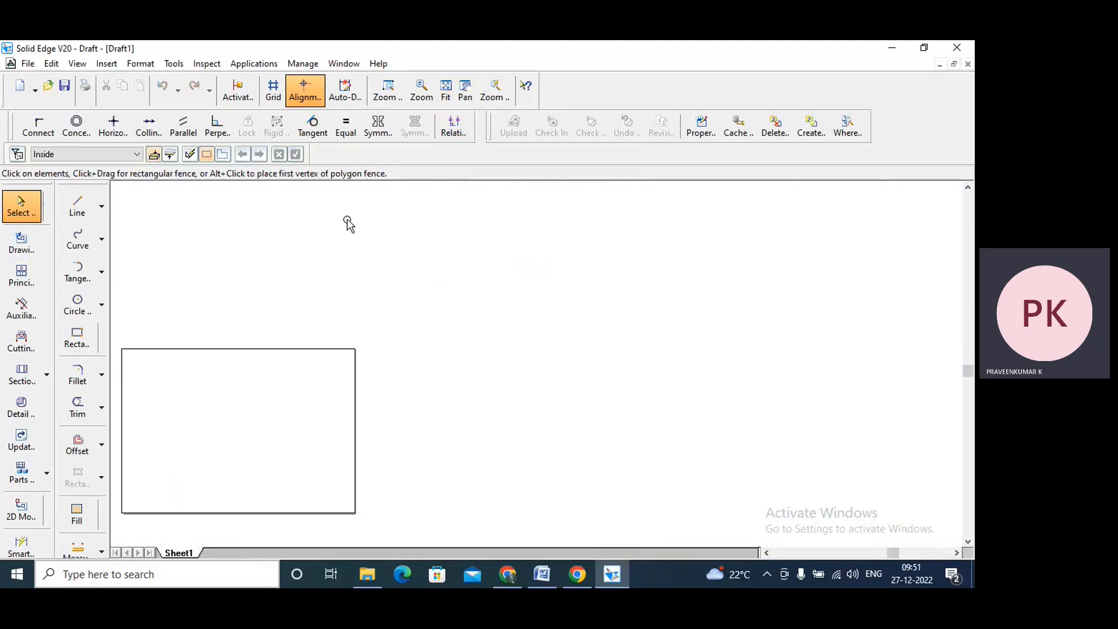
left_click(446, 96)
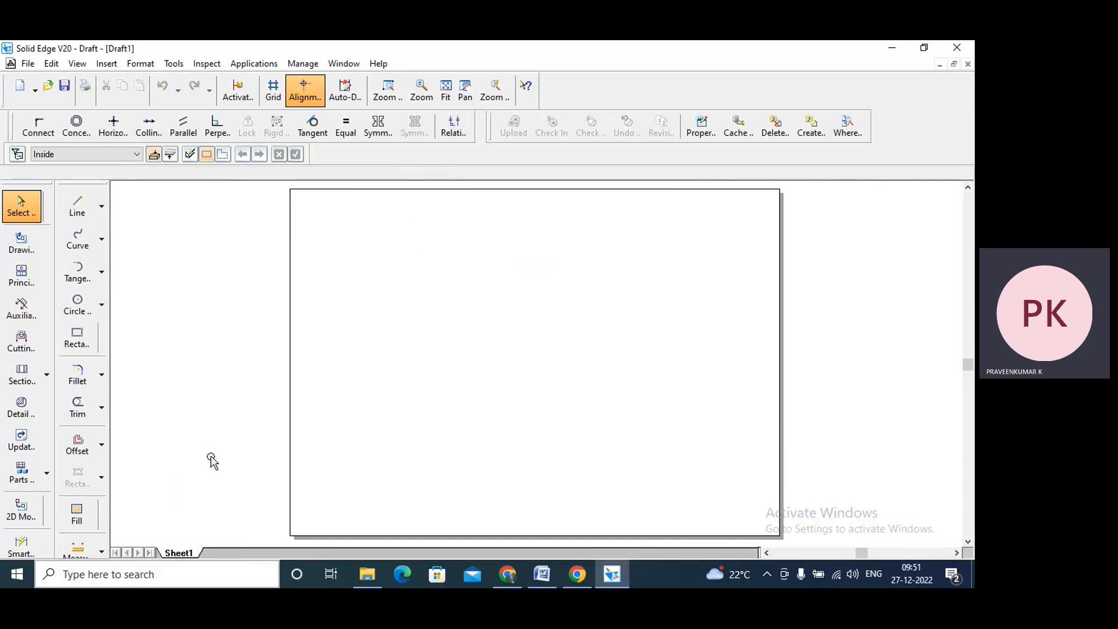
right_click(179, 550)
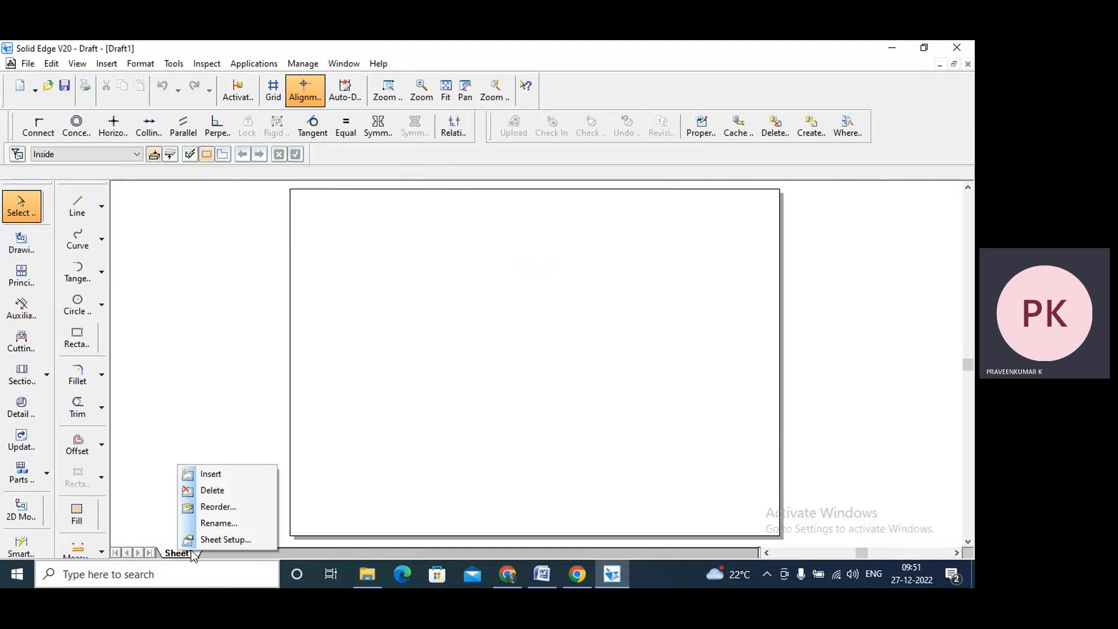
left_click(227, 477)
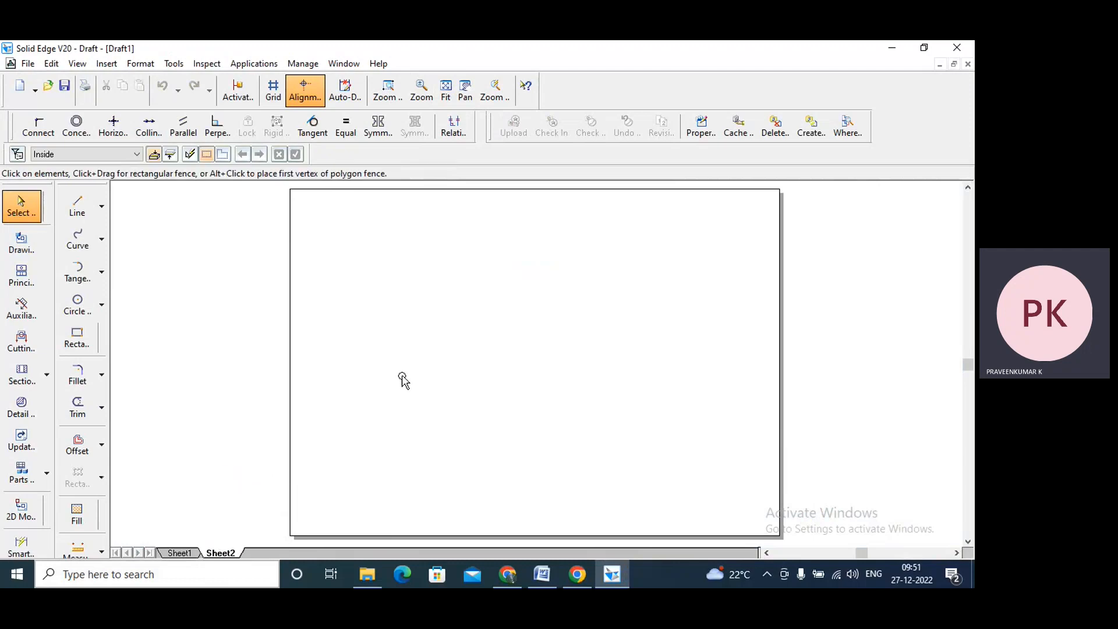
right_click(221, 555)
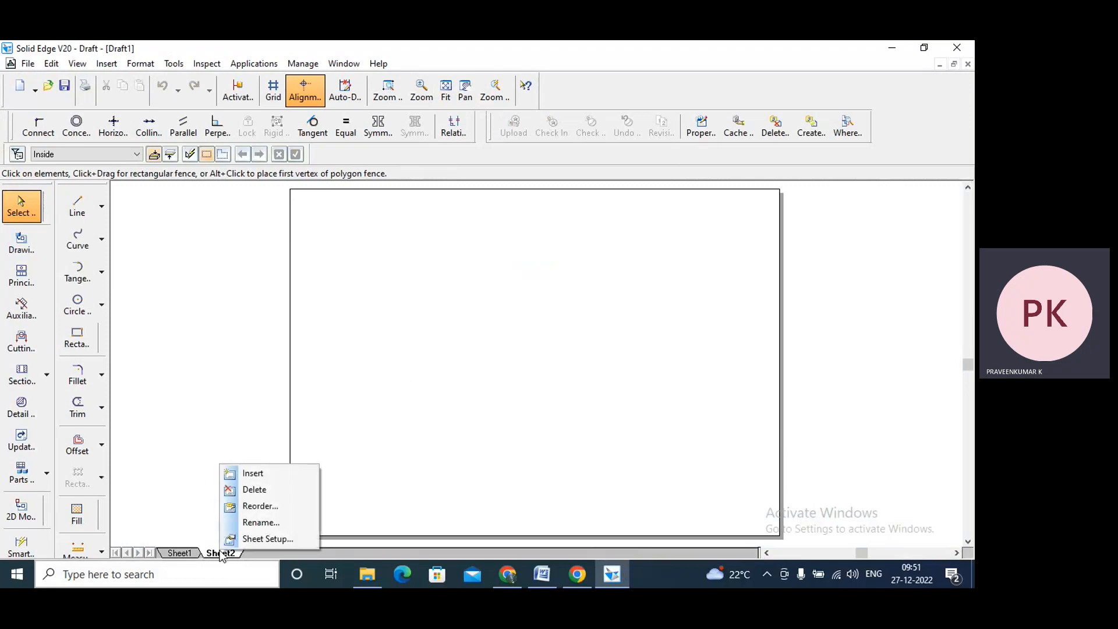
left_click(252, 473)
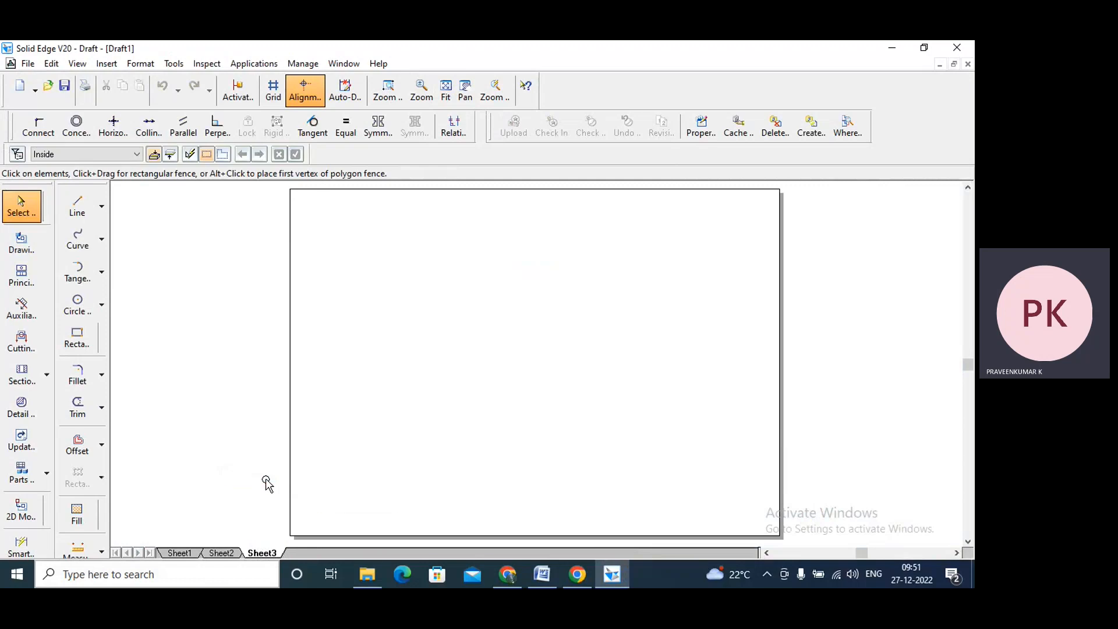
left_click(178, 554)
left_click(223, 553)
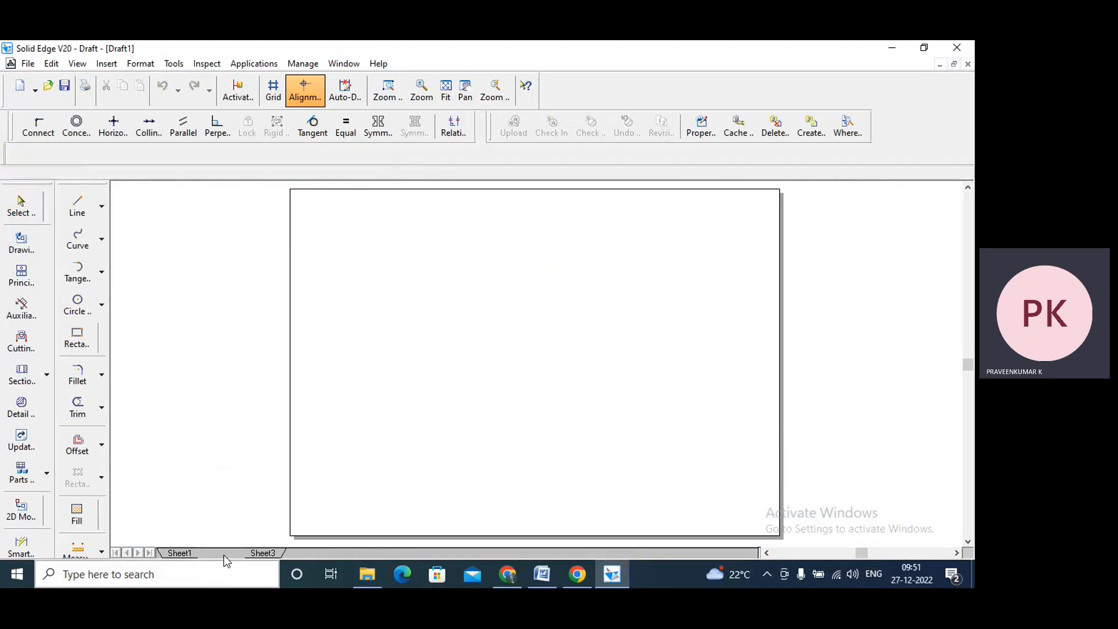
left_click(262, 554)
Step: Rename Sheet1 as SVCE-1
left_click(179, 553)
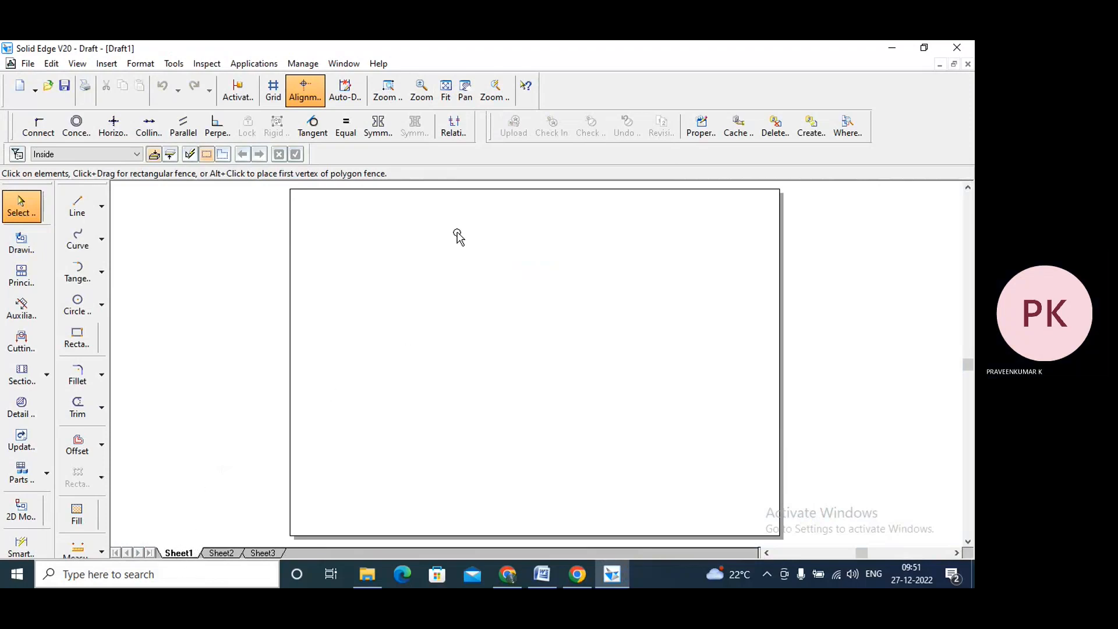
right_click(182, 554)
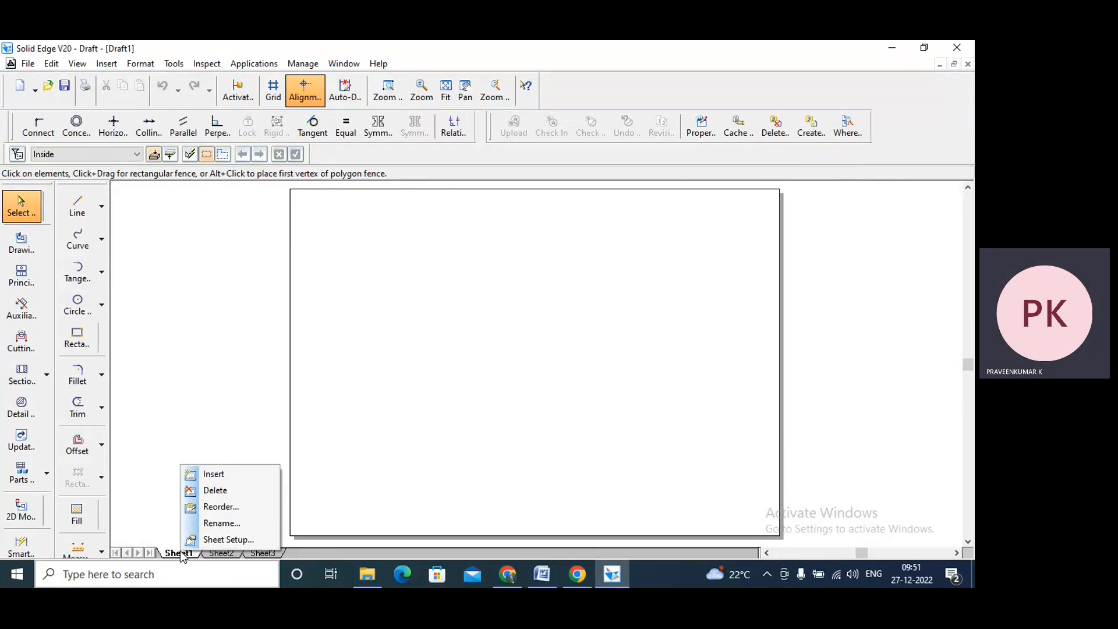
left_click(221, 523)
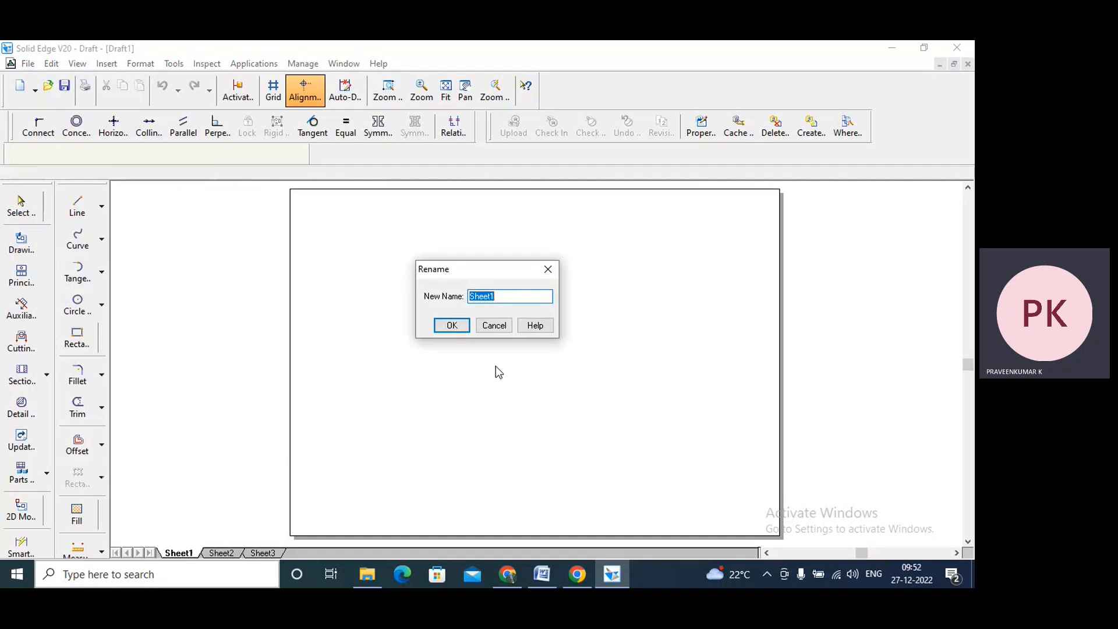
type("SVCE-1")
left_click(452, 325)
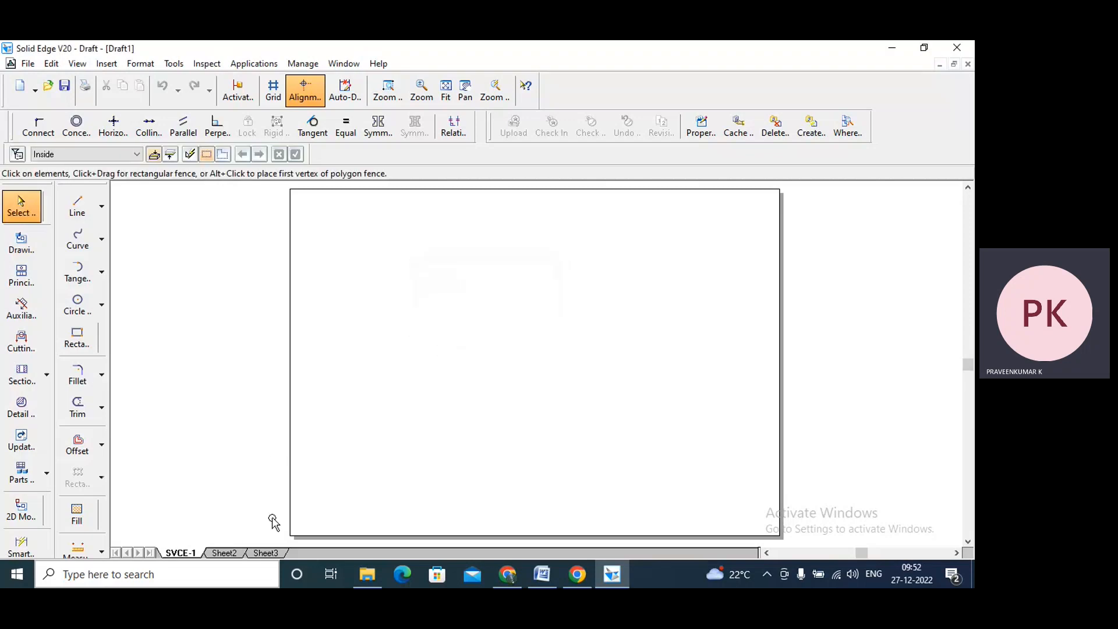
Step: Rename Sheet2 as SVCE-2
right_click(221, 555)
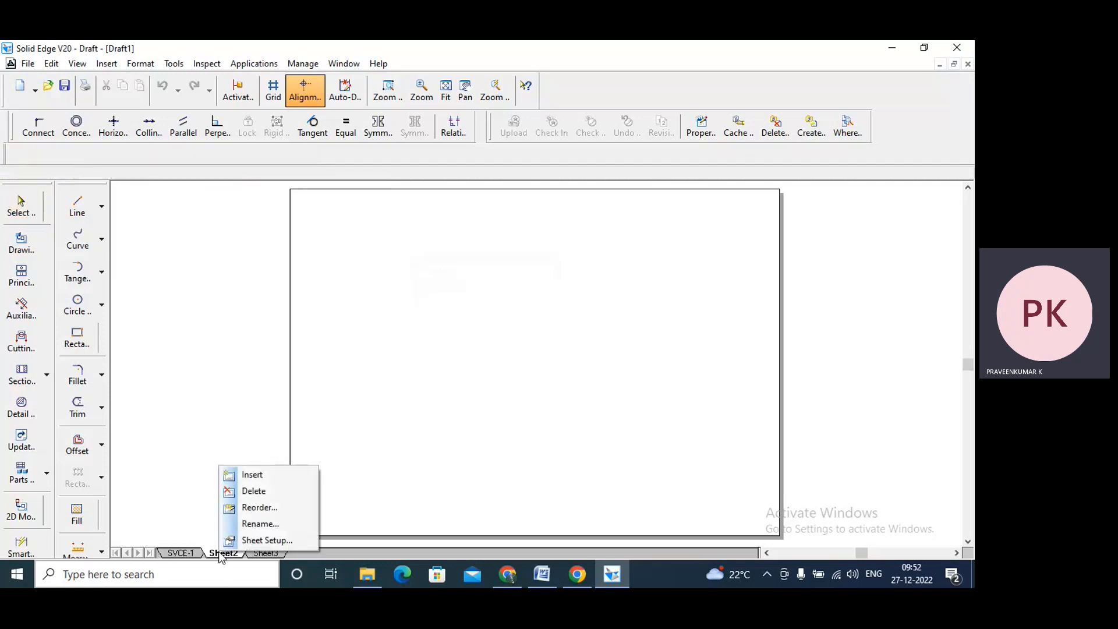
left_click(265, 525)
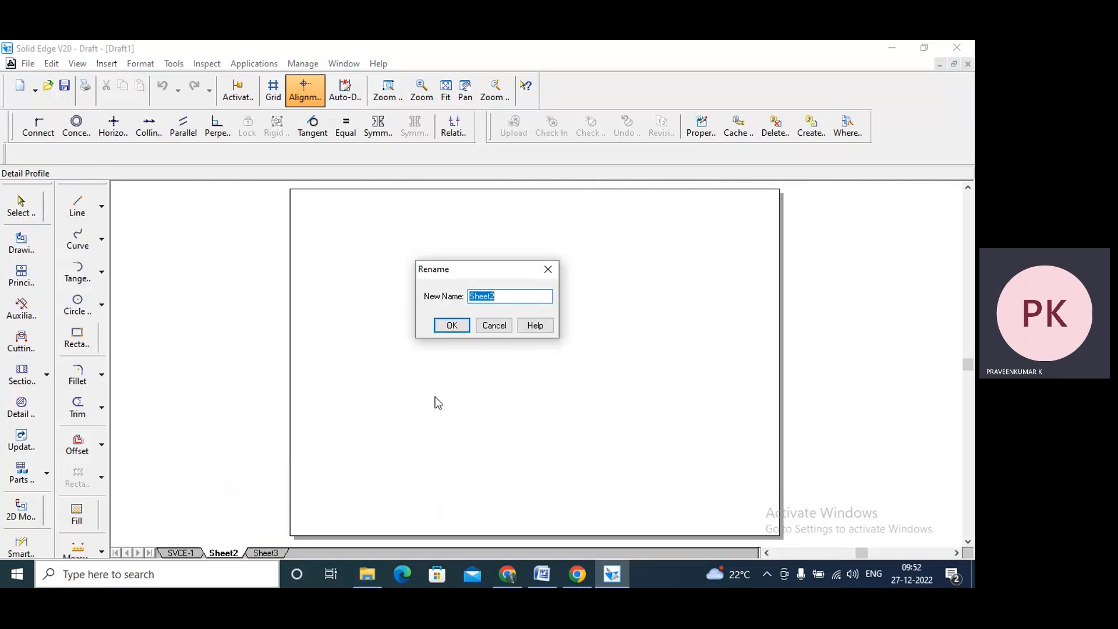
type("SVCE-2")
left_click(453, 325)
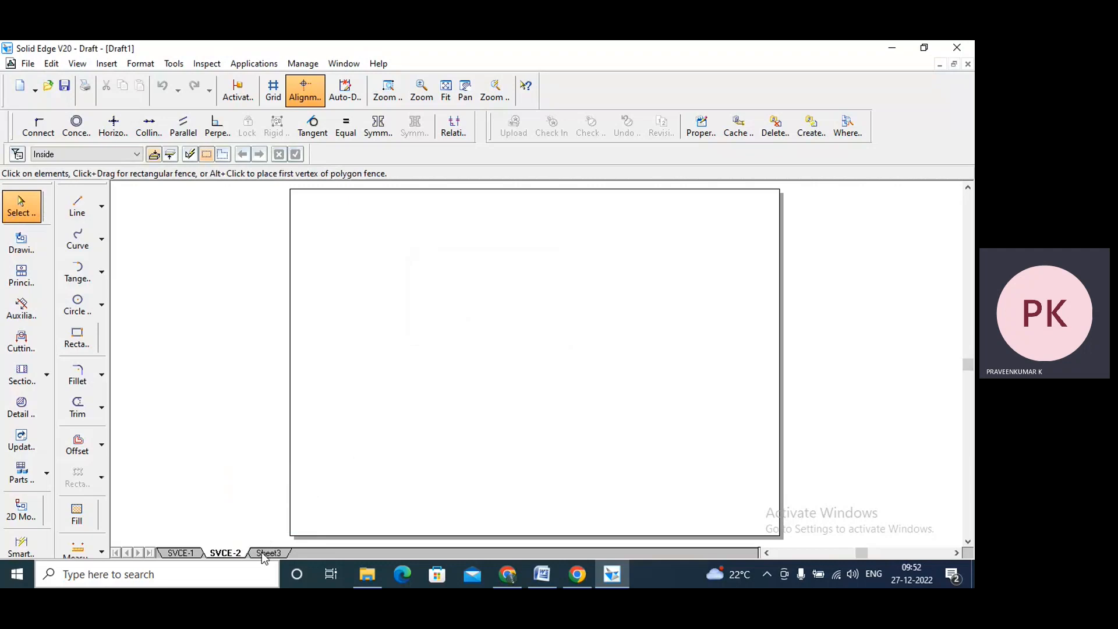
Step: Rename Sheet3 as SVCE-3
right_click(267, 553)
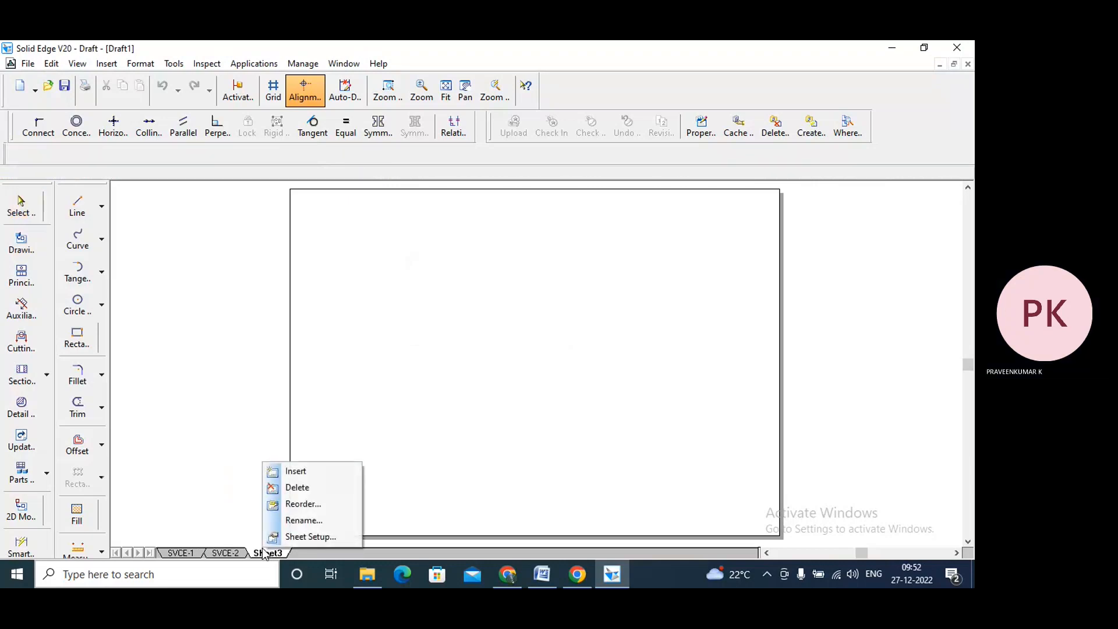
left_click(299, 520)
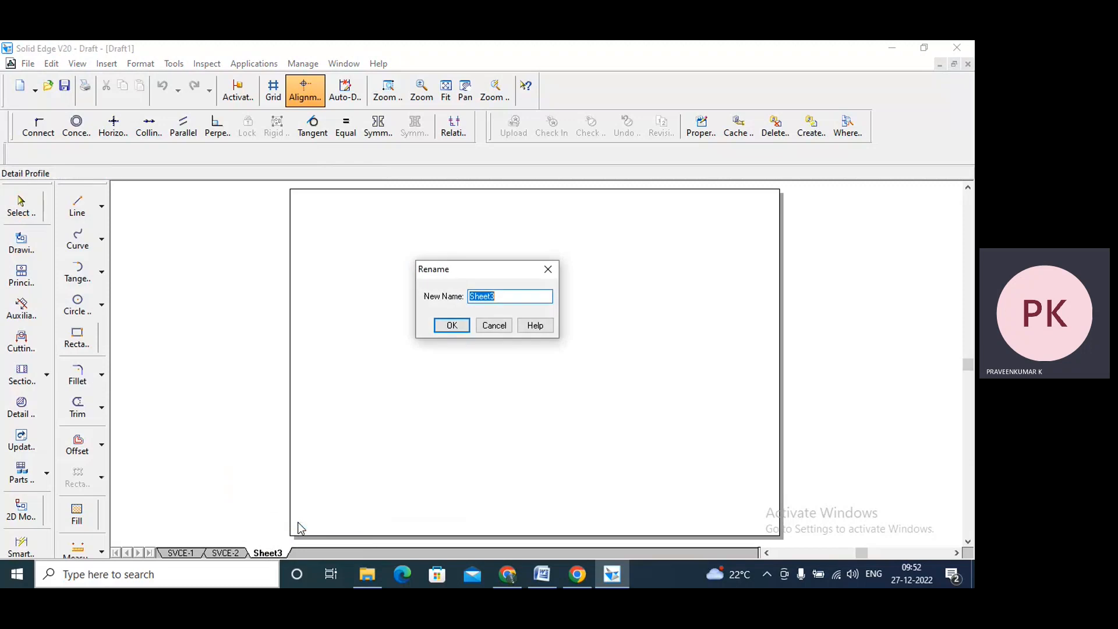
type("SVCE-3")
left_click(452, 326)
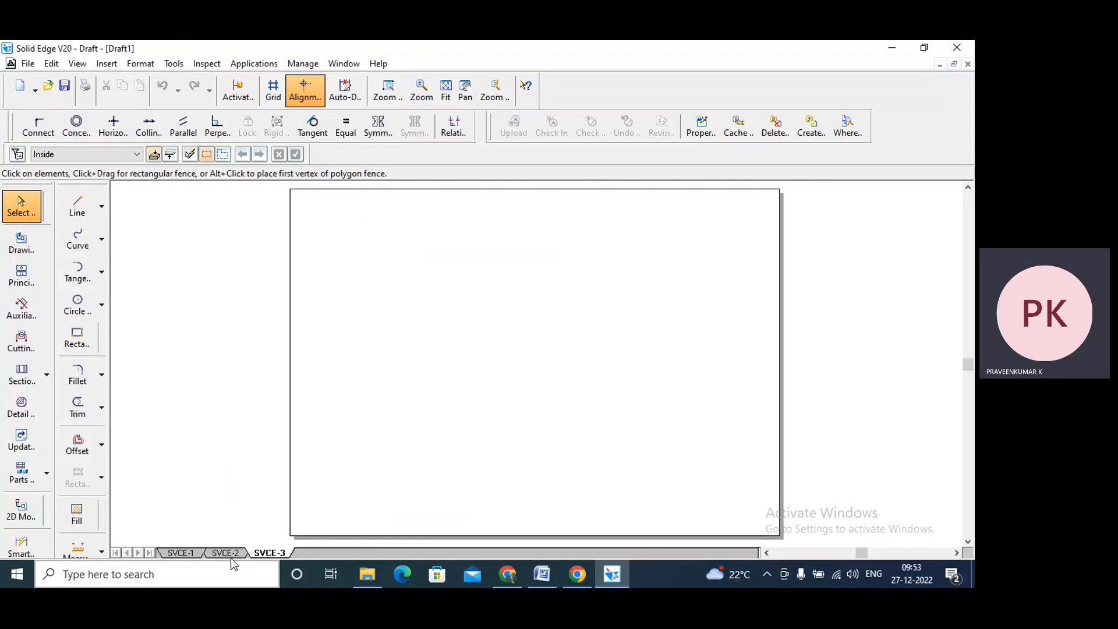
Step: Review the size, name and background settings in SVCE-3's sheet setup, including the A4-Sheet and Show background options, and close it without applying
right_click(265, 552)
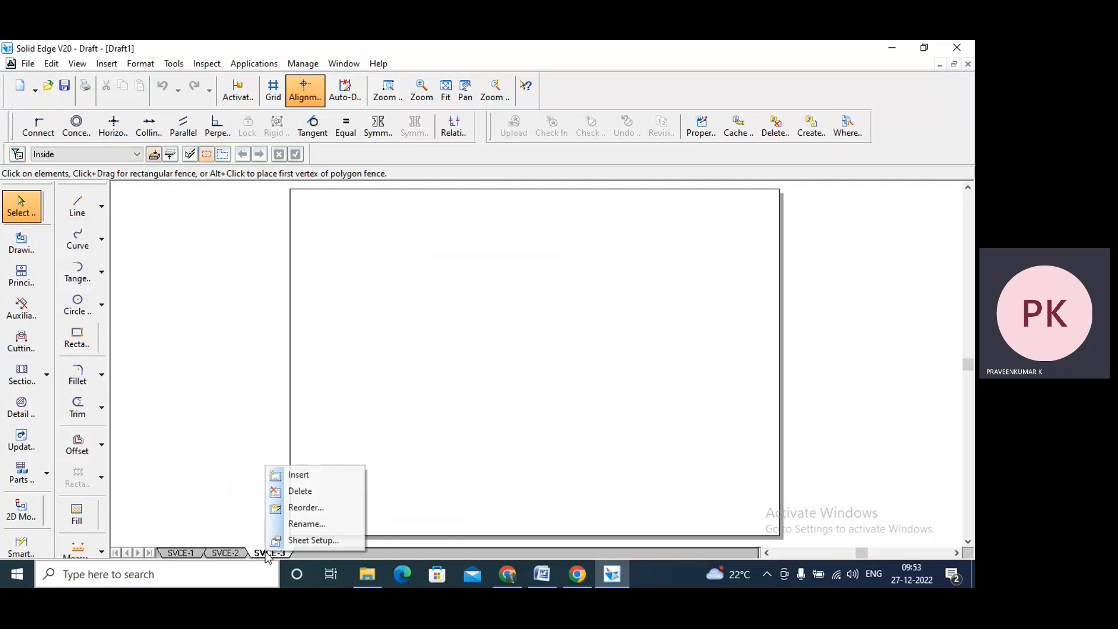
left_click(302, 541)
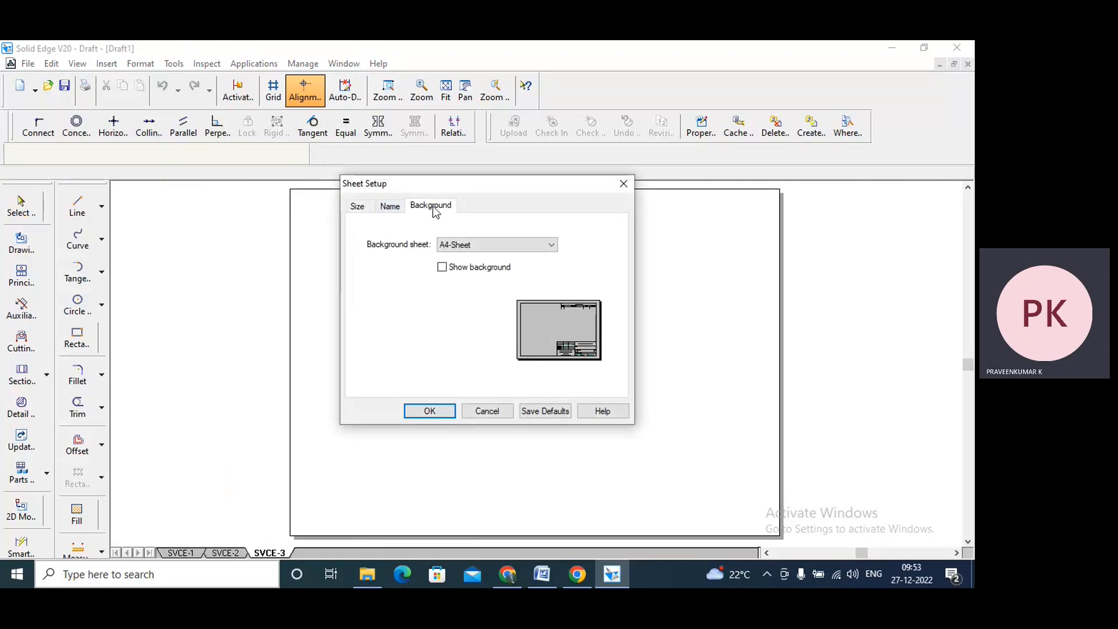
left_click(357, 207)
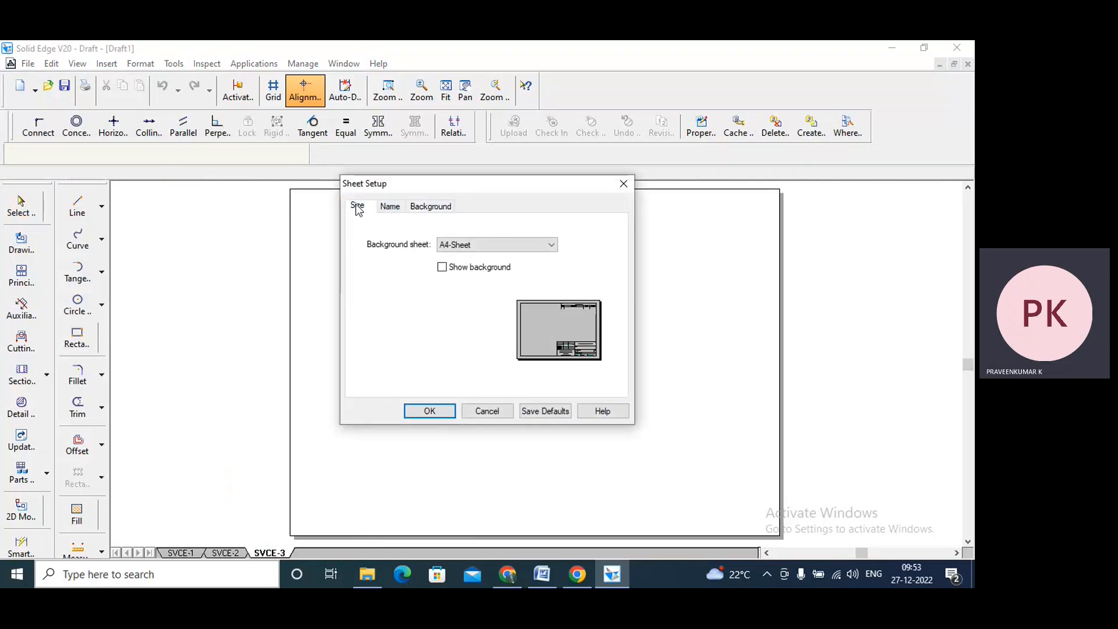
left_click(388, 206)
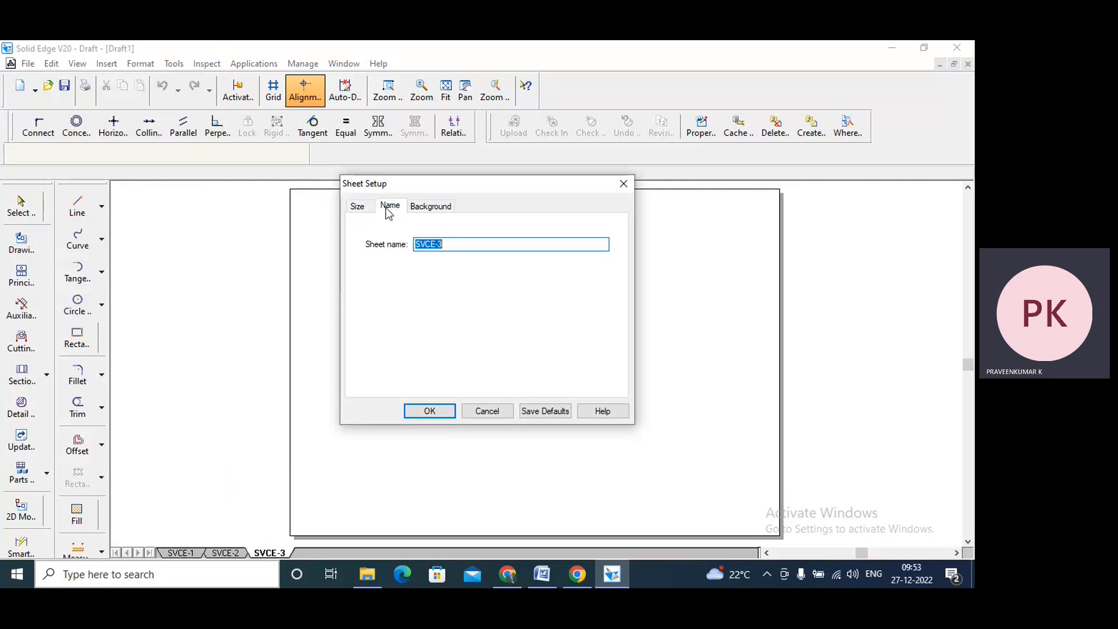
left_click(438, 210)
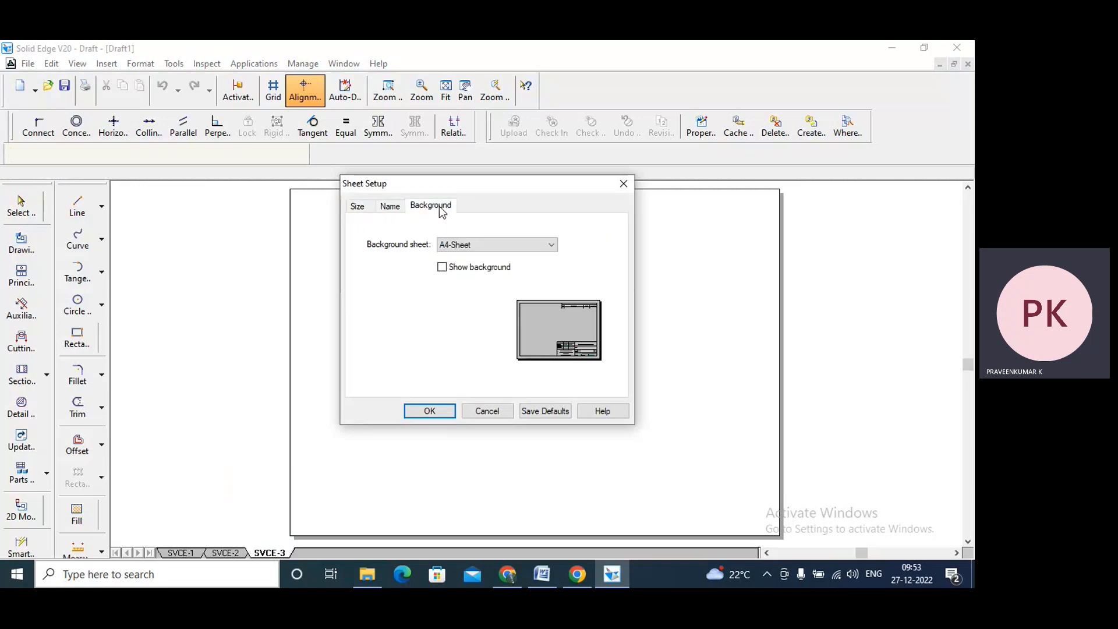
left_click(497, 243)
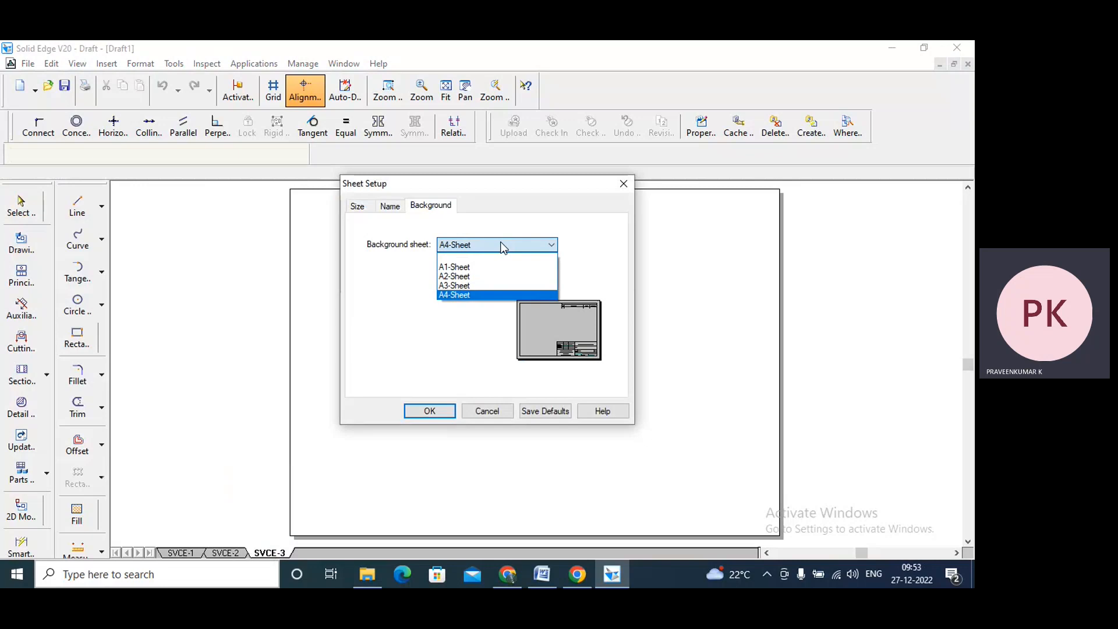
left_click(458, 295)
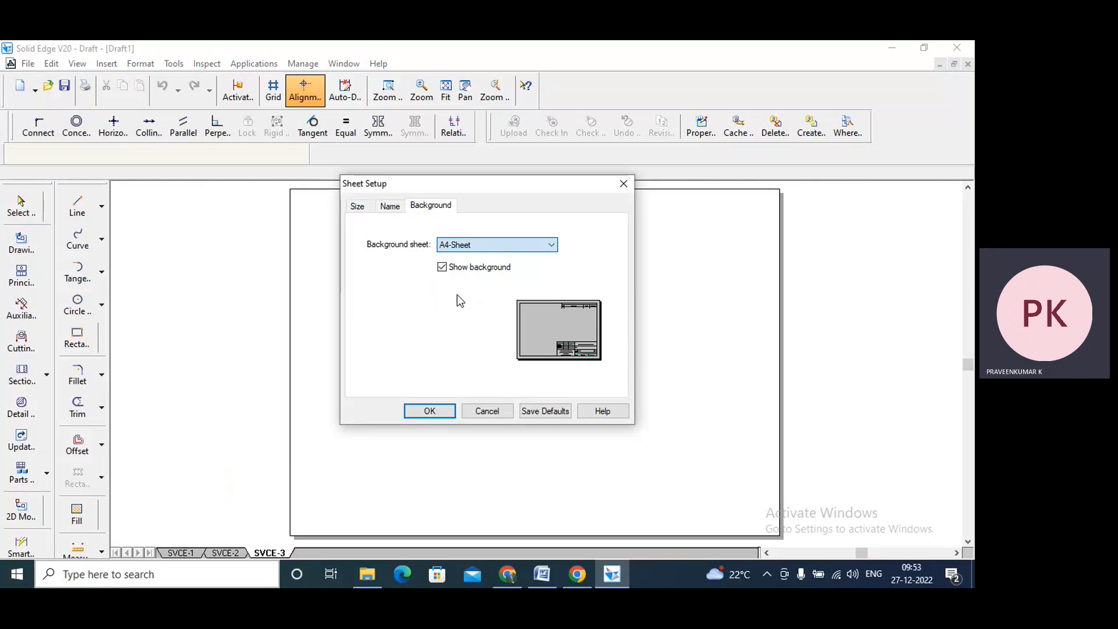
left_click(442, 269)
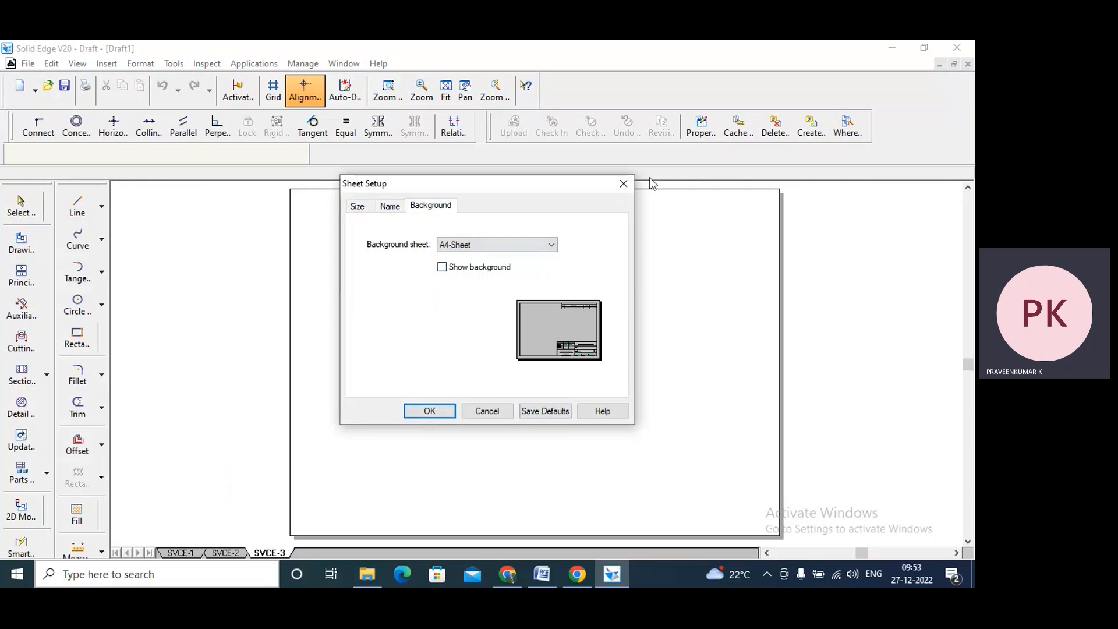
left_click(623, 184)
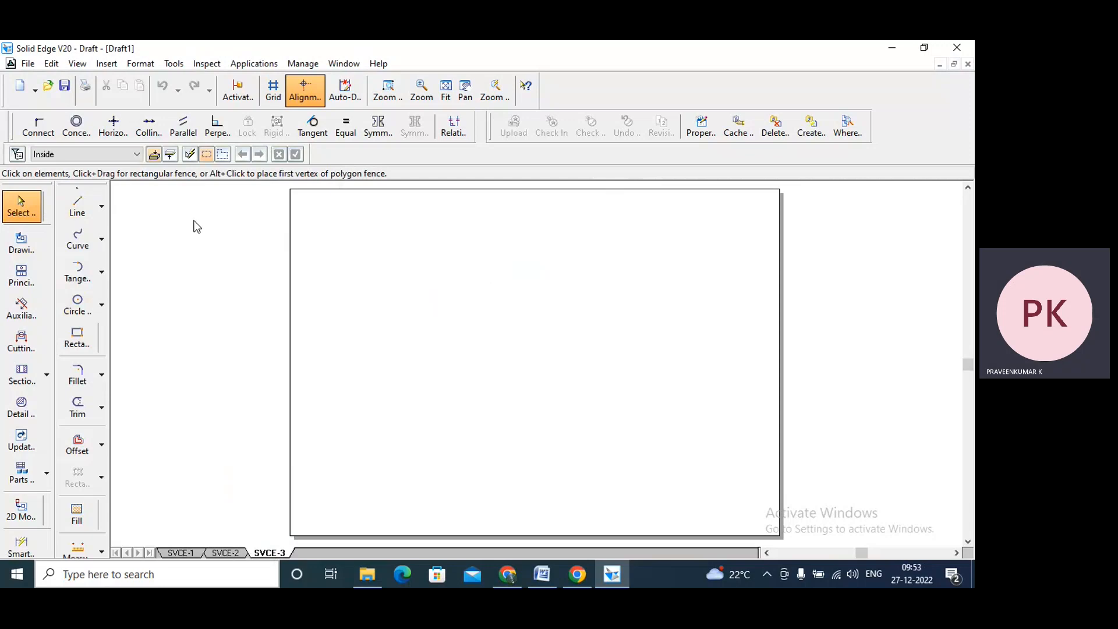
Step: Undock the Drawing toolbar so it floats over the sheet, and look through its line, curve, arc and circle tool variants
left_click_drag(198, 215, 198, 216)
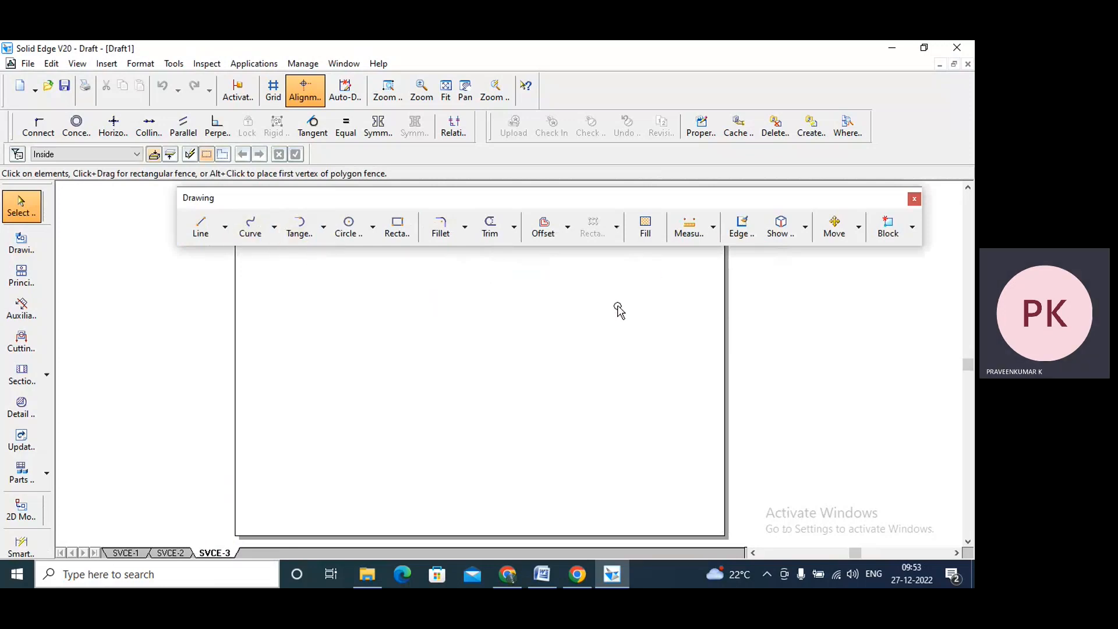
left_click(225, 227)
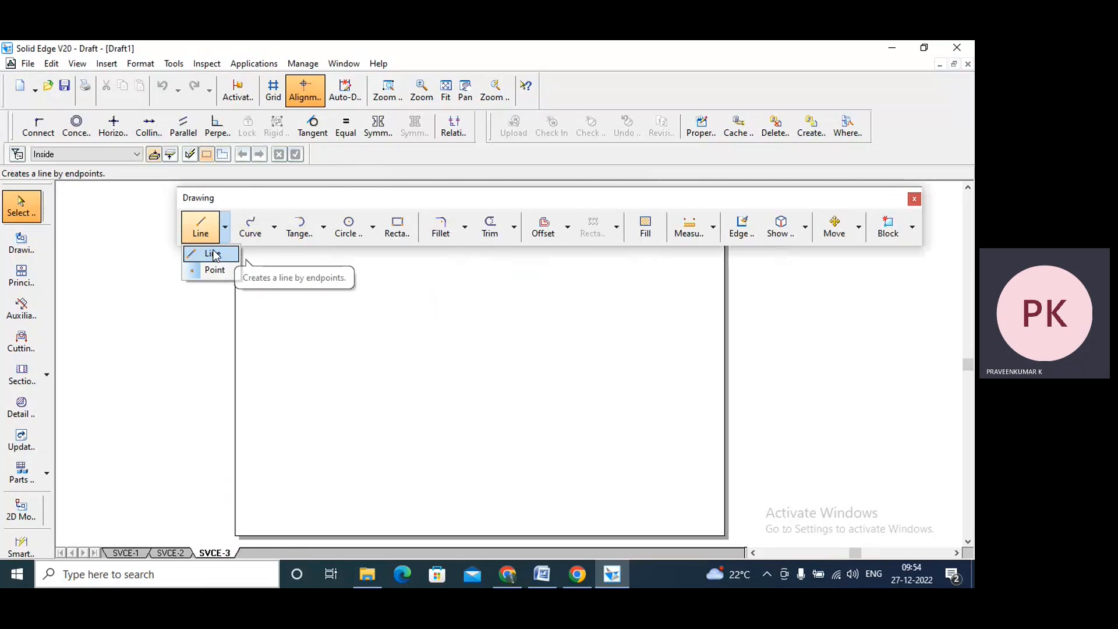
left_click(352, 286)
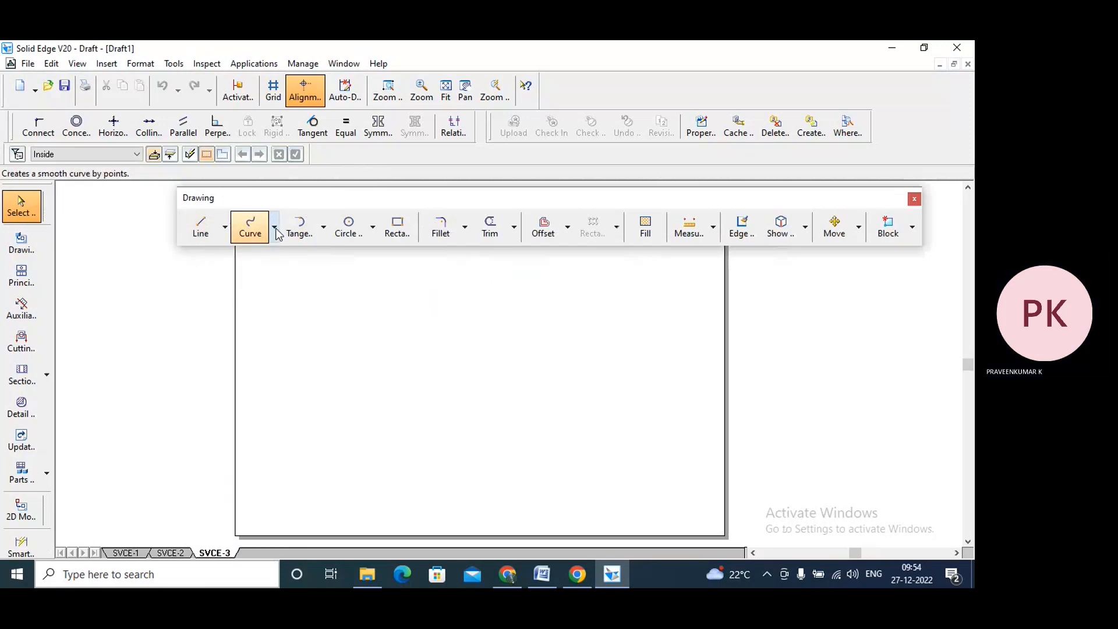
left_click(275, 231)
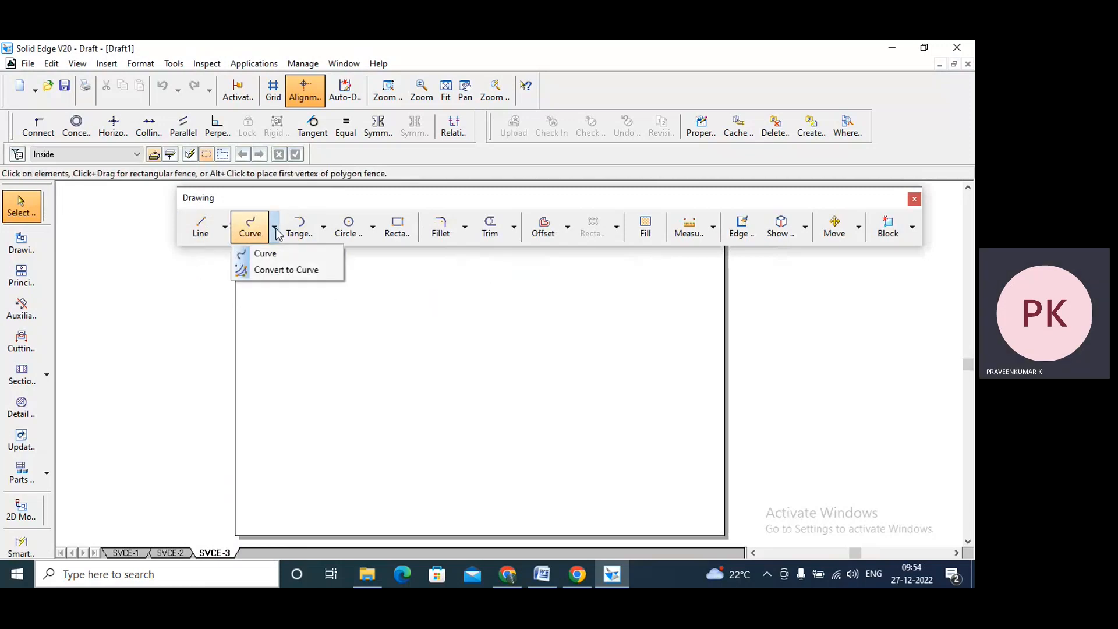
left_click(300, 372)
left_click(324, 231)
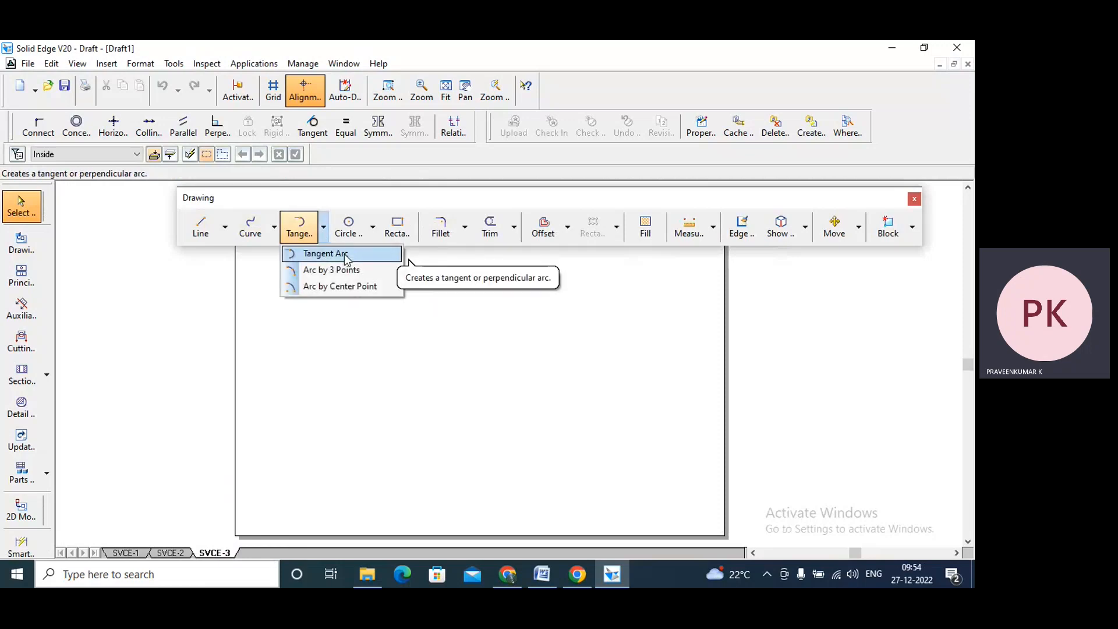
left_click(366, 338)
left_click(372, 233)
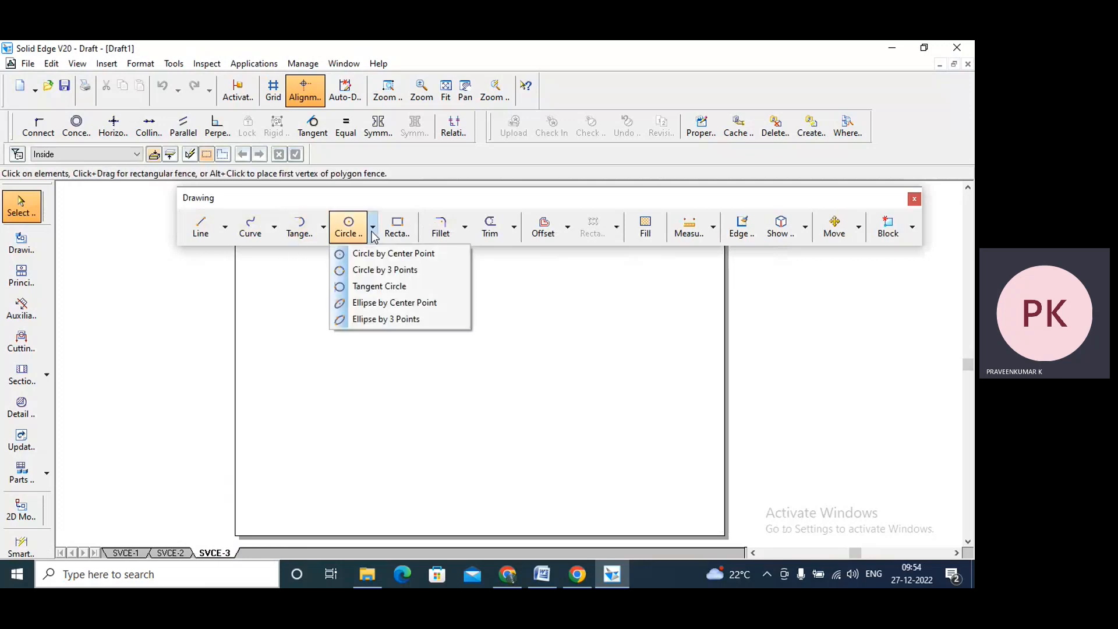
left_click(395, 420)
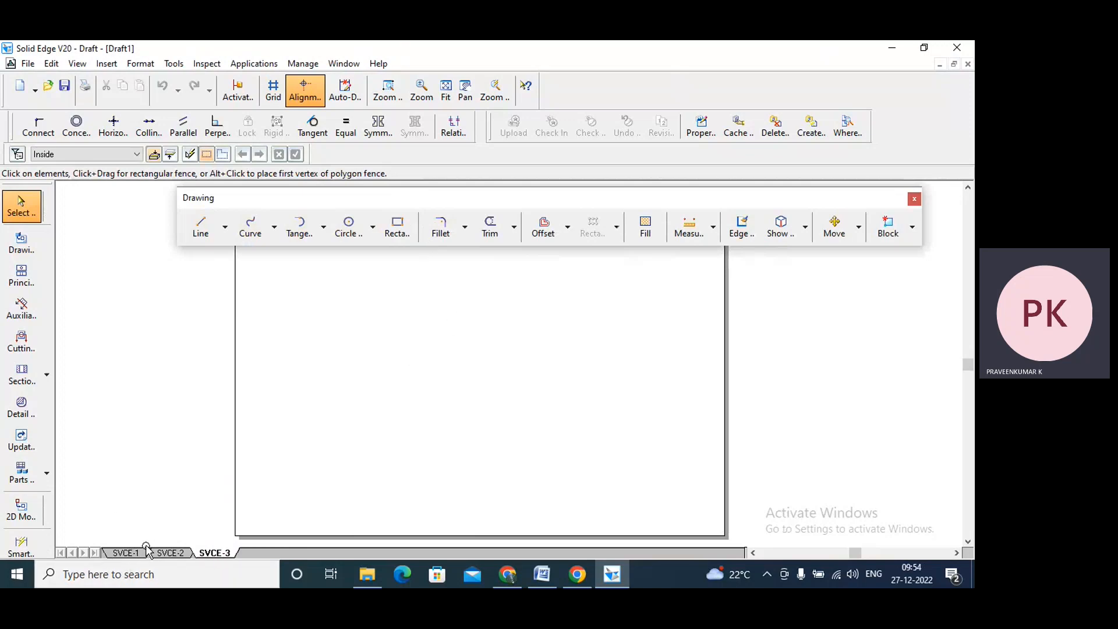
Step: On sheet SVCE-1, draw a horizontal line 100 mm long at 0 degrees, starting near the sheet's left edge
left_click(127, 553)
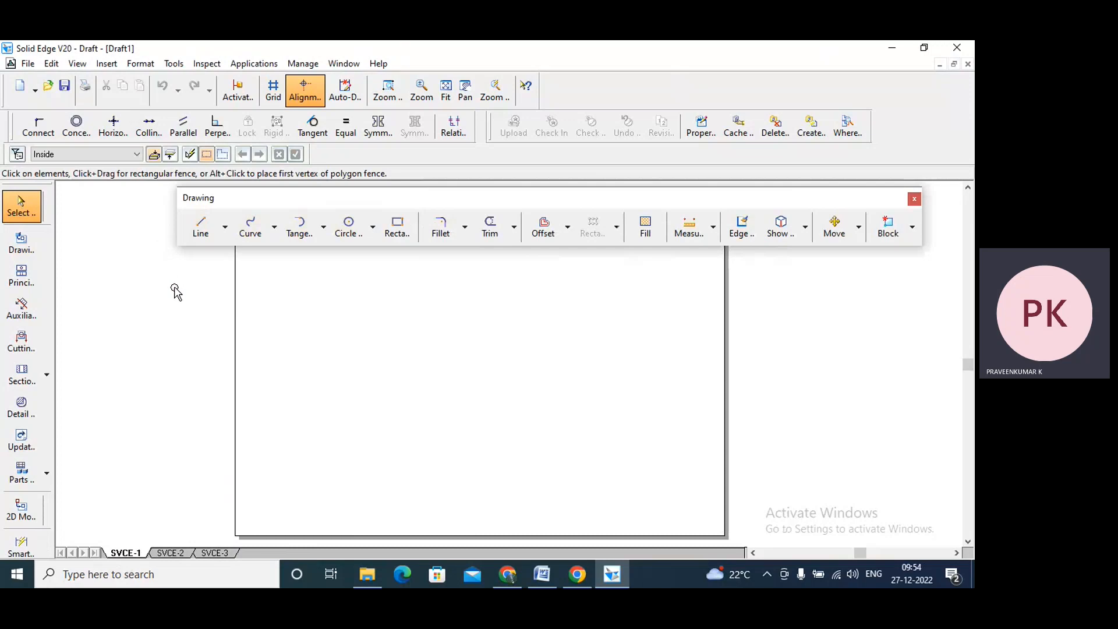
left_click(202, 230)
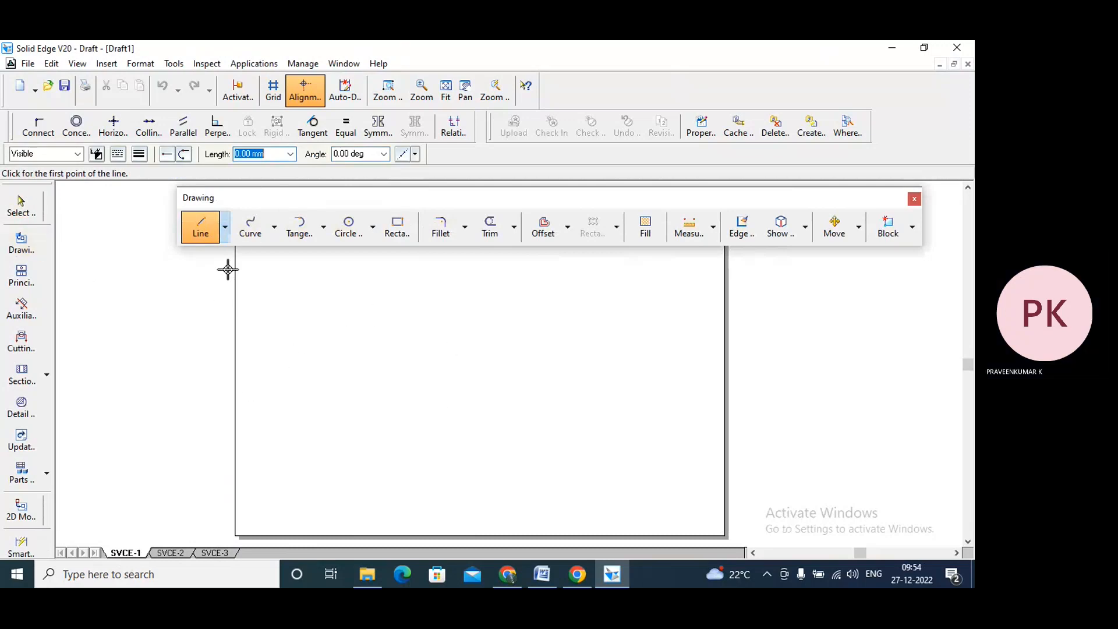
left_click(202, 233)
left_click(280, 370)
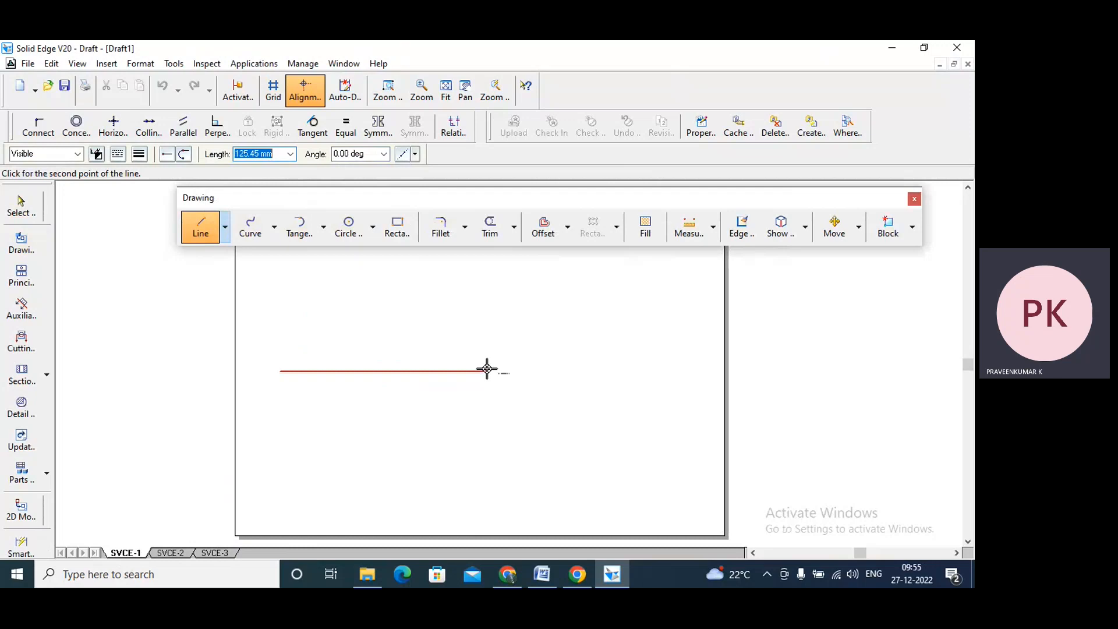
type("100")
key("Tab")
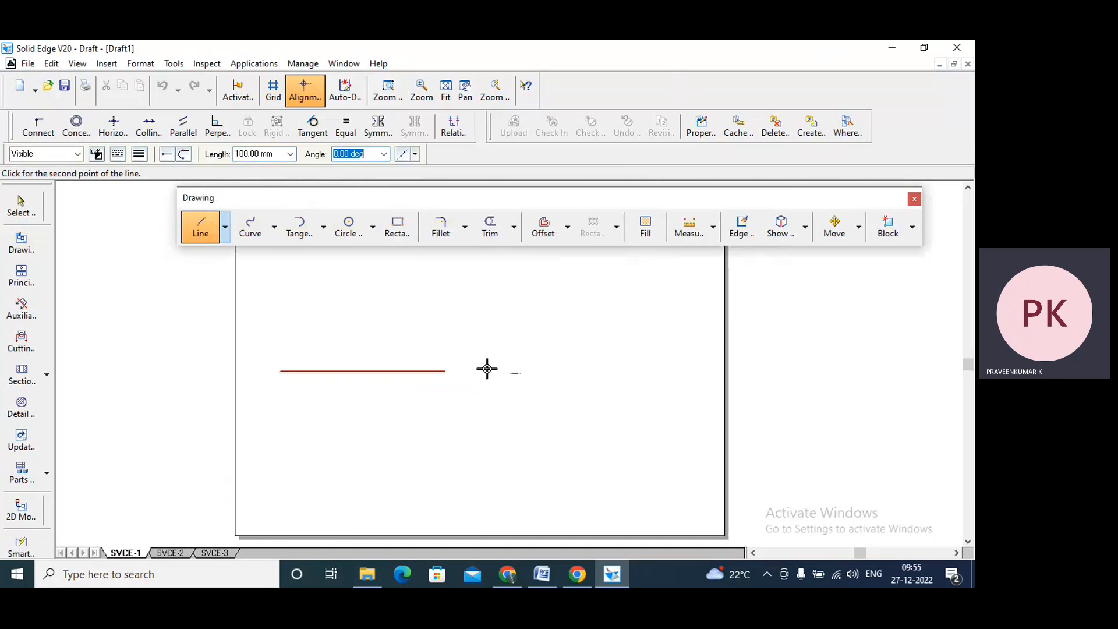
type("0")
key("Return")
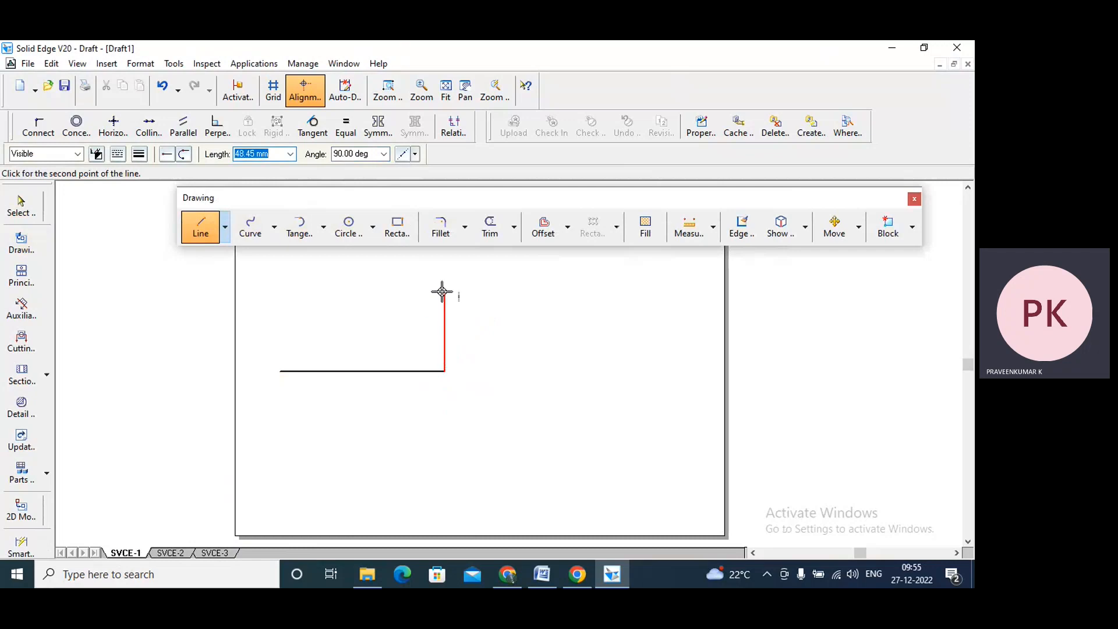
Step: Draw a vertical line 100 mm long at 90 degrees upward from the horizontal line's right end, and finish the Line command
scroll(441, 292, "up", 3)
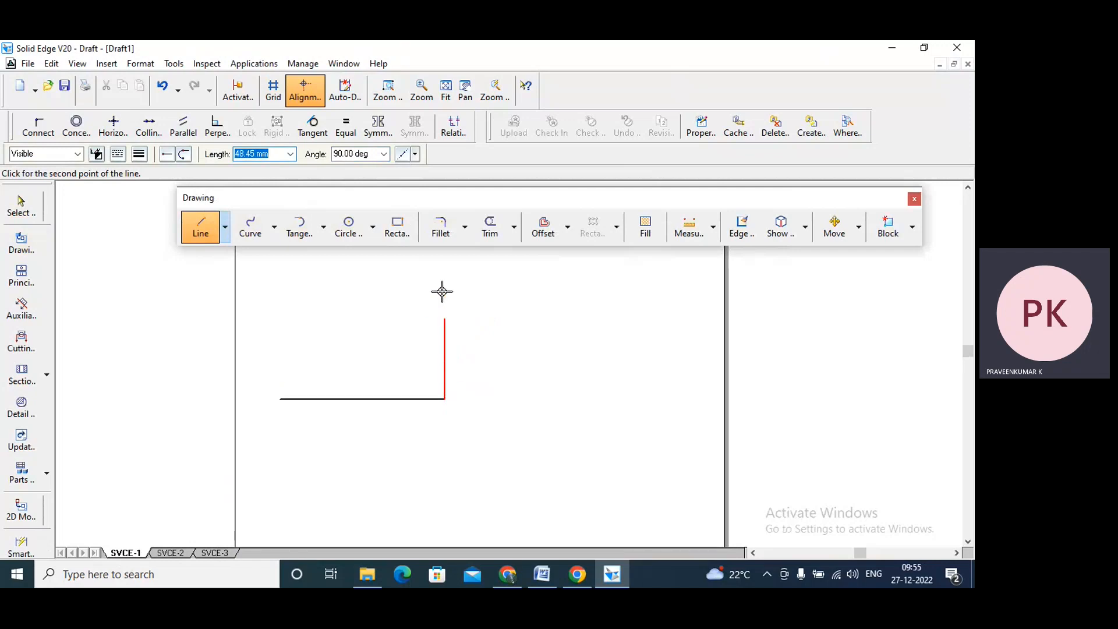
scroll(442, 292, "up", 1)
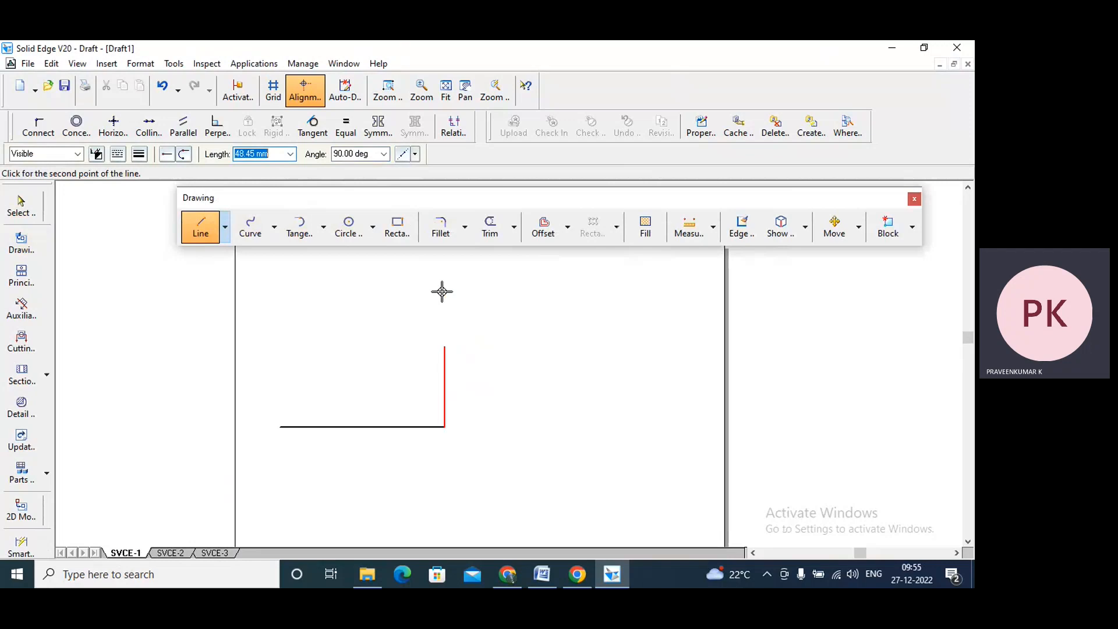
type("100")
key("Tab")
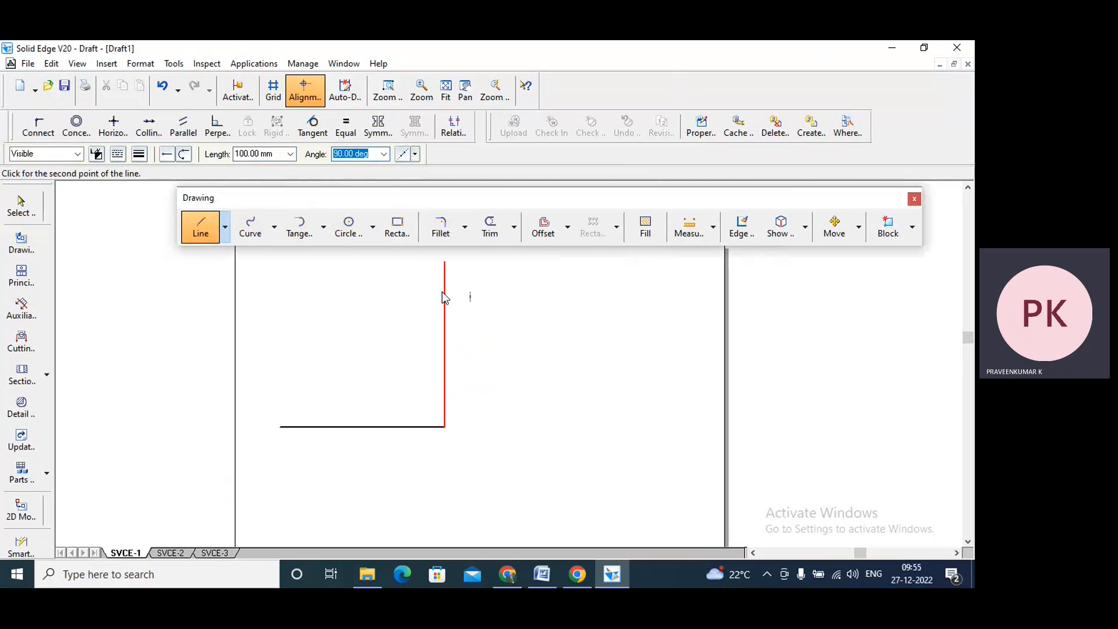
key("Return")
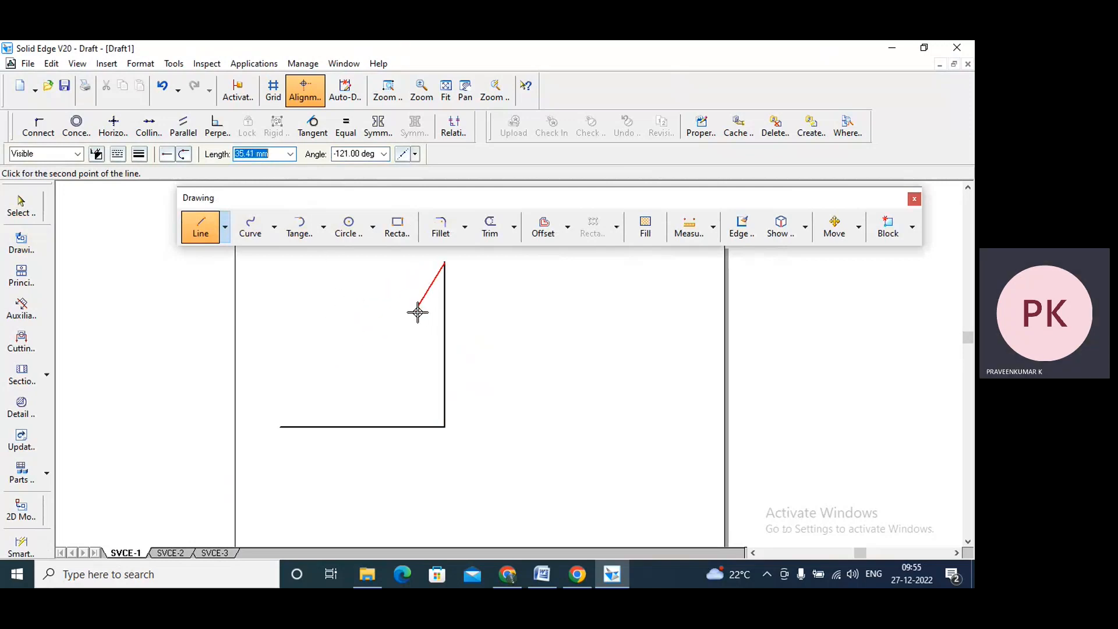
right_click(329, 281)
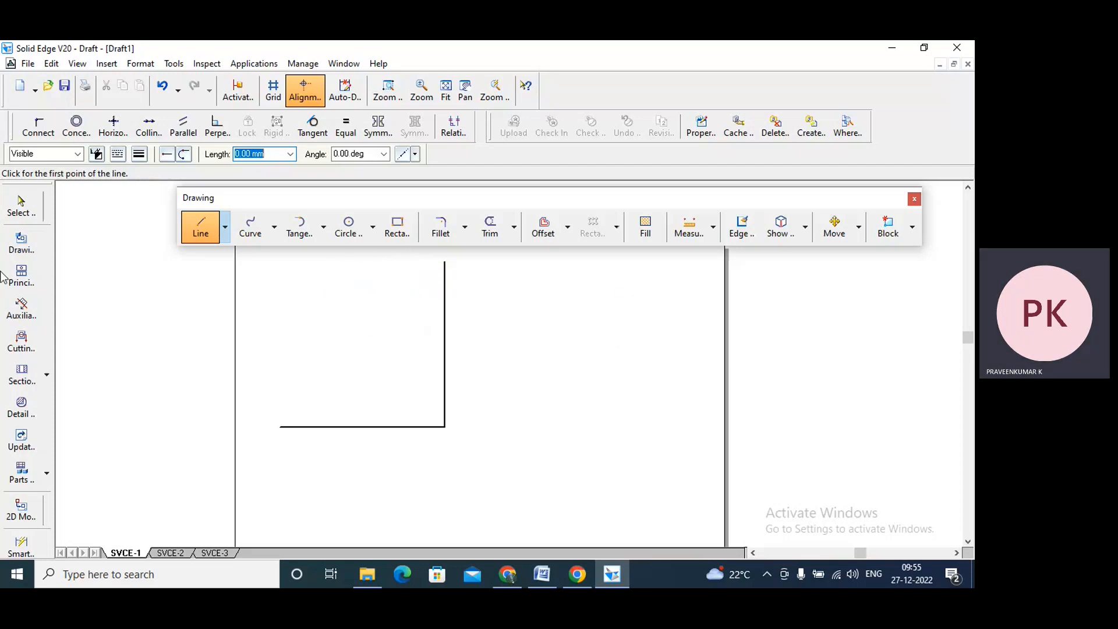
left_click(20, 215)
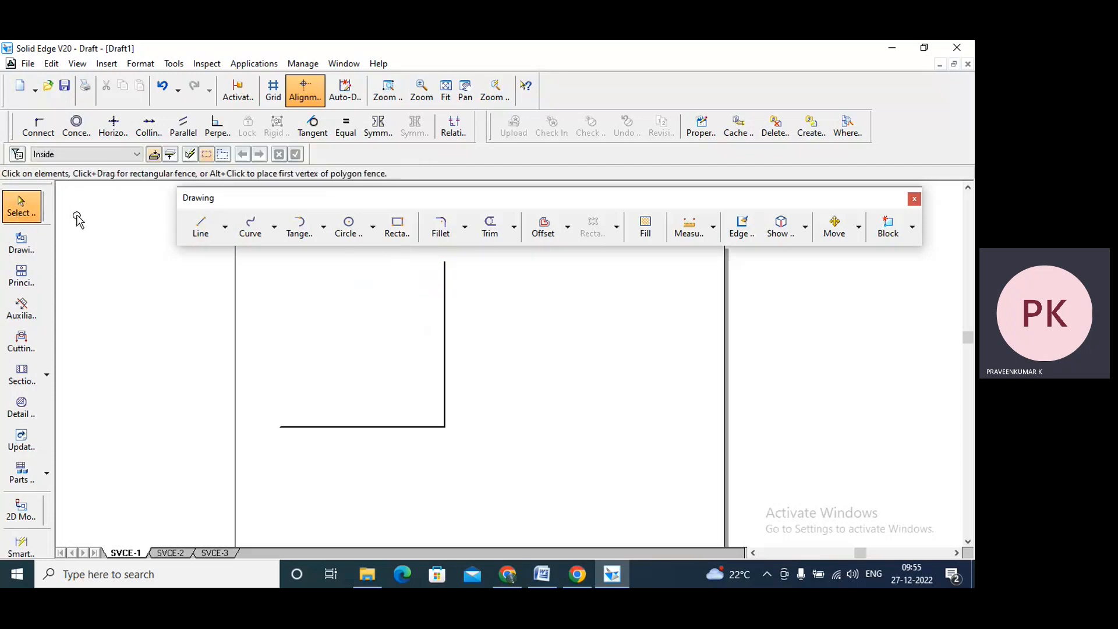
left_click(18, 214)
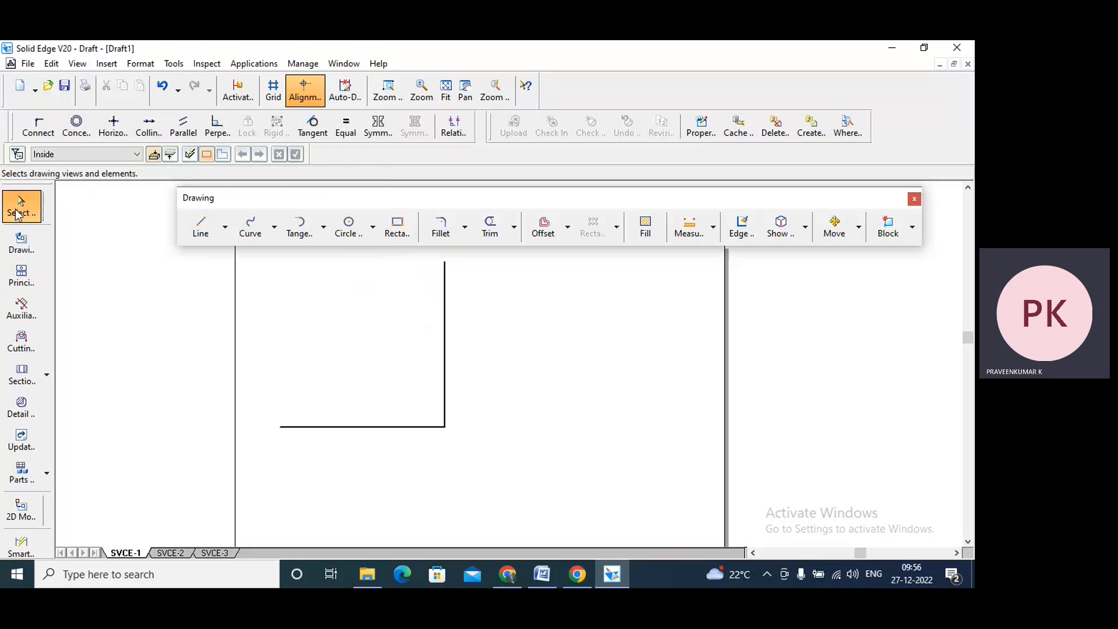
left_click(18, 214)
left_click(17, 214)
left_click(17, 215)
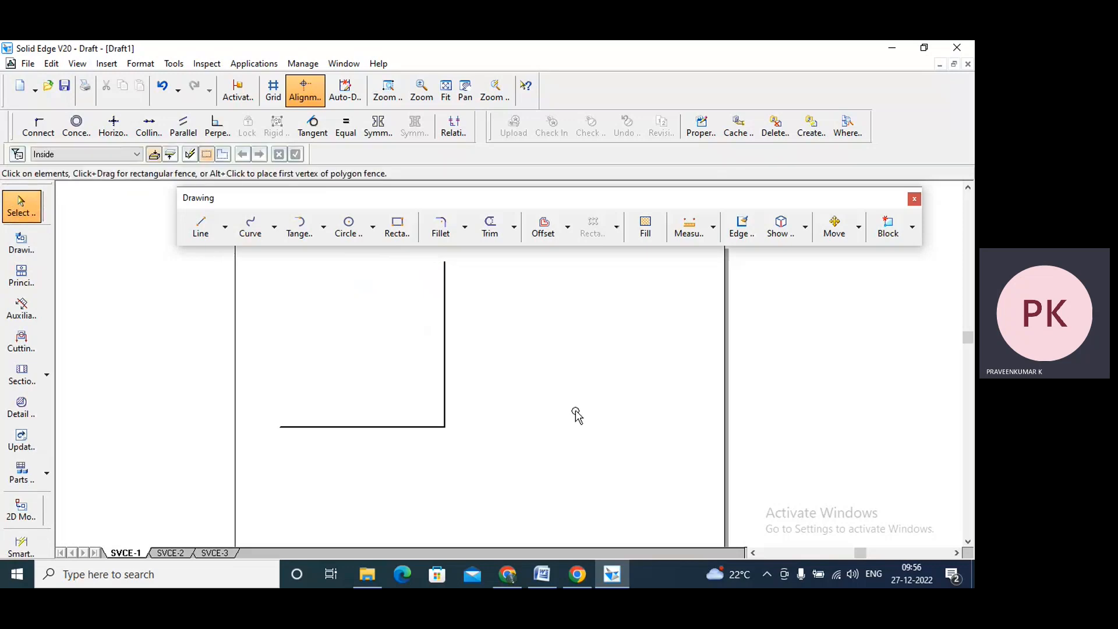
left_click(227, 235)
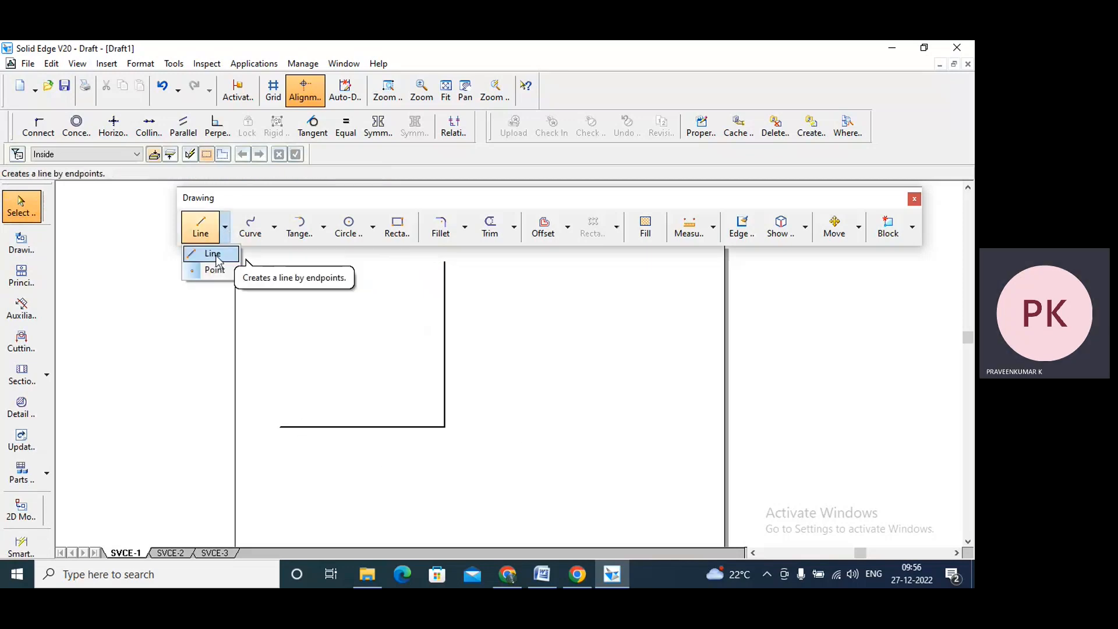
left_click(24, 209)
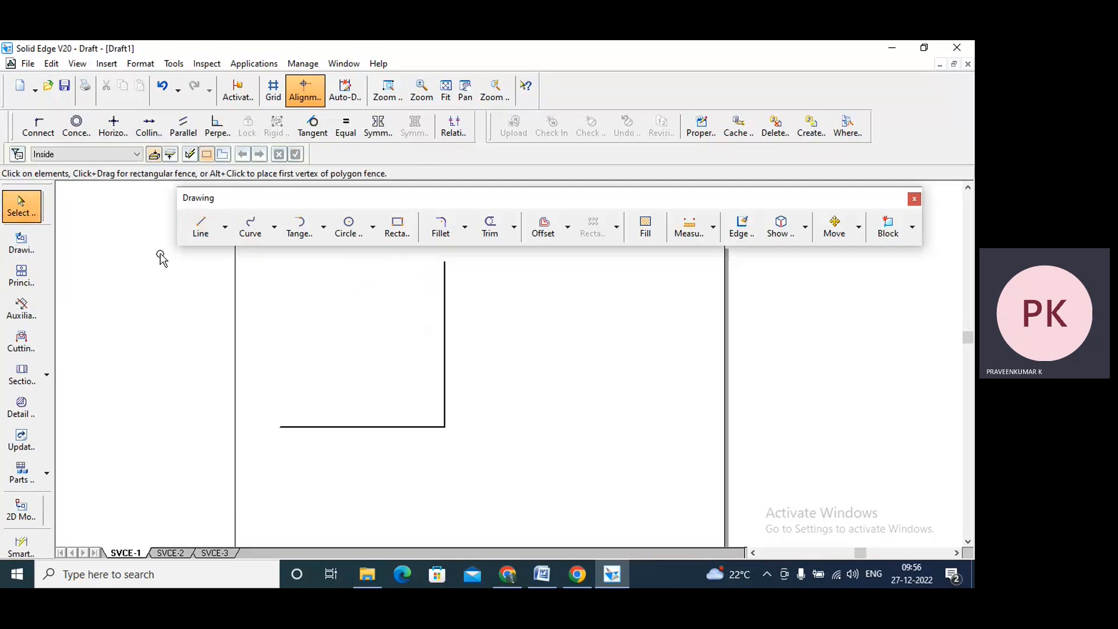
left_click(226, 233)
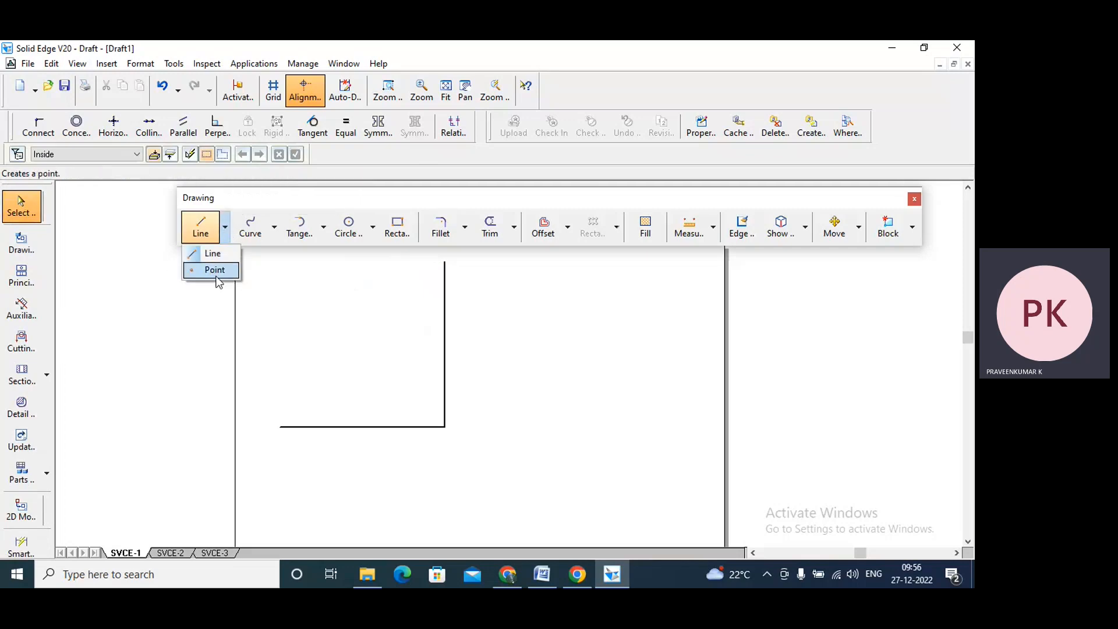
left_click(20, 213)
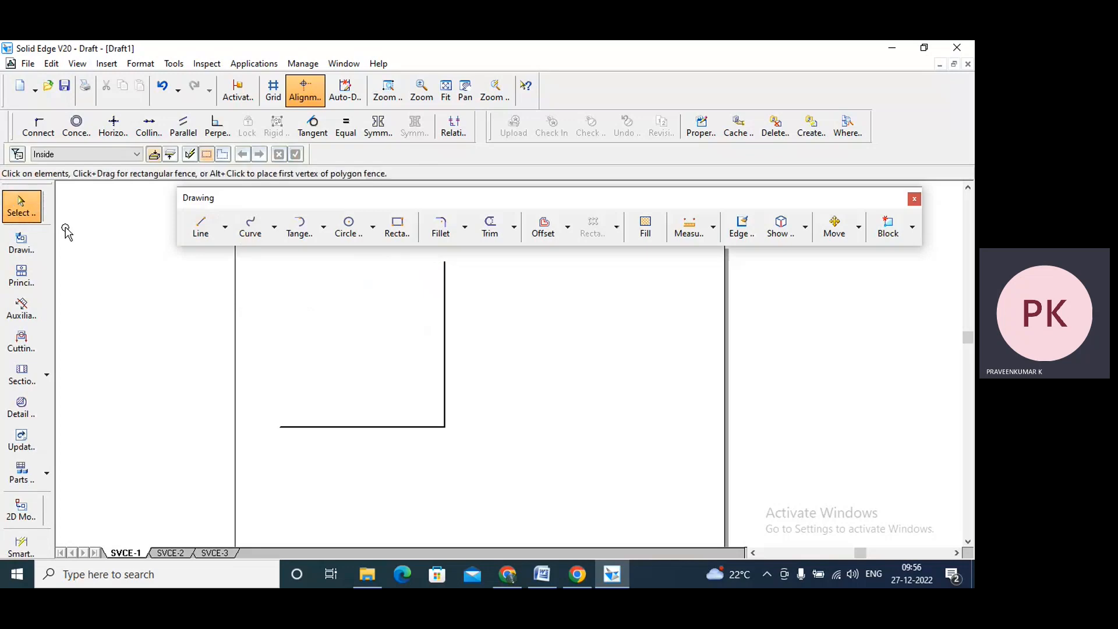
left_click(20, 213)
left_click(20, 213)
left_click(19, 213)
left_click(21, 214)
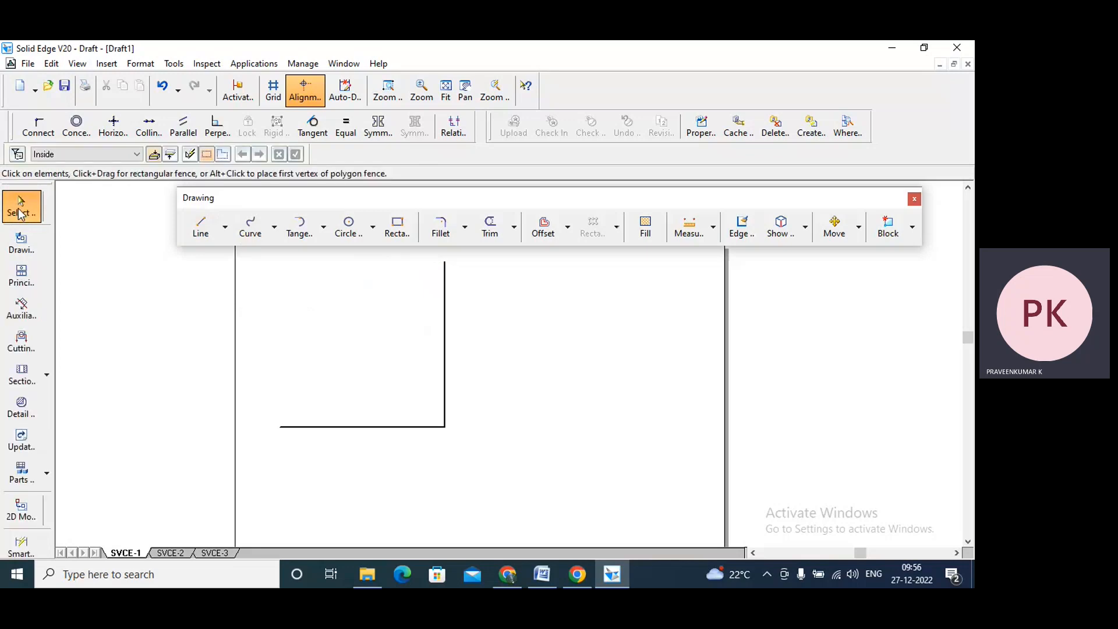
Step: Place three separate points on sheet SVCE-1, one inside the L-shaped lines and two beyond the vertical line, and finish the Point command
left_click(224, 228)
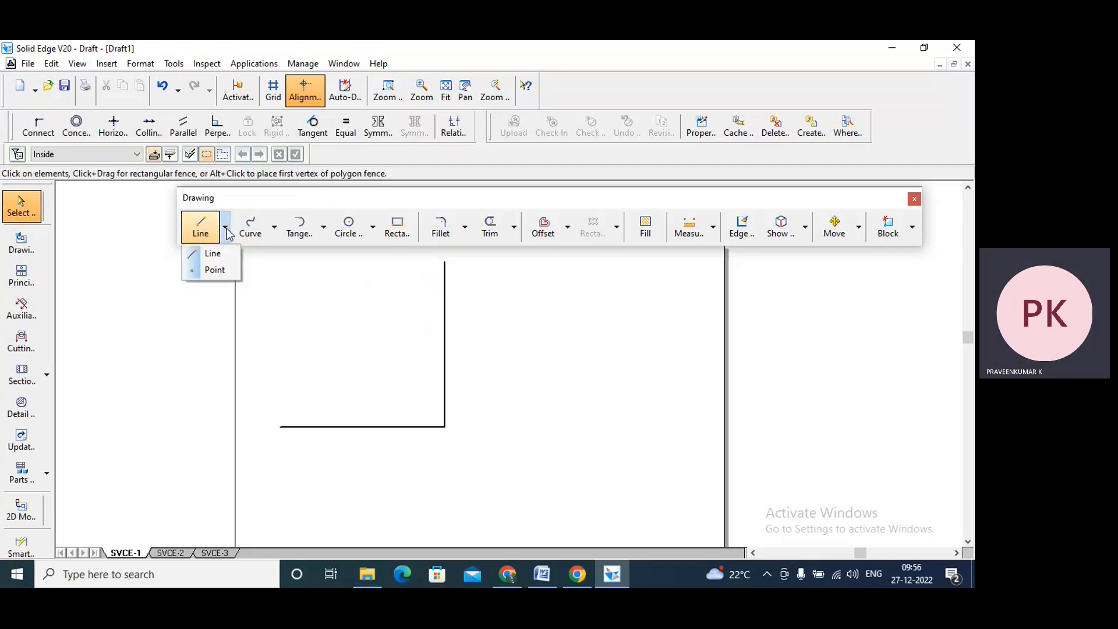
left_click(214, 271)
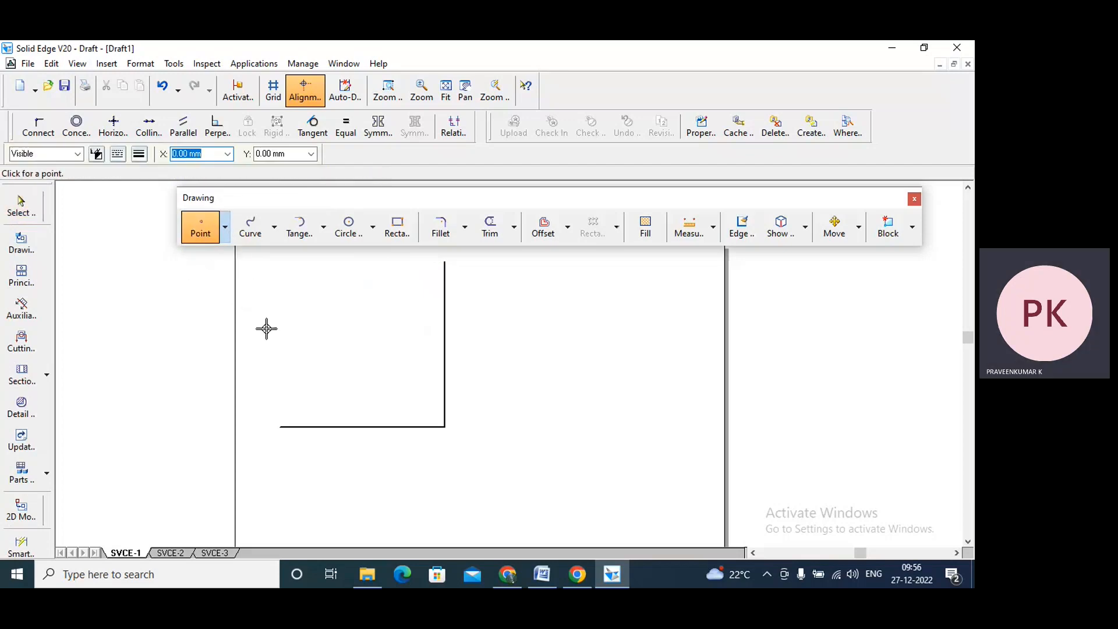
left_click(536, 325)
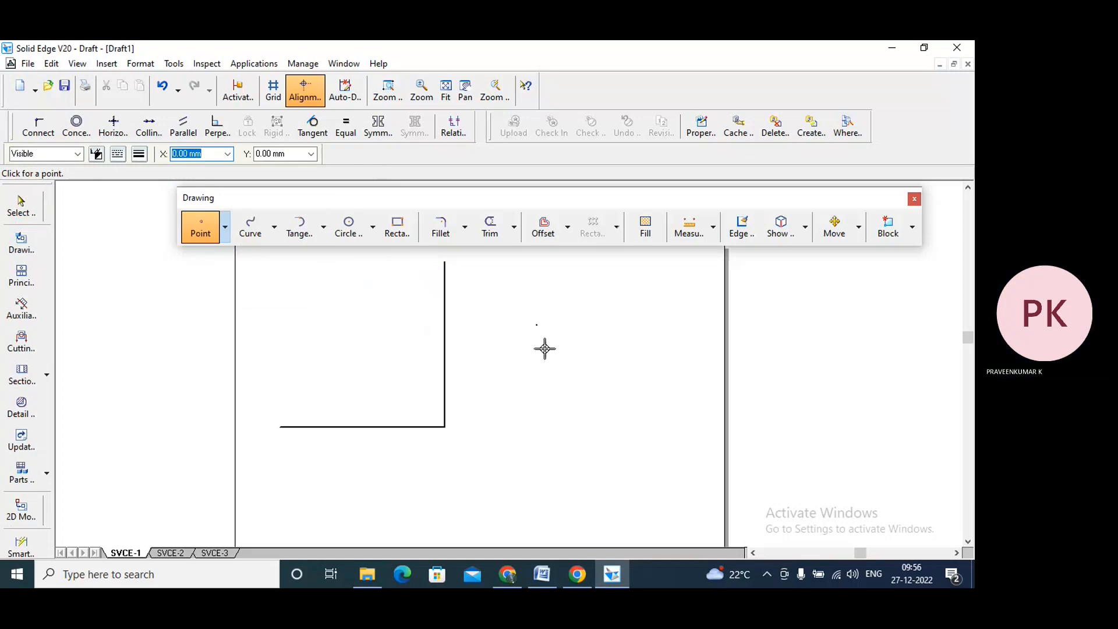
left_click(296, 313)
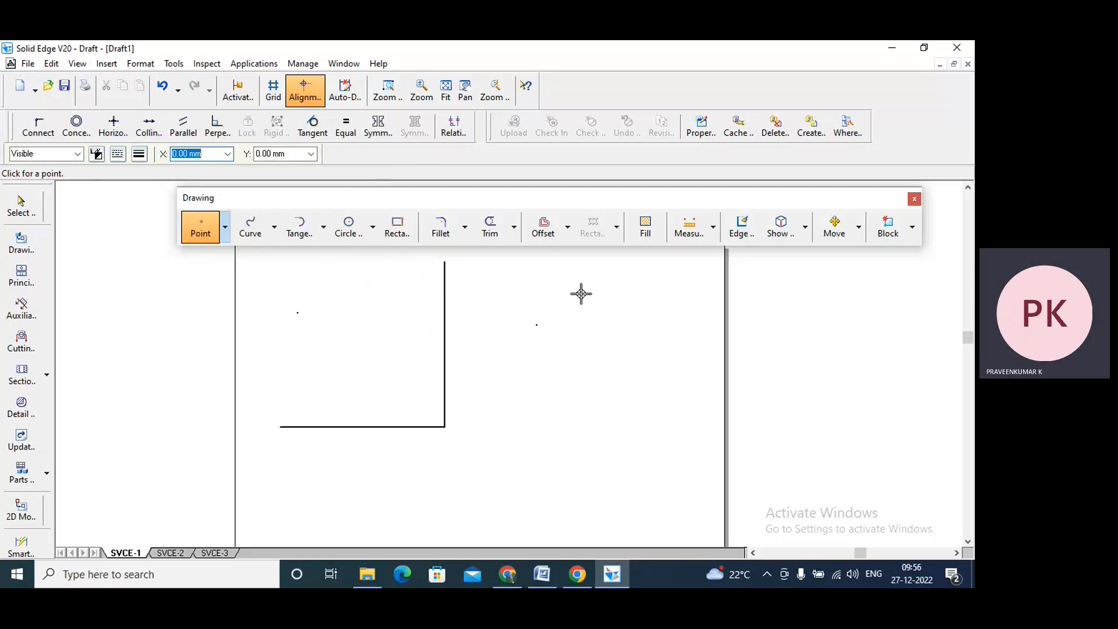
left_click(622, 305)
left_click(23, 206)
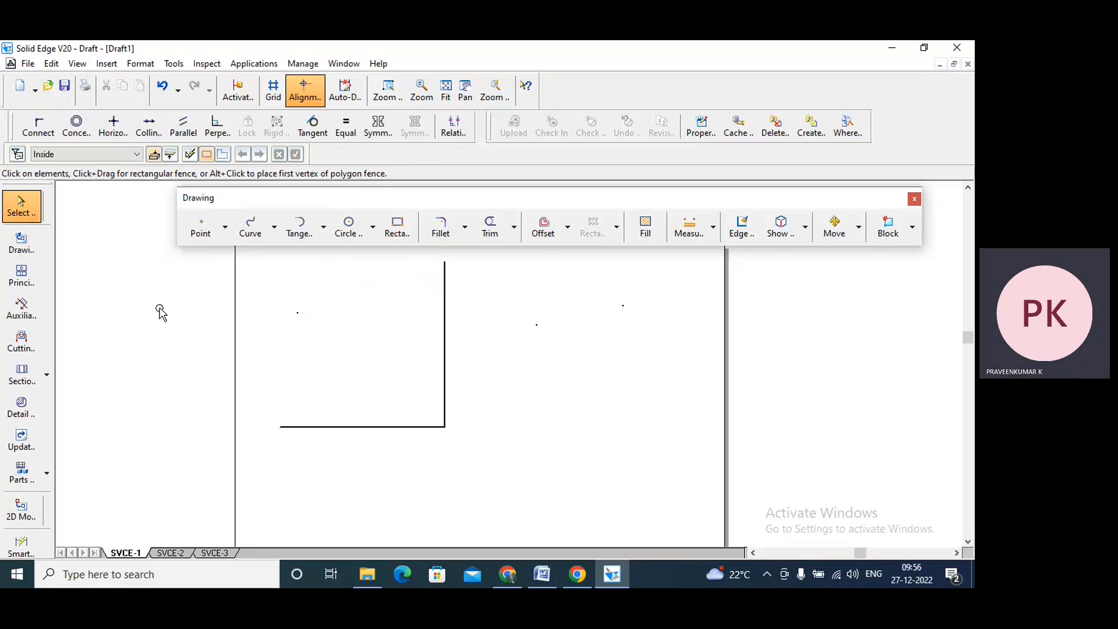
left_click(224, 226)
left_click(207, 254)
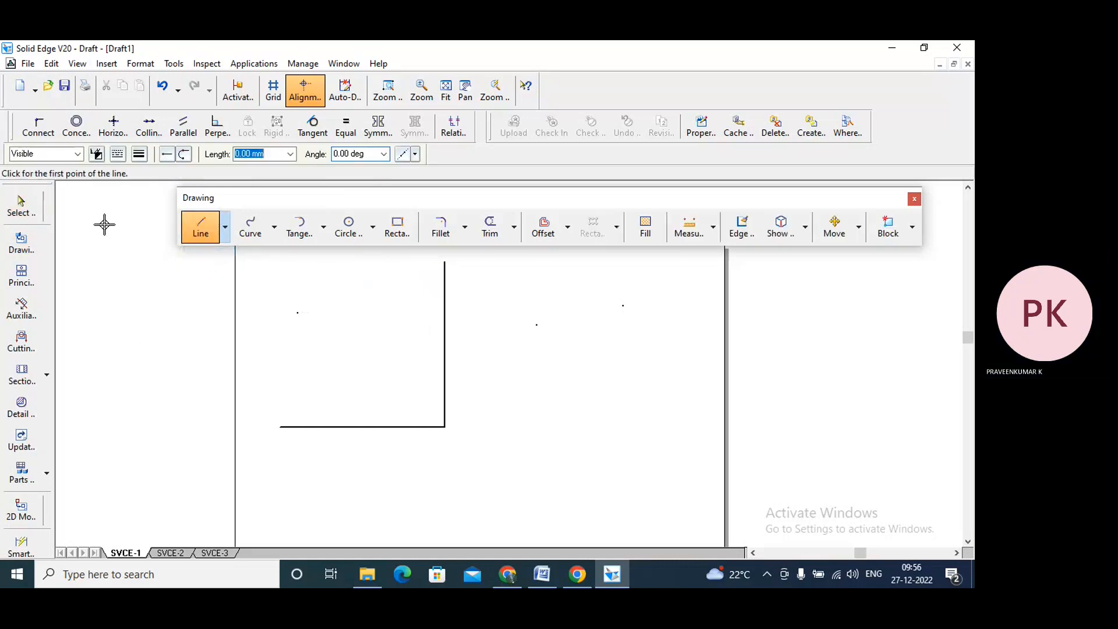
left_click(22, 205)
left_click(274, 227)
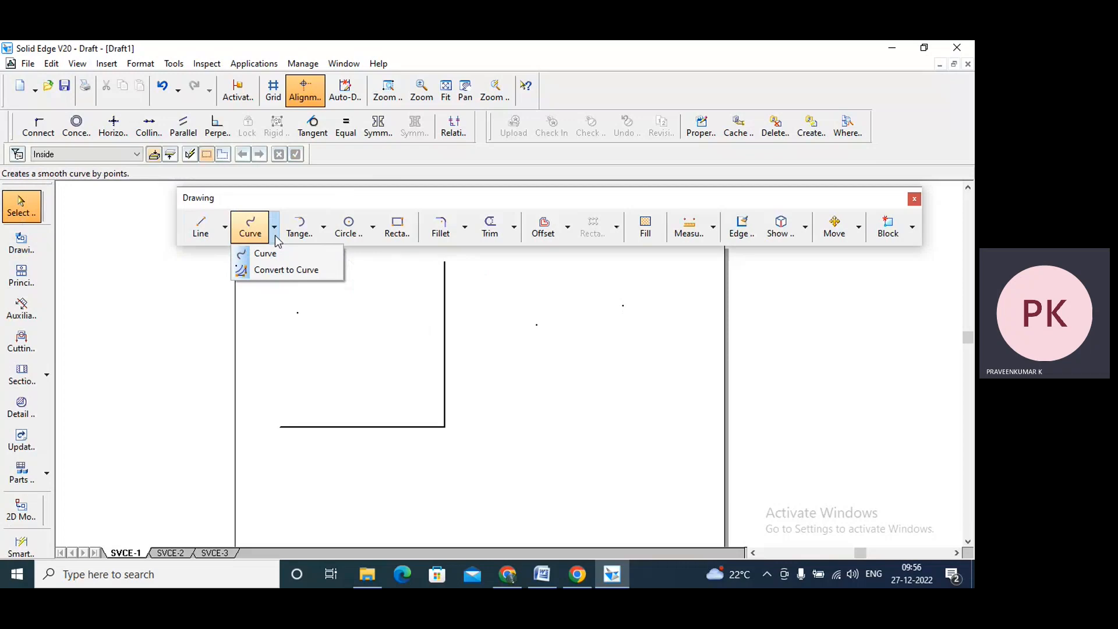
Step: Draw an arc by center point with a 70 mm radius beyond the vertical line, sweeping clockwise from its upper start point
left_click(324, 228)
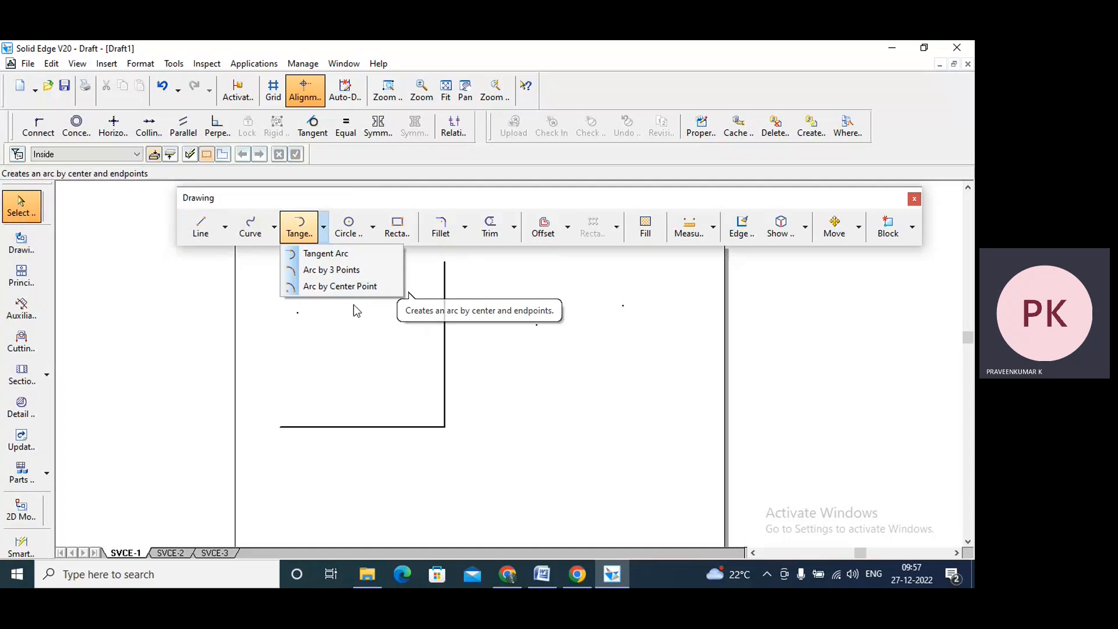
left_click(322, 287)
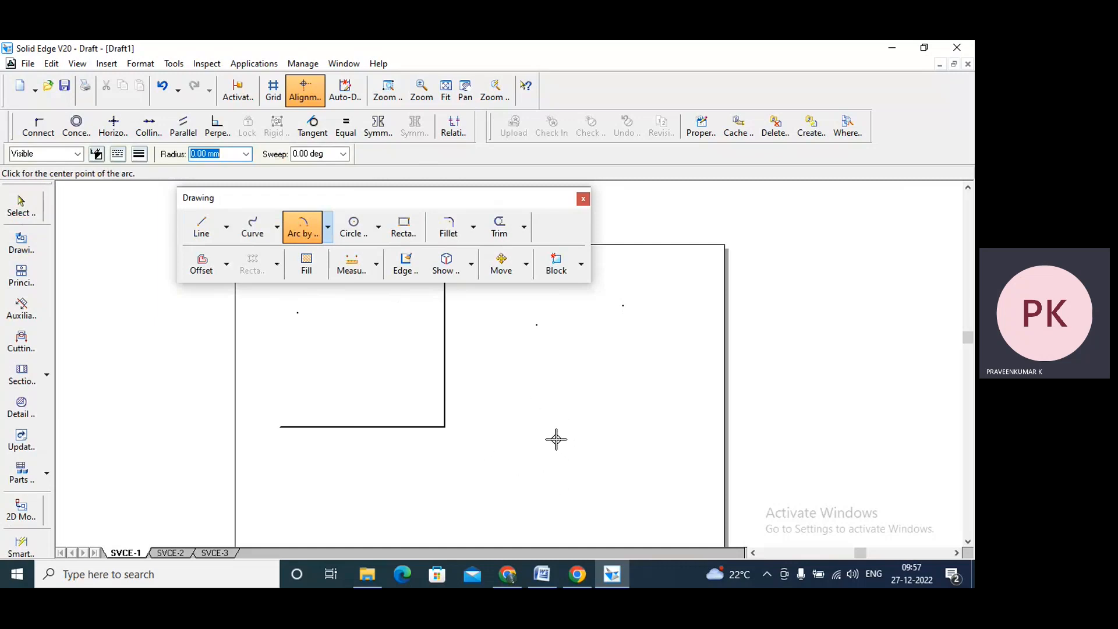
left_click(549, 467)
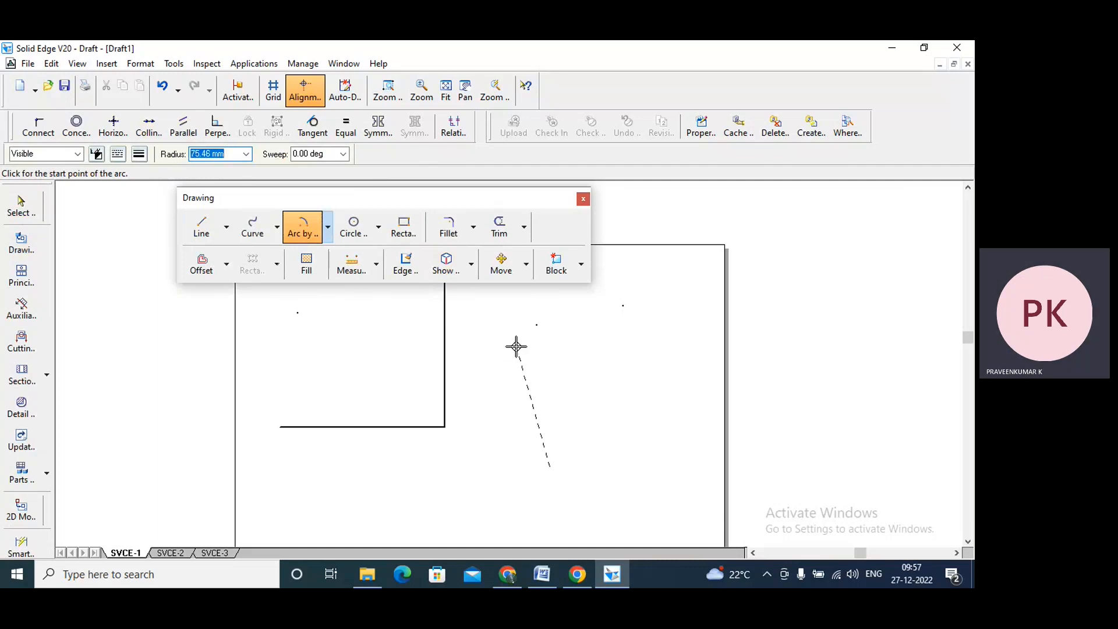
type("70")
key("Tab")
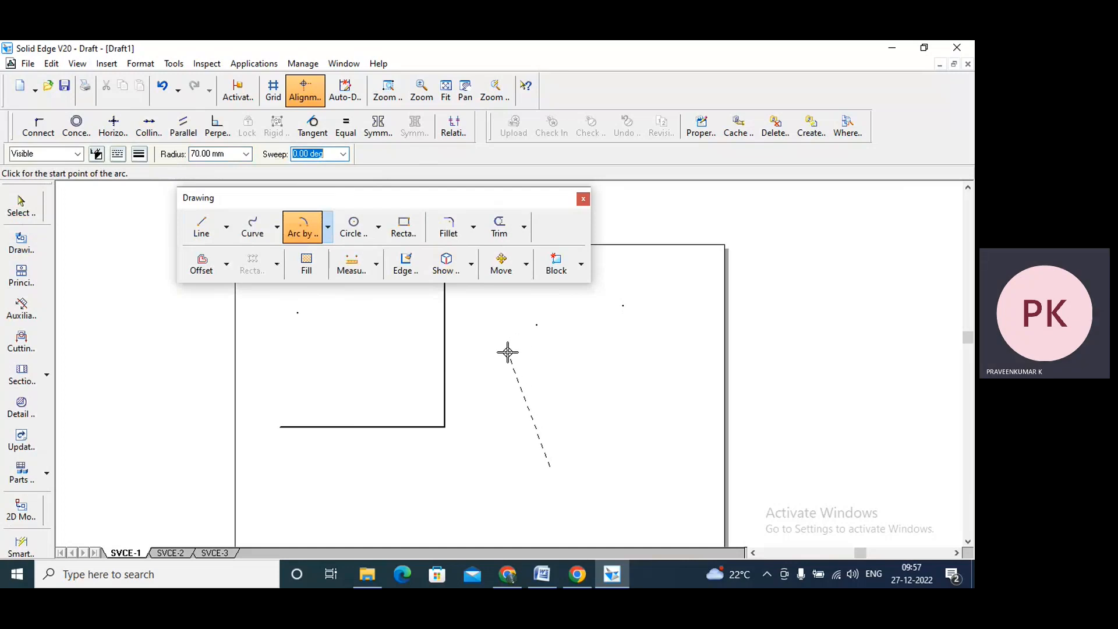
left_click(508, 354)
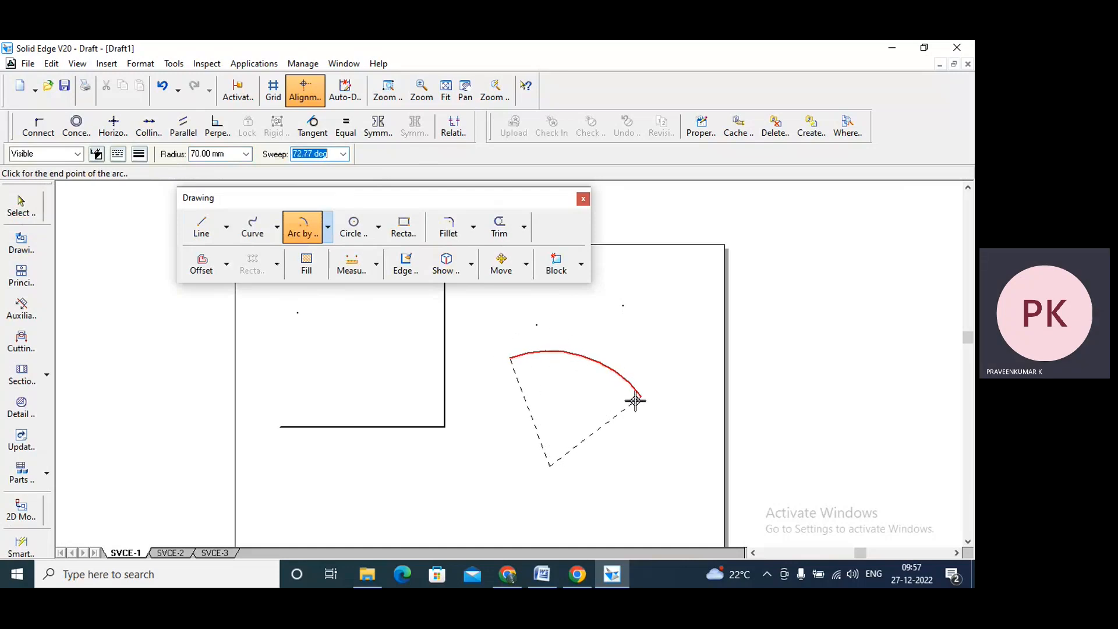
left_click(656, 443)
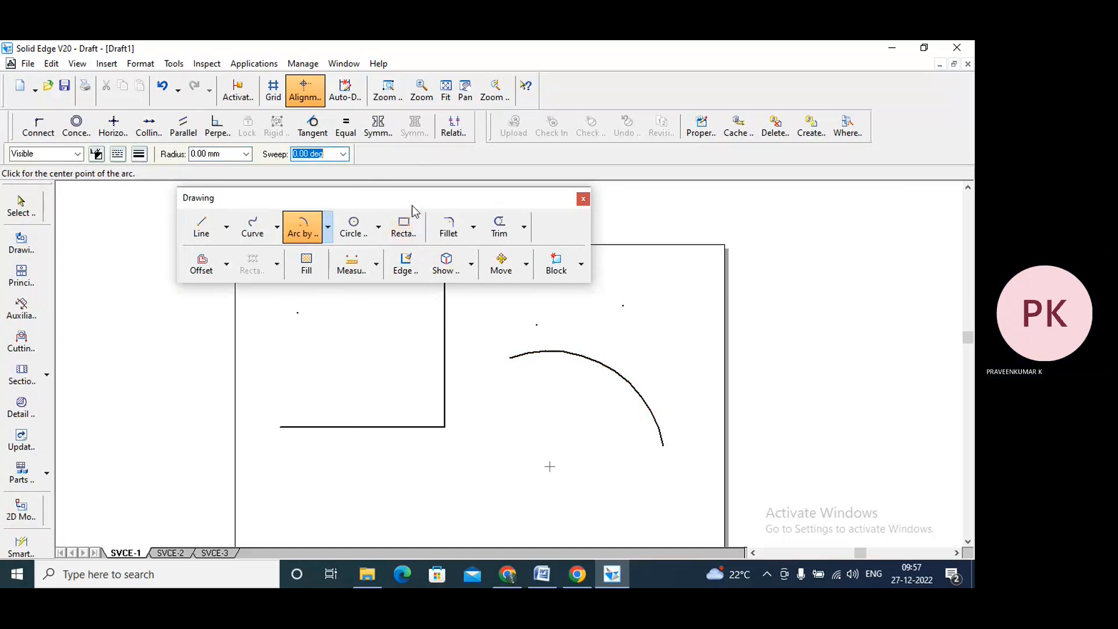
Step: Dock the floating Drawing toolbar above the sheet and finish the arc command
mouse_move(408, 197)
left_mouse_down()
mouse_move(386, 176)
mouse_move(347, 168)
left_mouse_up()
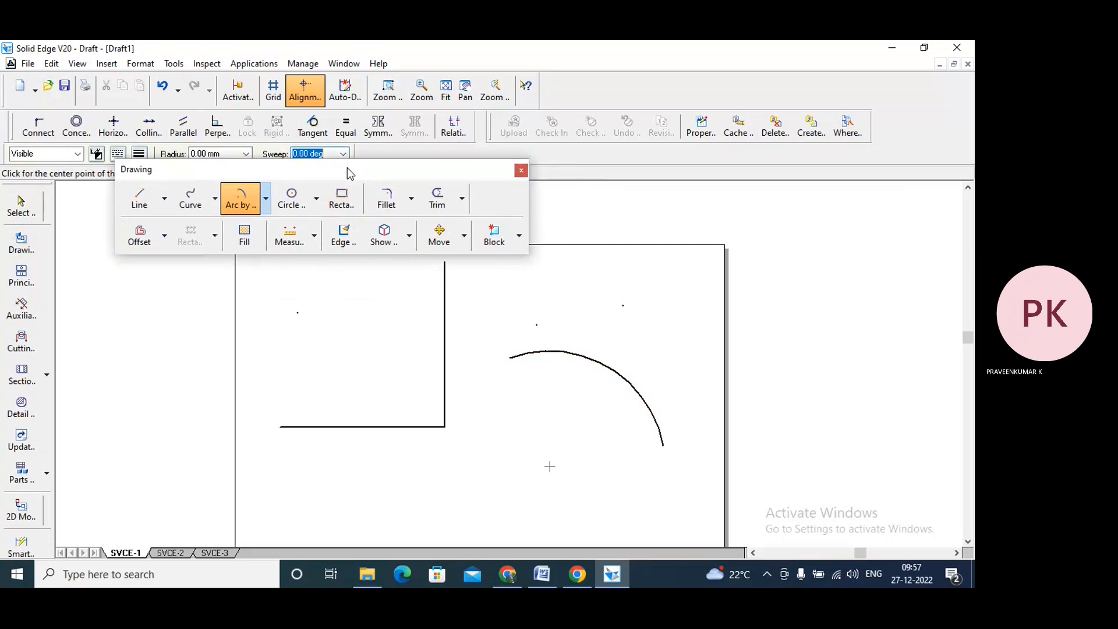
double_click(459, 159)
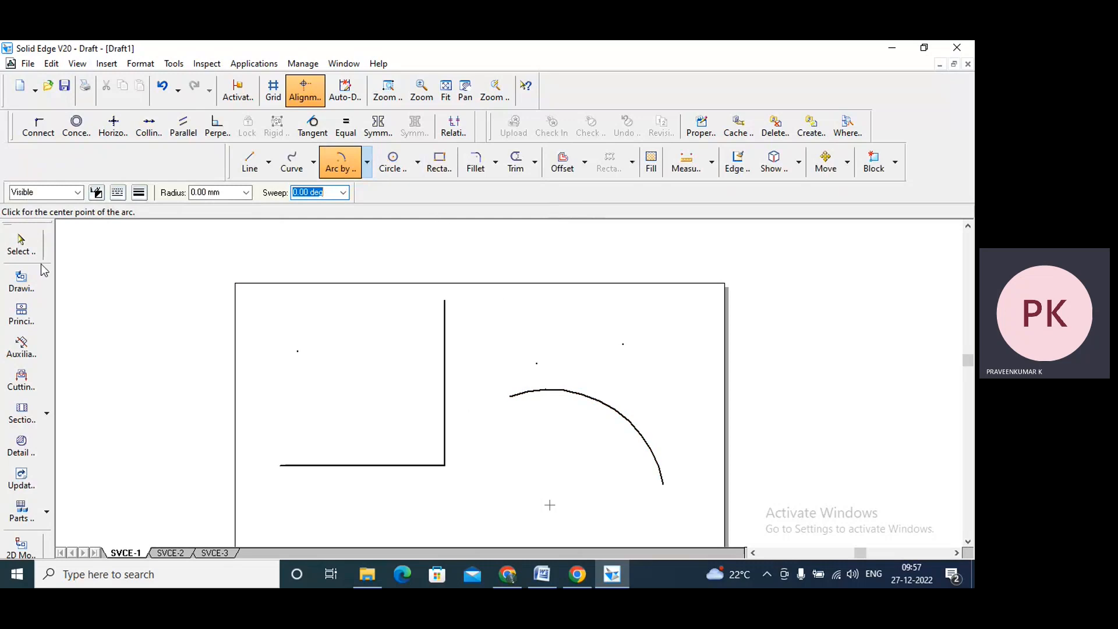
left_click(23, 239)
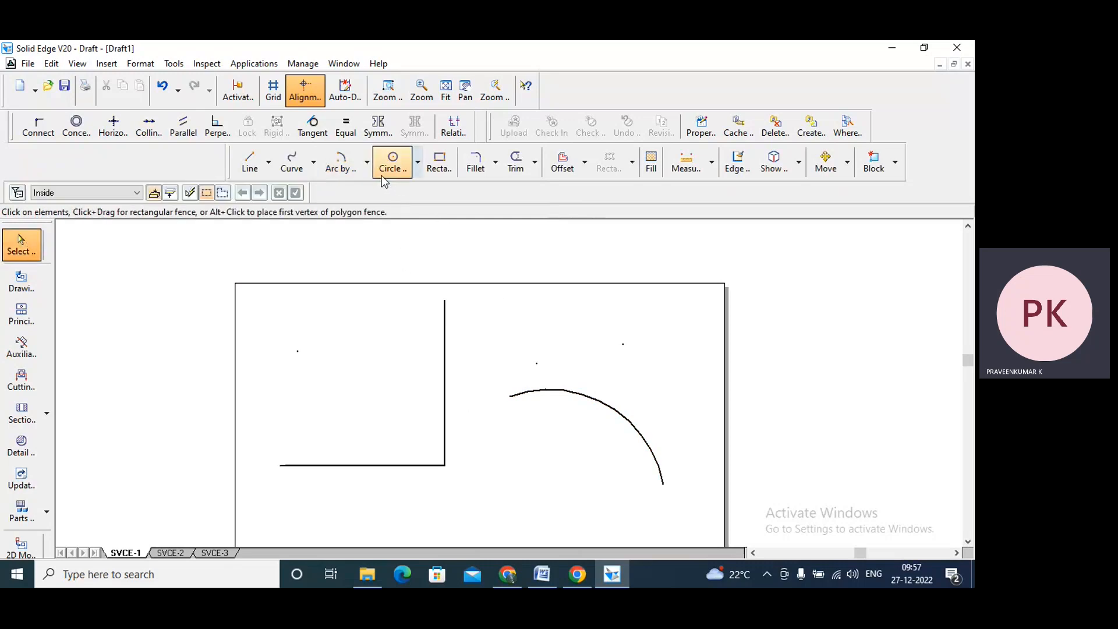
Step: Draw a circle by center point with a 50 mm diameter inside the L-shaped lines, and finish the Circle command
left_click(418, 165)
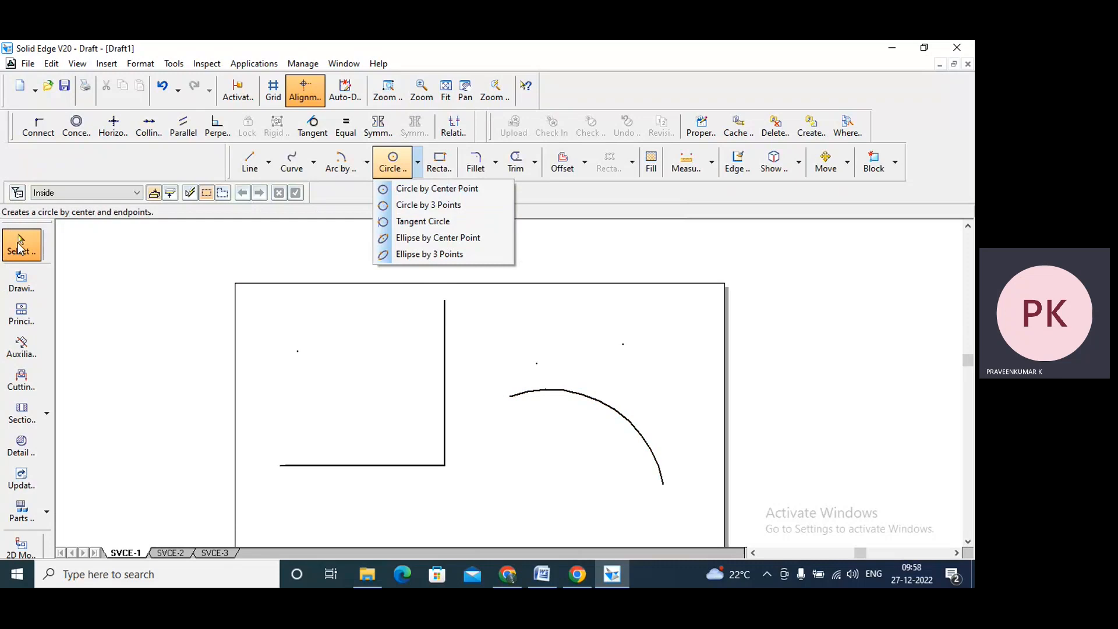
left_click(18, 243)
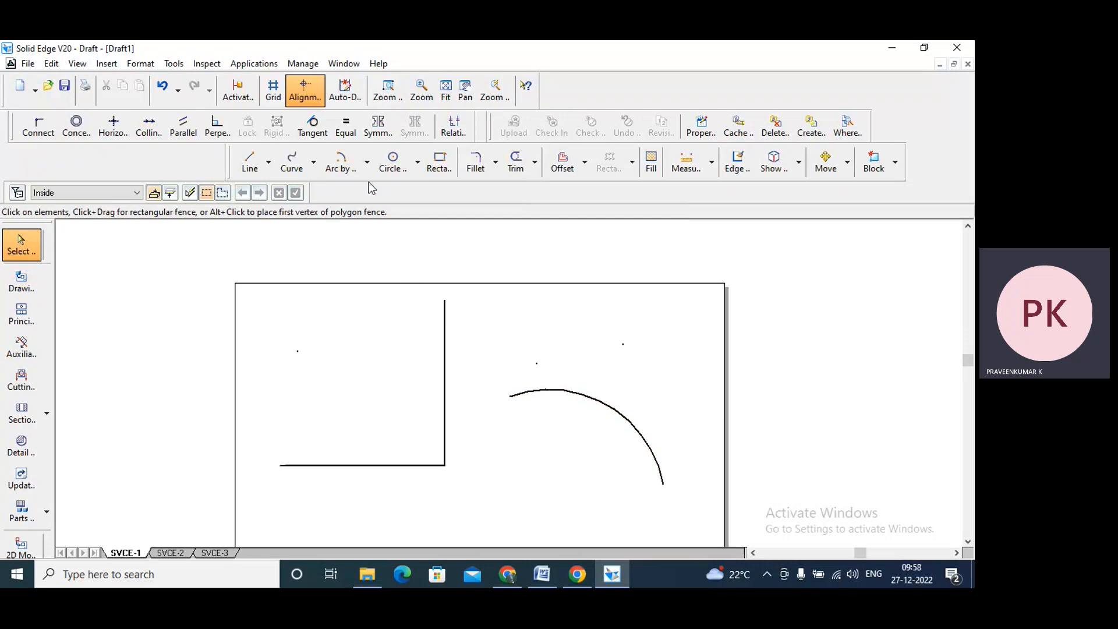
left_click(418, 166)
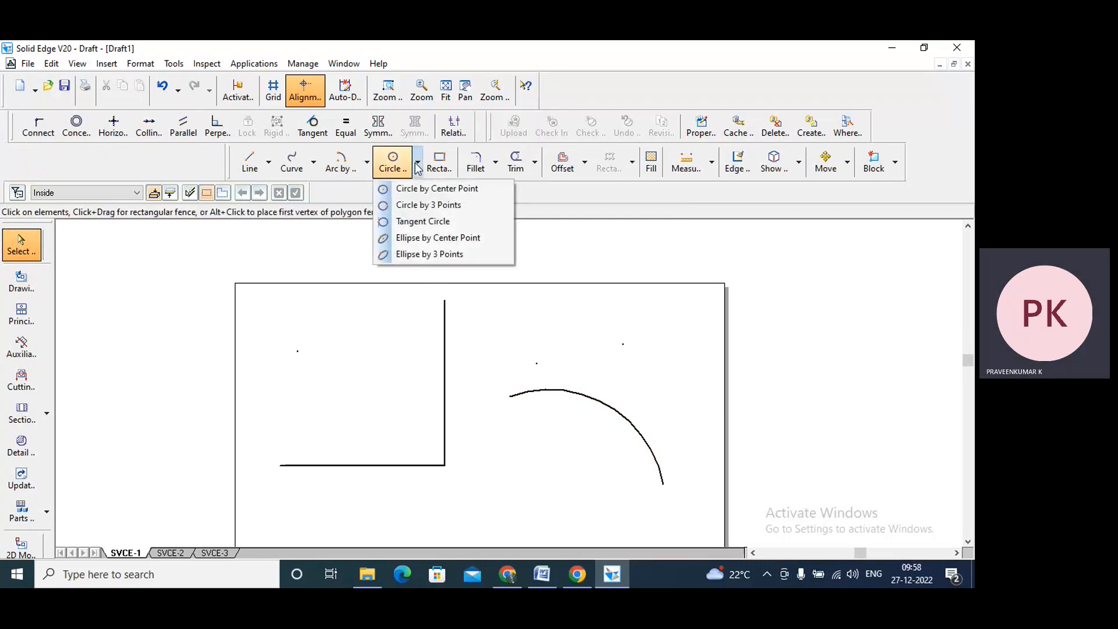
left_click(433, 190)
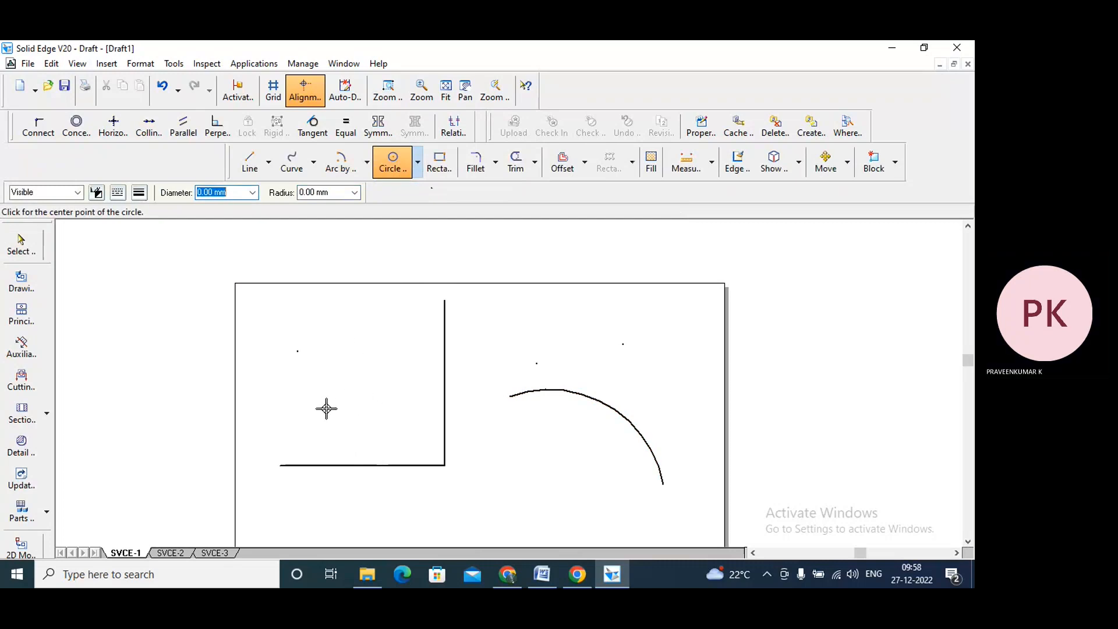
left_click(327, 394)
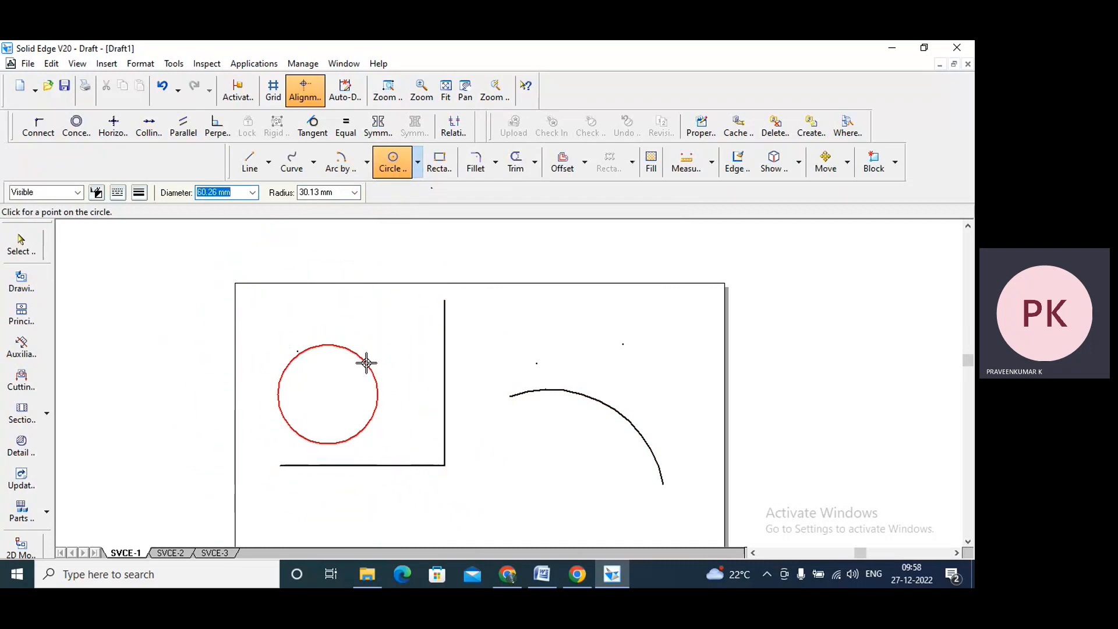
type("50")
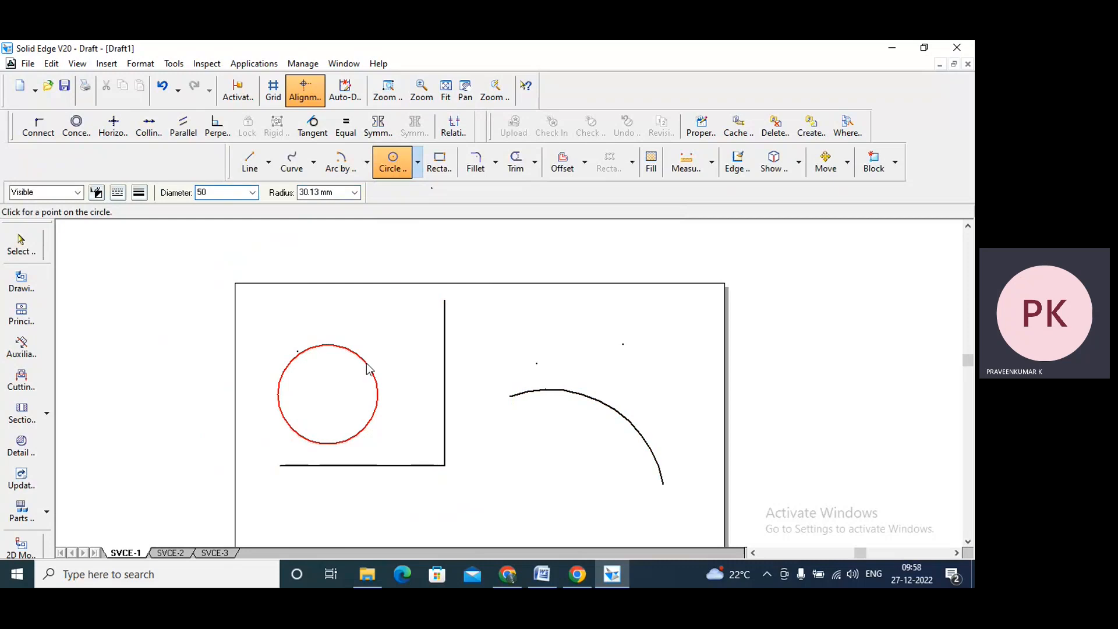
key("Return")
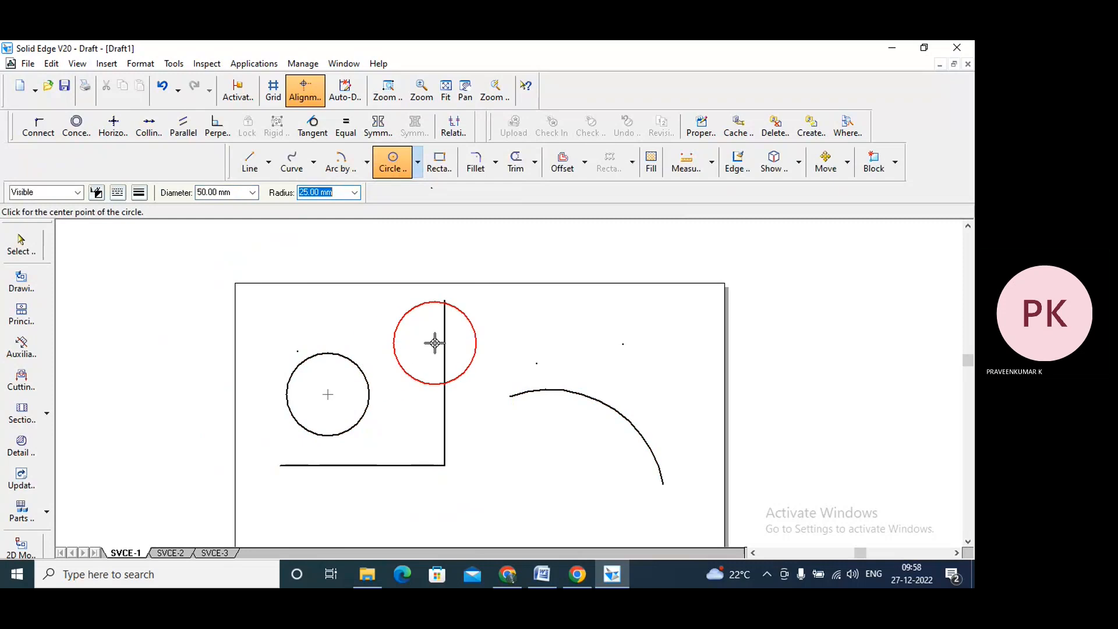
key("Escape")
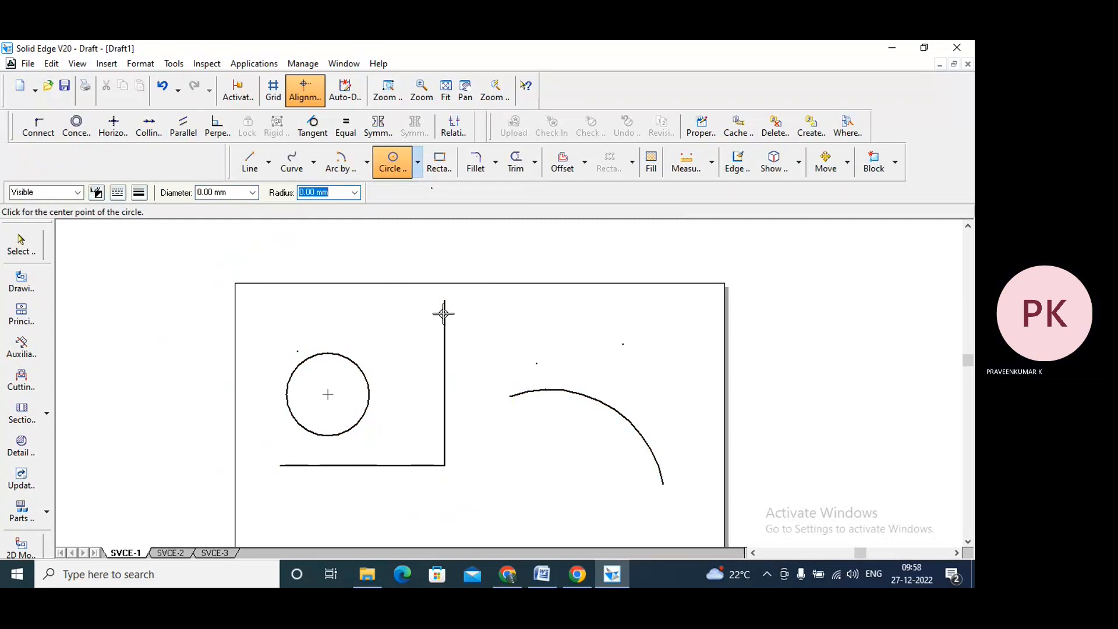
left_click(20, 252)
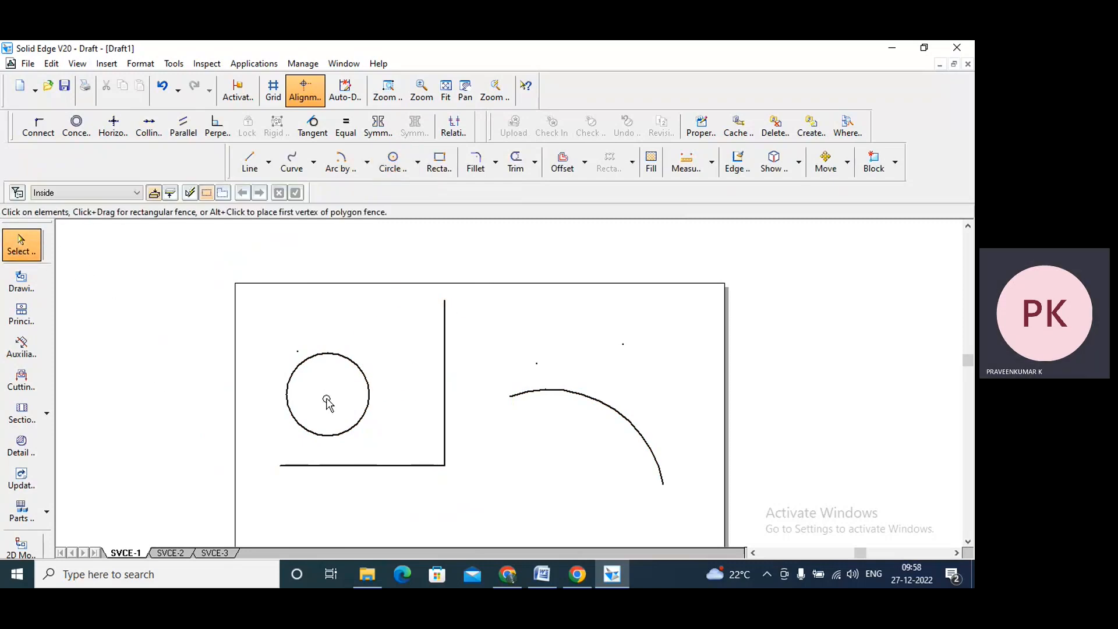
Step: Select the circle to check its diameter and radius, and look through the circle and ellipse tool variants
left_click(326, 361)
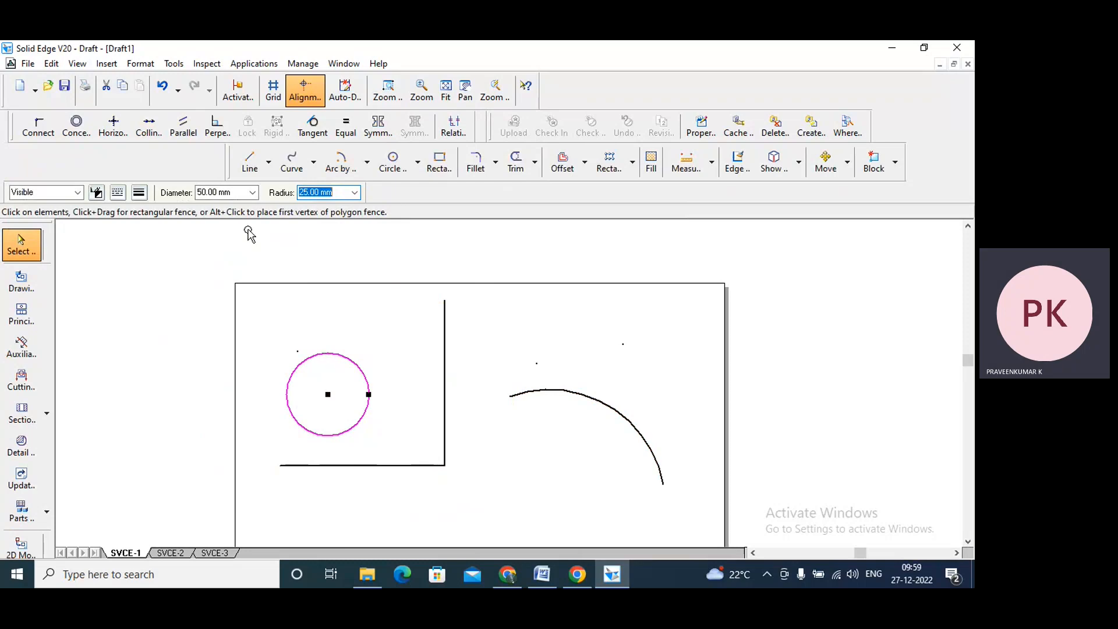
left_click(10, 245)
left_click(417, 163)
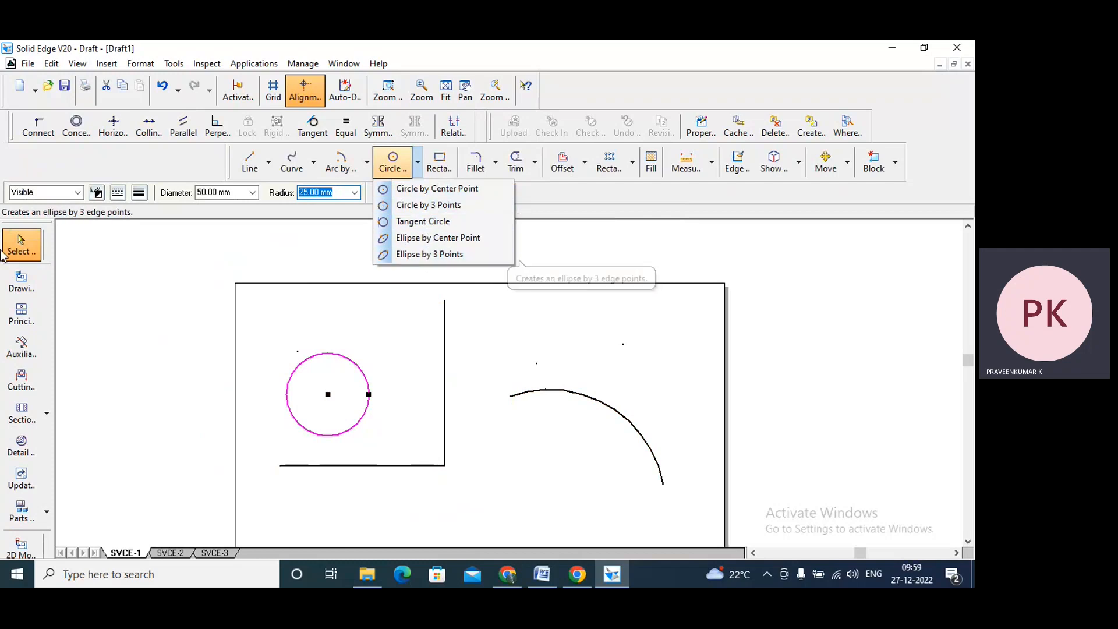
left_click(21, 247)
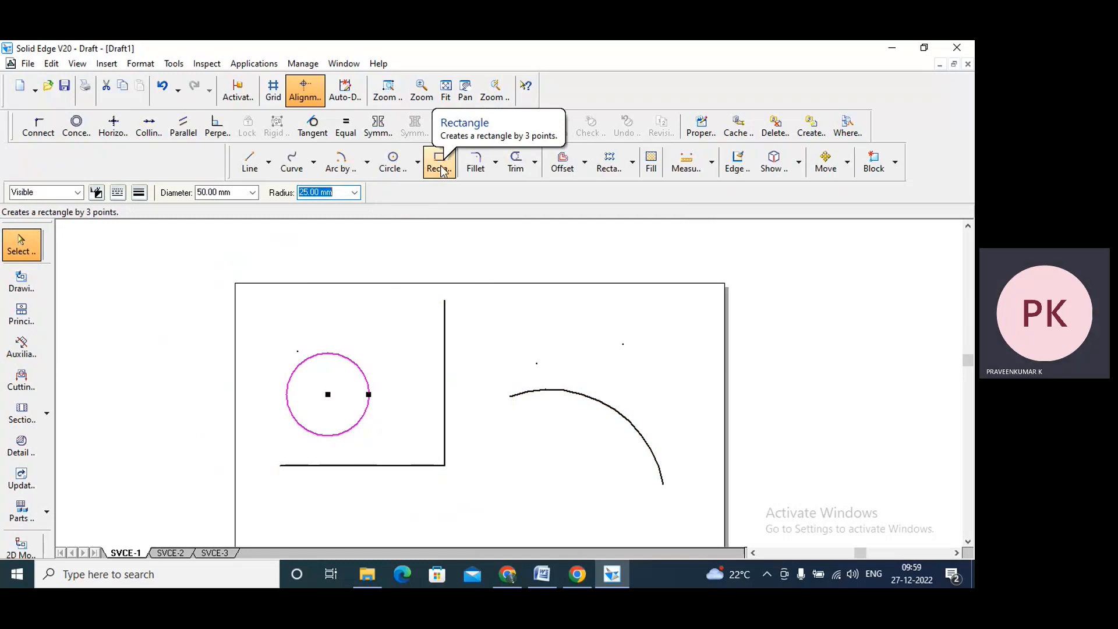
left_click(22, 245)
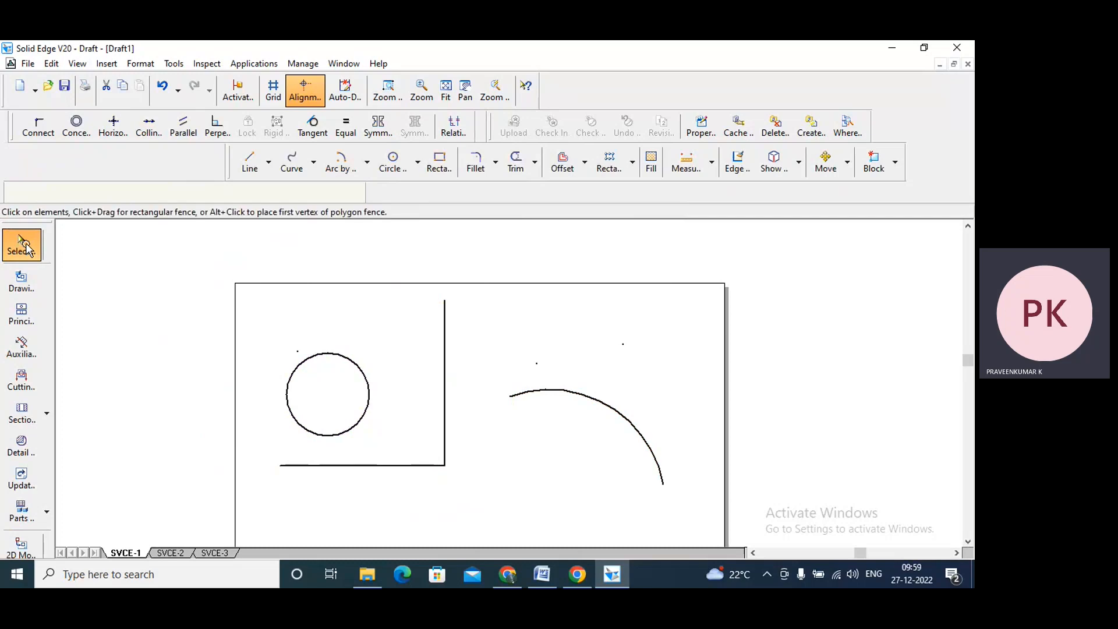
left_click(25, 244)
left_click(24, 244)
left_click(24, 245)
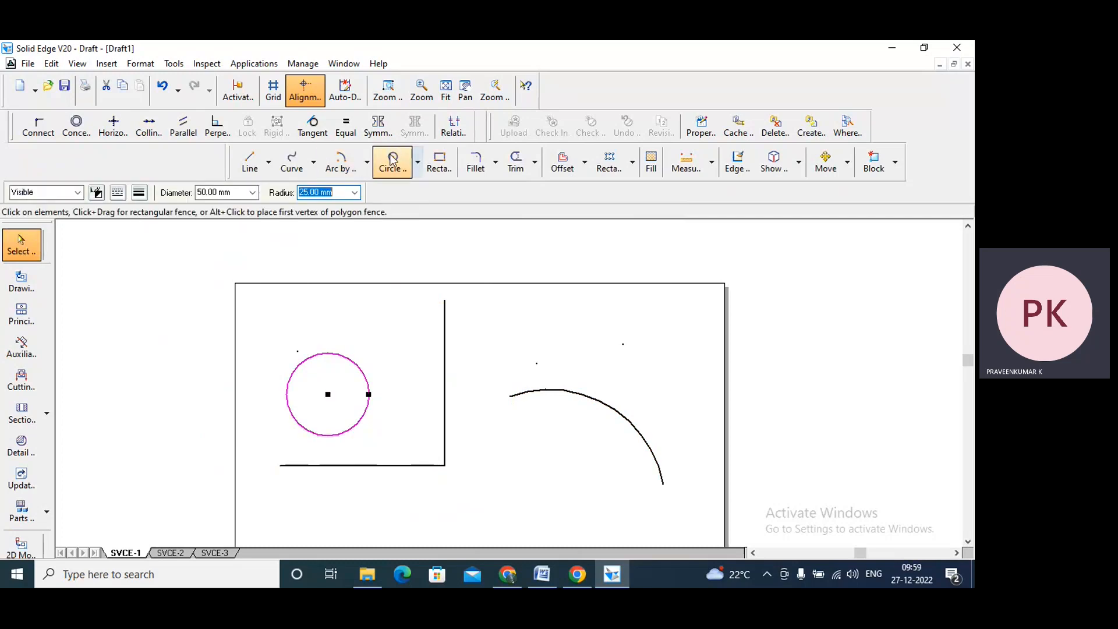
Step: Draw a horizontal rectangle about 64 mm wide above the arc, and finish the Rectangle command
left_click(440, 162)
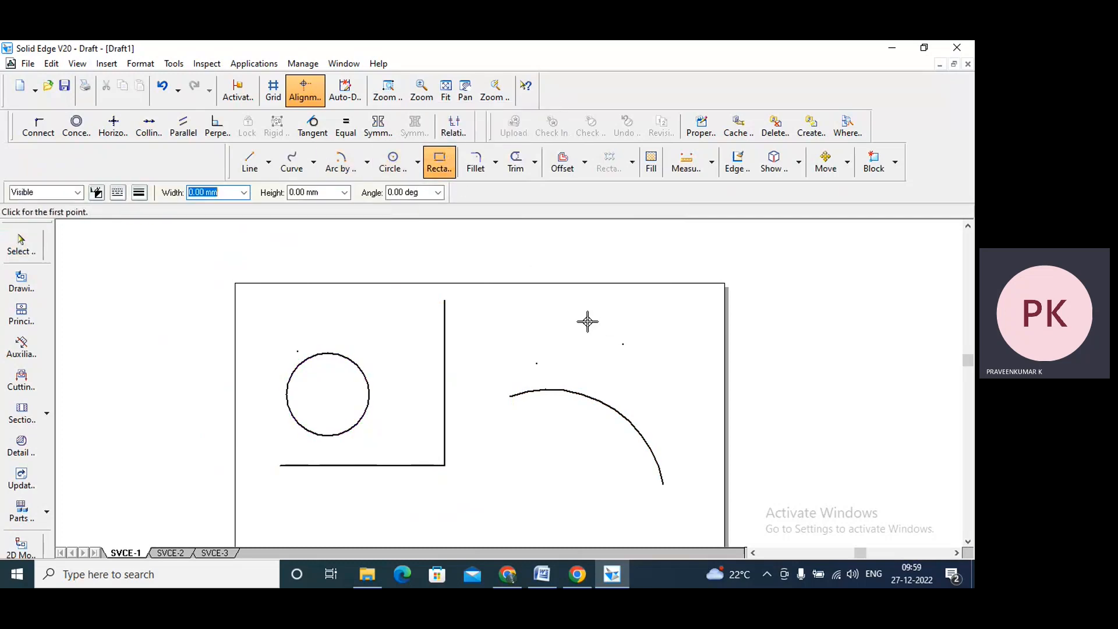
left_click(550, 303)
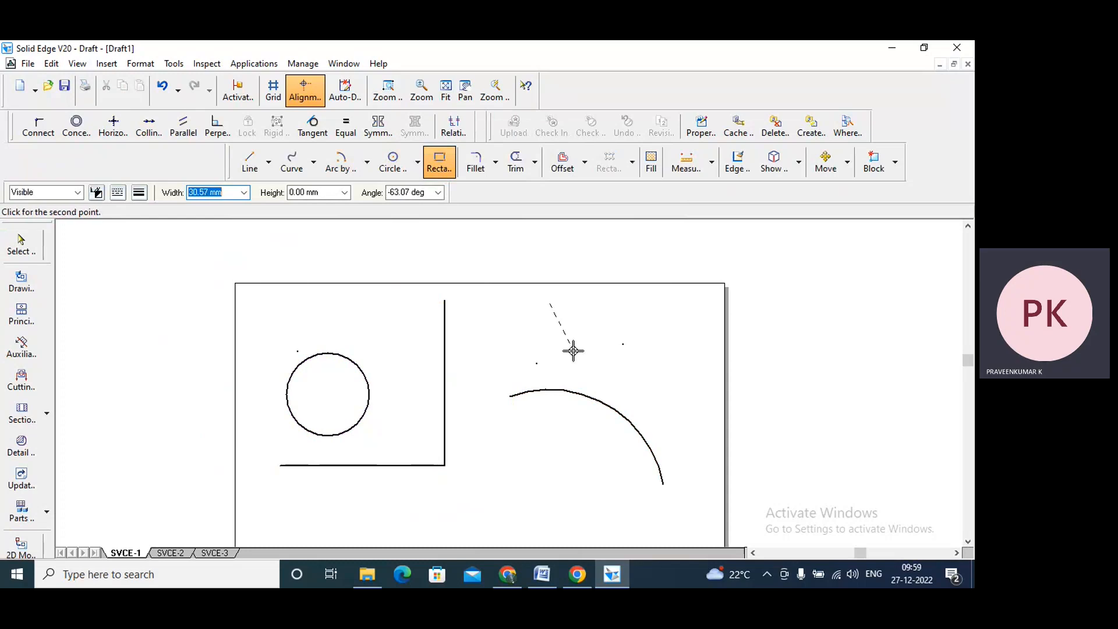
left_click(655, 304)
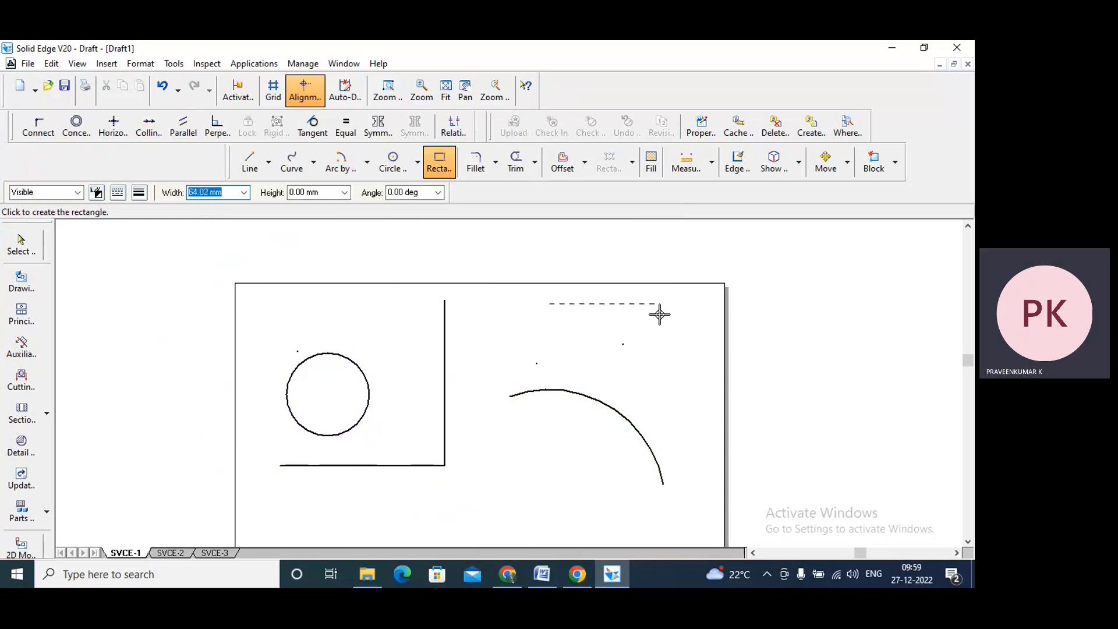
left_click(664, 367)
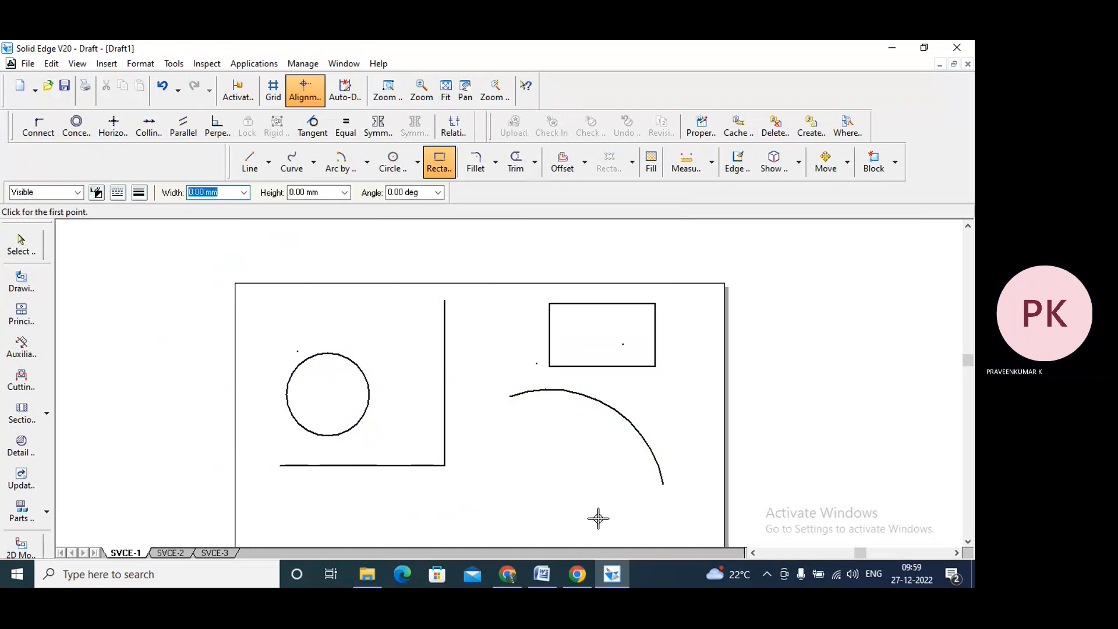
left_click(22, 244)
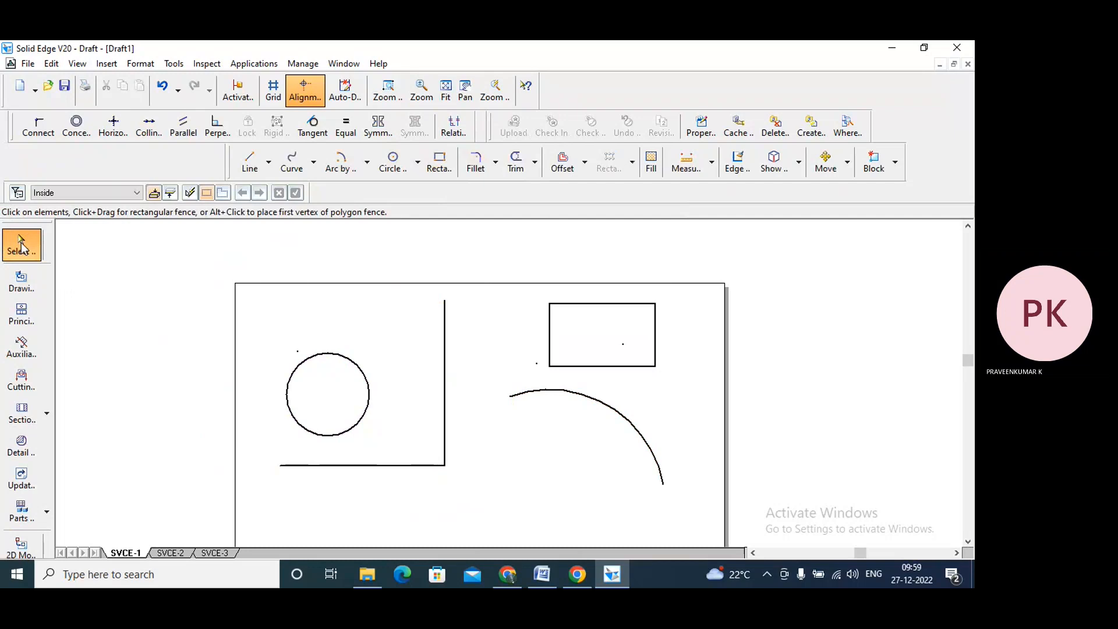
Step: Fit the sheet in the view and draw a second rectangle, about 65 mm tall, below the arc
left_click(446, 89)
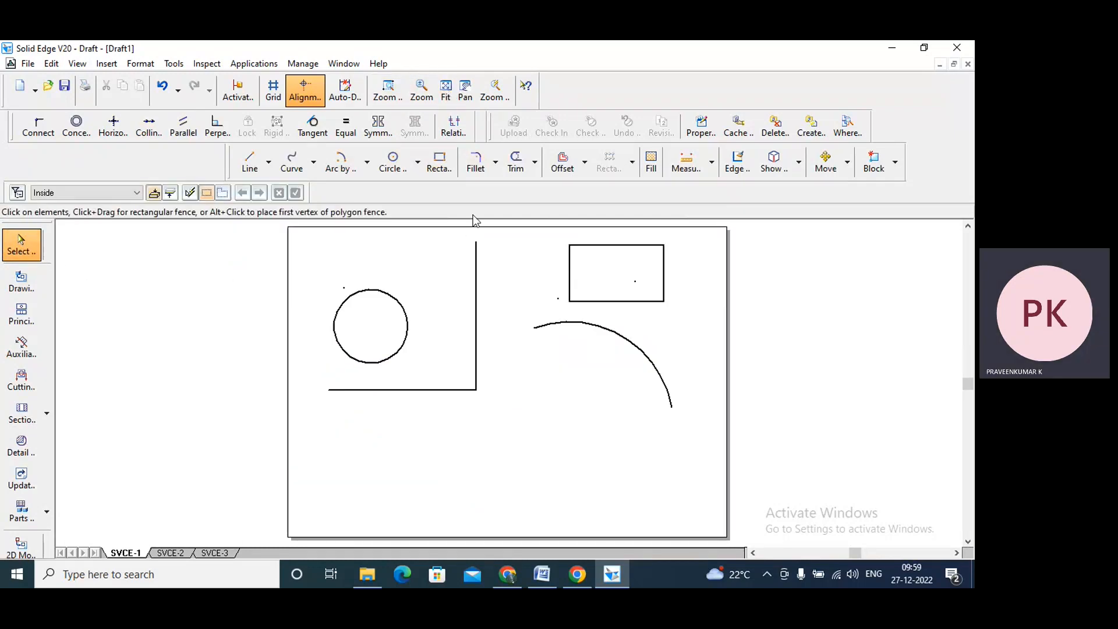
left_click(441, 166)
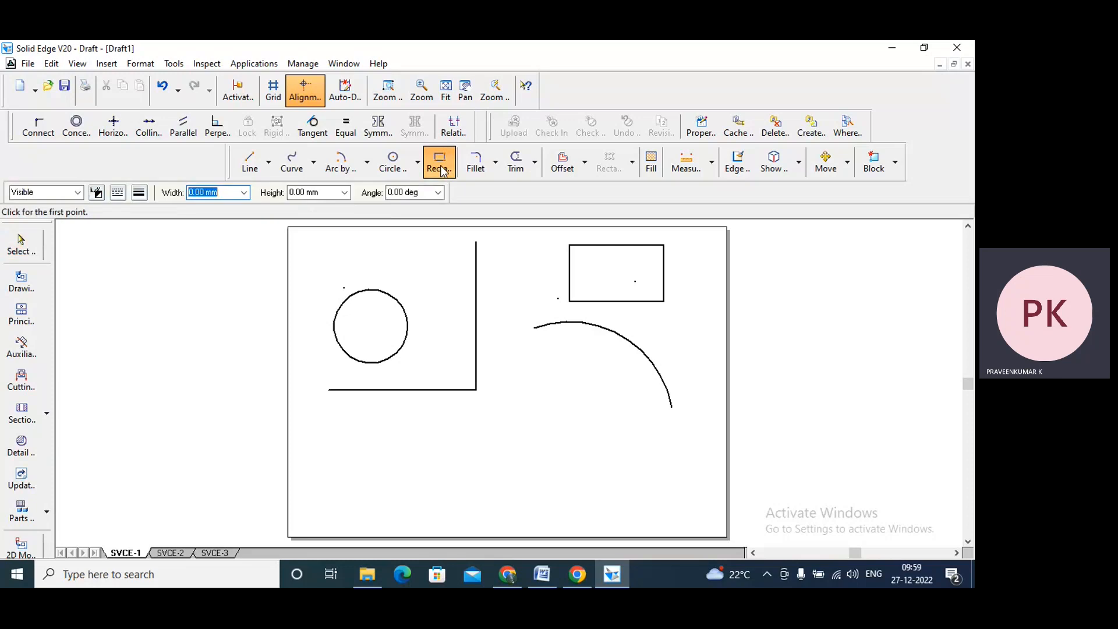
left_click(518, 414)
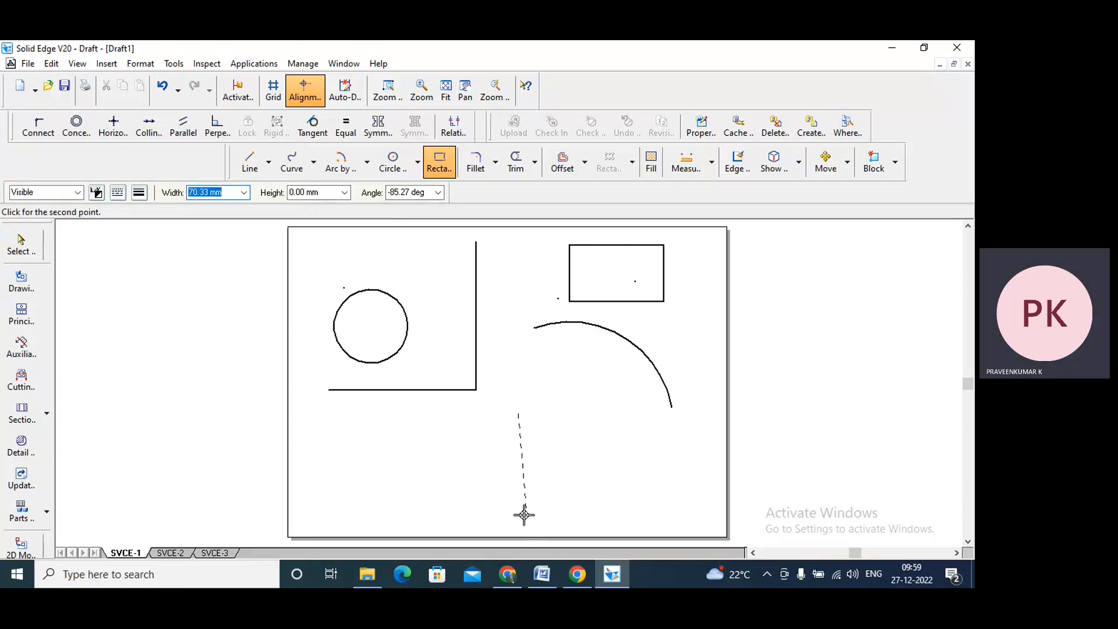
left_click(518, 509)
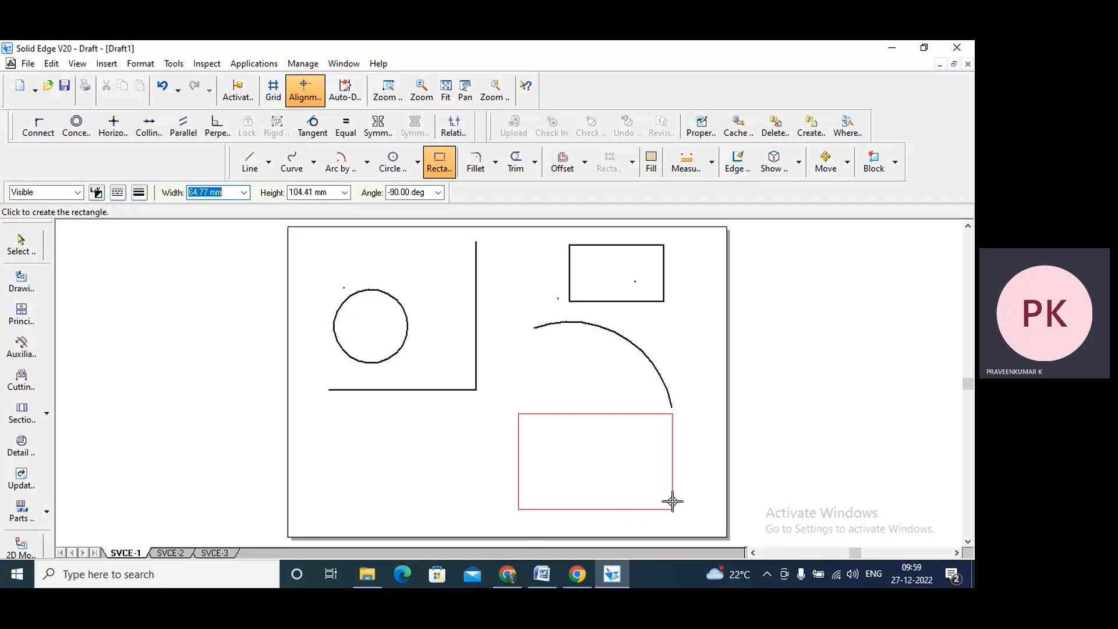
left_click(640, 495)
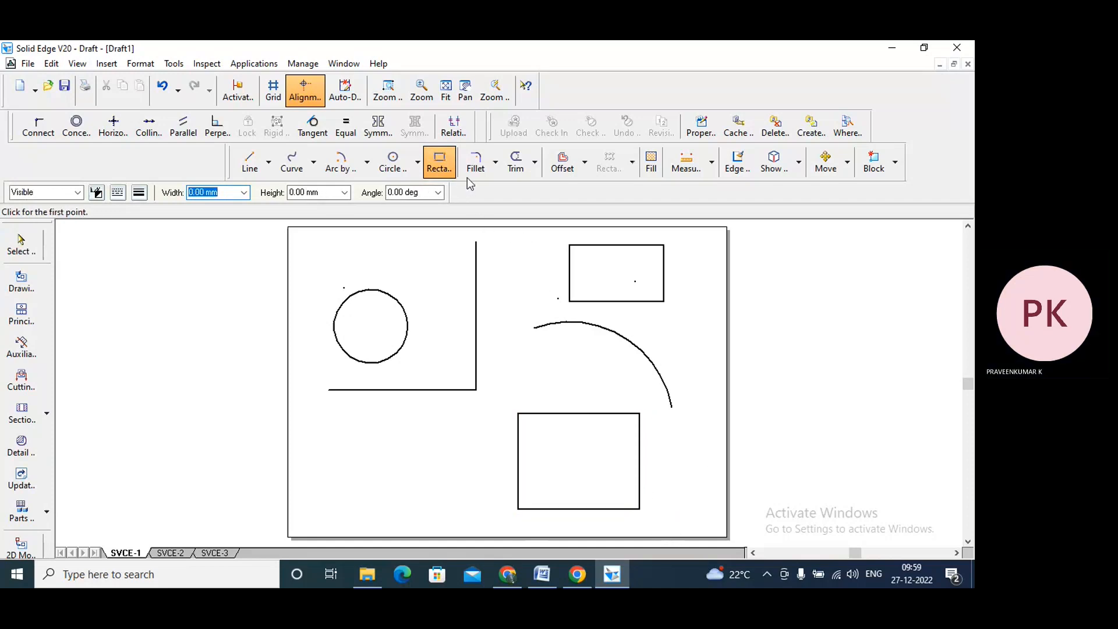
Step: Look through the Fillet and Chamfer variants and the Trim, Trim Corner, Extend to Next and Split tools
left_click(495, 165)
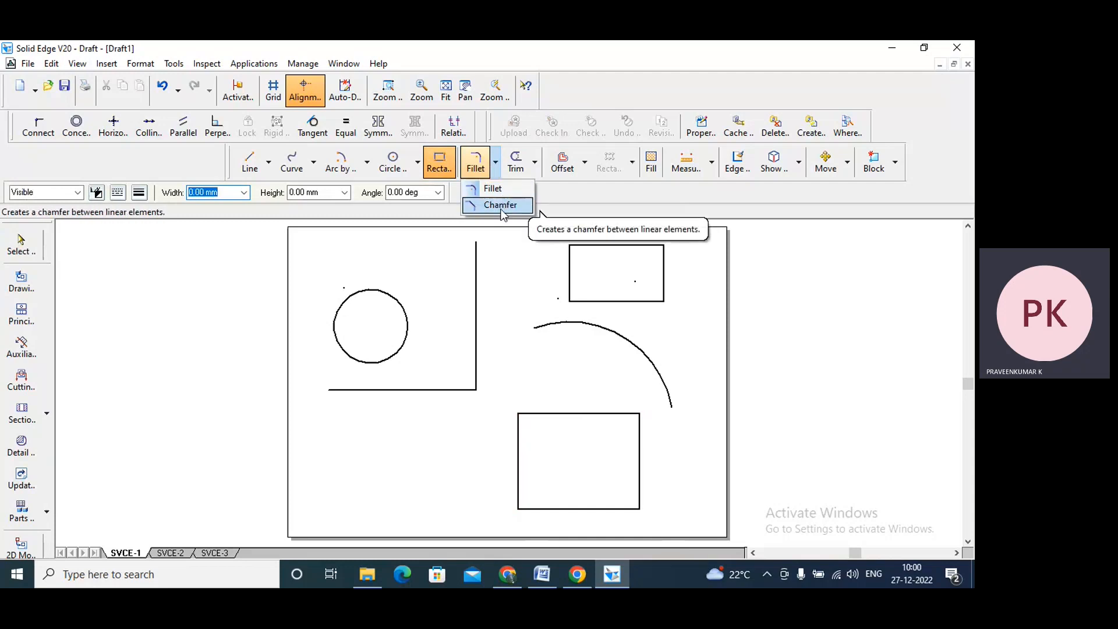
key("Escape")
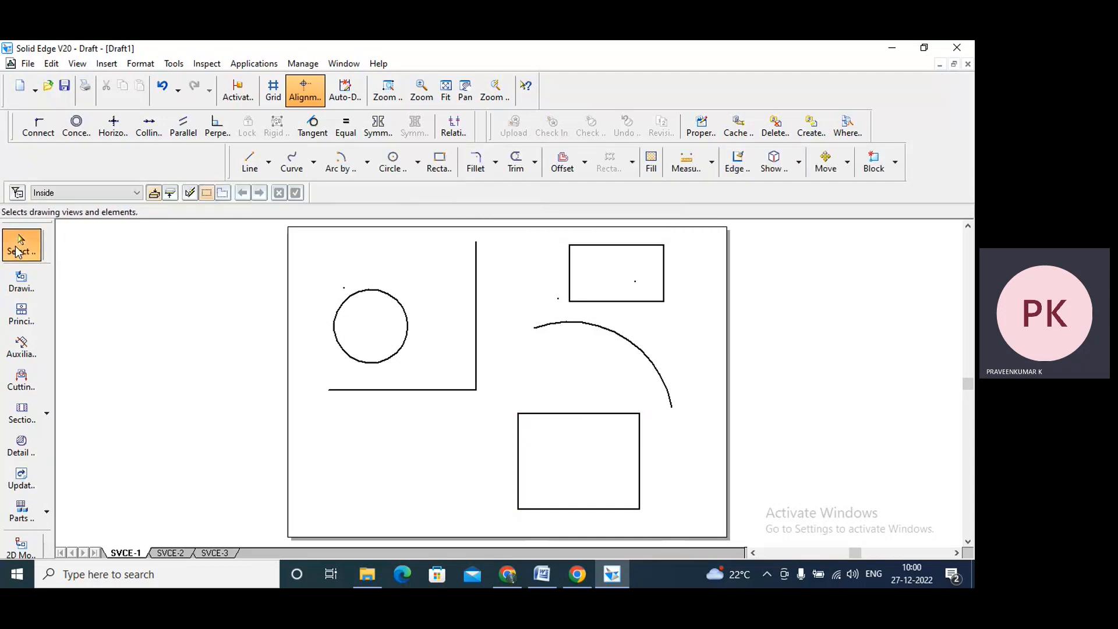
left_click(535, 164)
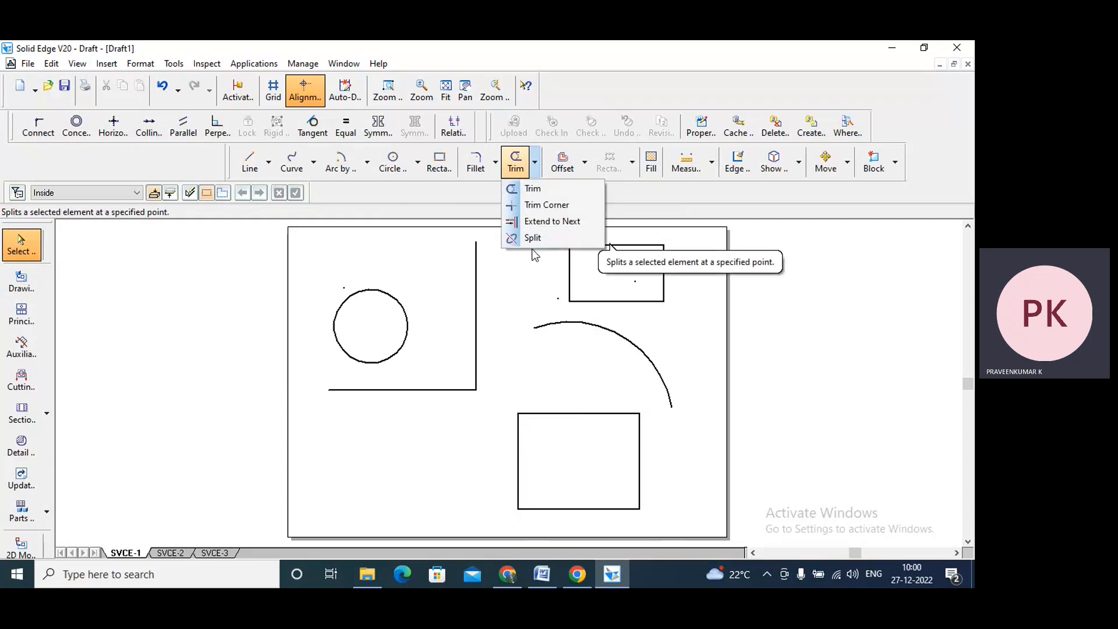
left_click(533, 189)
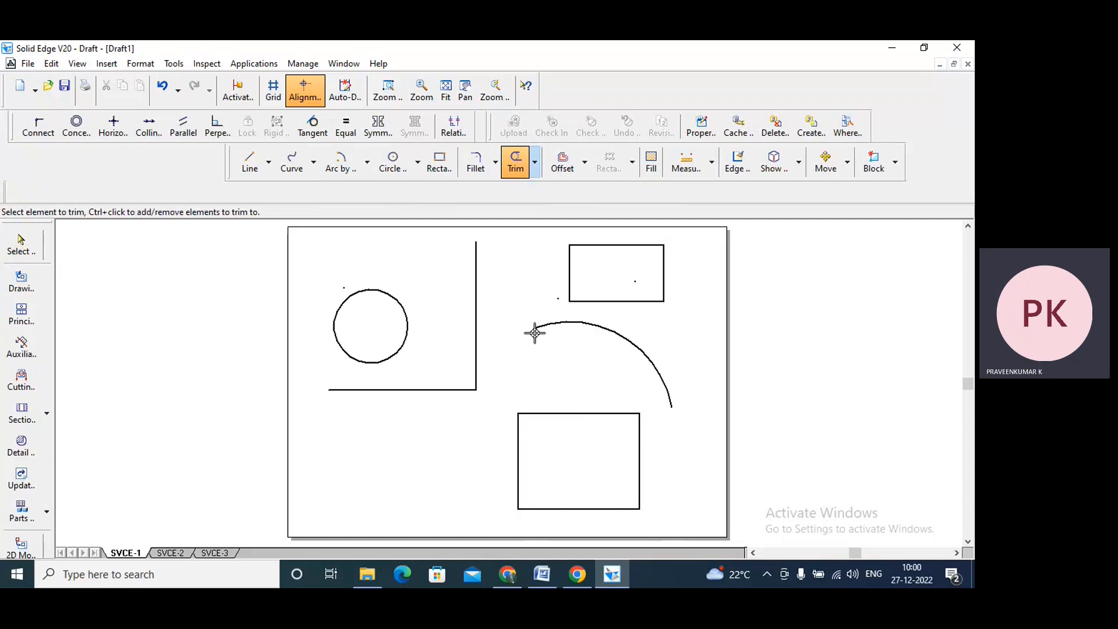
key("Escape")
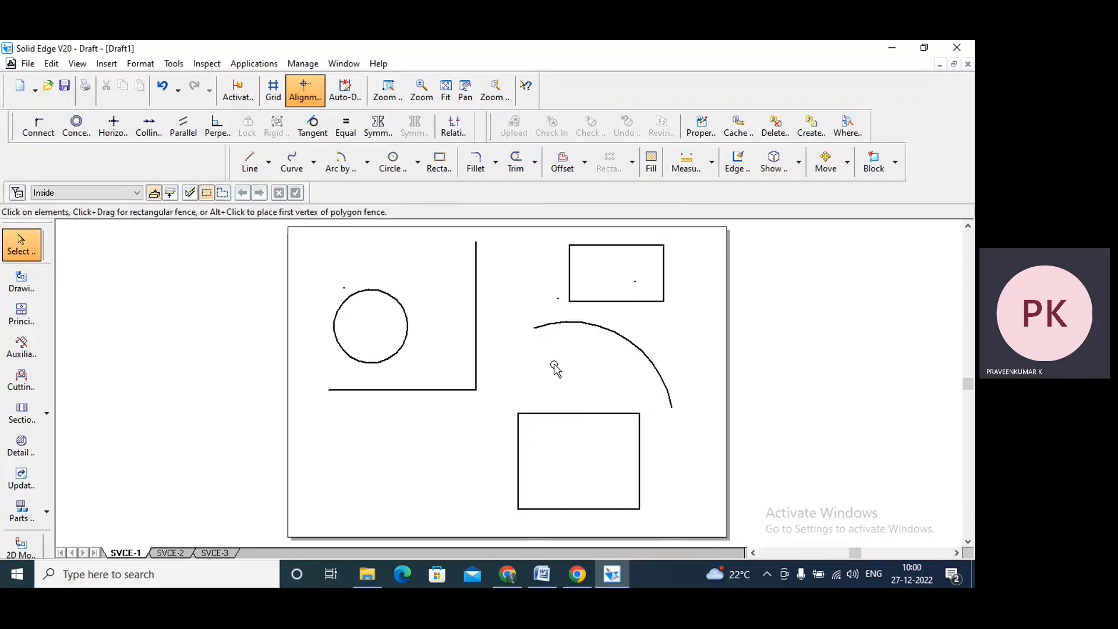
Step: Select the arc, delete it, and undo the deletion
left_click(594, 329)
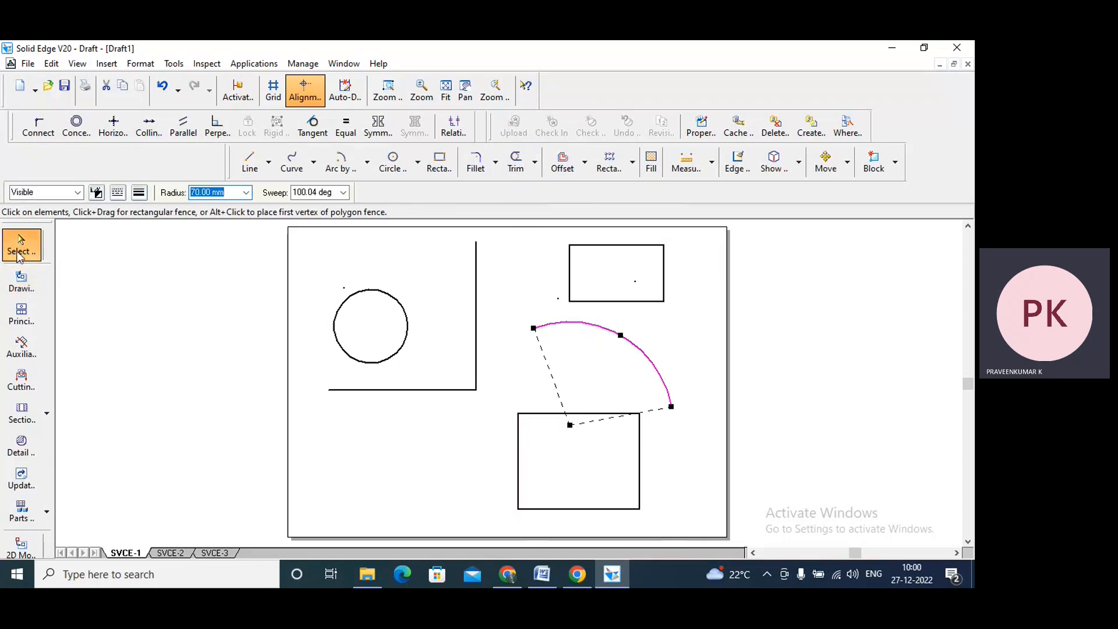
left_click(417, 499)
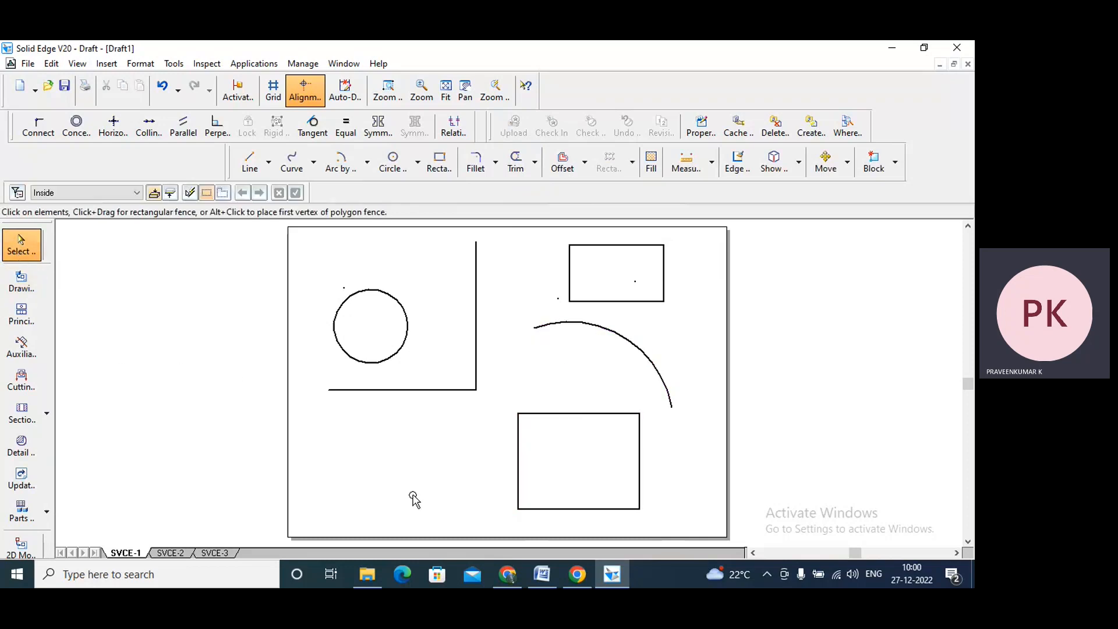
left_click(601, 329)
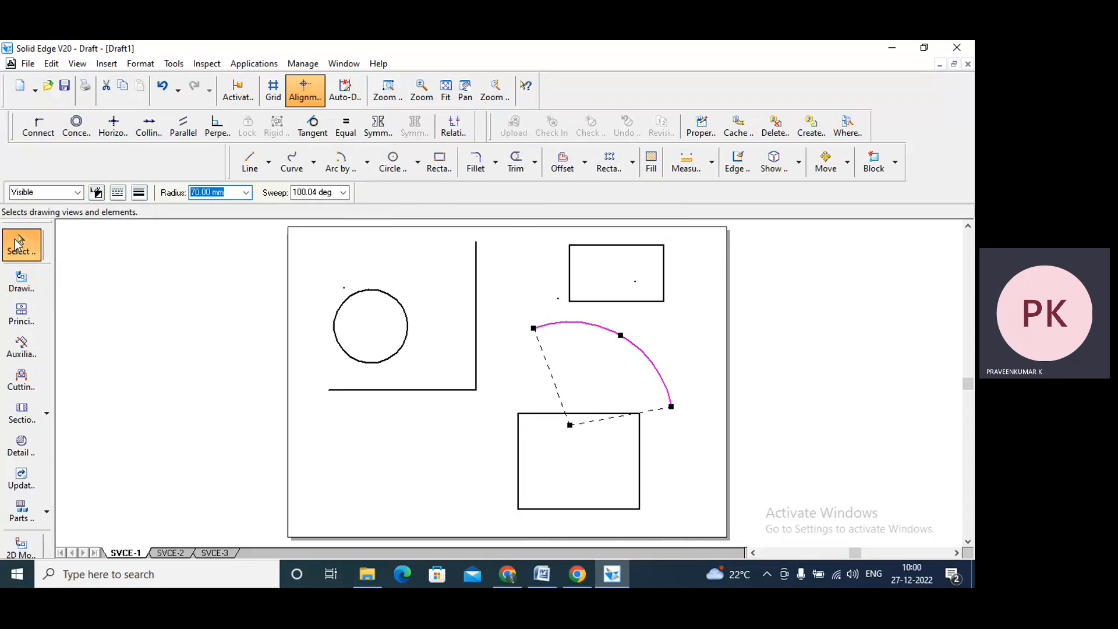
left_click(16, 240)
left_click(141, 349)
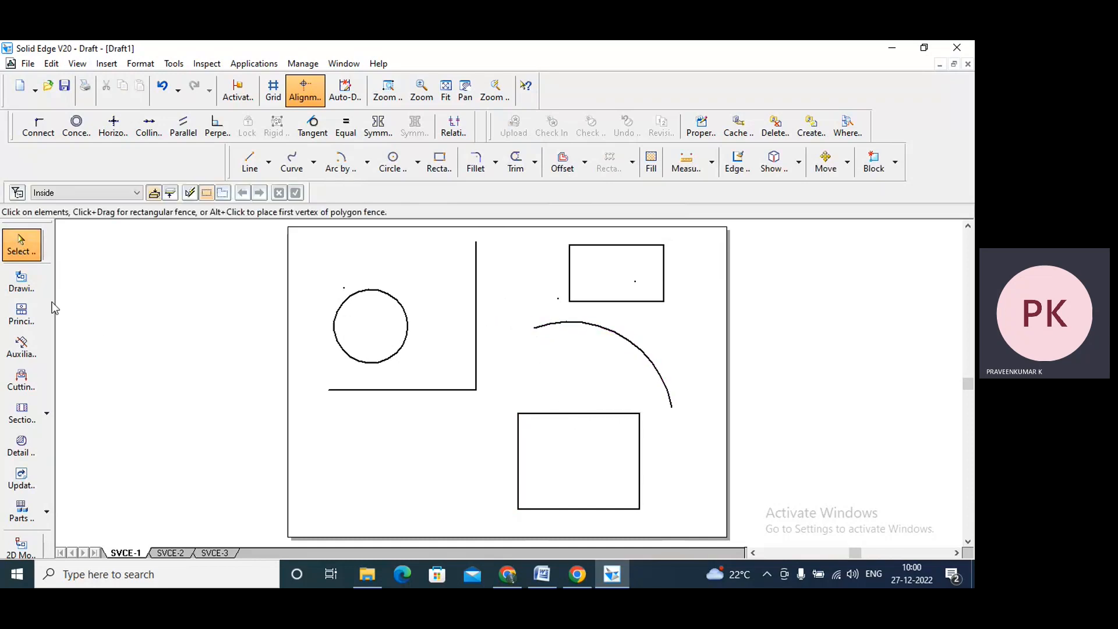
left_click(20, 252)
left_click(573, 325)
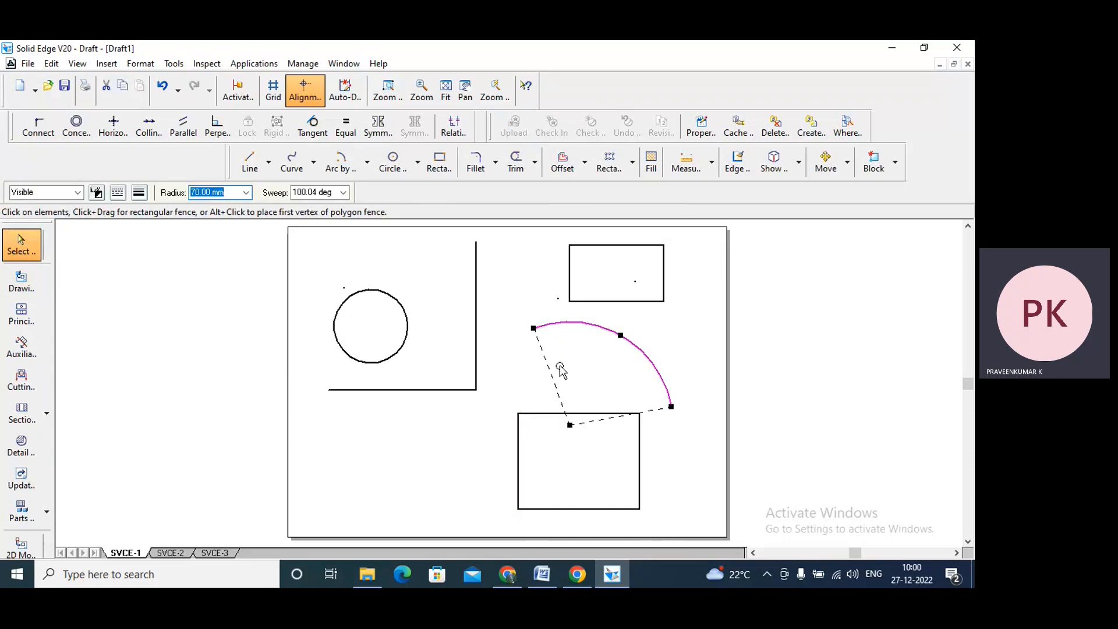
key("Delete")
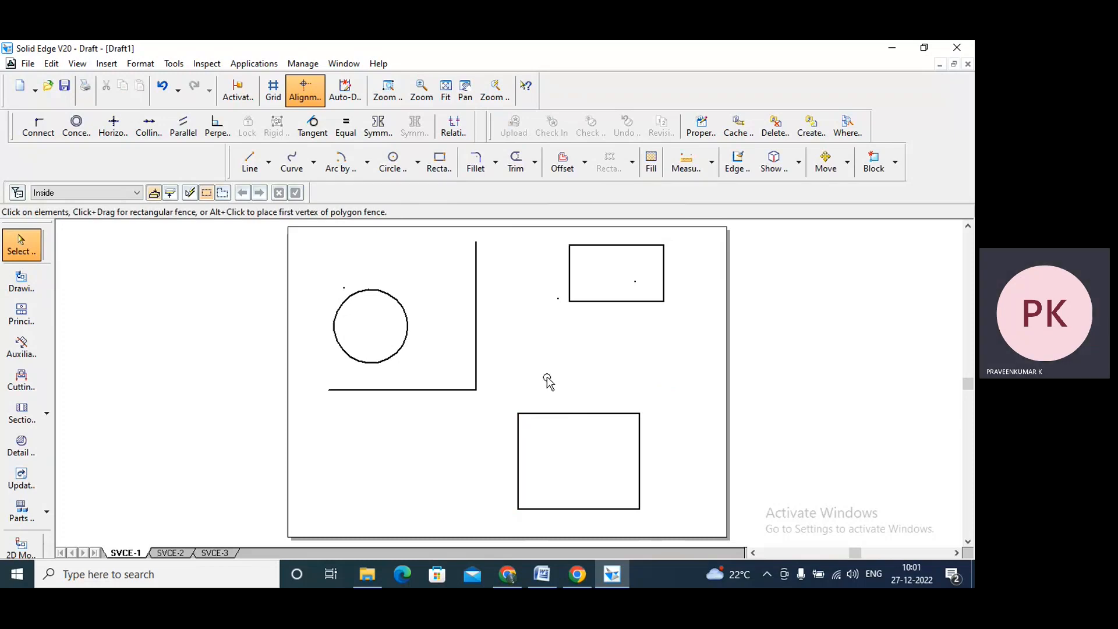
key("ctrl+z")
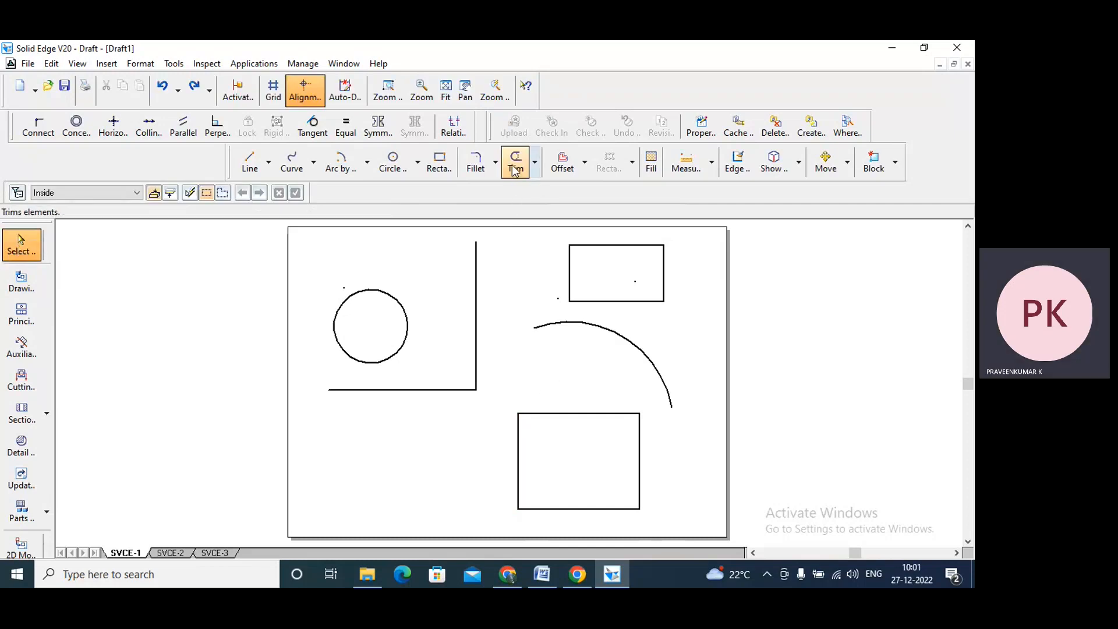
Step: Remove the arc between the two rectangles with the Trim command, and finish the command
left_click(535, 164)
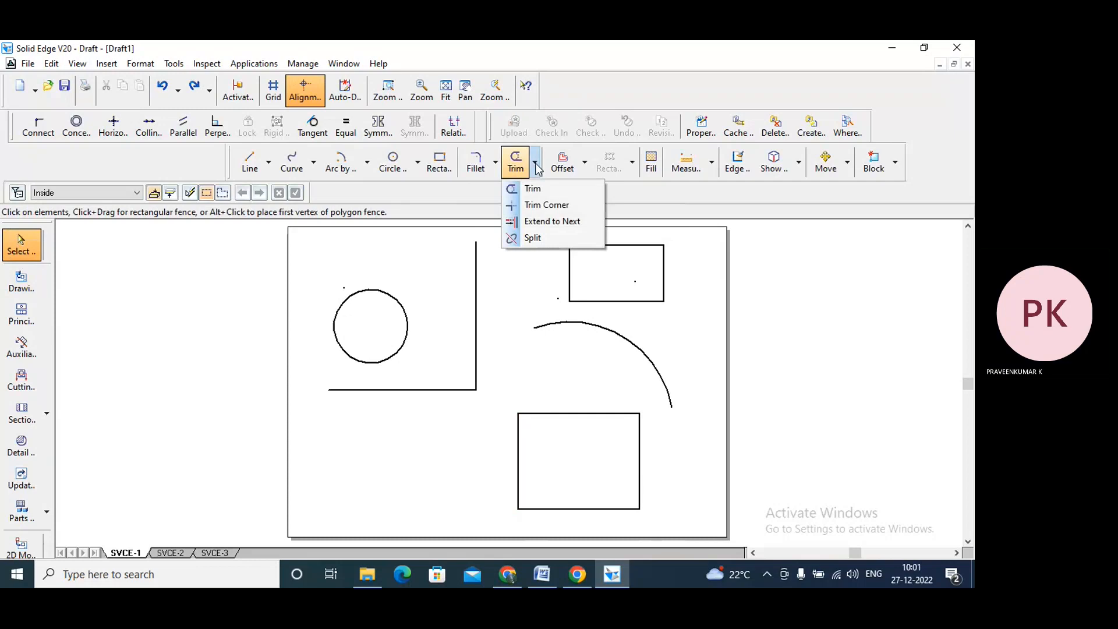
left_click(529, 191)
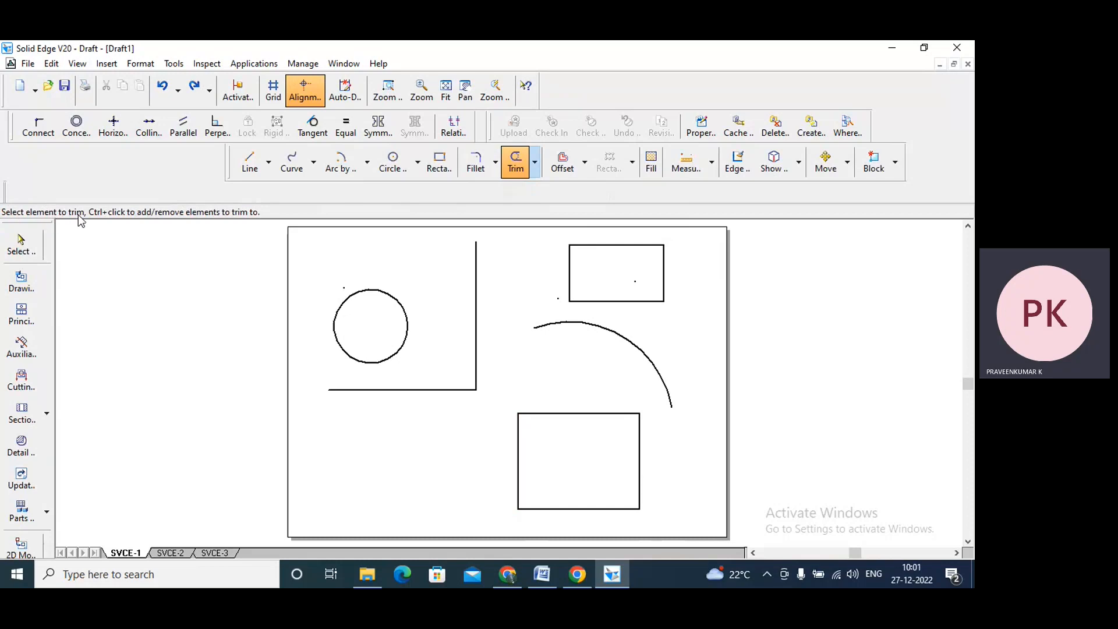
left_click(617, 328)
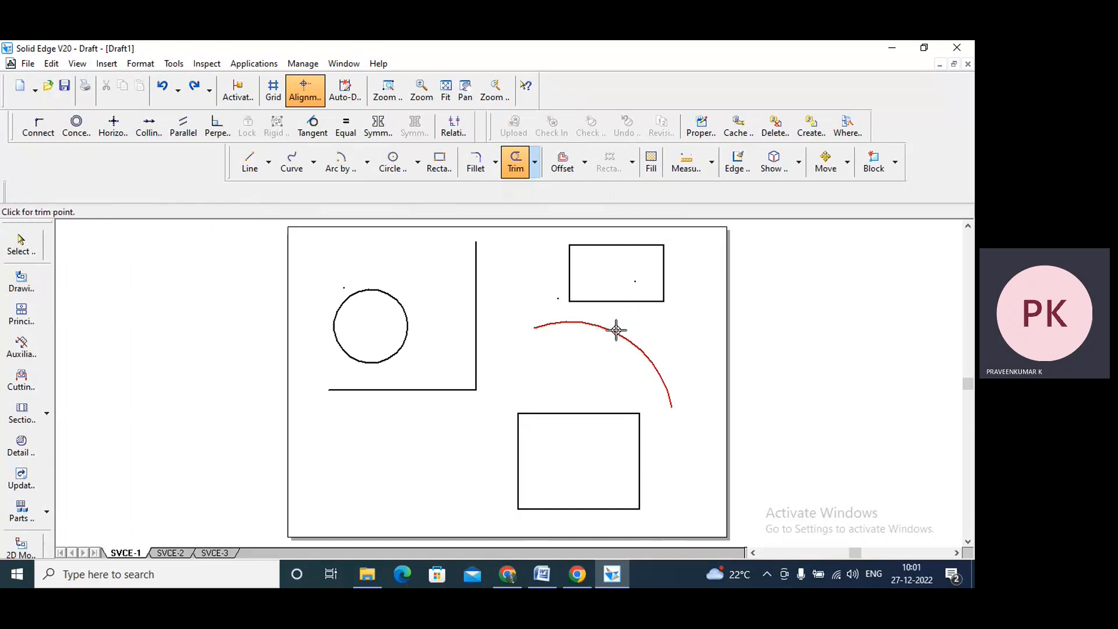
left_click(616, 330)
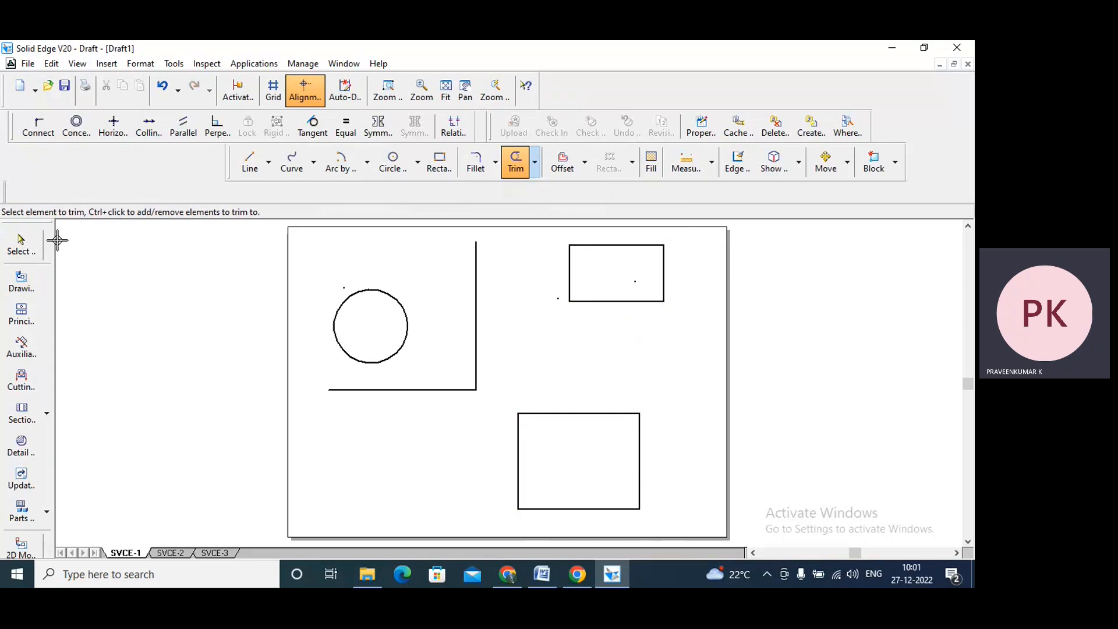
left_click(25, 252)
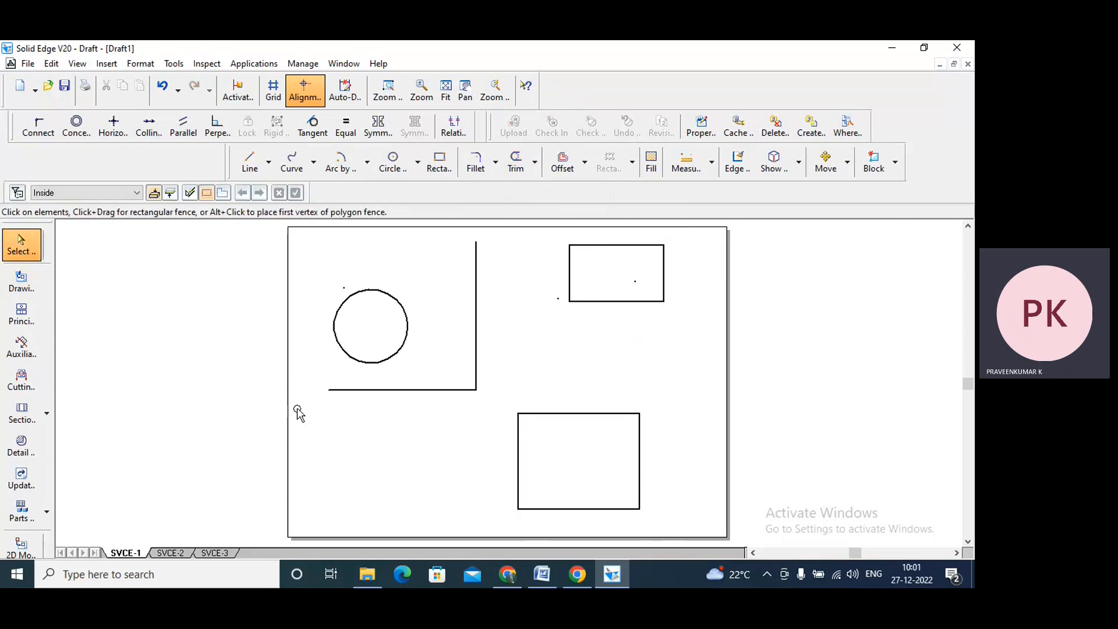
Step: Trim away the circle inside the L-shaped lines, and return to the Select tool
left_click(535, 163)
left_click(530, 185)
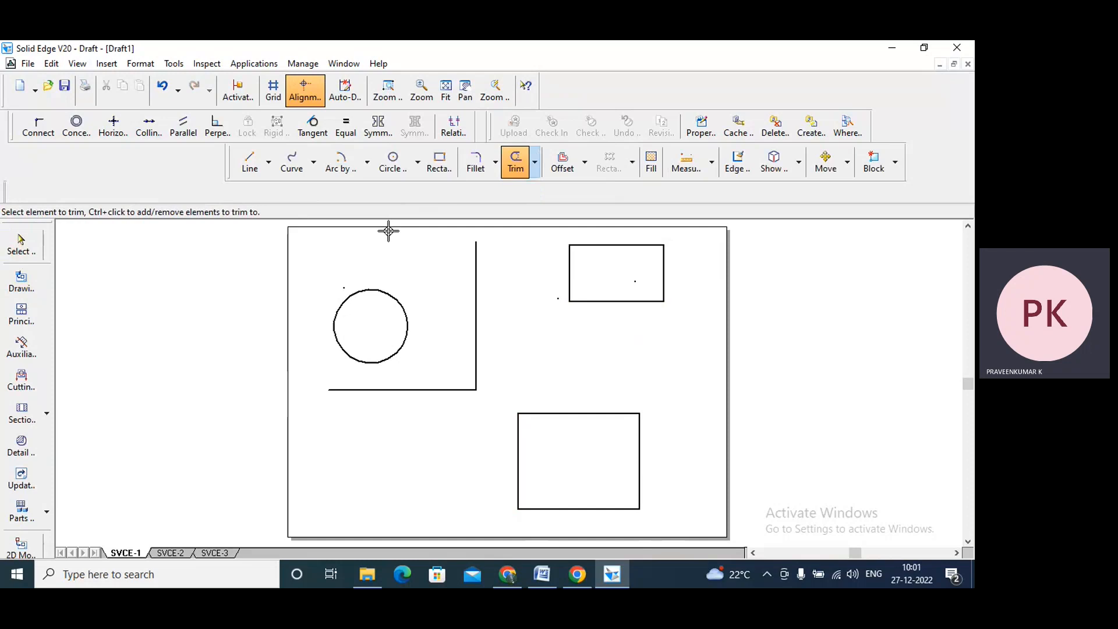
left_click(383, 290)
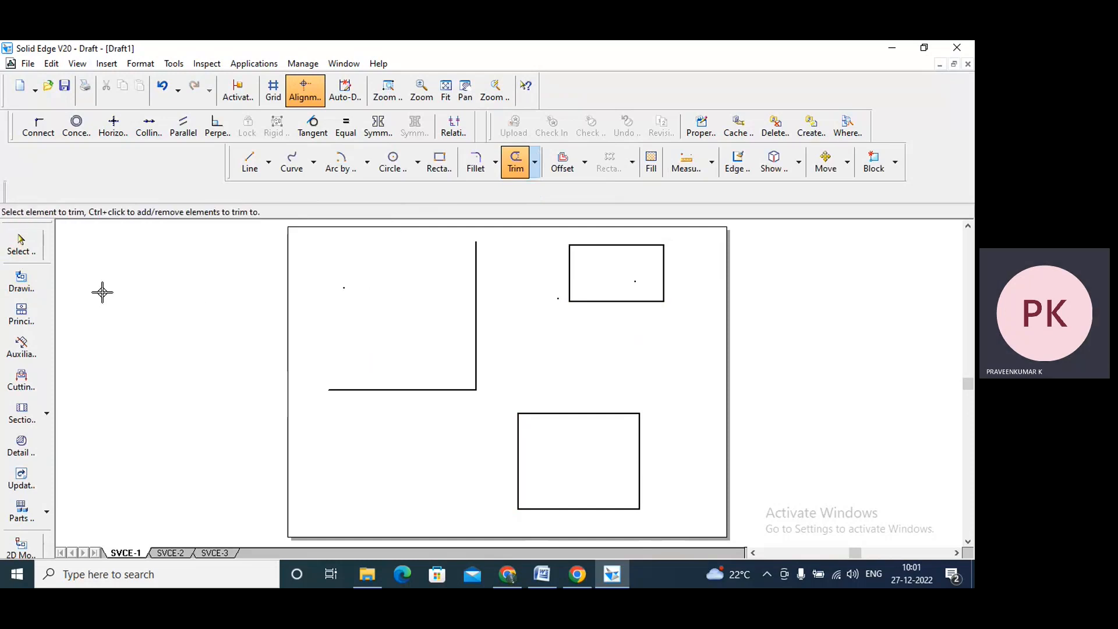
left_click(21, 245)
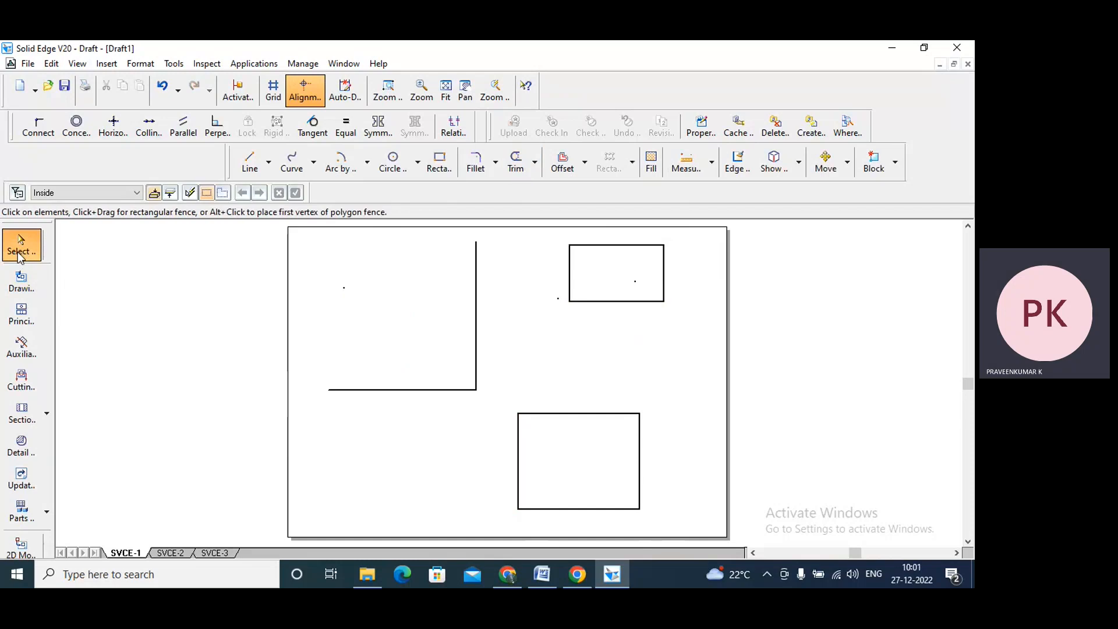
left_click(535, 163)
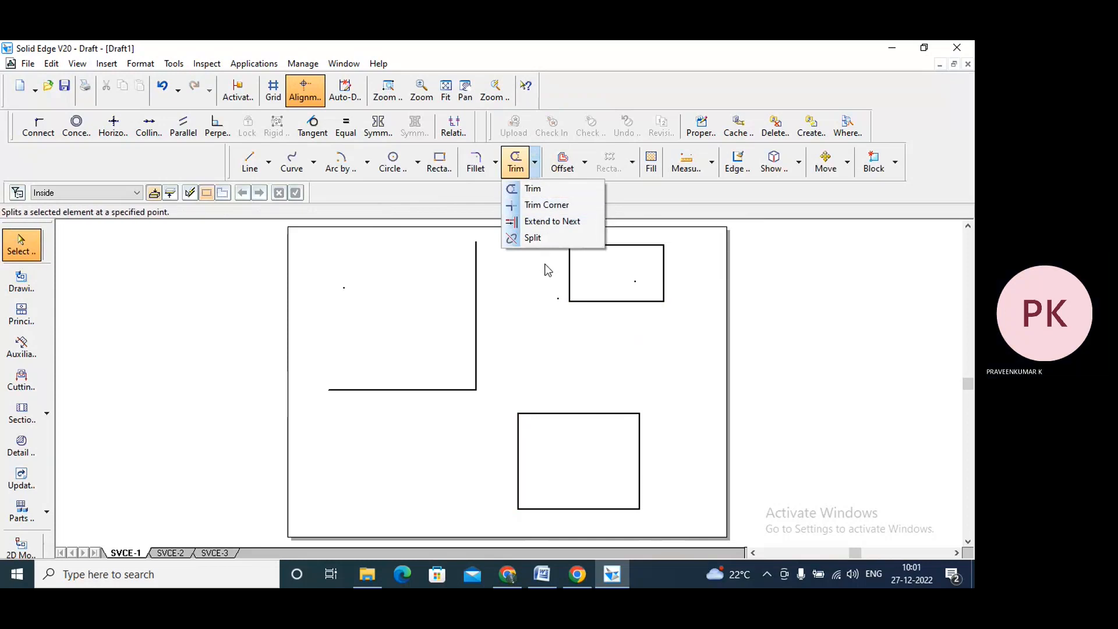
left_click(20, 253)
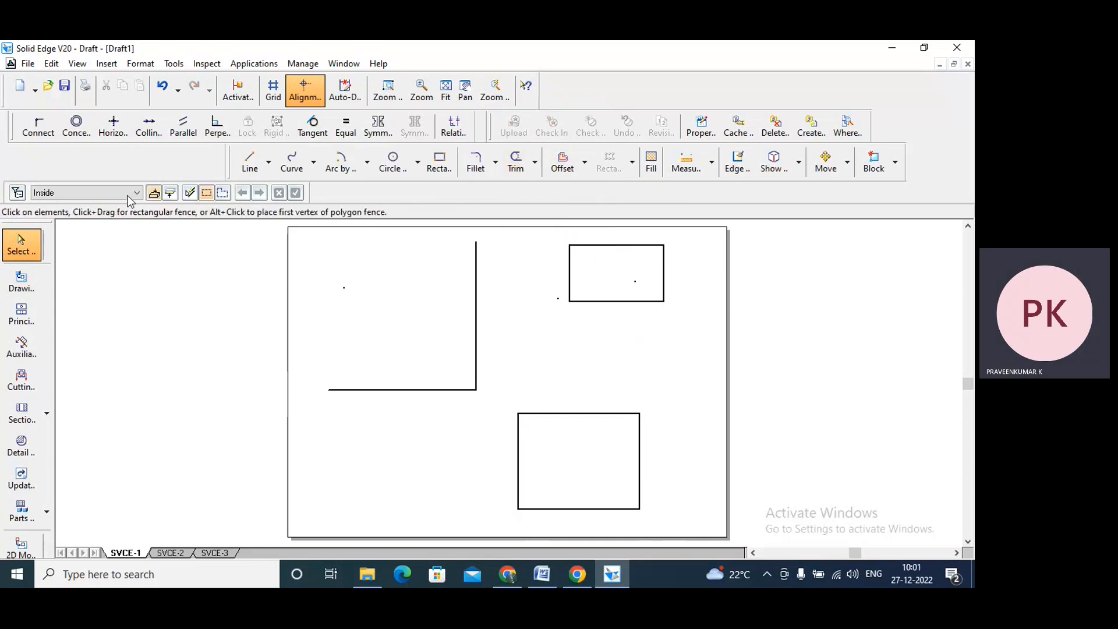
Step: Draw a horizontal line in the gap between the upper and lower rectangles
left_click(251, 163)
left_click(268, 165)
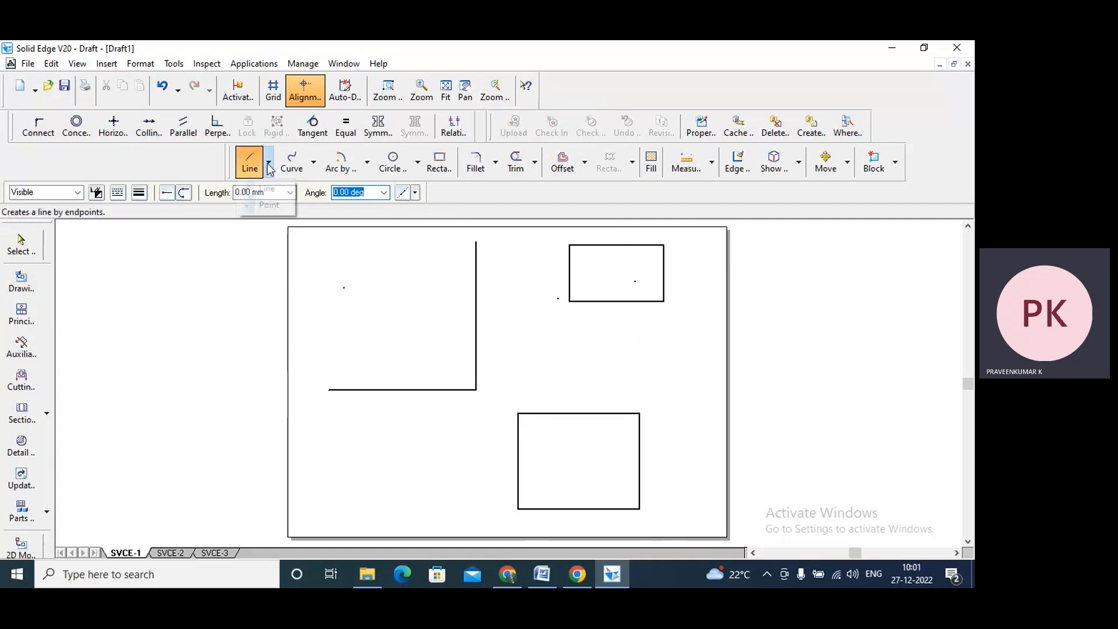
left_click(259, 189)
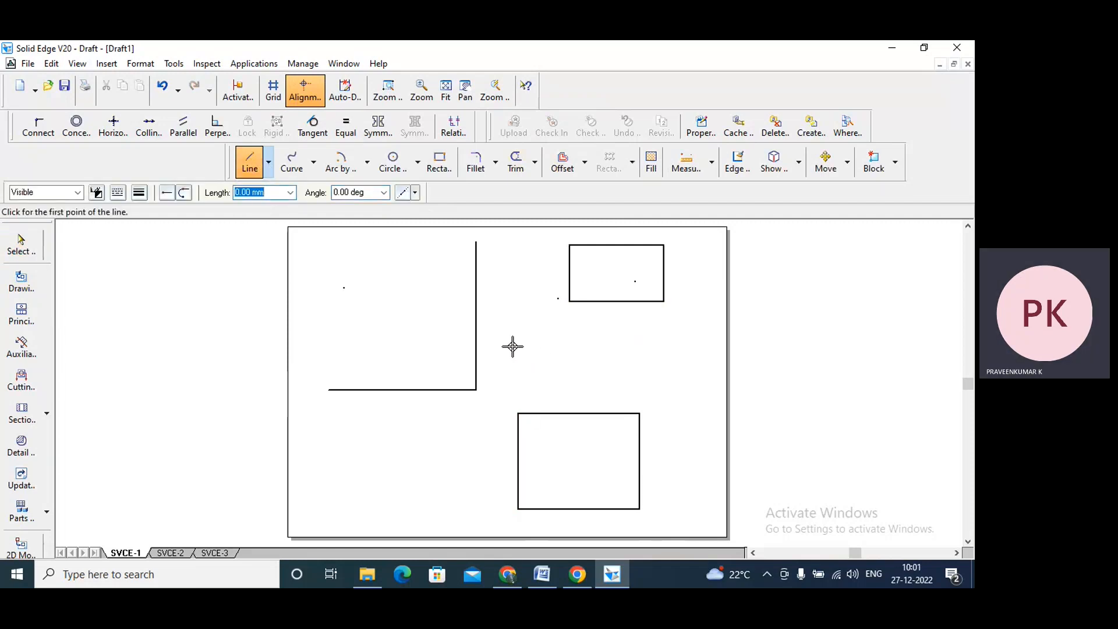
left_click(536, 347)
left_click(669, 346)
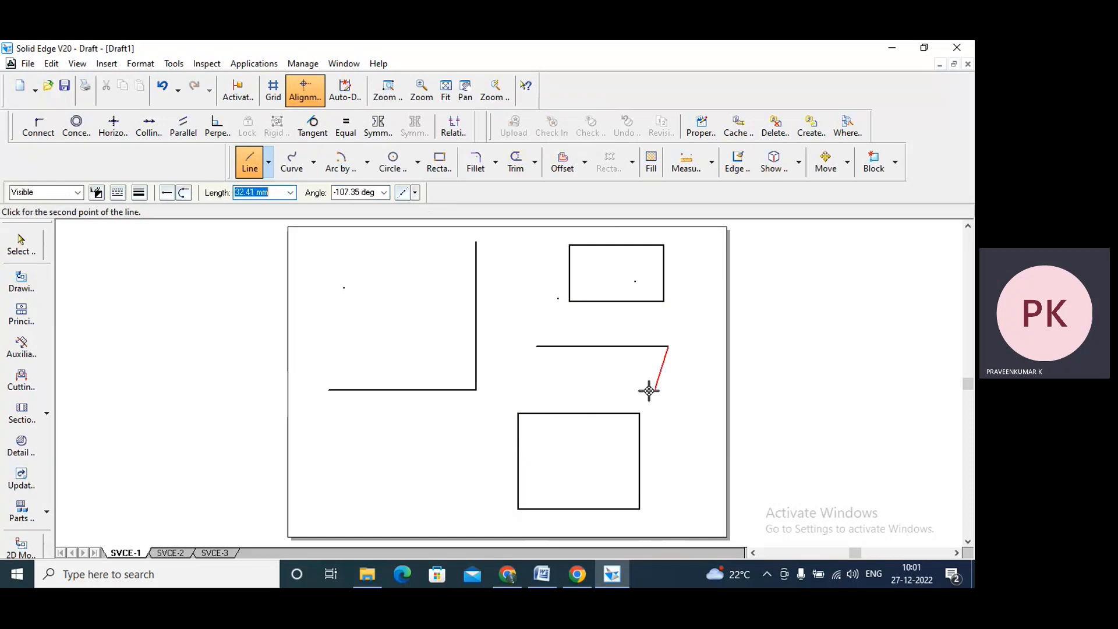
right_click(689, 388)
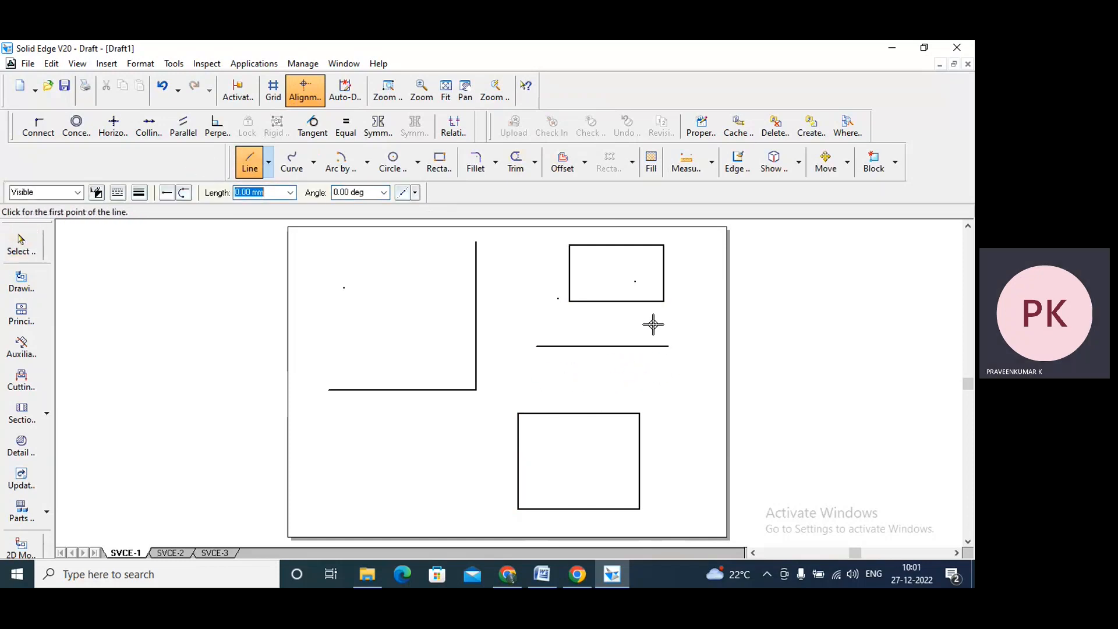
Step: Draw a vertical line crossing the new horizontal line near its right end, and finish the Line command
left_click(655, 392)
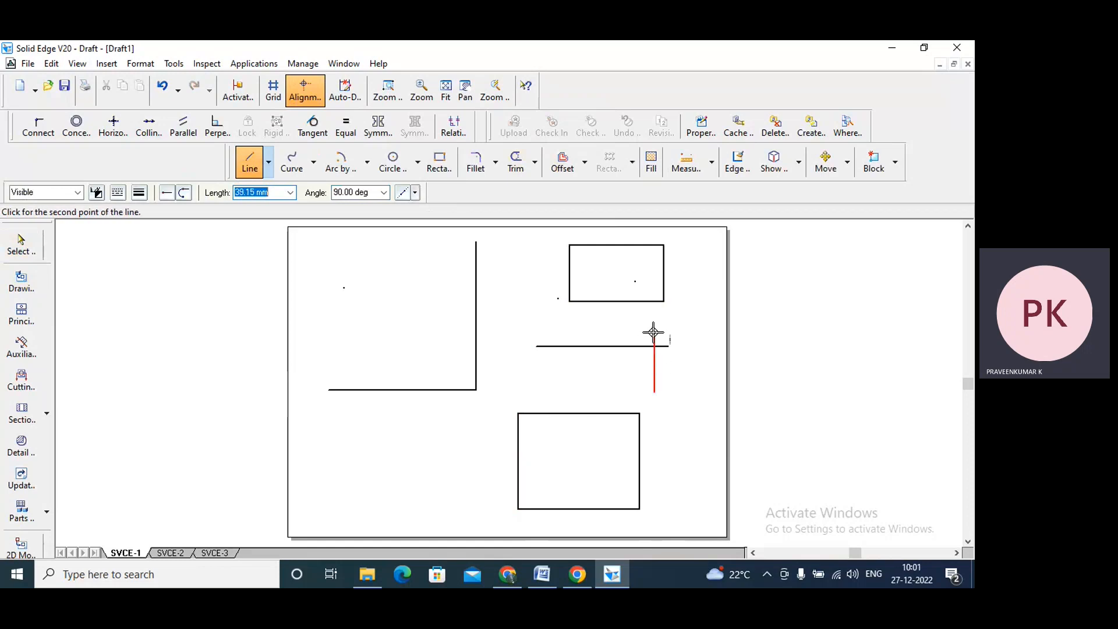
left_click(655, 323)
left_click(21, 244)
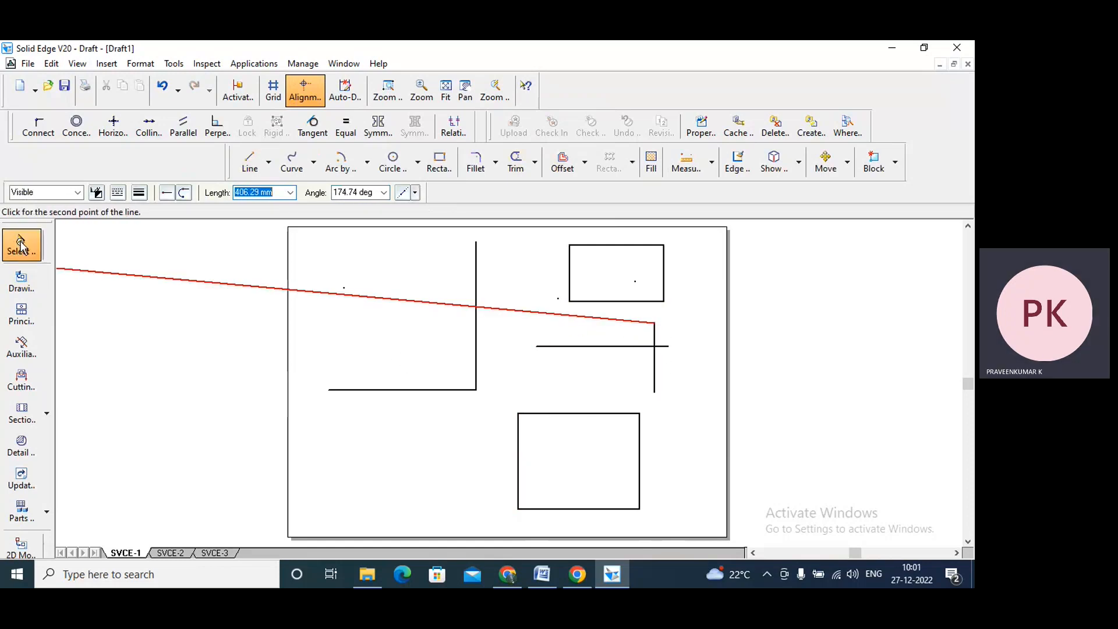
left_click(535, 164)
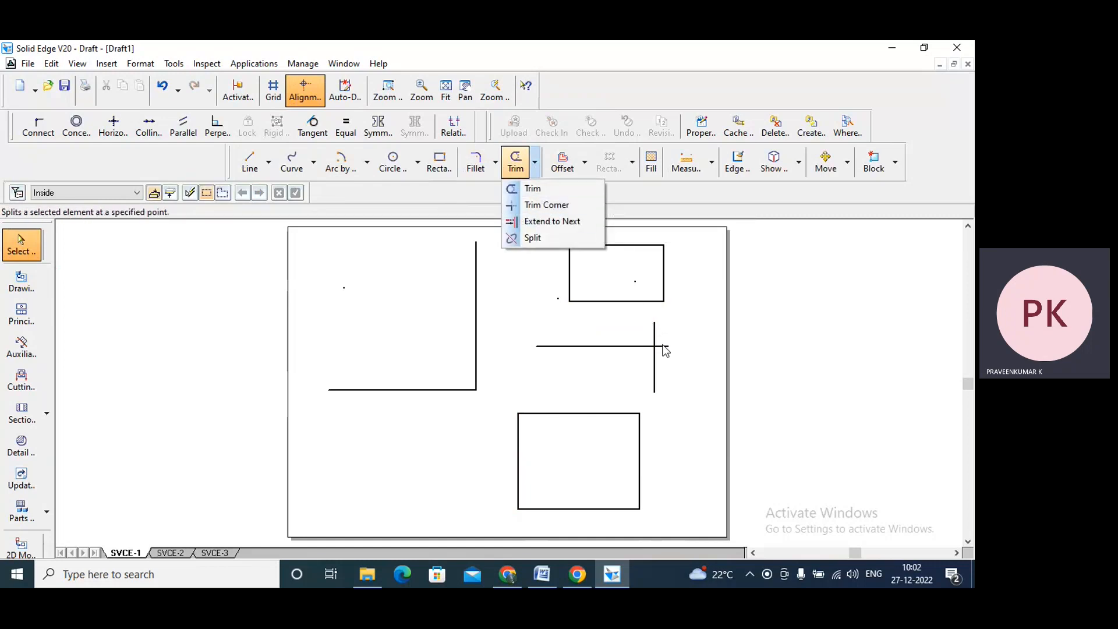
left_click(544, 205)
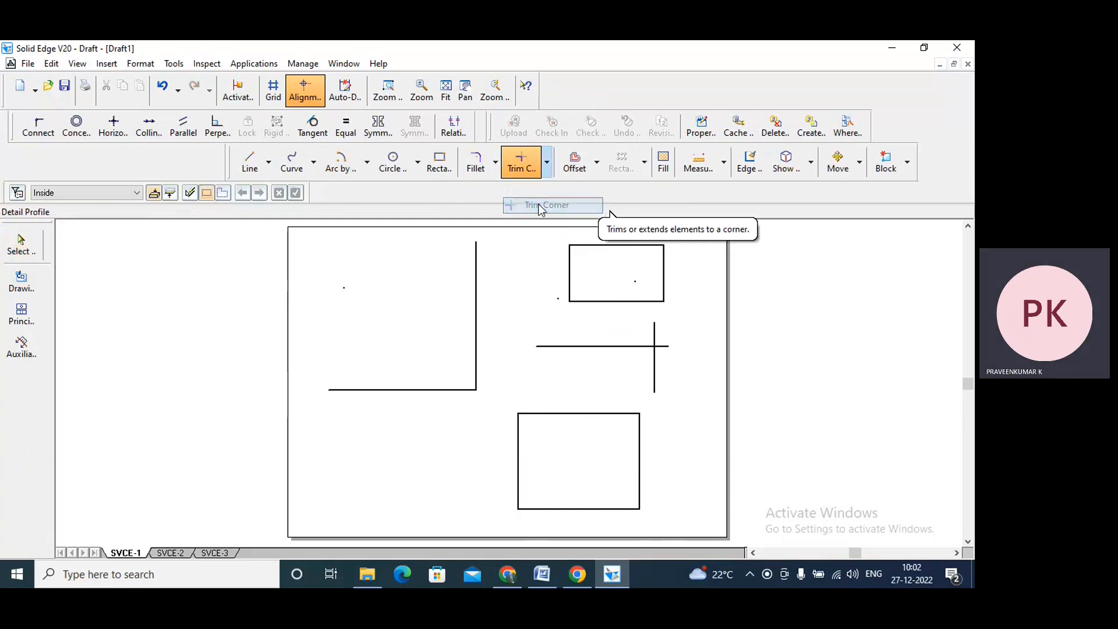
left_click(655, 332)
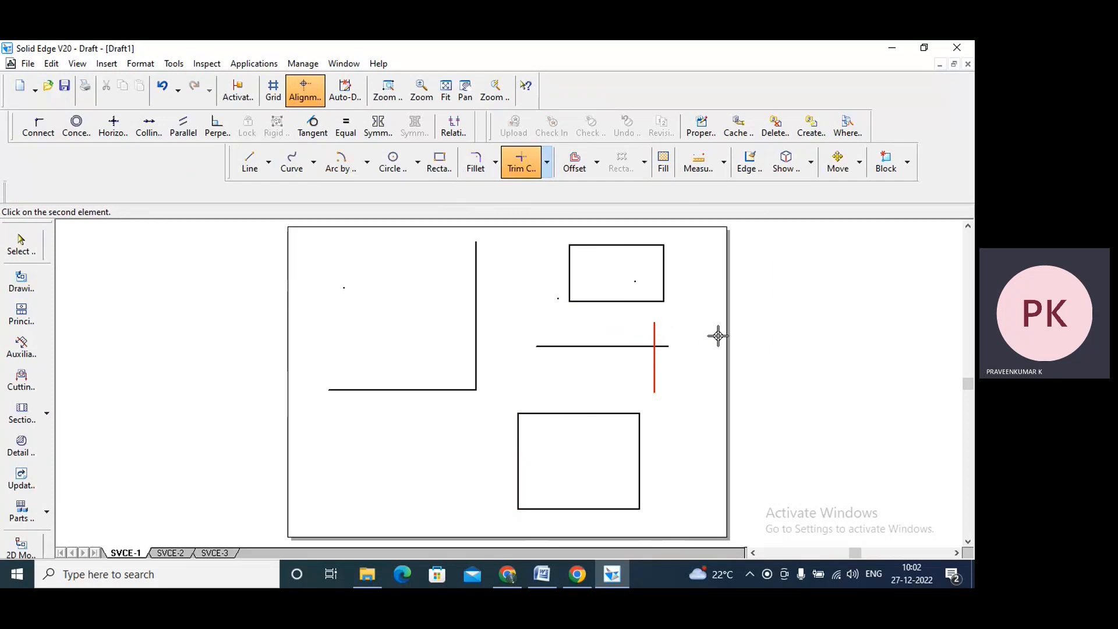
left_click(21, 243)
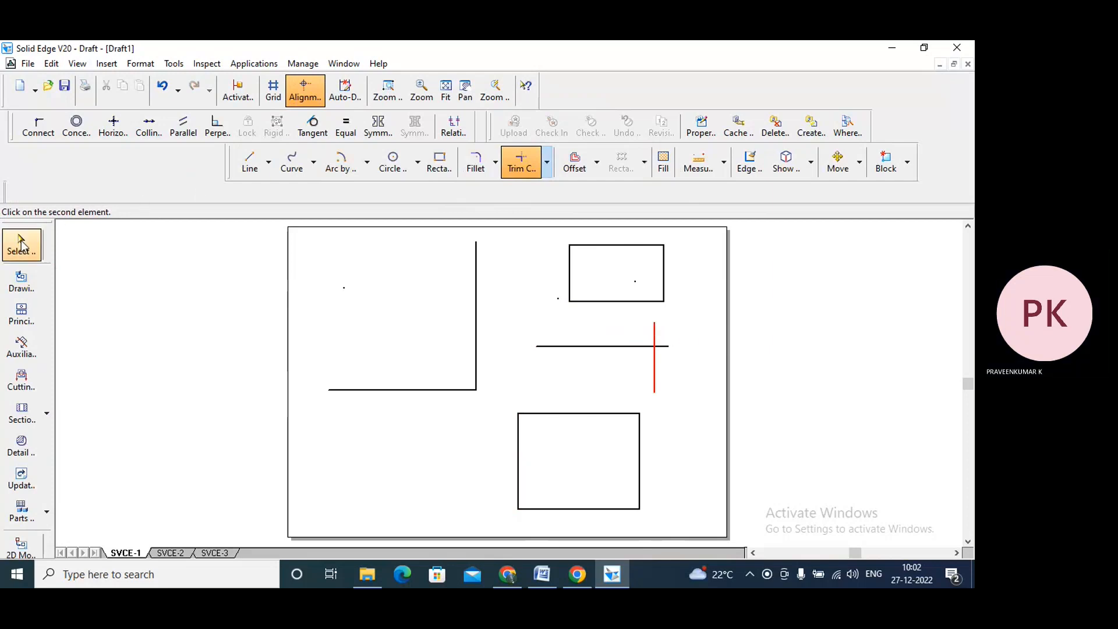
Step: Use Trim Corner on the crossing lines, keeping the vertical line's upper part and the horizontal line's right end, and return to selection
left_click(548, 167)
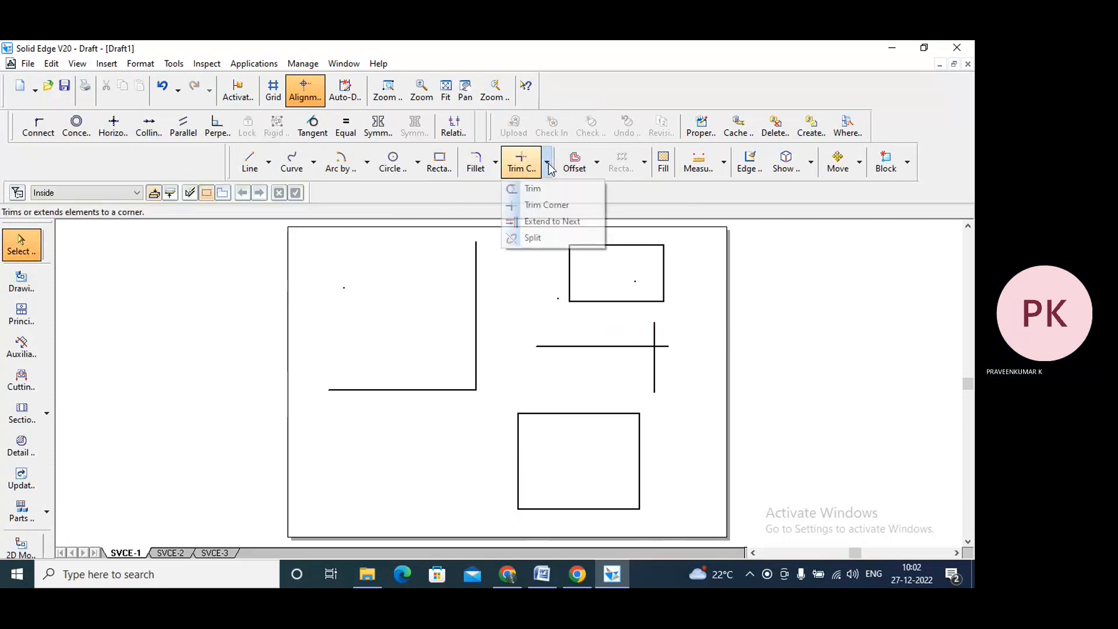
left_click(538, 205)
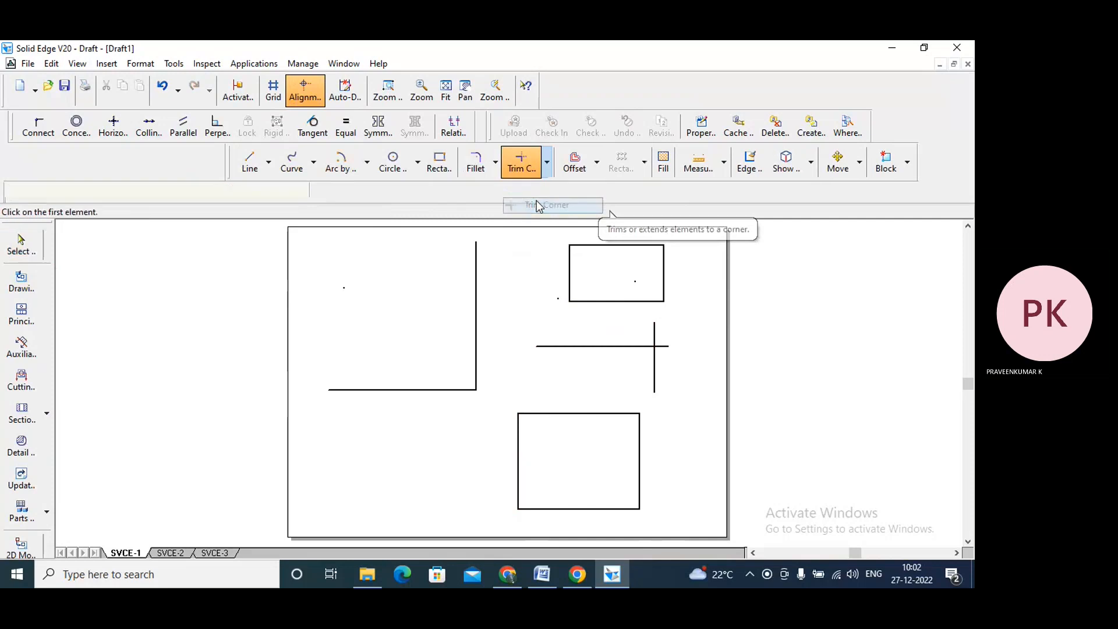
left_click(655, 329)
left_click(662, 345)
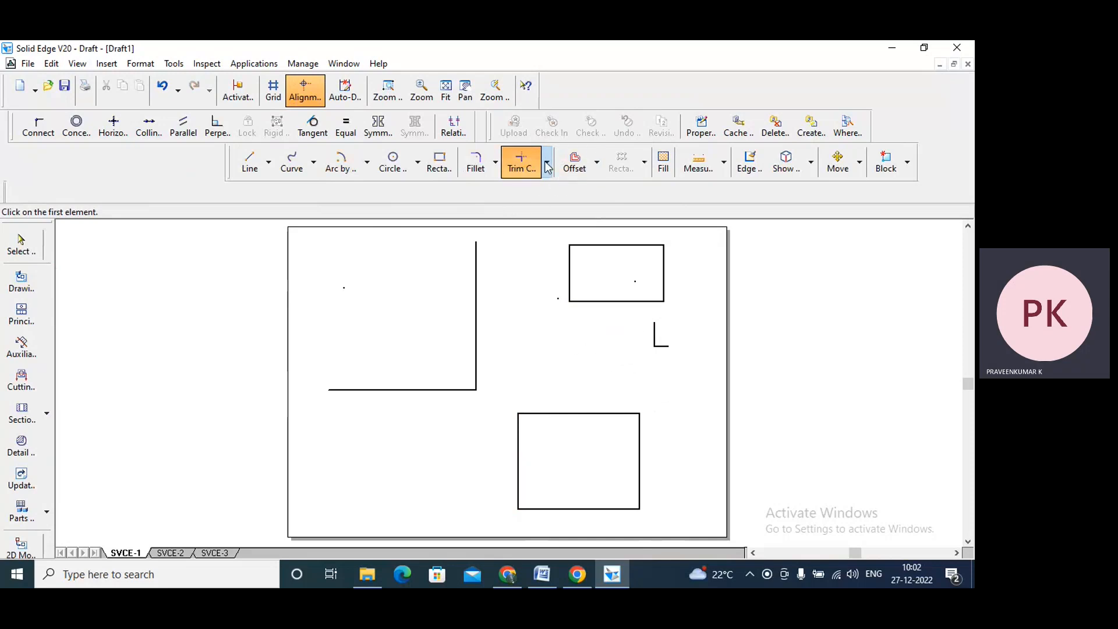
left_click(8, 252)
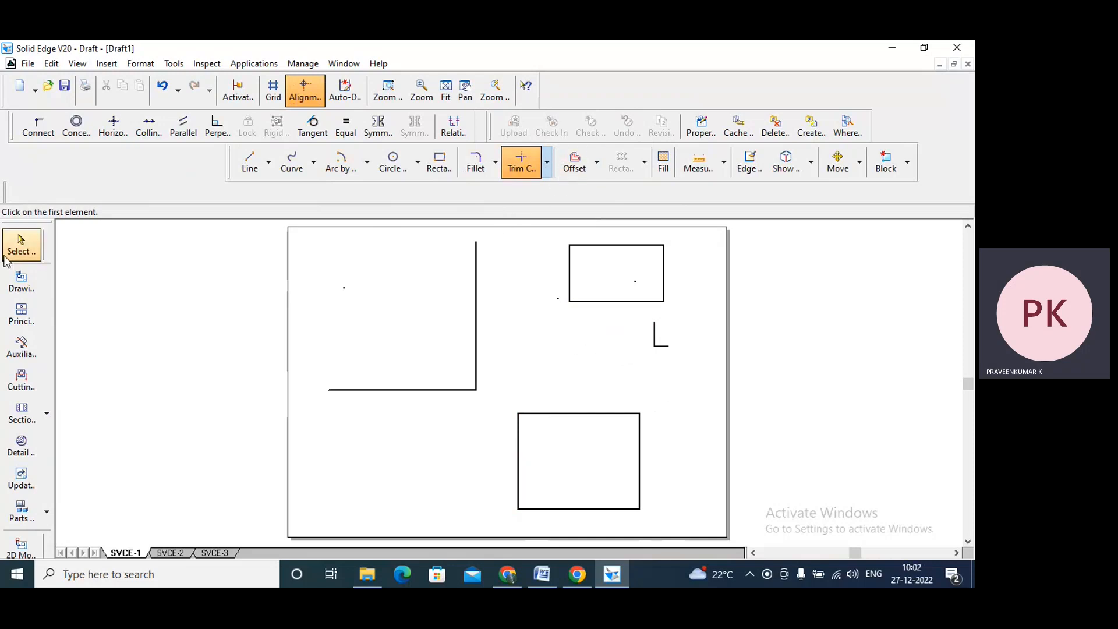
Step: Draw a horizontal line below the large L-shaped lines, extending past the vertical line on the right, and finish the command
left_click(547, 162)
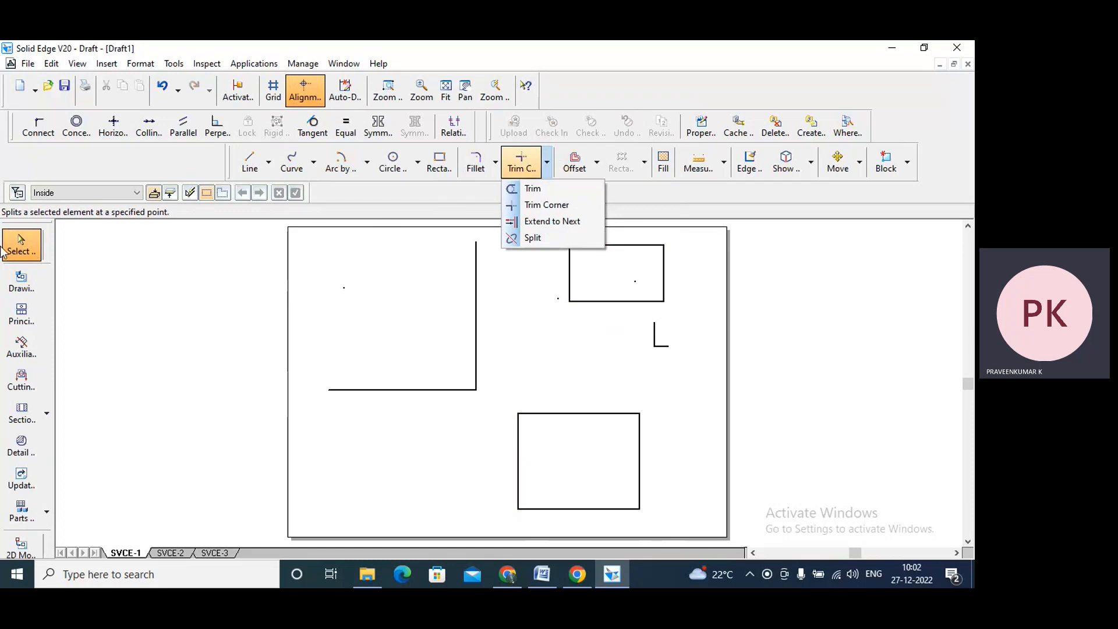
left_click(23, 240)
left_click(254, 171)
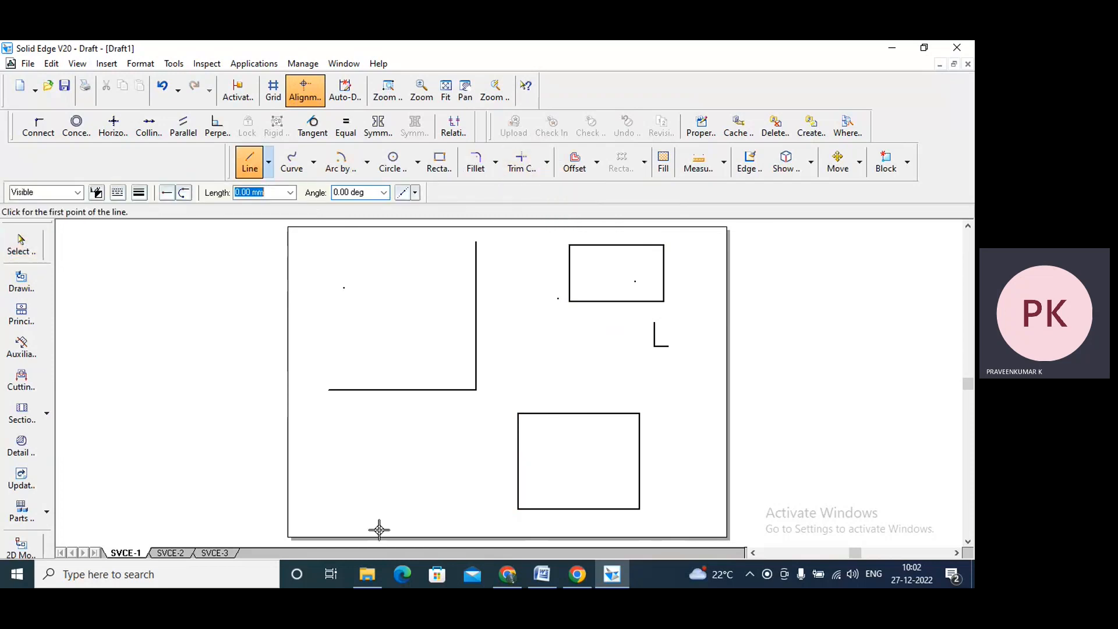
left_click(306, 458)
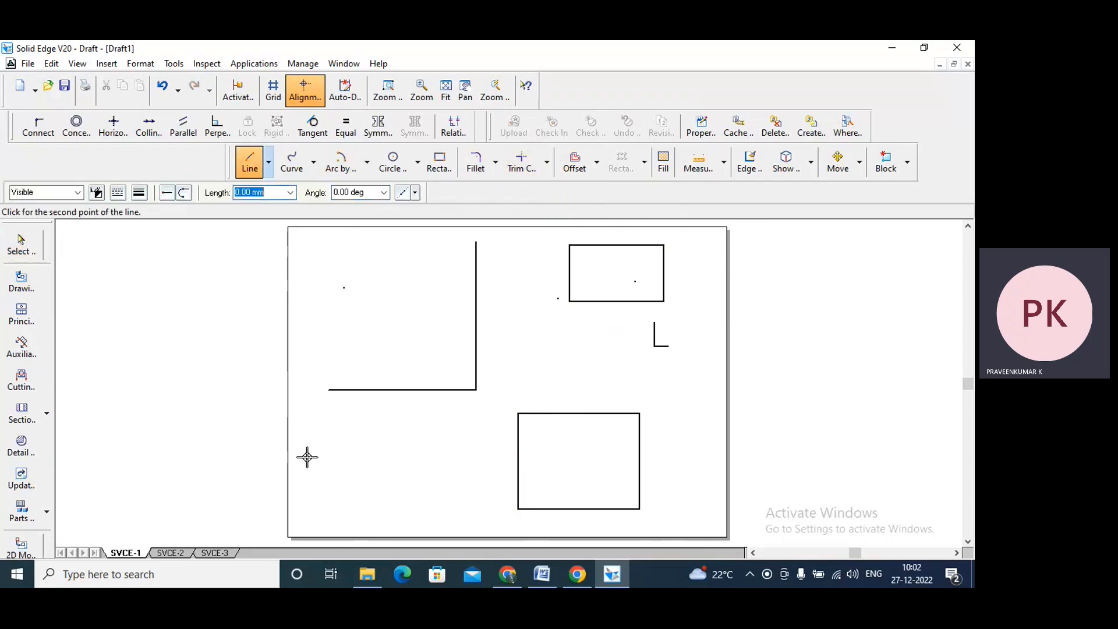
left_click(500, 456)
left_click(27, 252)
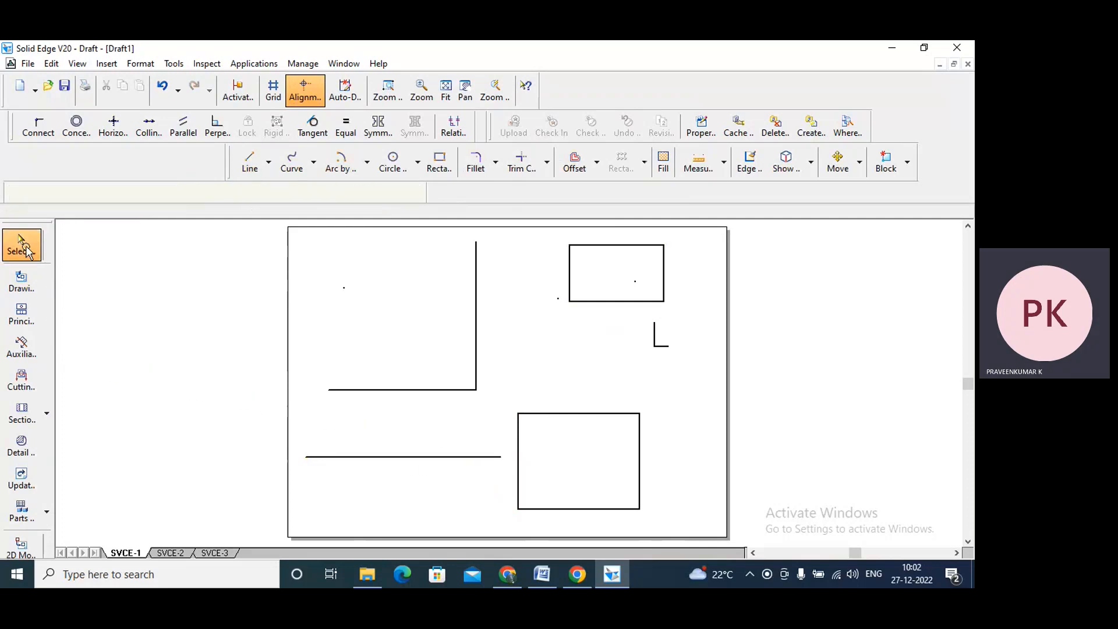
left_click(476, 315)
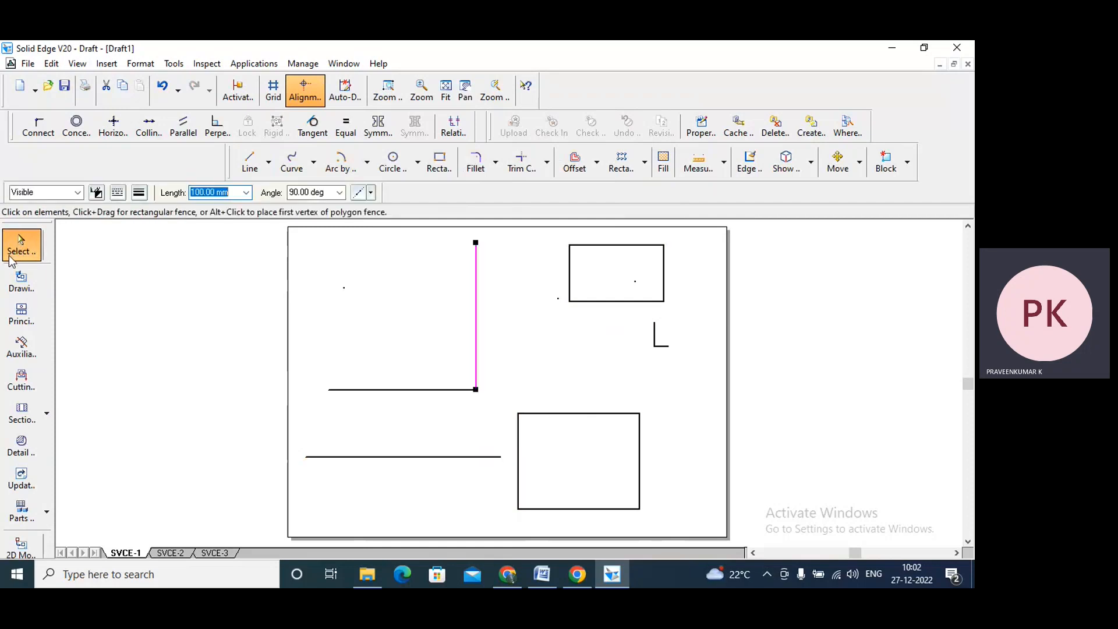
left_click(547, 166)
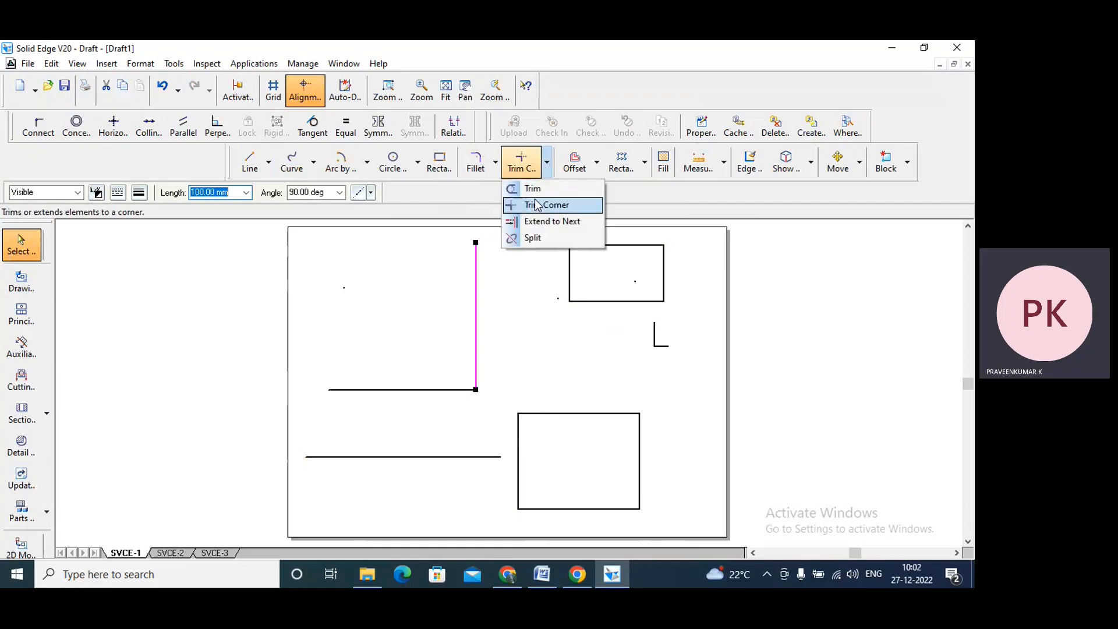
left_click(544, 221)
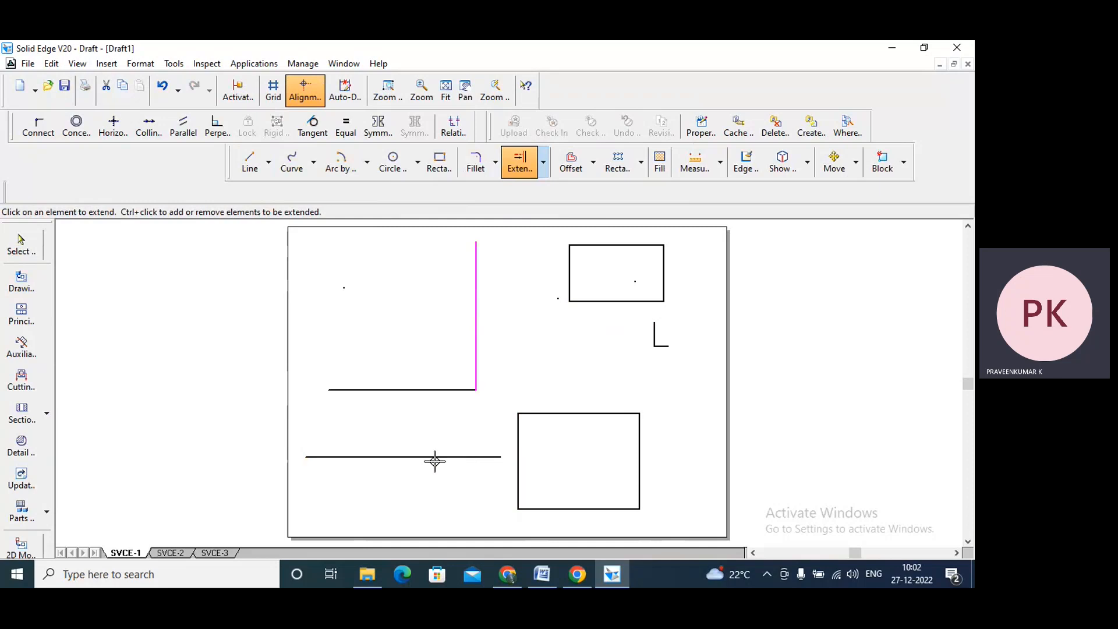
left_click(21, 242)
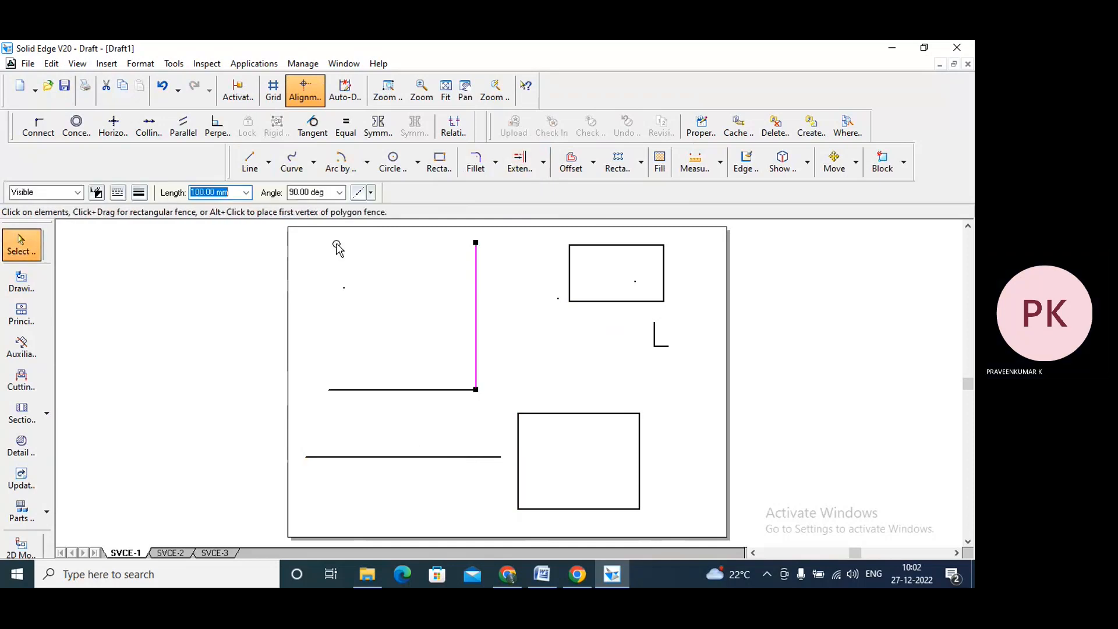
left_click(332, 314)
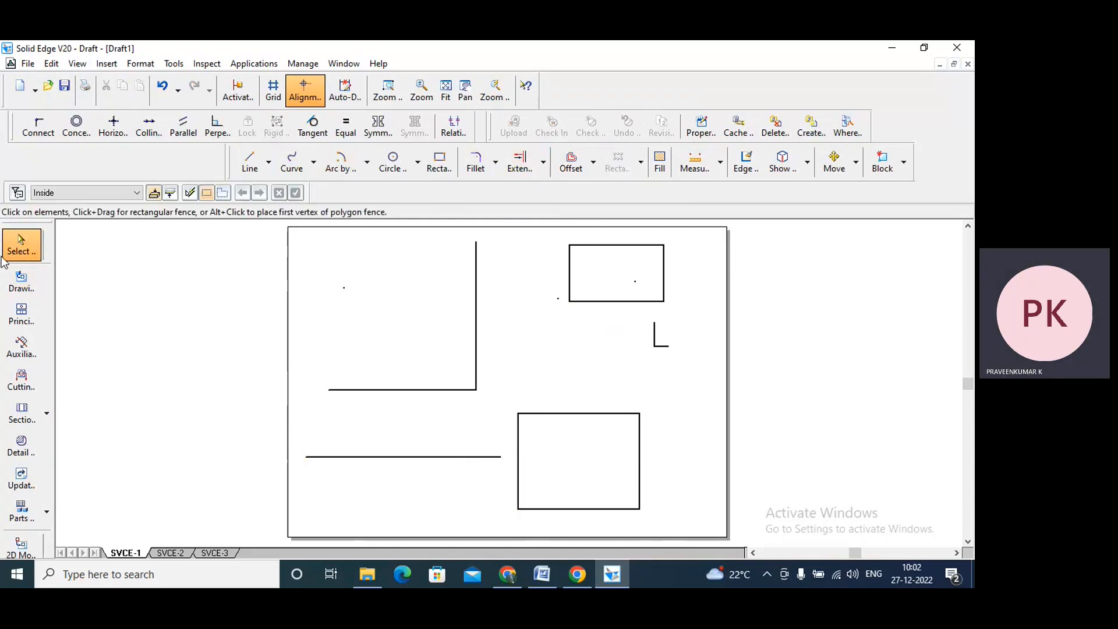
Step: Extend the large vertical line down to the lower horizontal line with Extend to Next, and return to the Select tool
left_click(518, 162)
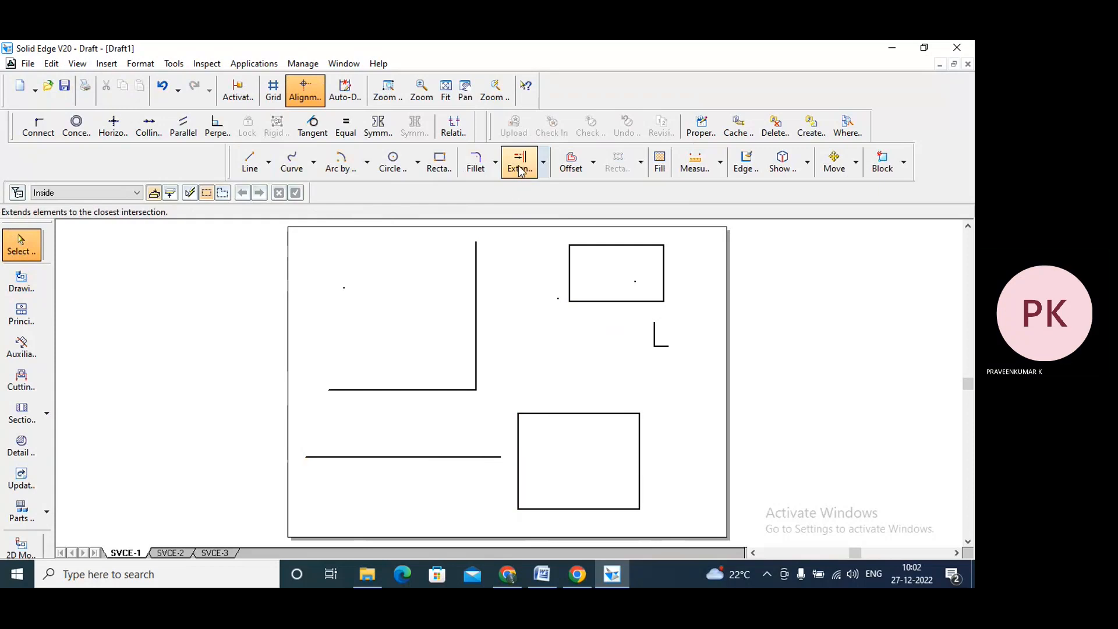
left_click(476, 291)
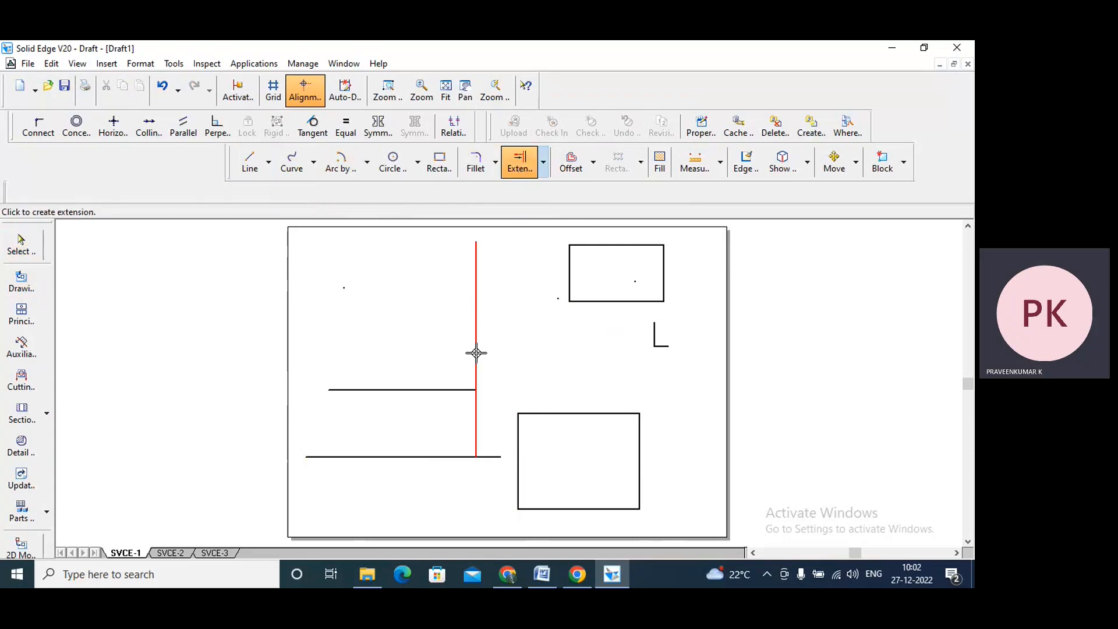
left_click(476, 352)
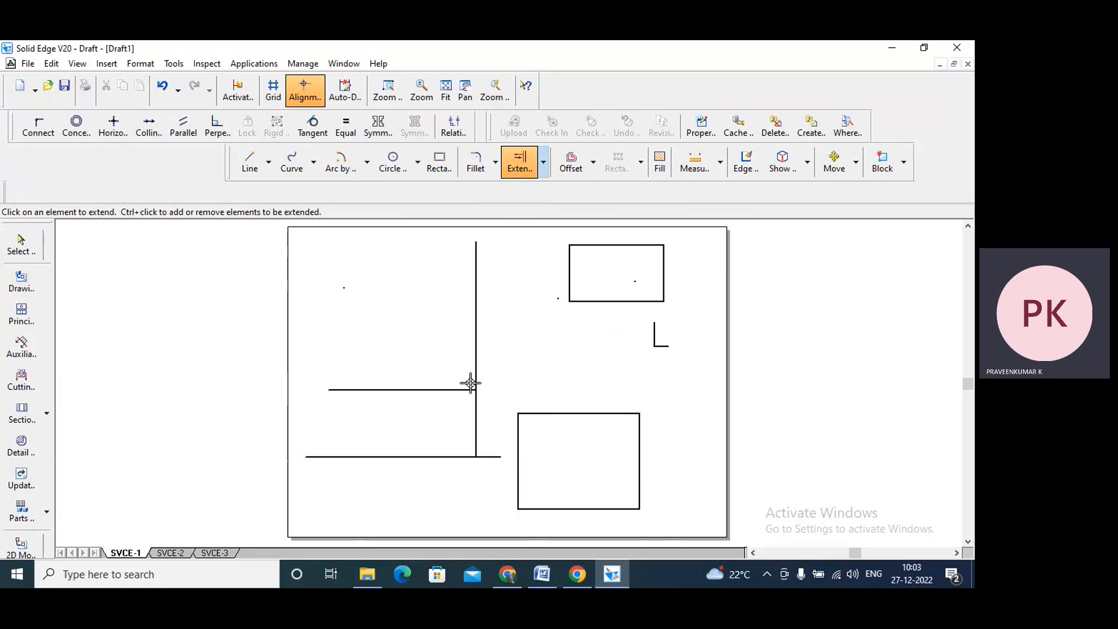
left_click(32, 247)
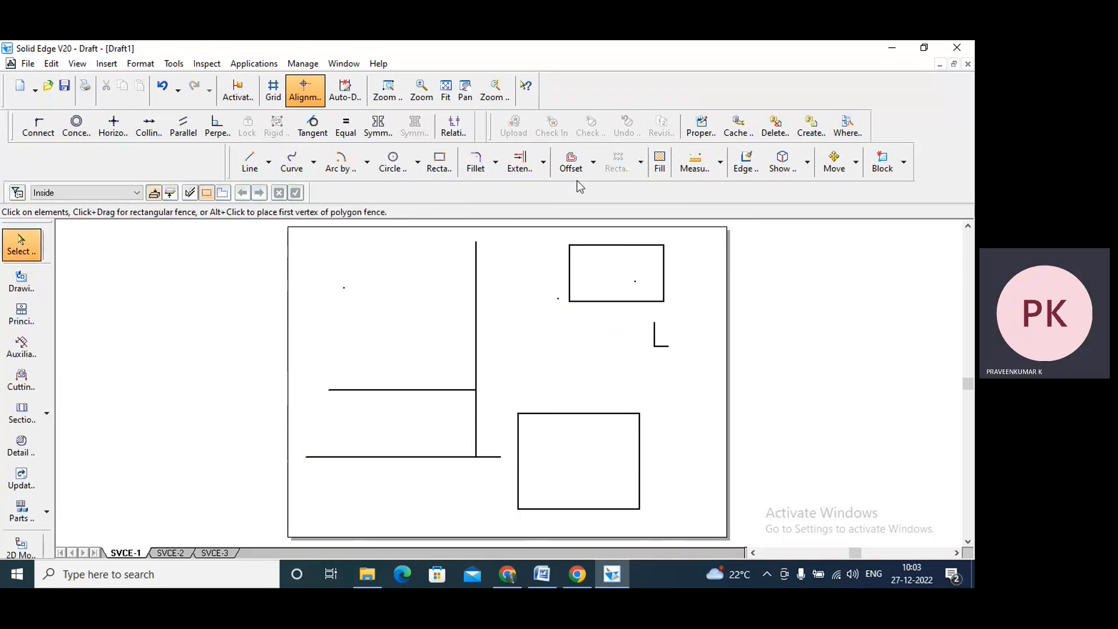
left_click(544, 165)
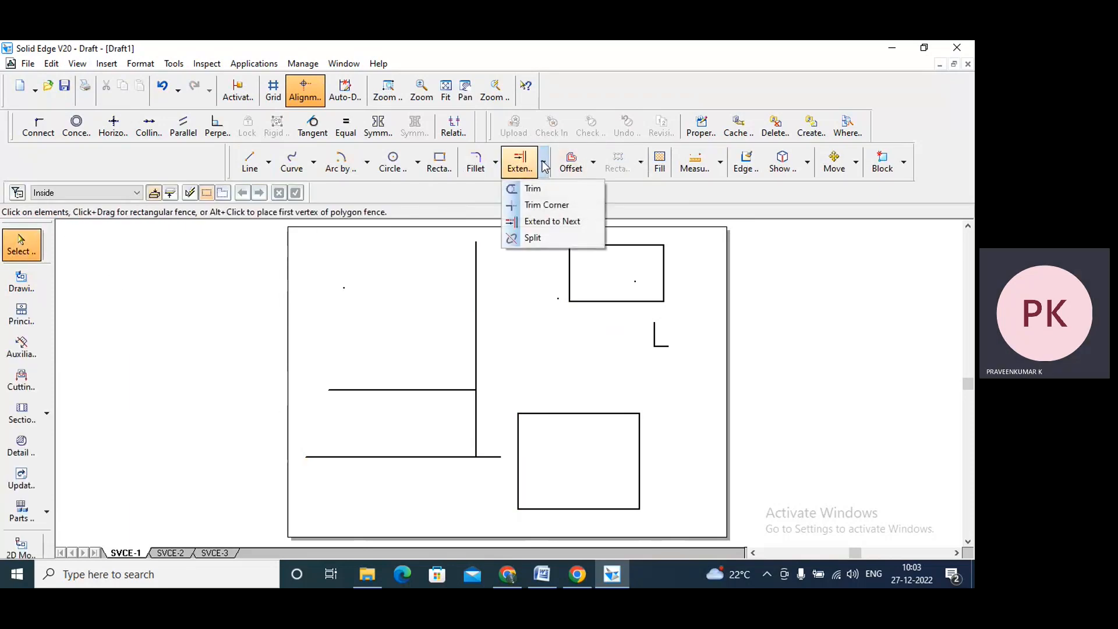
left_click(521, 320)
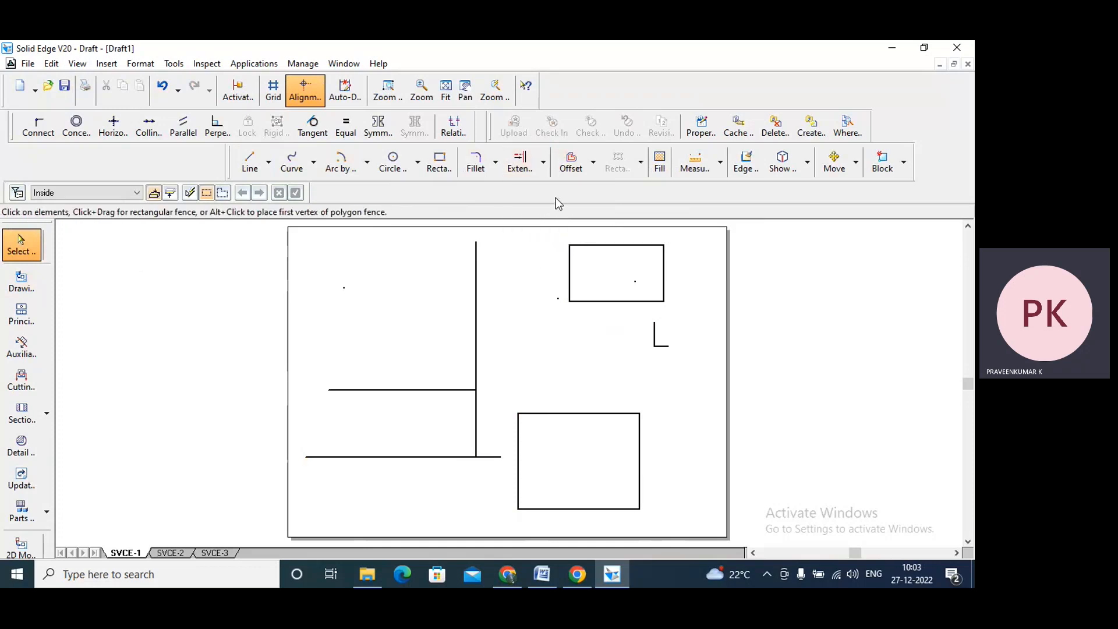
left_click(593, 165)
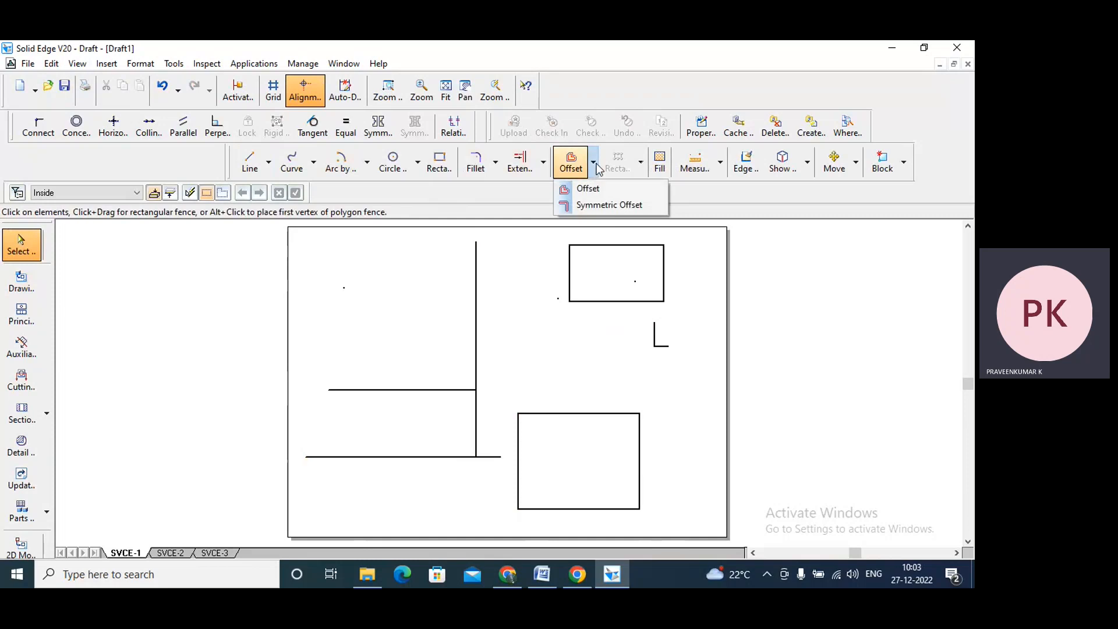
left_click(549, 283)
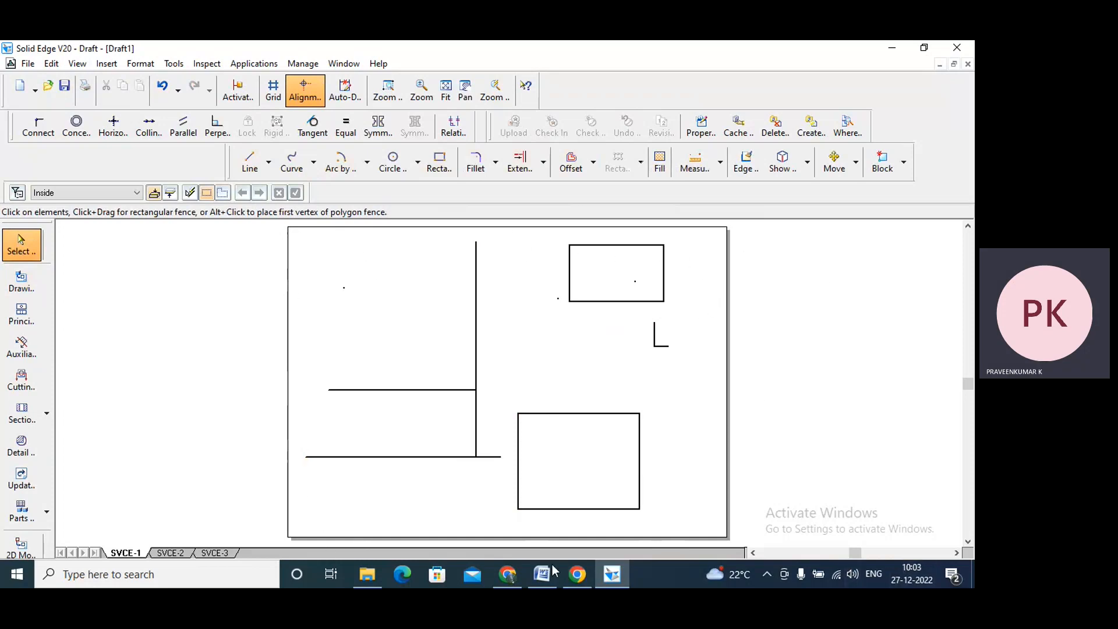
Step: Select all elements on sheet SVCE-1 and delete them
left_click(18, 255)
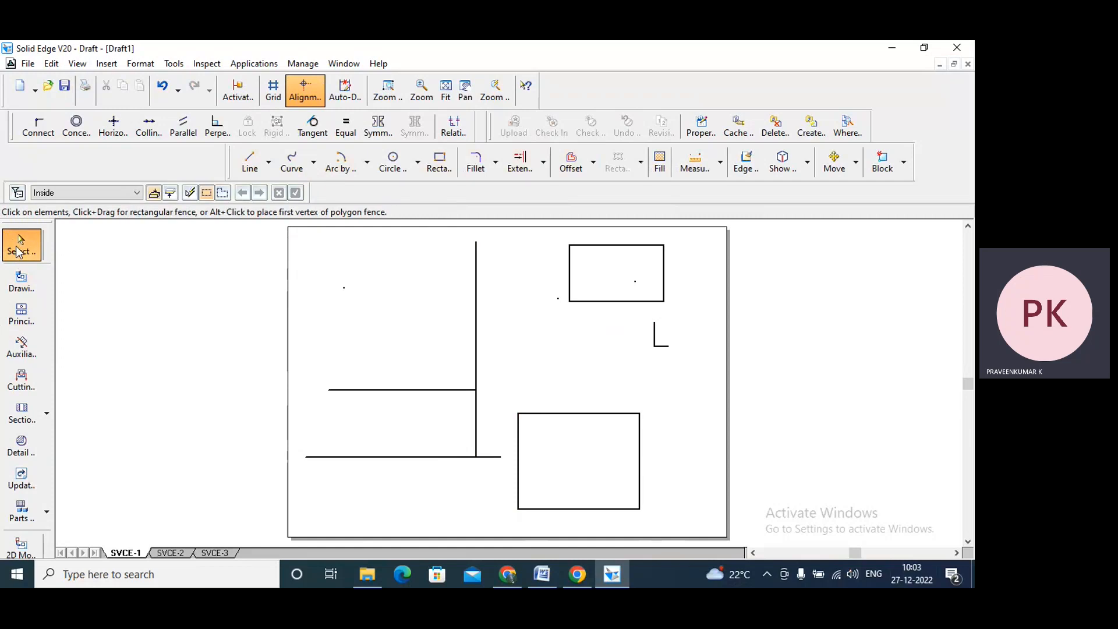
key("ctrl+a")
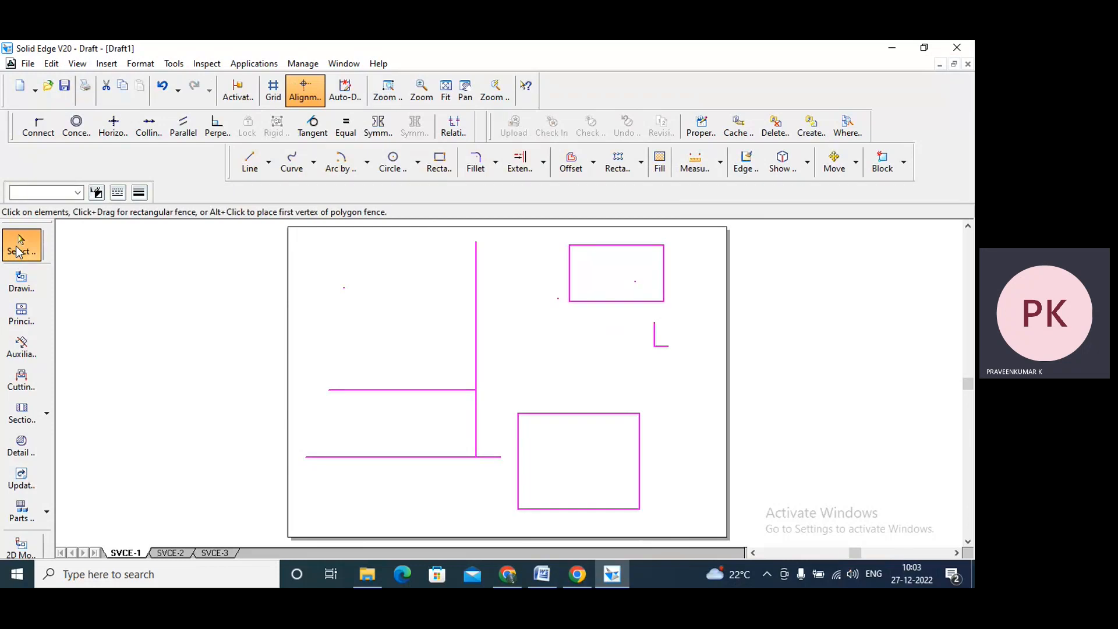
left_click(18, 251)
key("Delete")
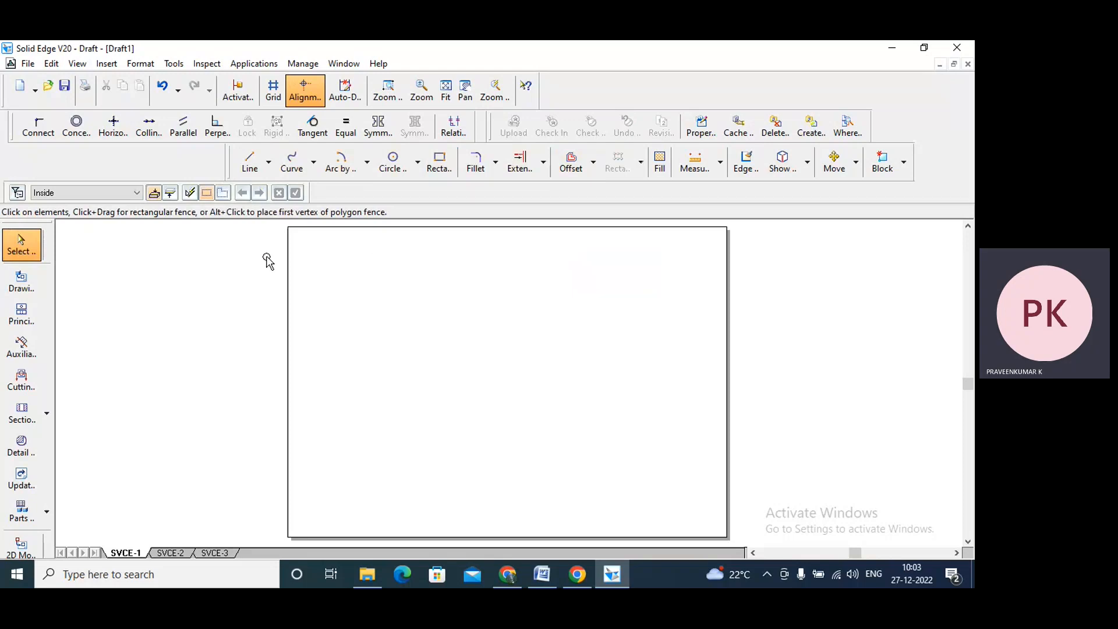
Step: Draw a circle by center point in the left half of sheet SVCE-1
left_click(392, 171)
left_click(381, 387)
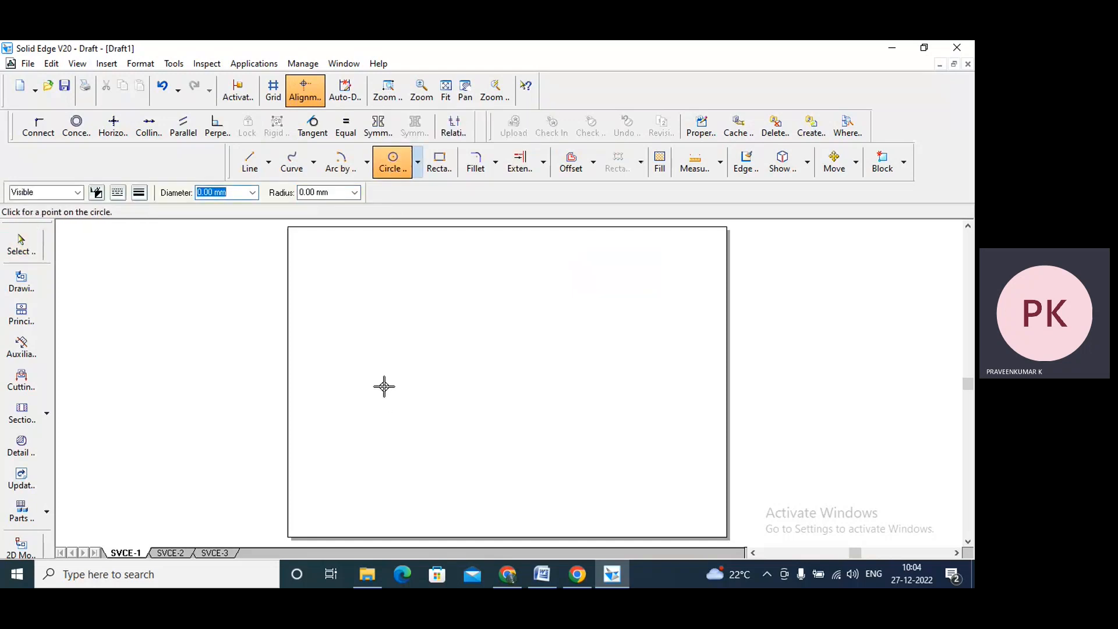
left_click(432, 361)
Step: Draw a nearly square rectangle about 74 mm wide to the upper right of the circle, and return to the Select tool
left_click(439, 169)
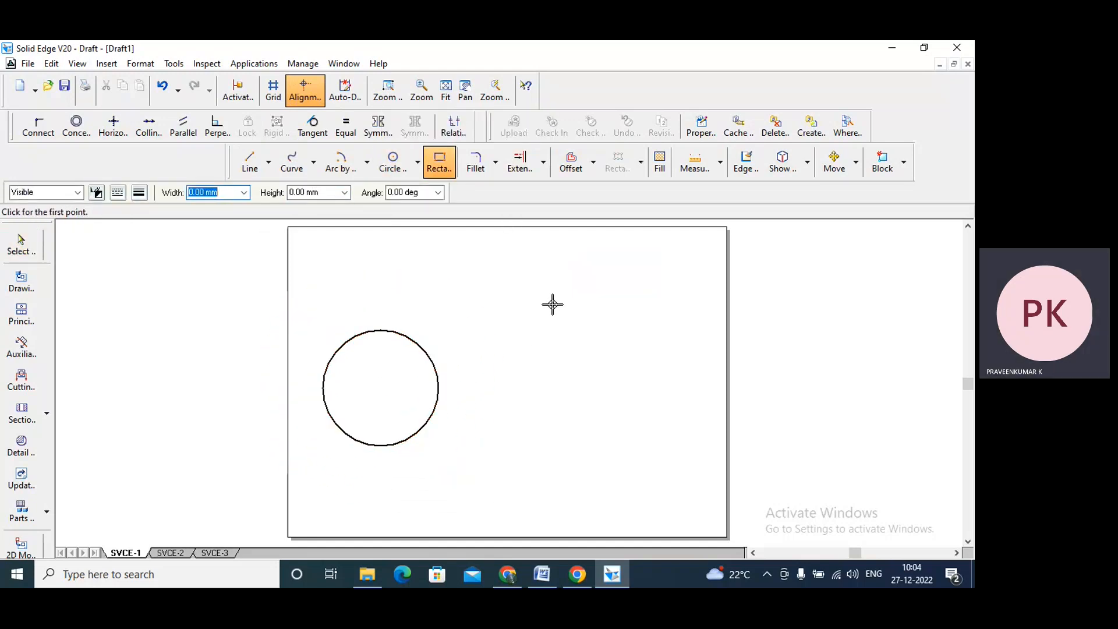
left_click(534, 285)
left_click(643, 285)
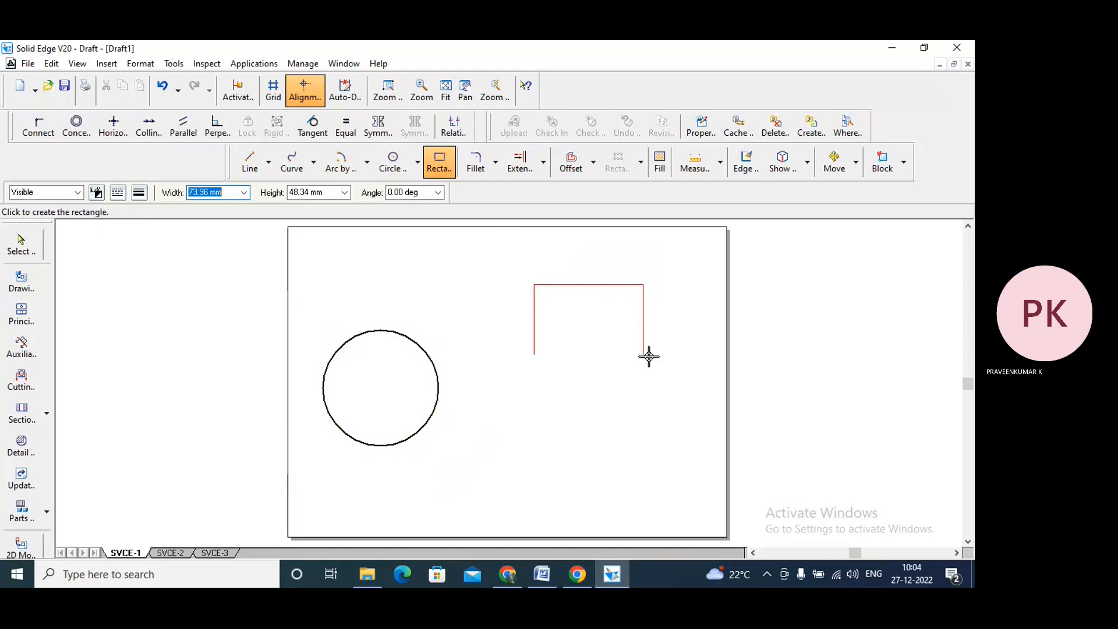
left_click(648, 392)
left_click(25, 243)
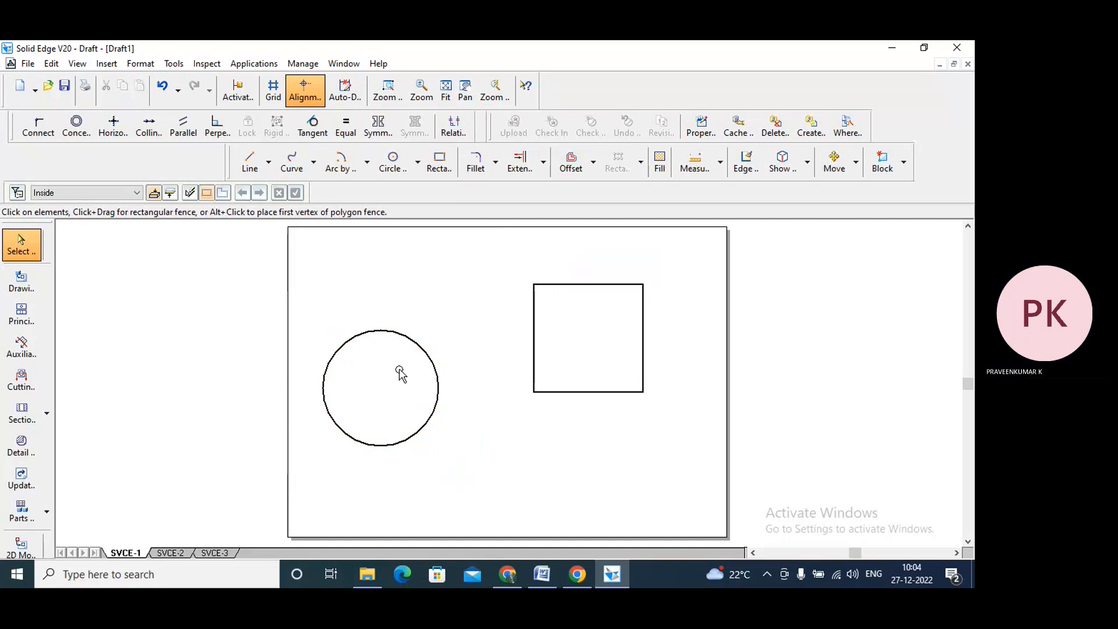
Step: Move the circle to the lower middle of the sheet, below the square, and return to the Select tool
left_click(858, 167)
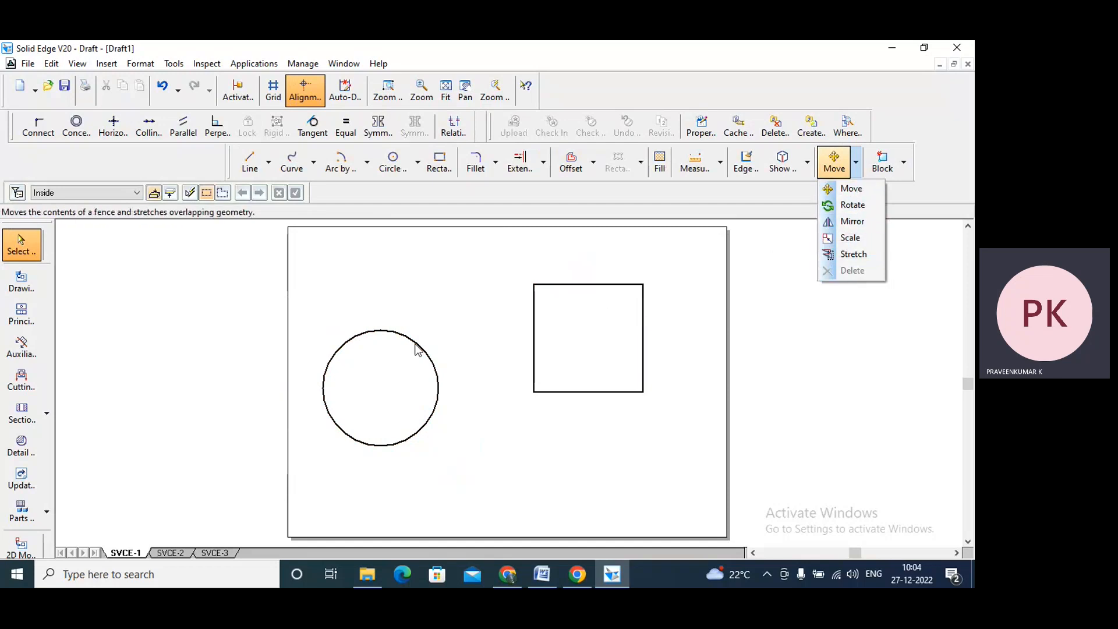
left_click(467, 260)
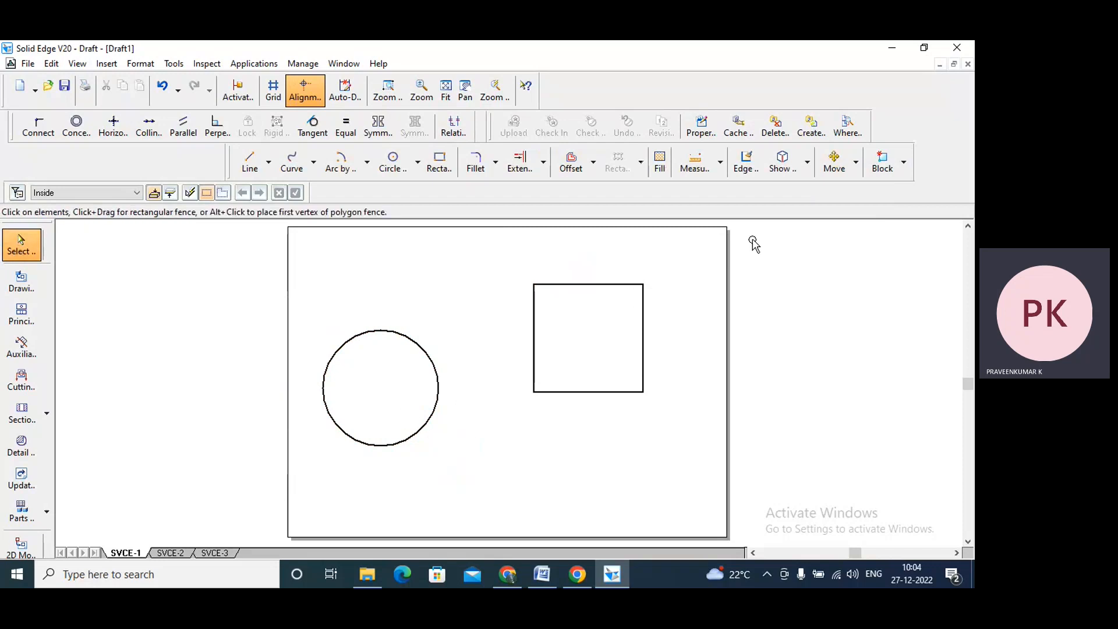
left_click(833, 168)
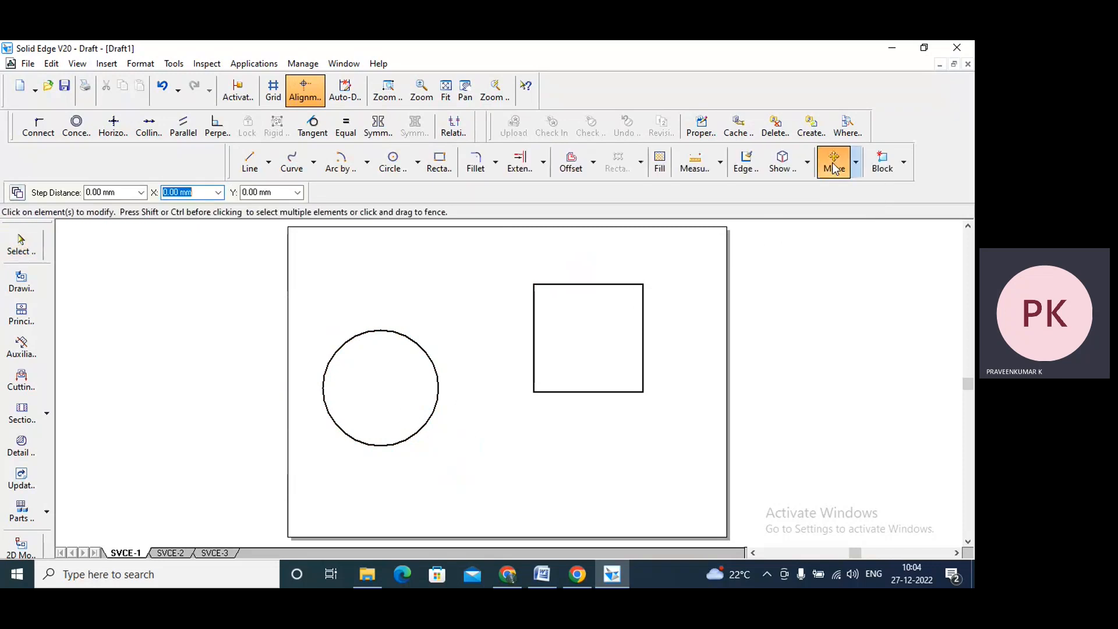
left_click(367, 331)
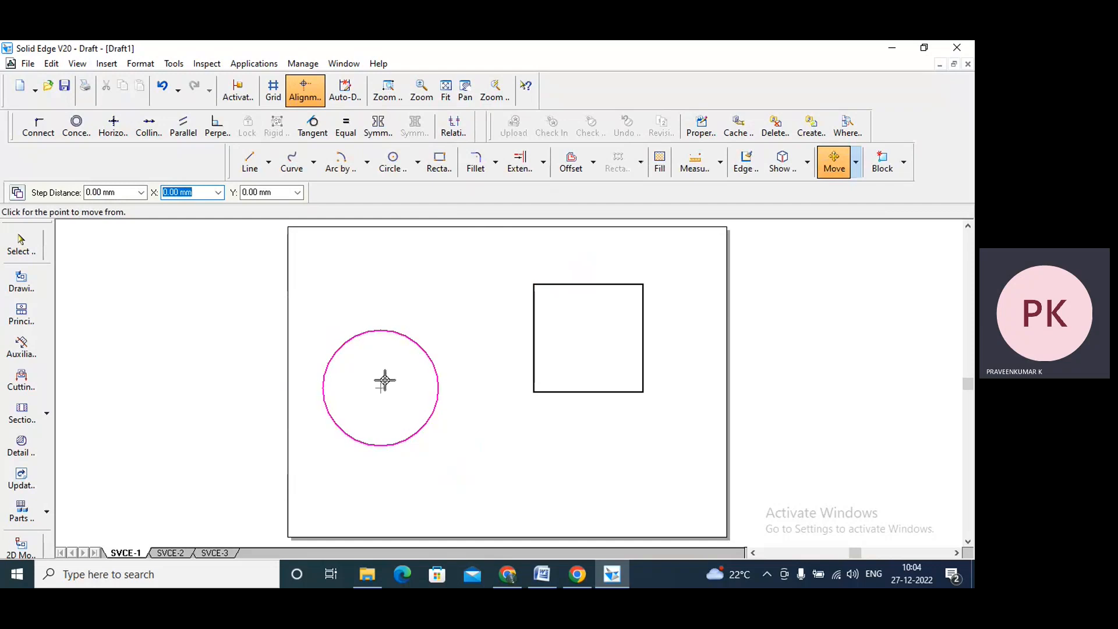
left_click(396, 395)
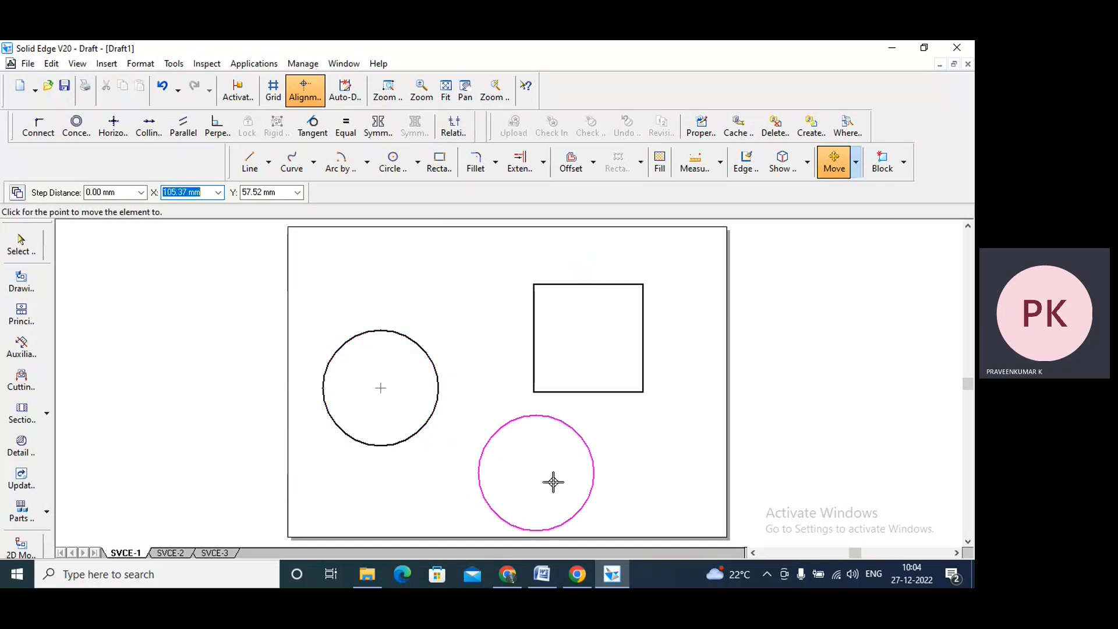
left_click(551, 479)
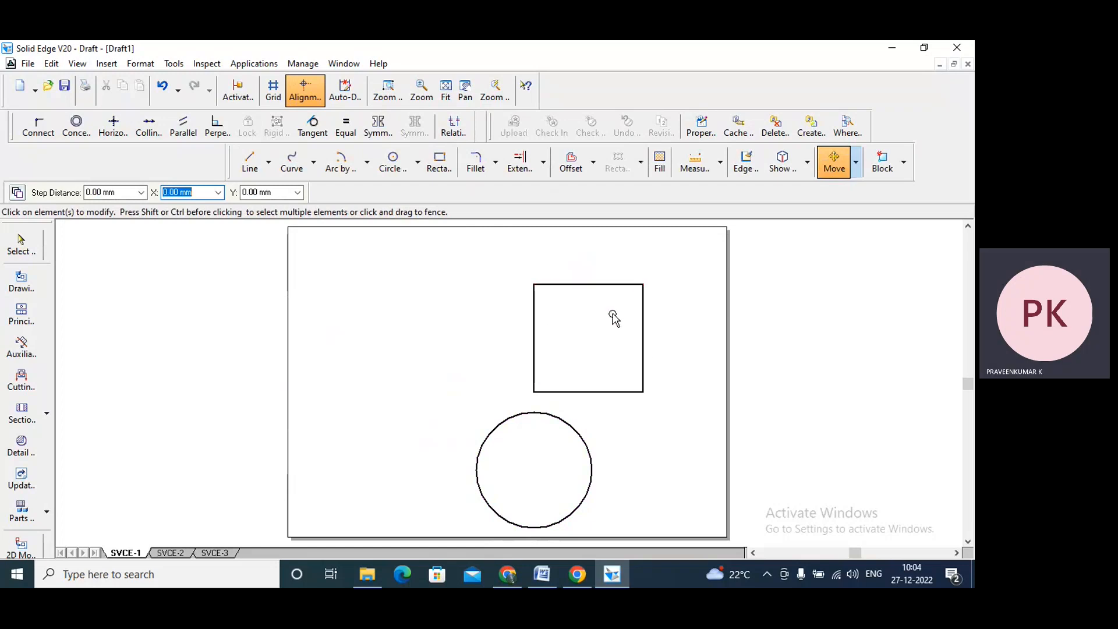
left_click(23, 242)
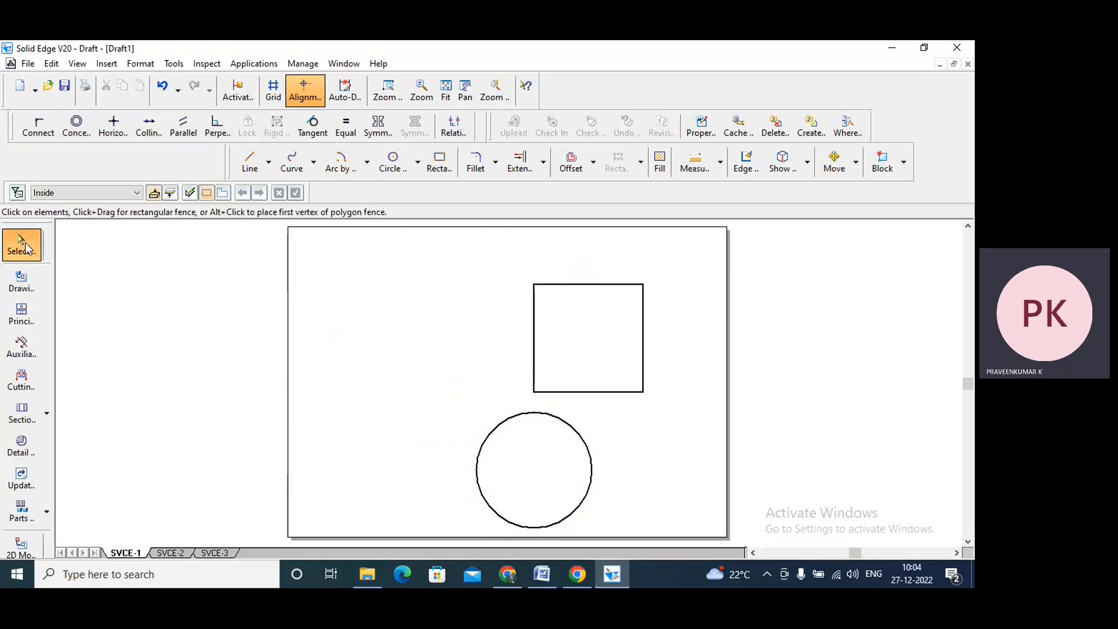
Step: Move the whole square to the left side of the sheet, above and left of the circle, and finish the command
left_click(834, 164)
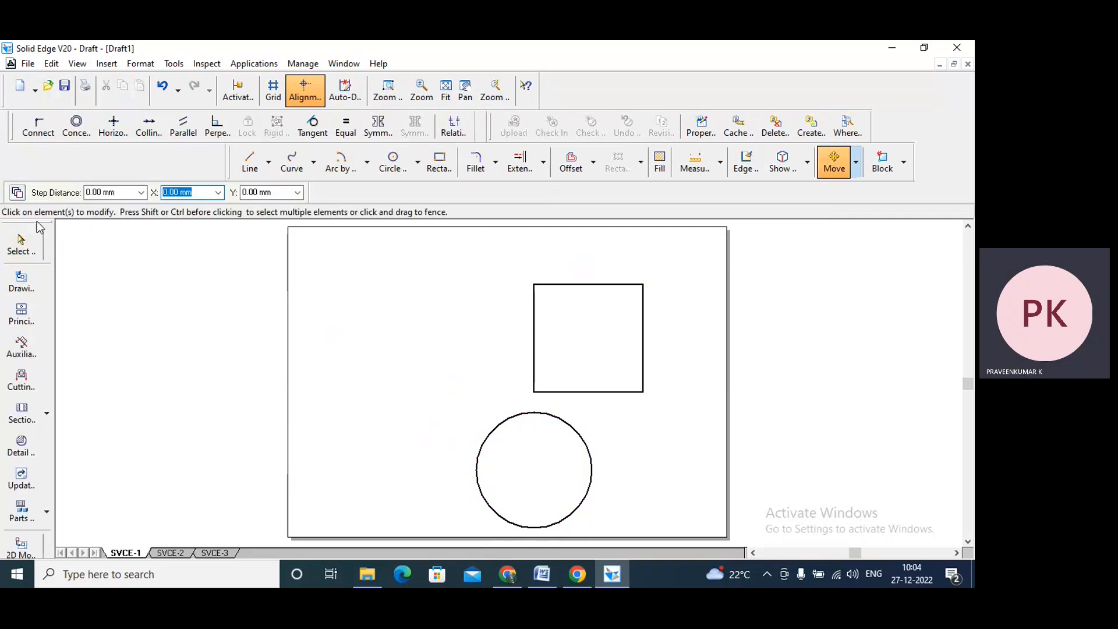
left_click_drag(499, 256, 692, 405)
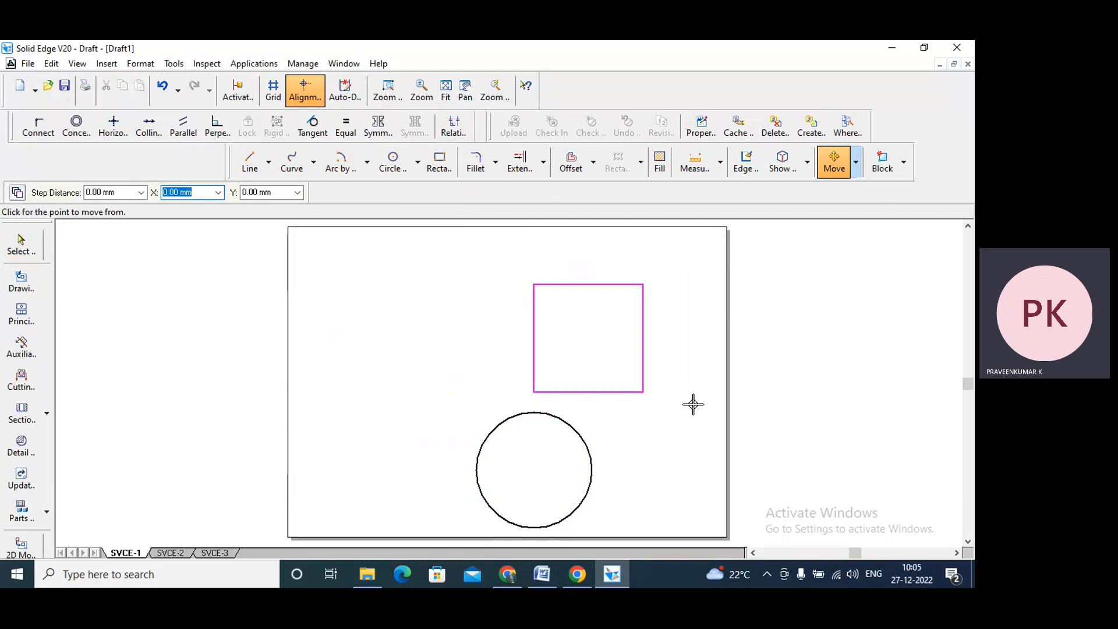
left_click(594, 334)
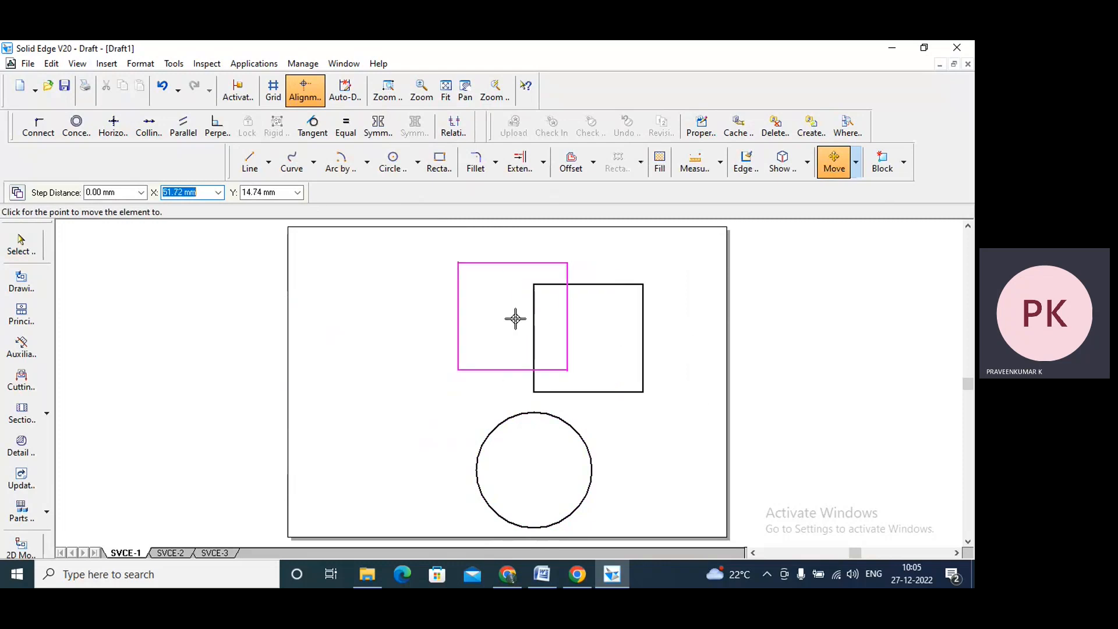
left_click(382, 339)
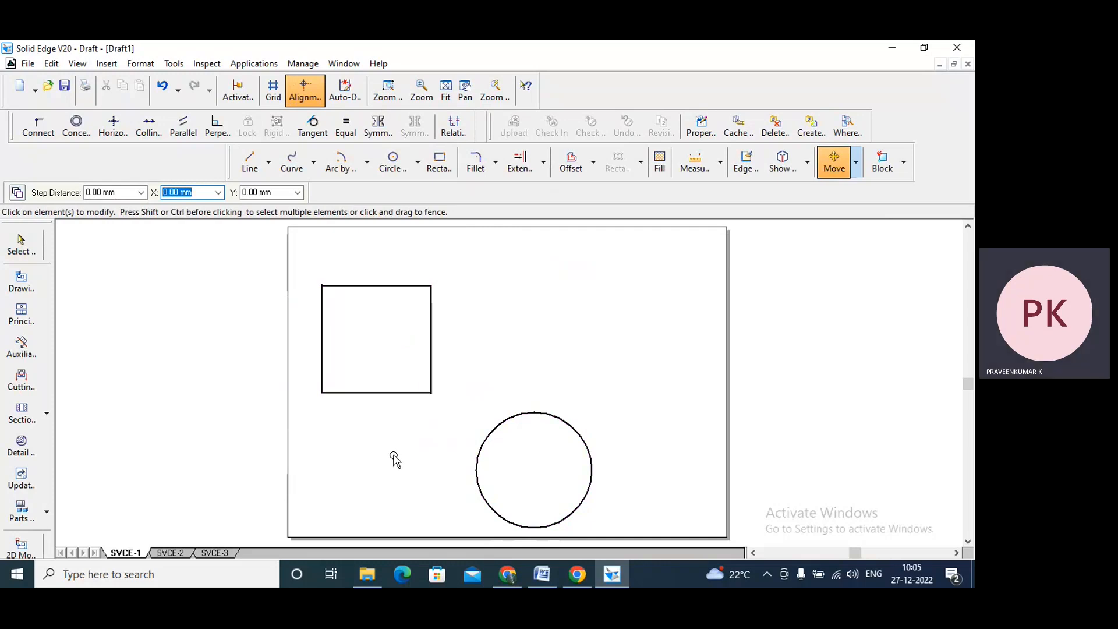
key("Escape")
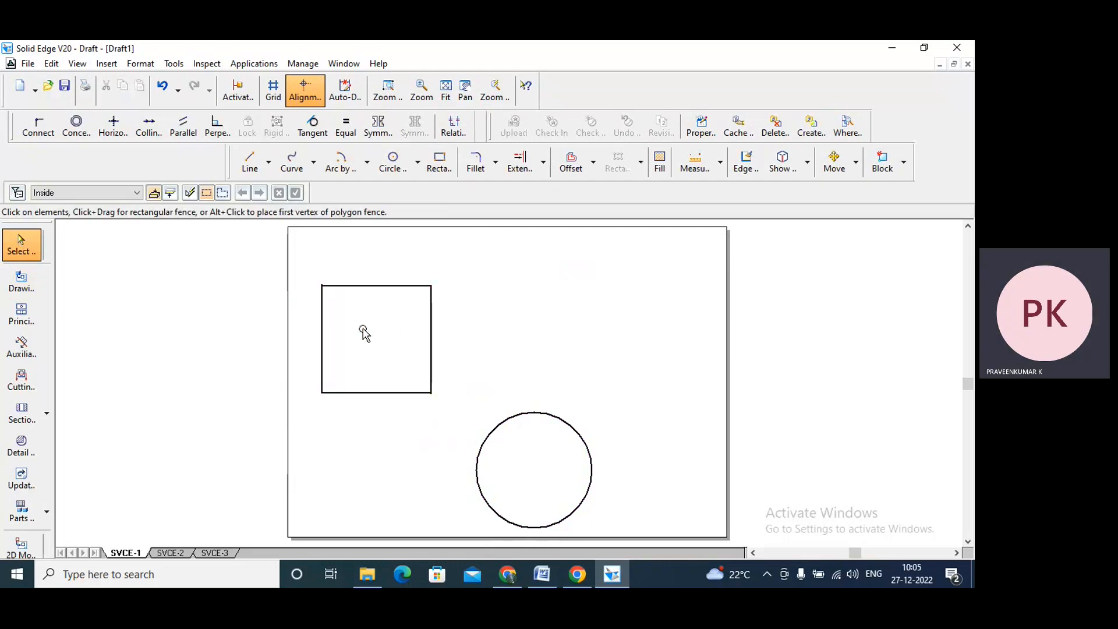
Step: Copy the square to the upper right of the sheet using Move with the Copy option, and undo the copy
mouse_move(303, 270)
left_mouse_down()
mouse_move(432, 295)
mouse_move(464, 417)
left_mouse_up()
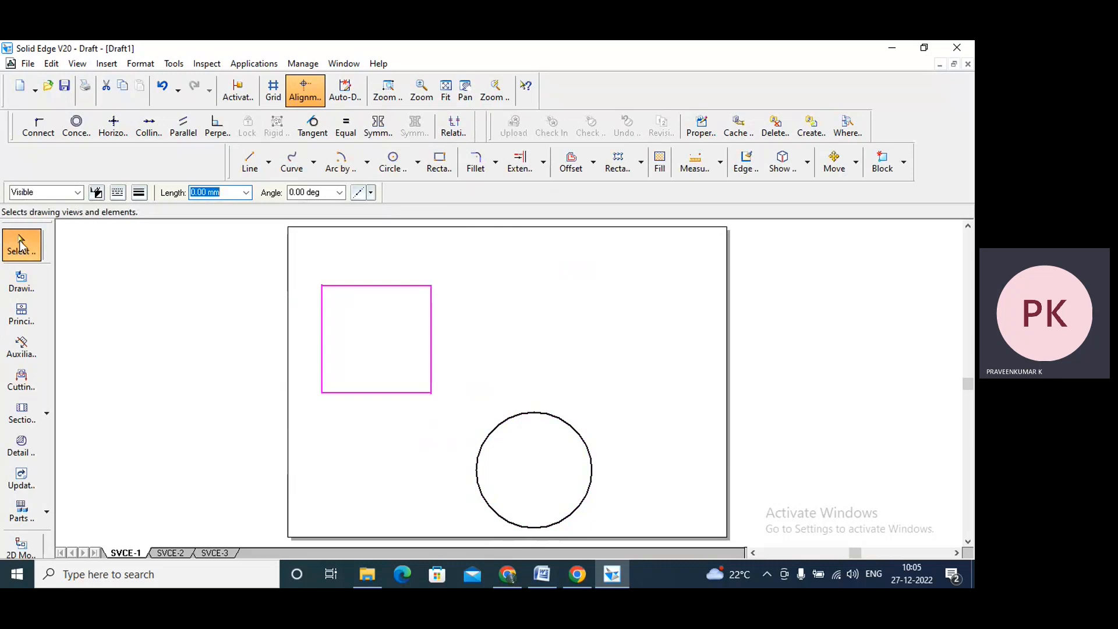
left_click(562, 305)
left_click(834, 163)
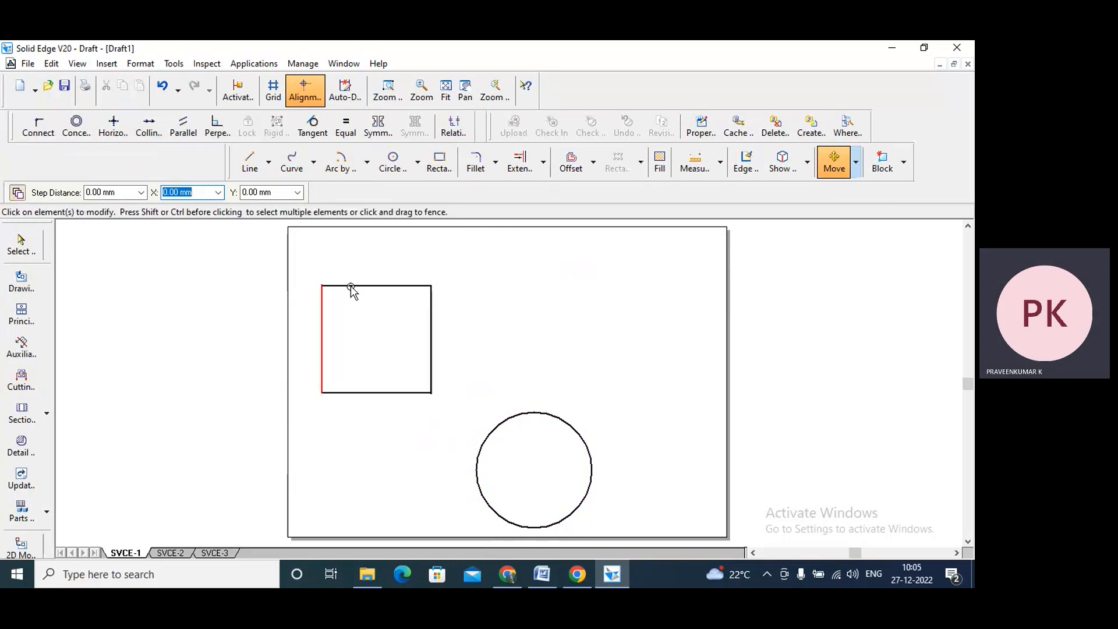
left_click_drag(301, 265, 482, 424)
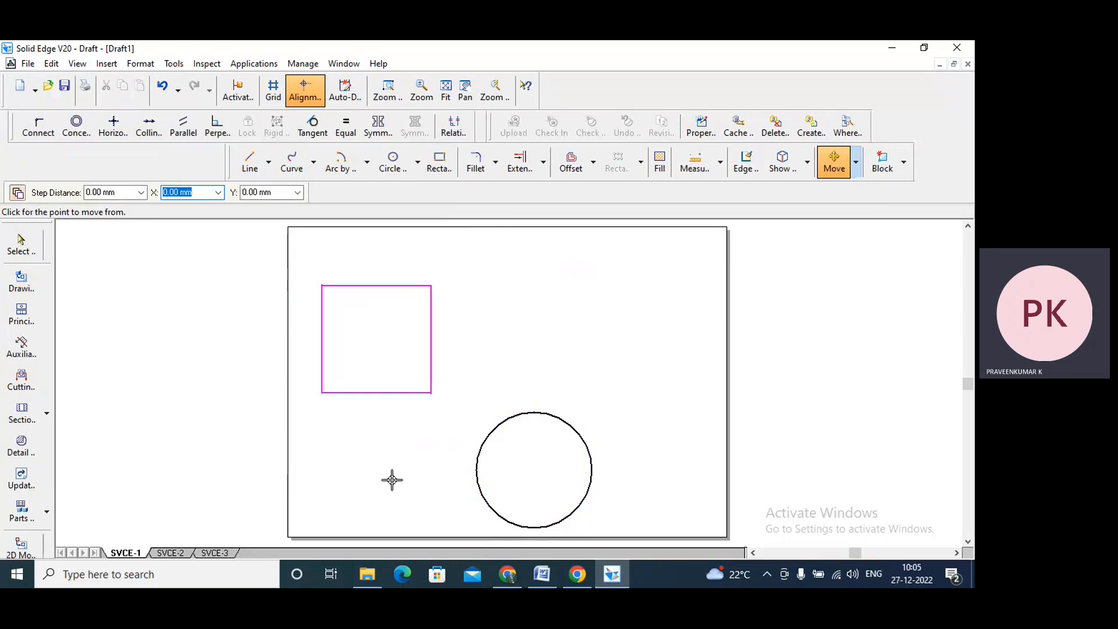
left_click(386, 336)
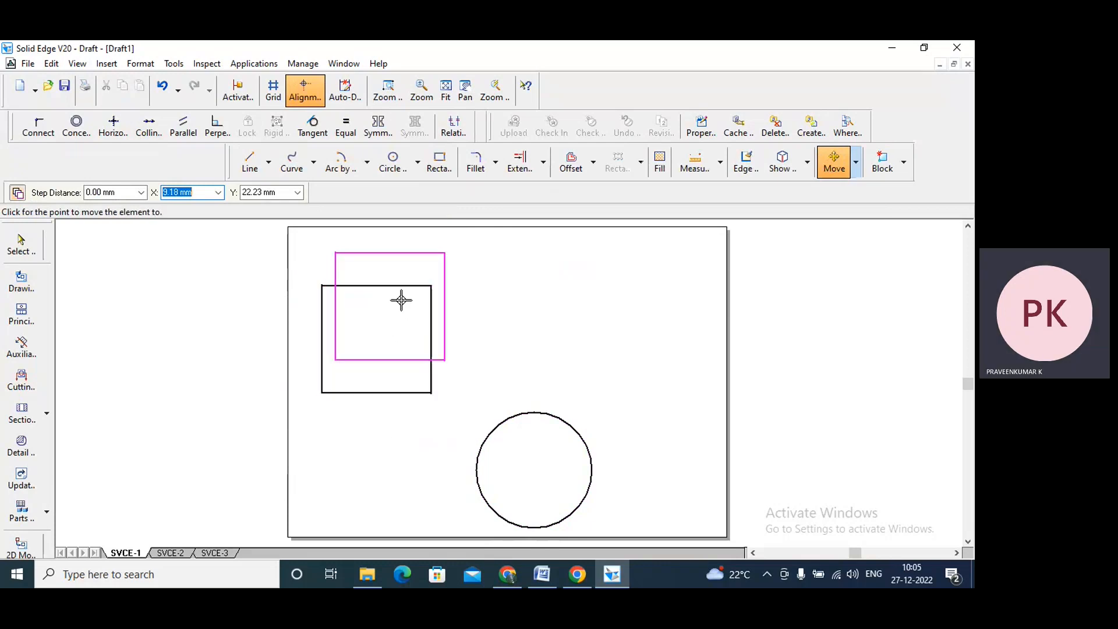
left_click(627, 308)
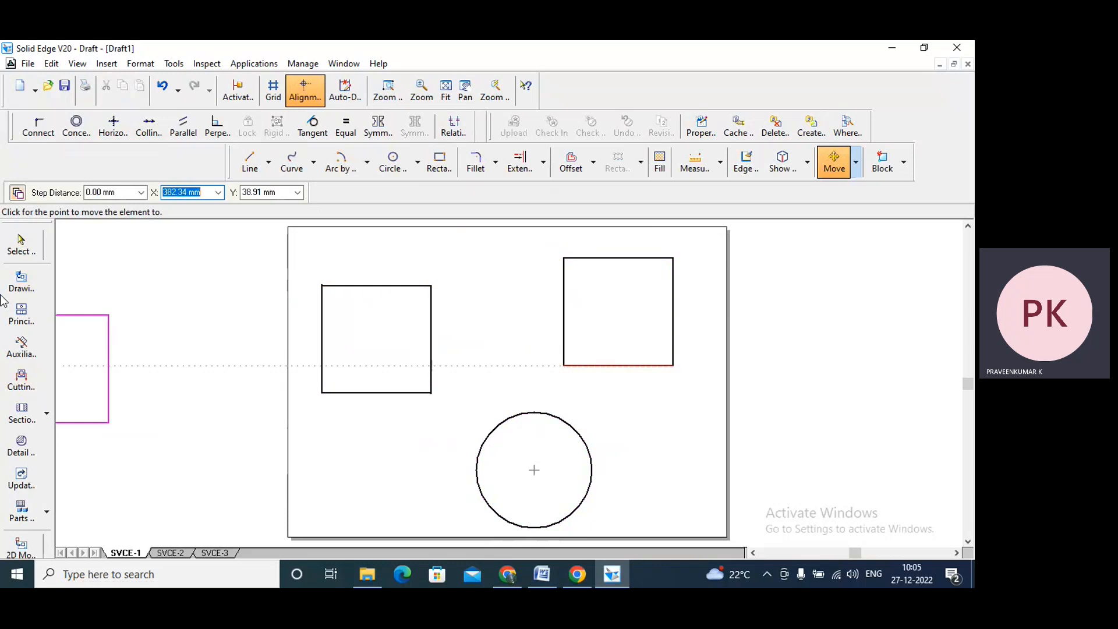
left_click(21, 244)
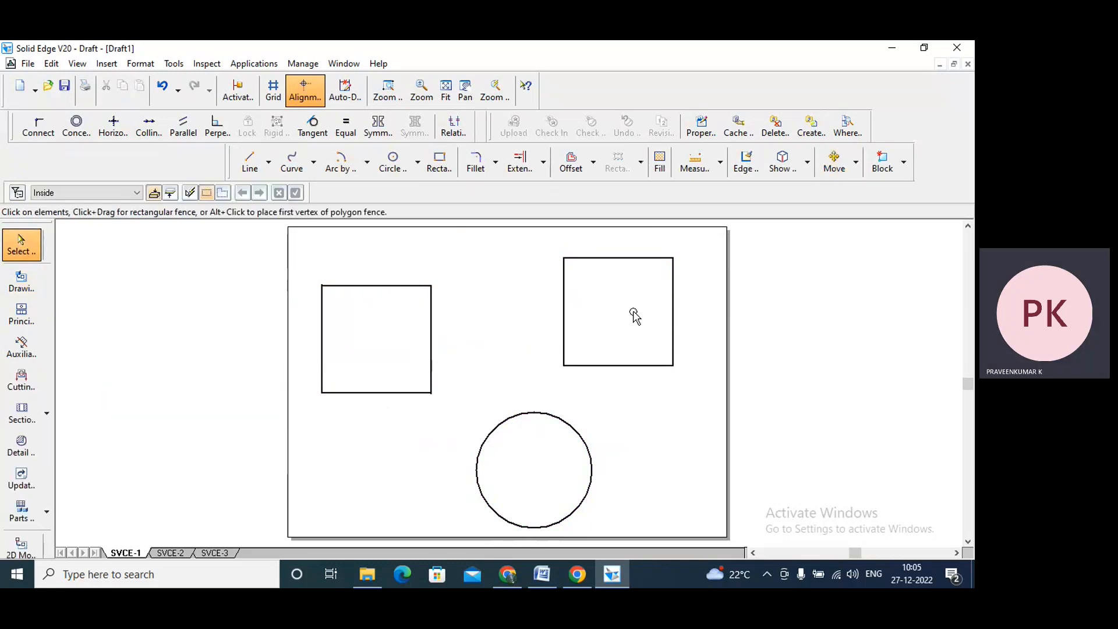
key("ctrl+z")
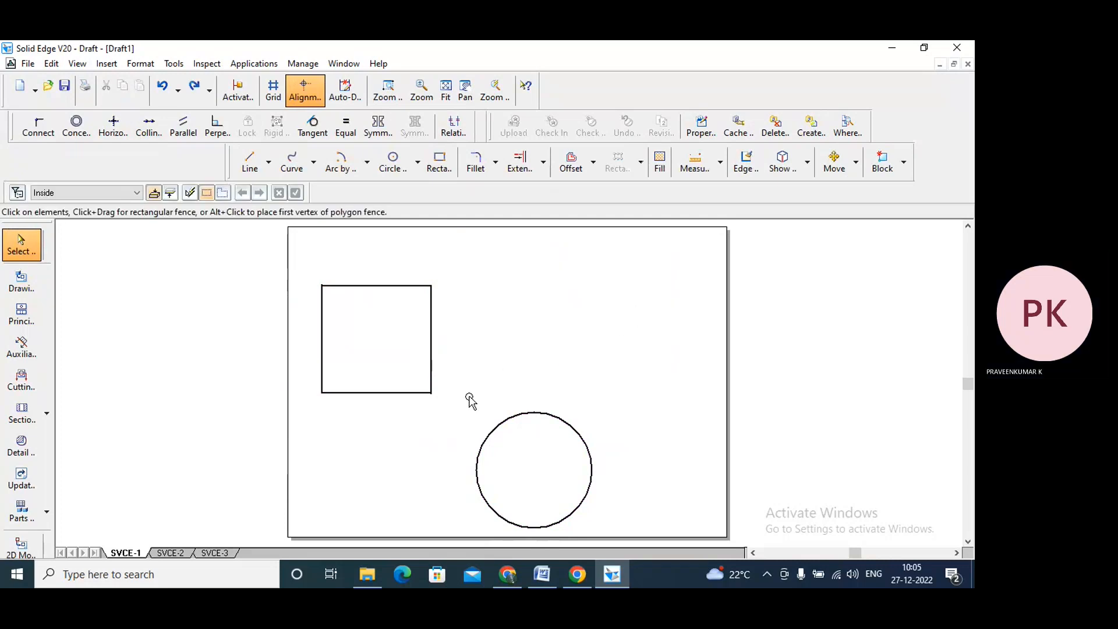
Step: Select the circle with a fence and delete it
left_click_drag(464, 394, 641, 541)
key("Delete")
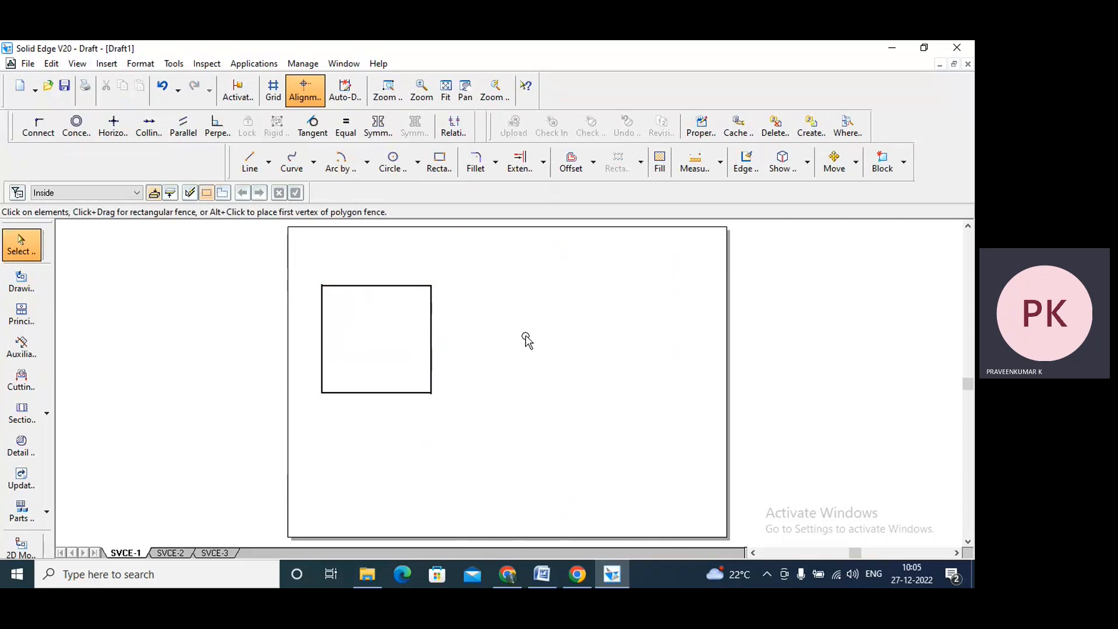
Step: Move the square to the right side of the sheet with the Copy option turned off, and undo the move
left_click(834, 163)
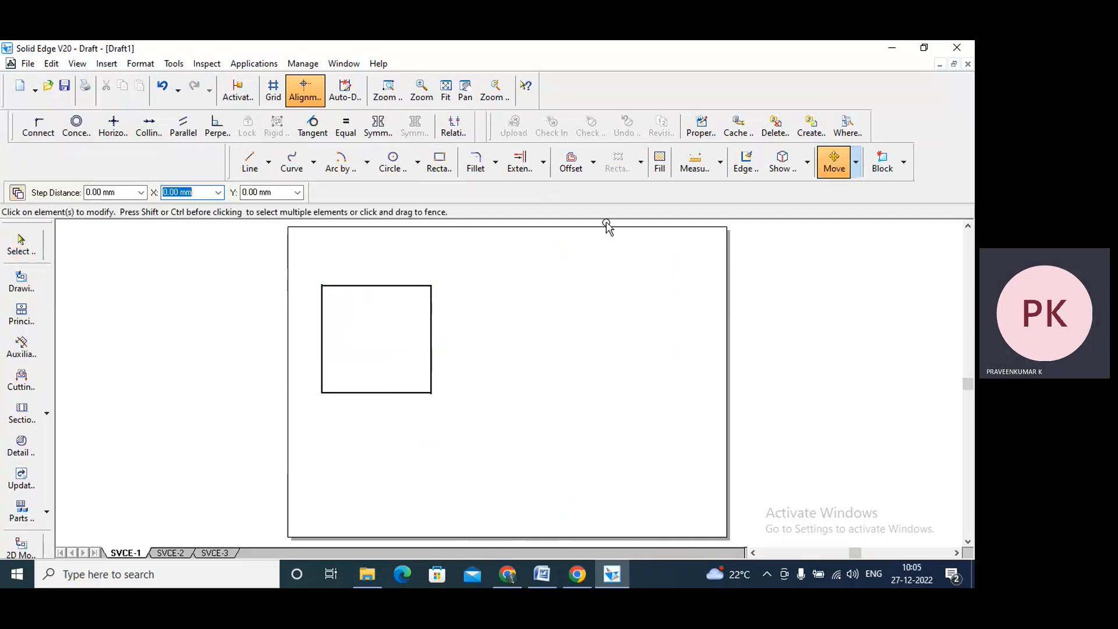
left_click(18, 193)
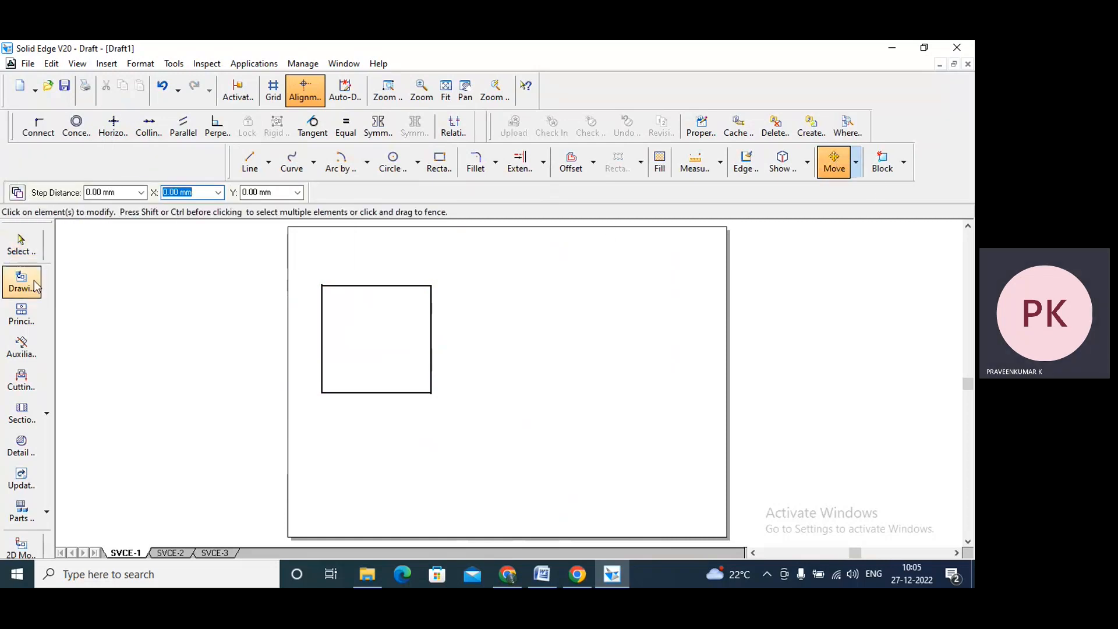
left_click_drag(299, 261, 513, 444)
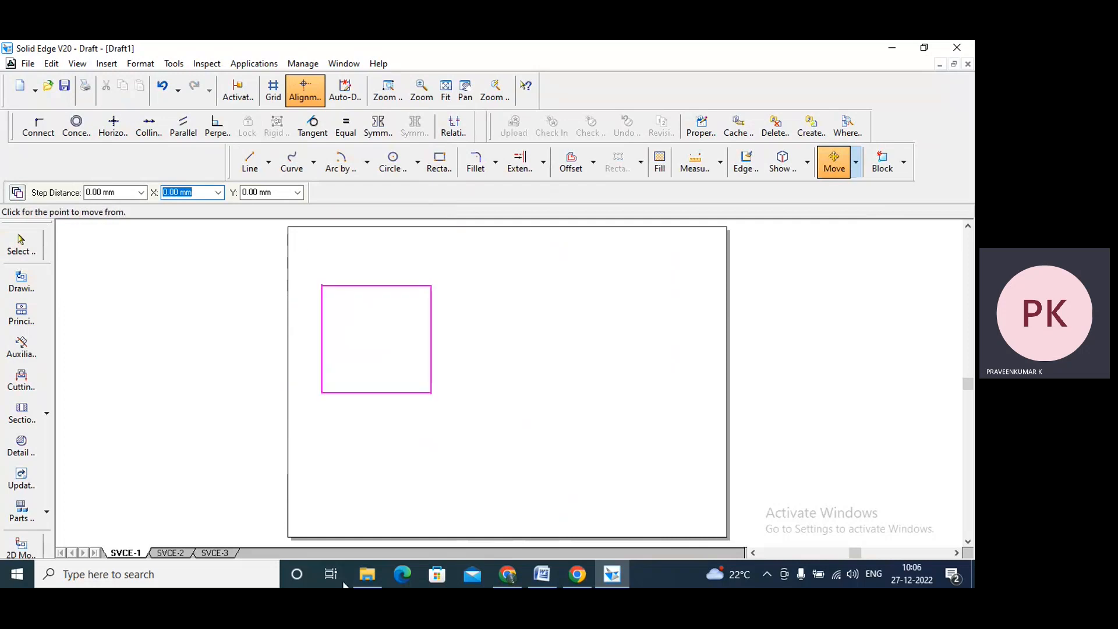
left_click(362, 327)
left_click(615, 319)
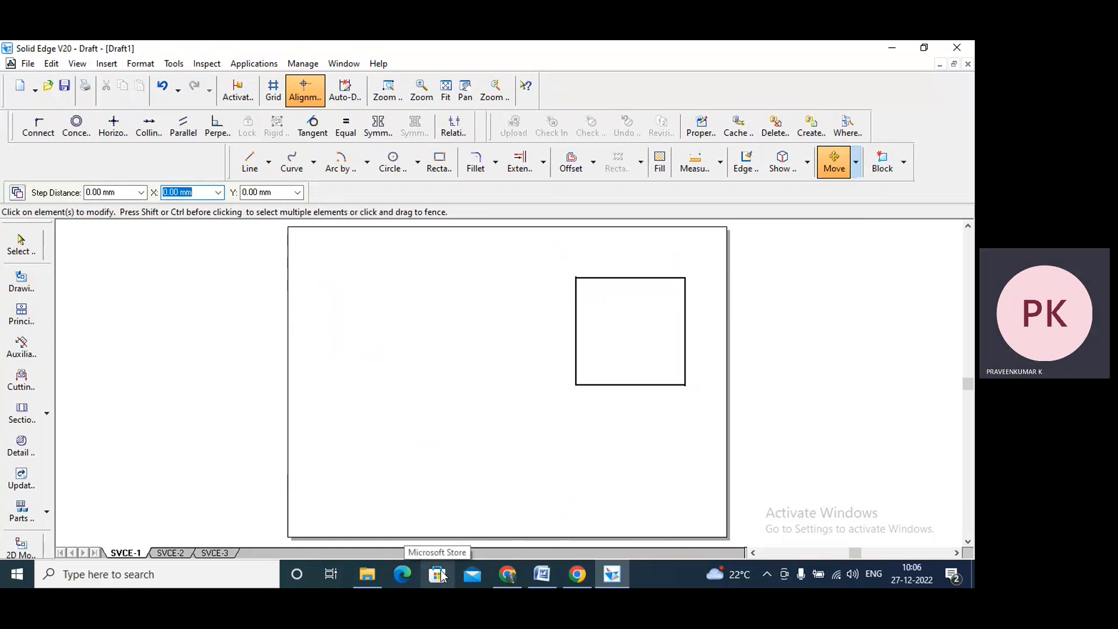
key("ctrl+z")
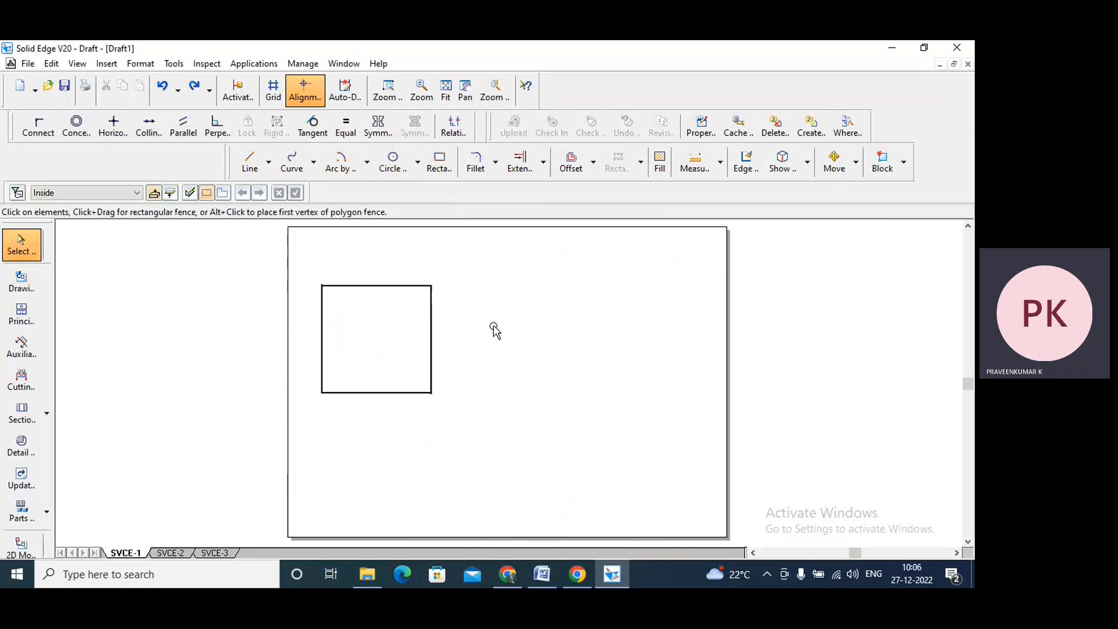
Step: Copy the square to the upper right, lower right and lower left of the sheet using Move with the Copy option on
left_click(834, 166)
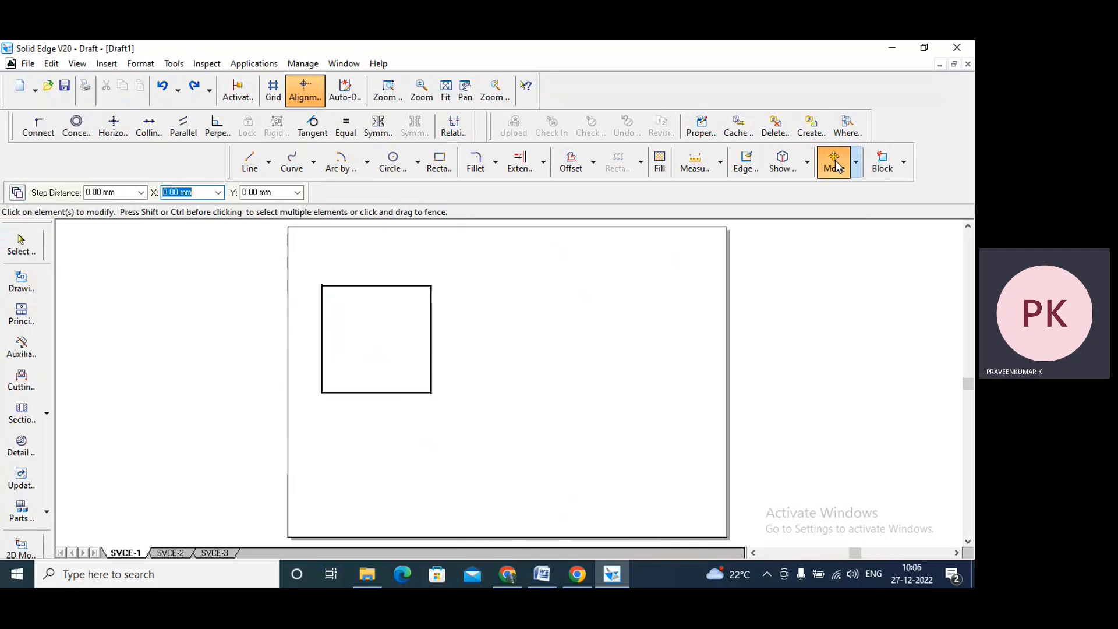
left_click(18, 193)
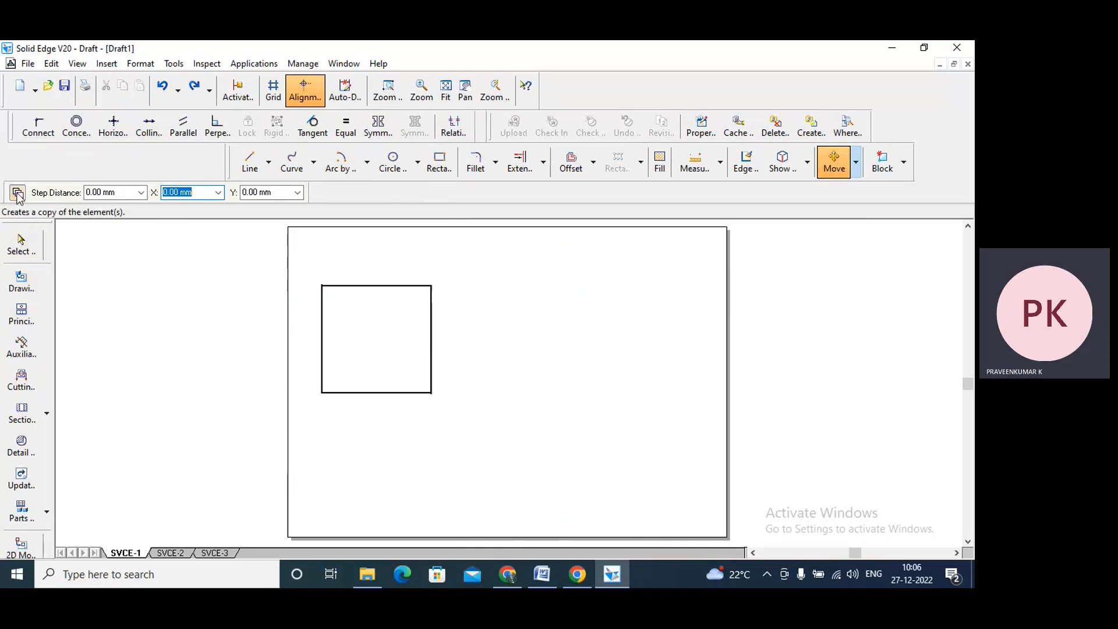
left_click_drag(299, 262, 492, 443)
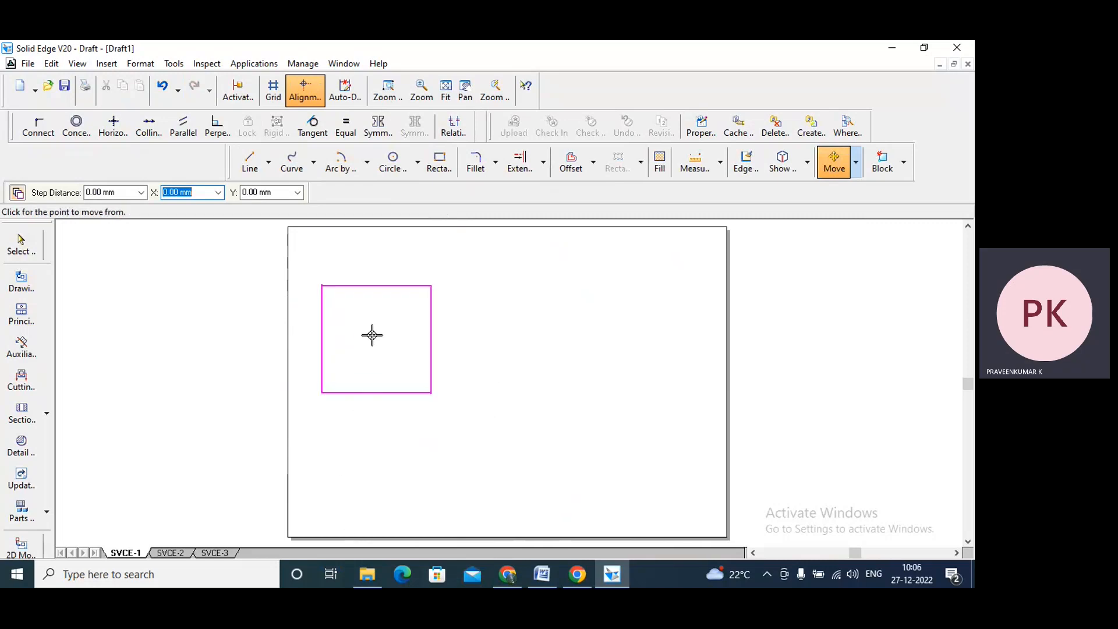
left_click(372, 335)
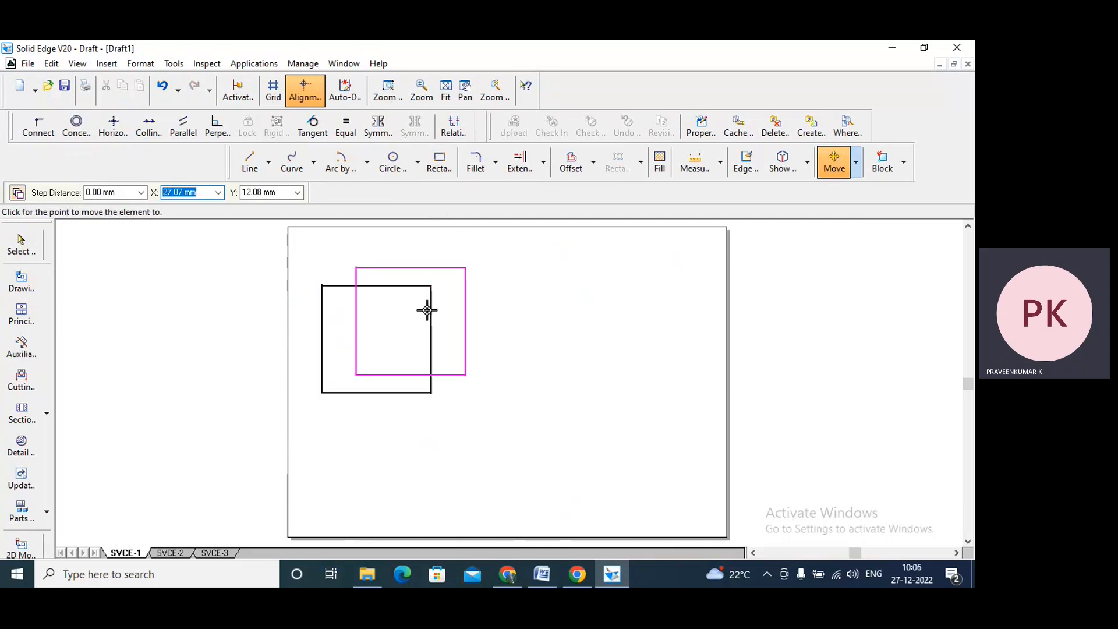
left_click(613, 323)
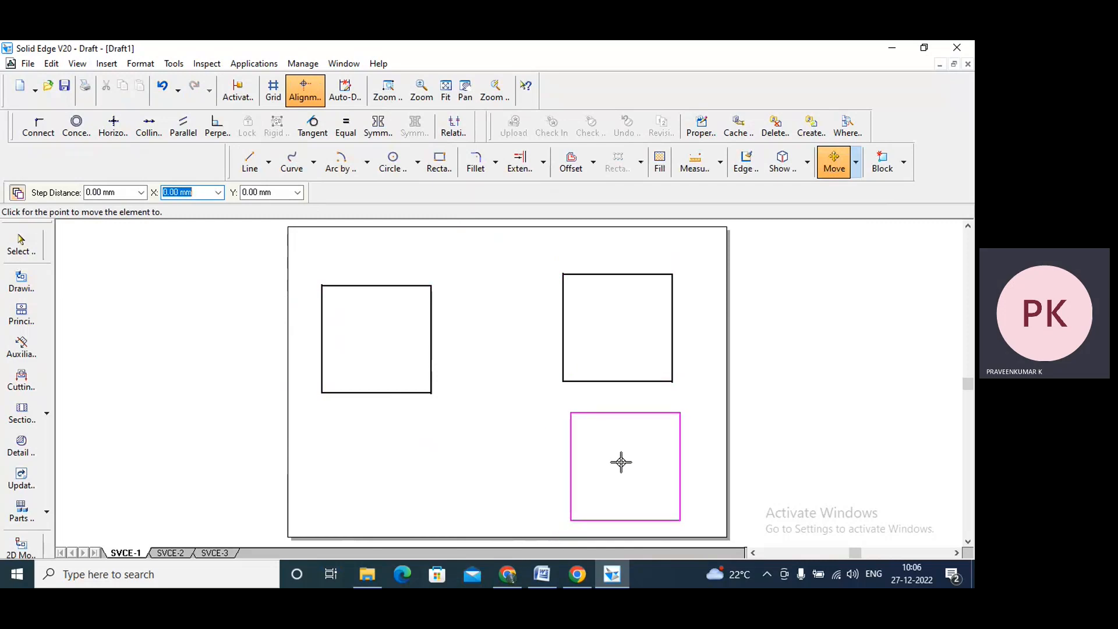
left_click(622, 462)
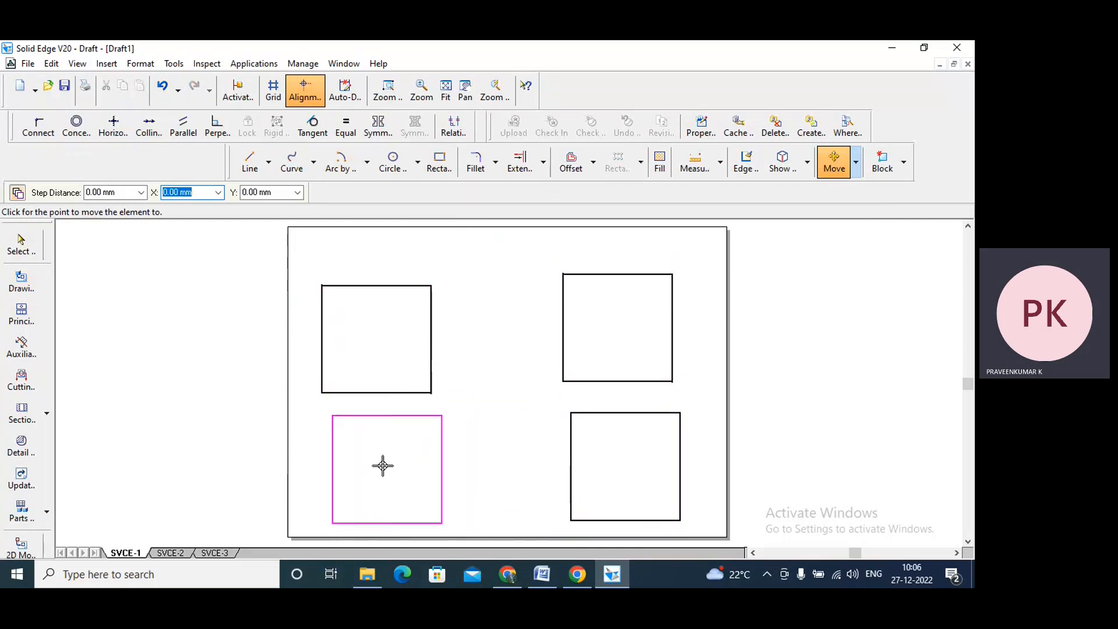
left_click(21, 244)
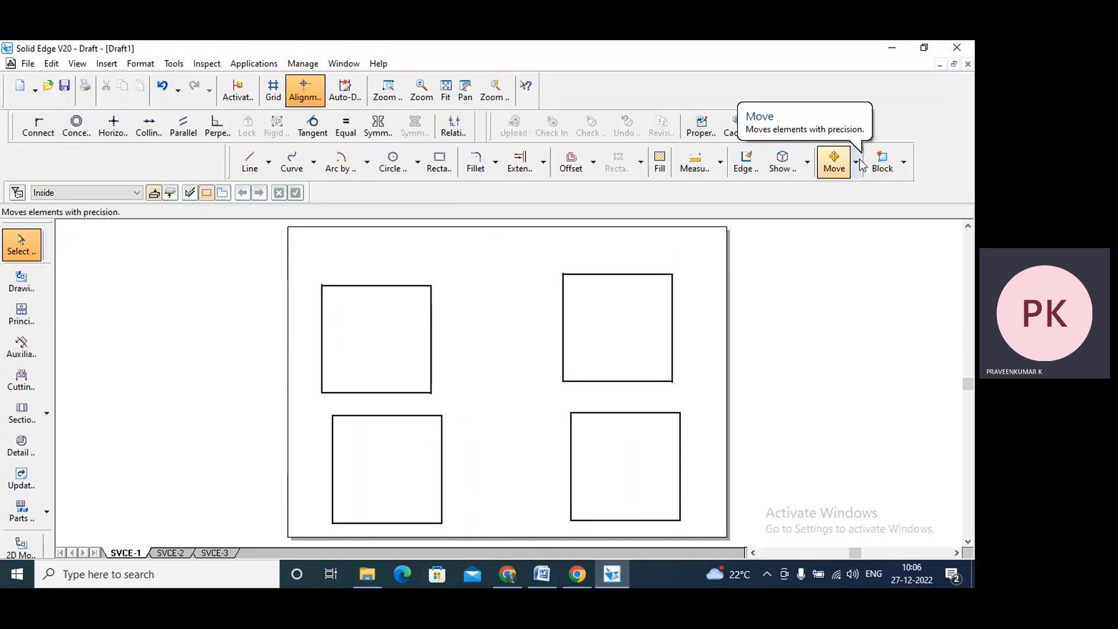
Step: Undo the three copies so only the original square at the upper left of the sheet is kept
key("ctrl+z")
key("ctrl+z")
key("ctrl+z")
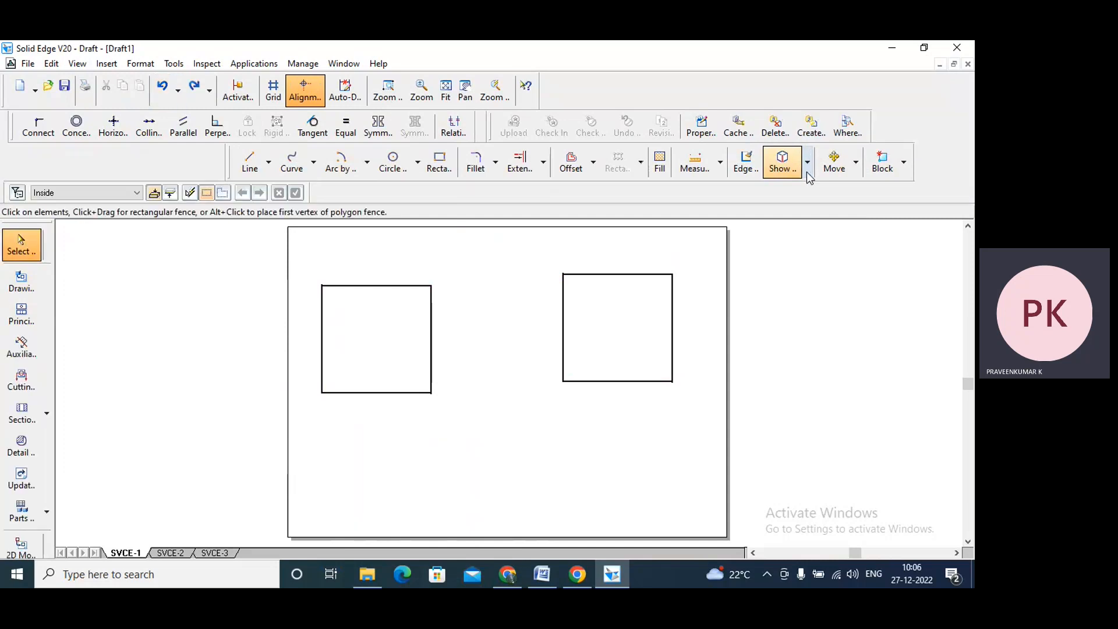
Step: Rotate the square 45 degrees clockwise about its lower-right corner without copying, and undo the rotation
left_click(856, 168)
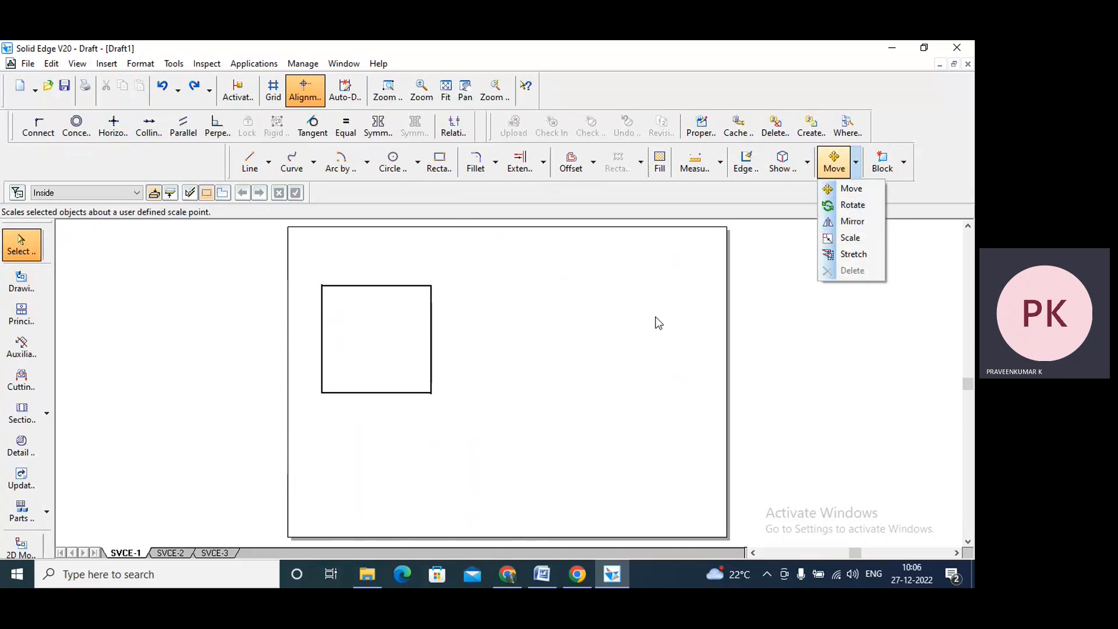
left_click(857, 208)
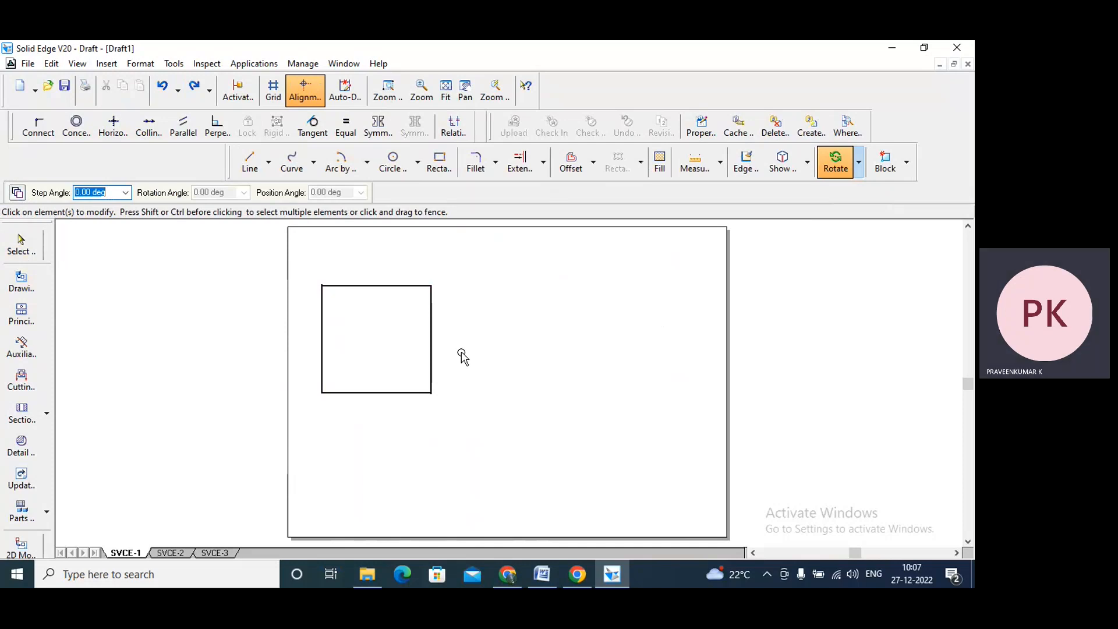
left_click_drag(301, 266, 478, 423)
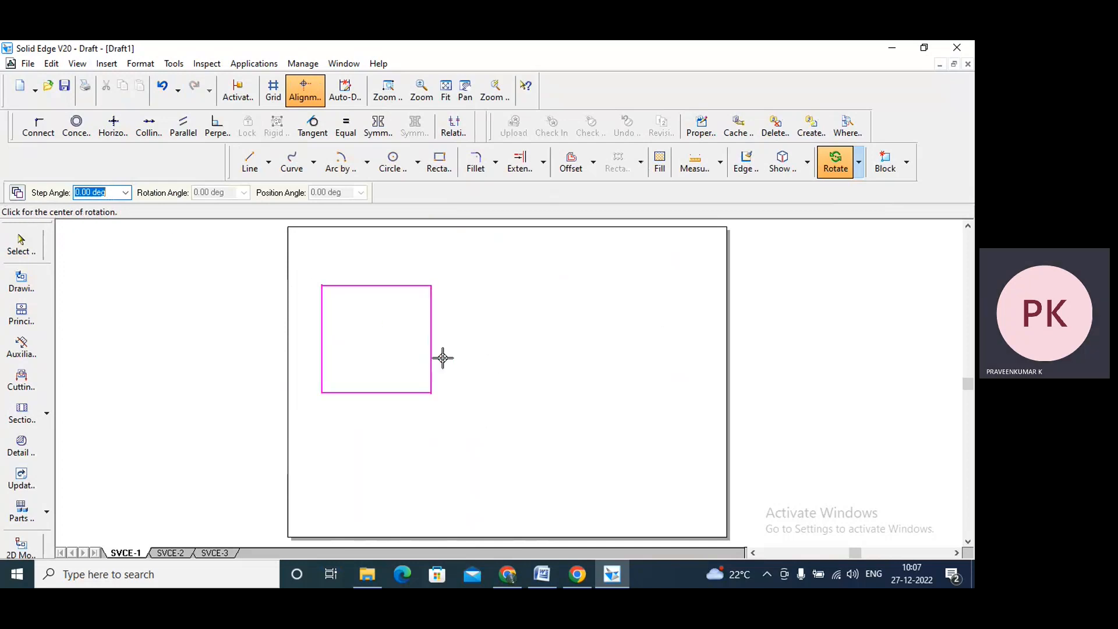
left_click(431, 392)
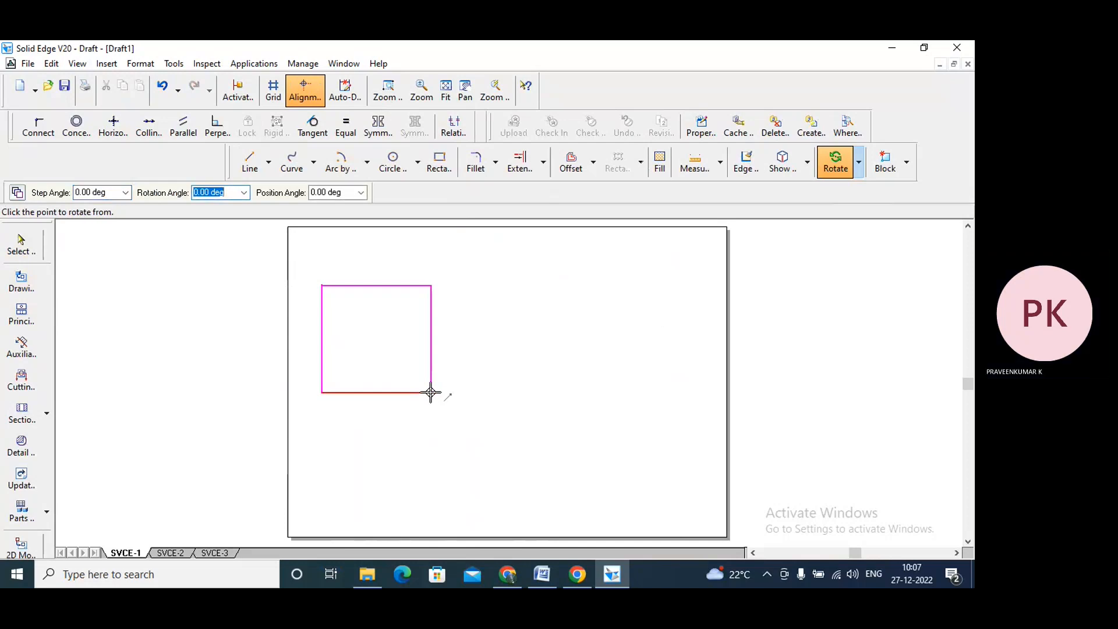
left_click(321, 393)
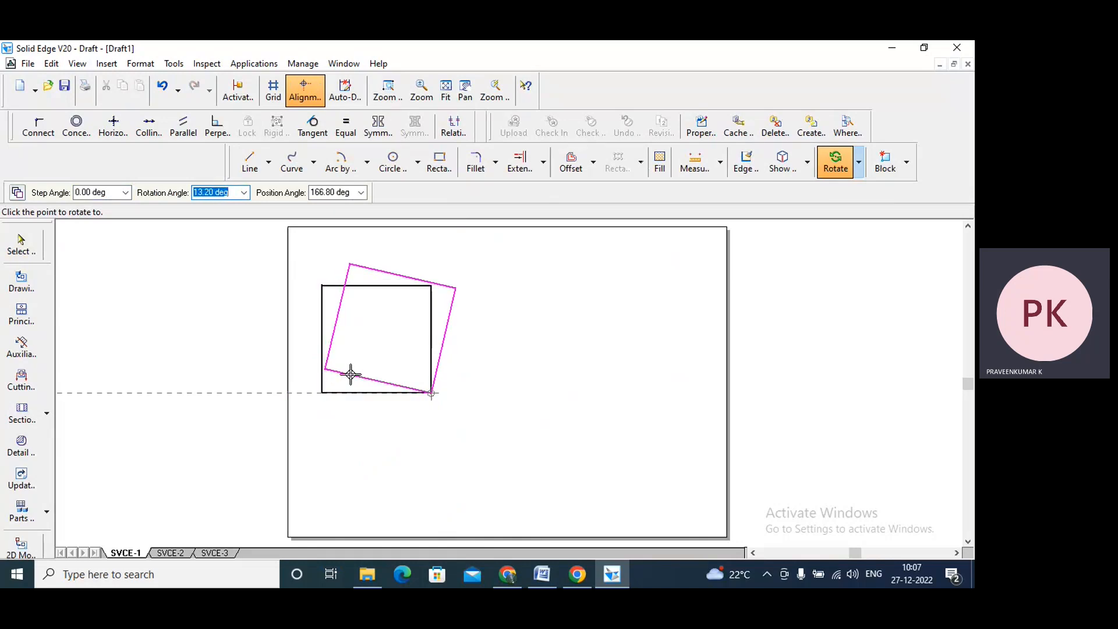
type("45")
key("Tab")
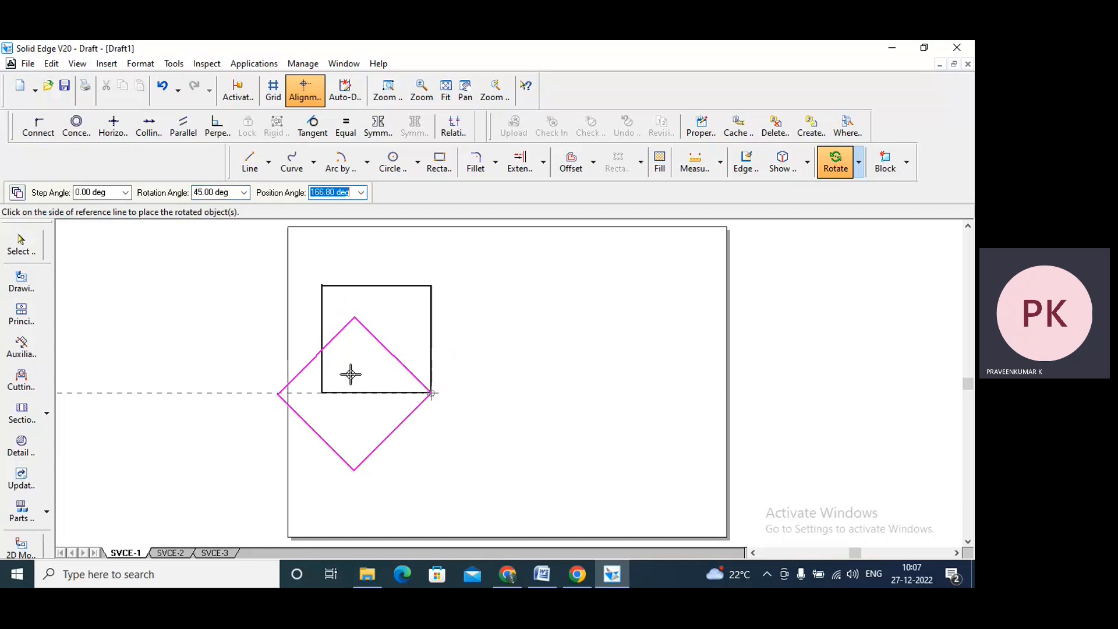
left_click(450, 332)
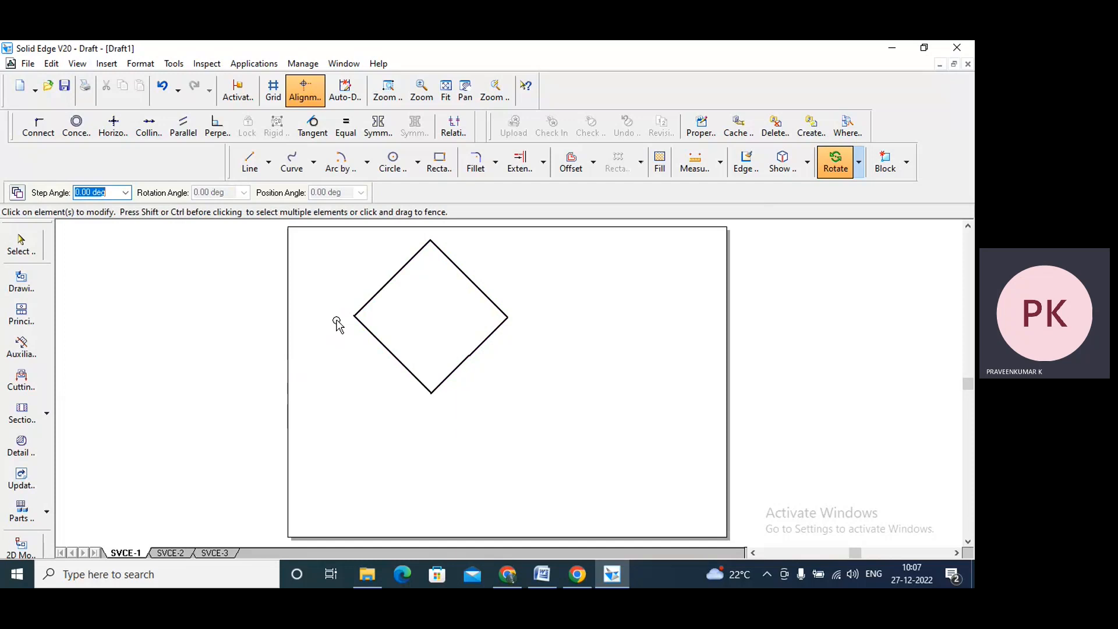
key("ctrl+z")
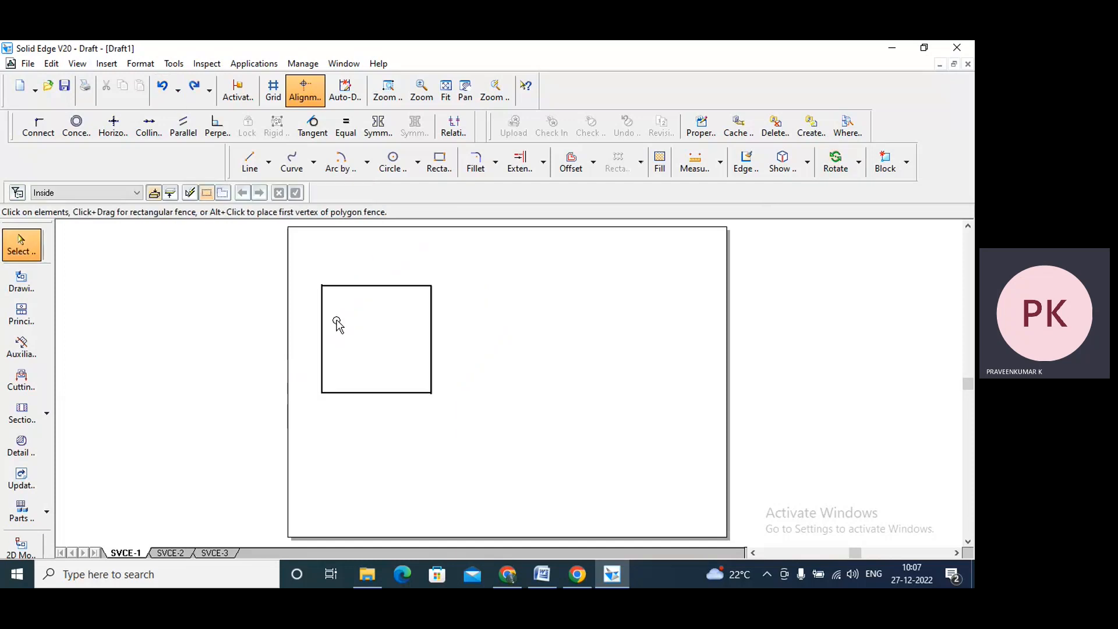
Step: Create a copy of the square rotated 45 degrees clockwise about its lower-right corner using Rotate with the Copy option
left_click(838, 164)
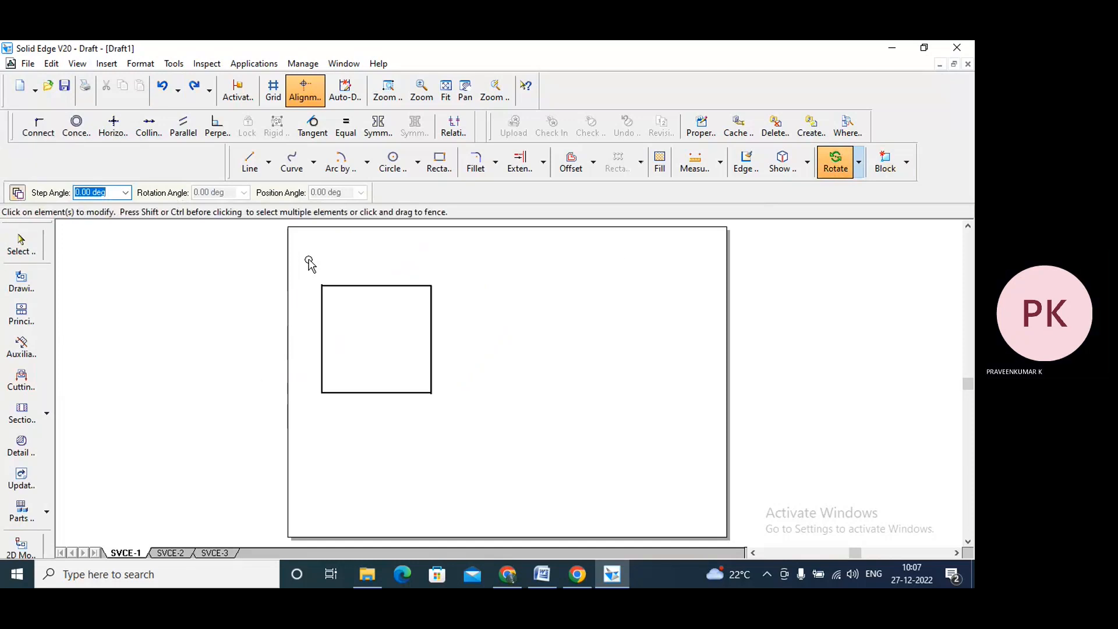
left_click_drag(302, 258, 498, 440)
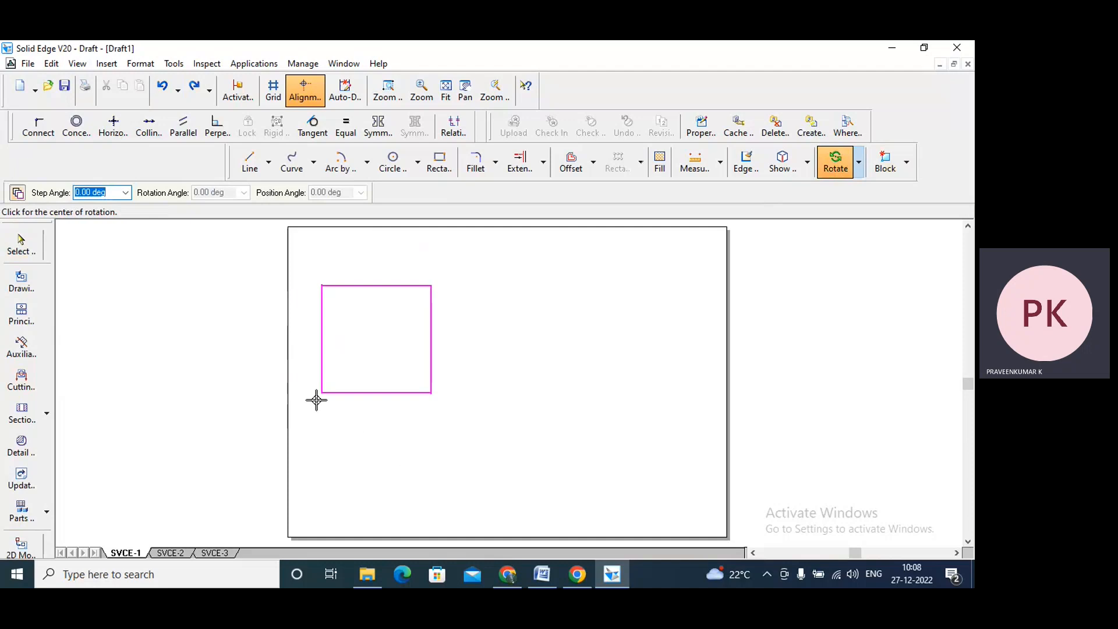
left_click(430, 393)
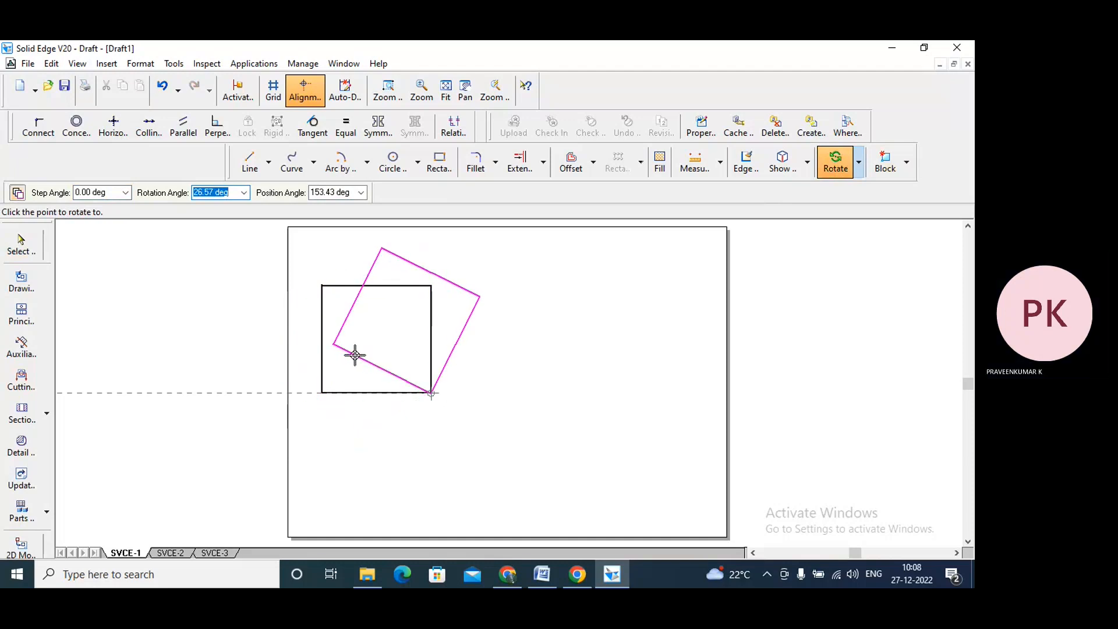
type("45")
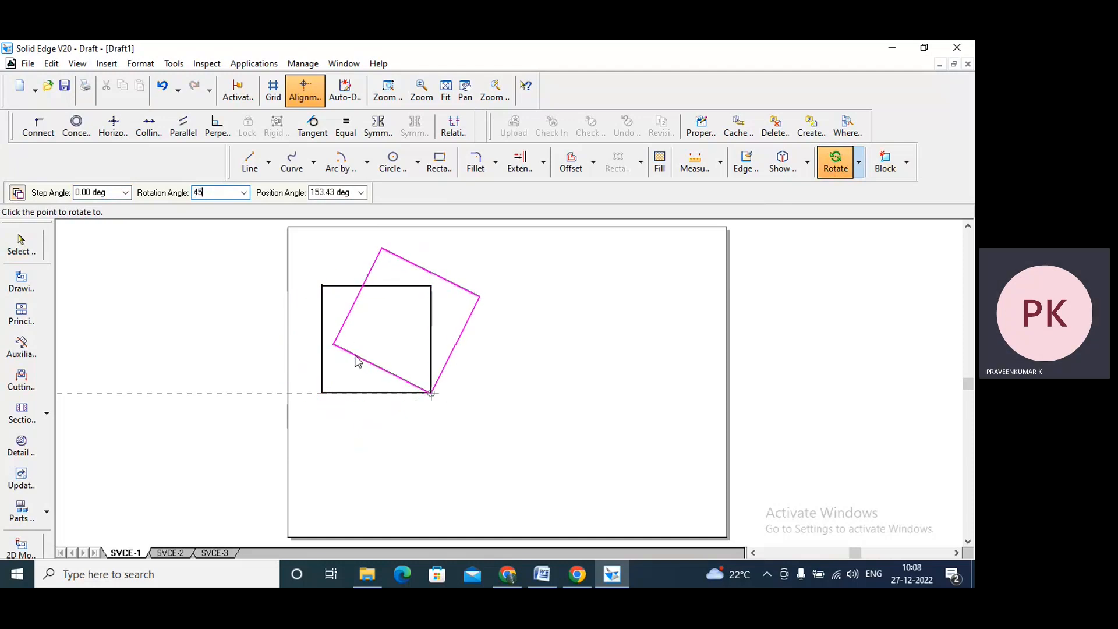
key("Tab")
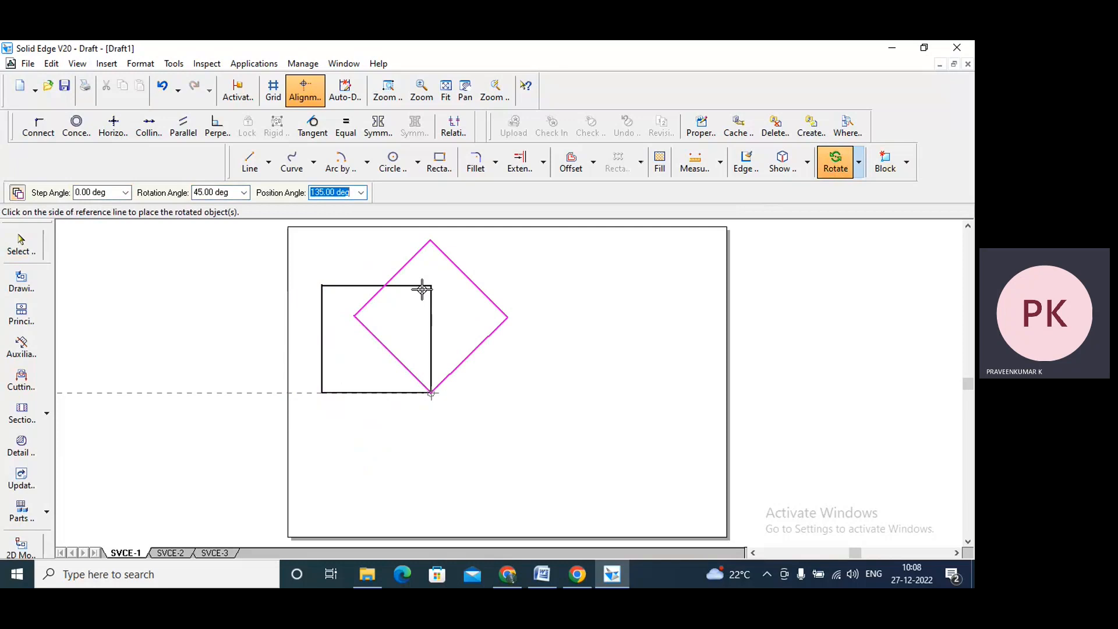
left_click(422, 290)
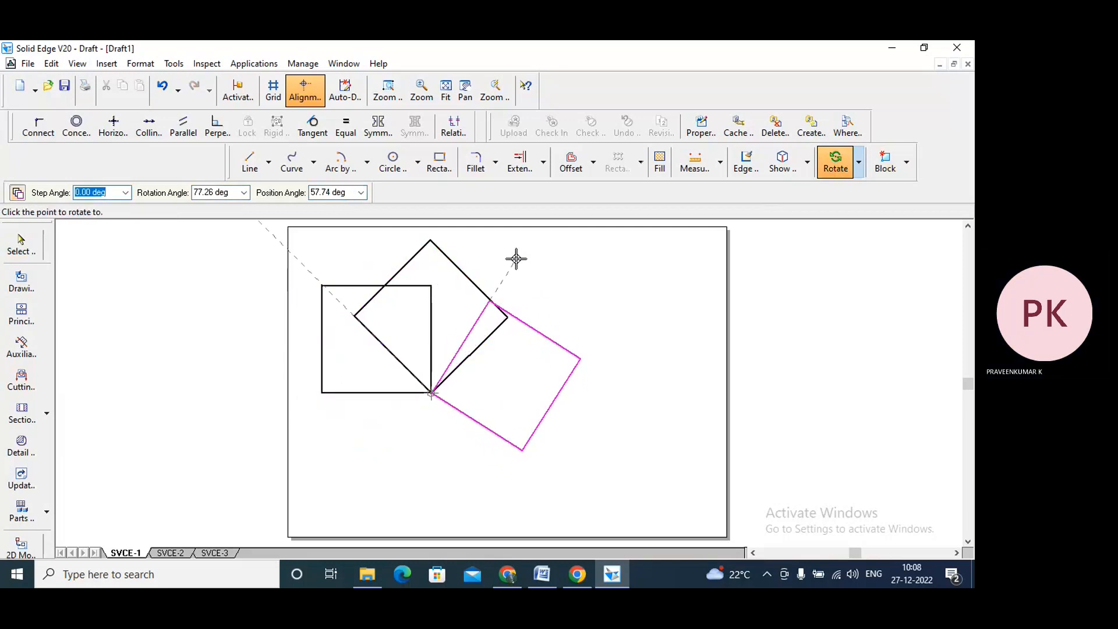
key("Escape")
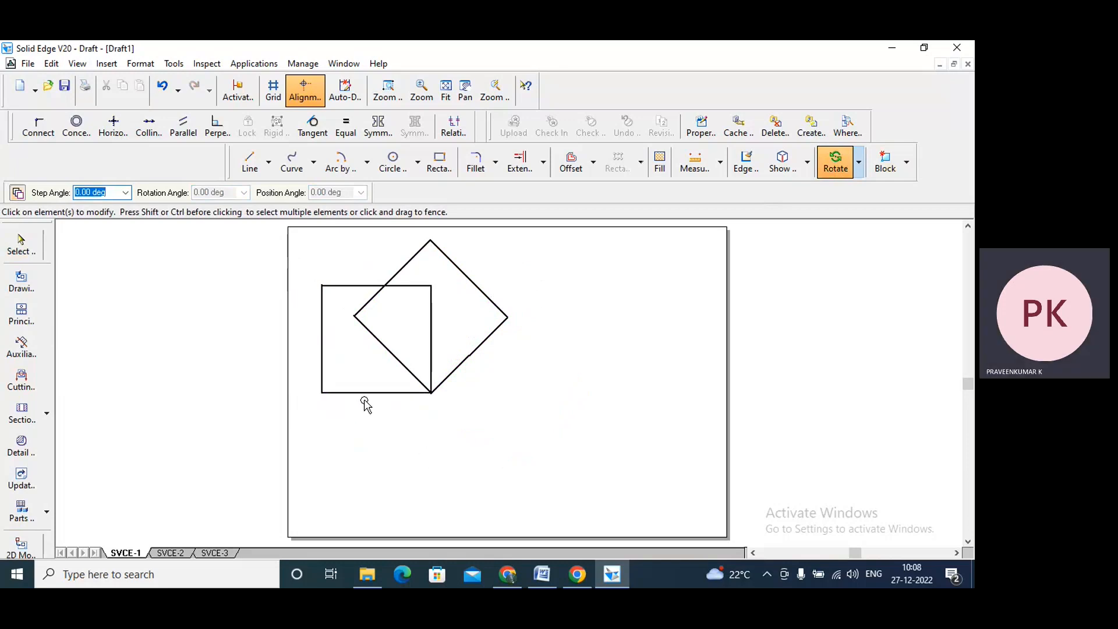
Step: Select the four sides of the original square, and undo the rotated copy
left_click(367, 394)
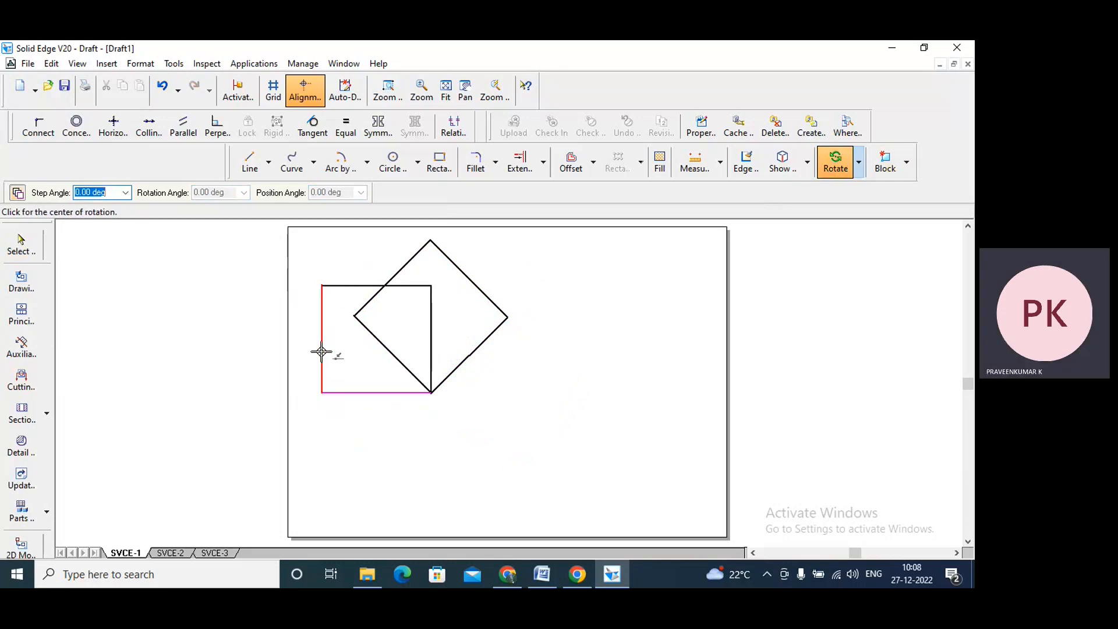
left_click(21, 245)
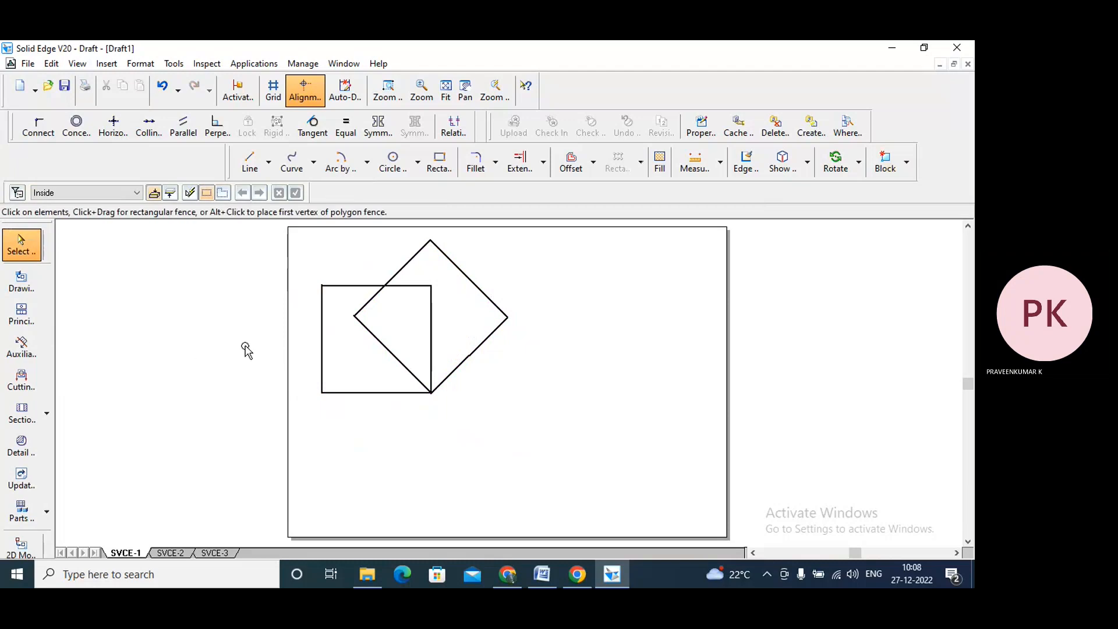
left_click(321, 343)
left_click(365, 393, "ctrl")
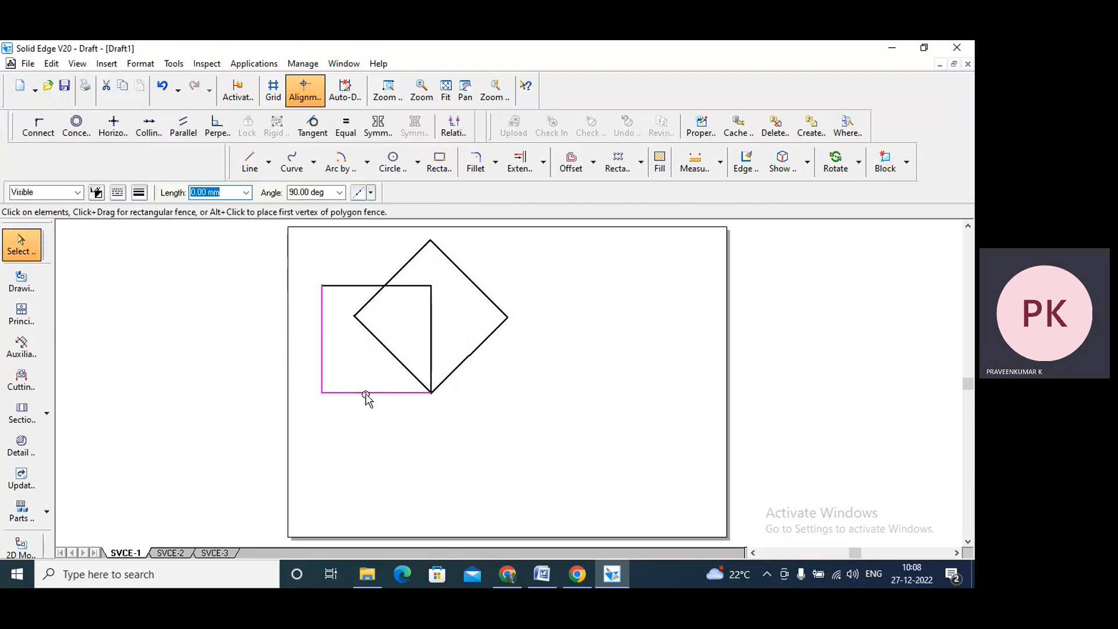
left_click(348, 286, "ctrl")
left_click(431, 318, "ctrl")
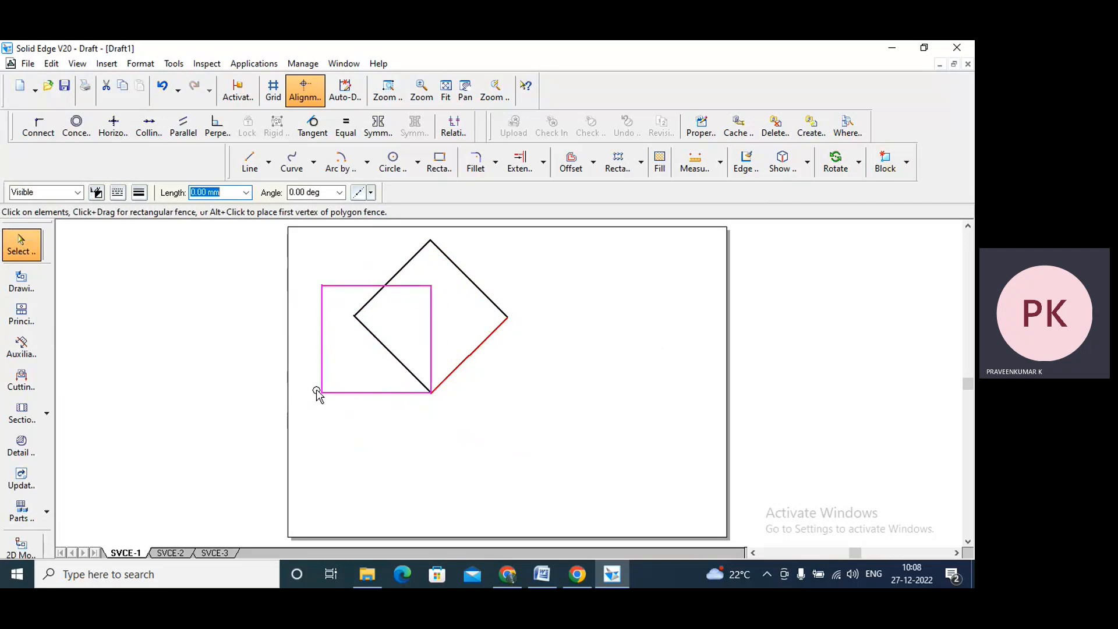
left_click(25, 246)
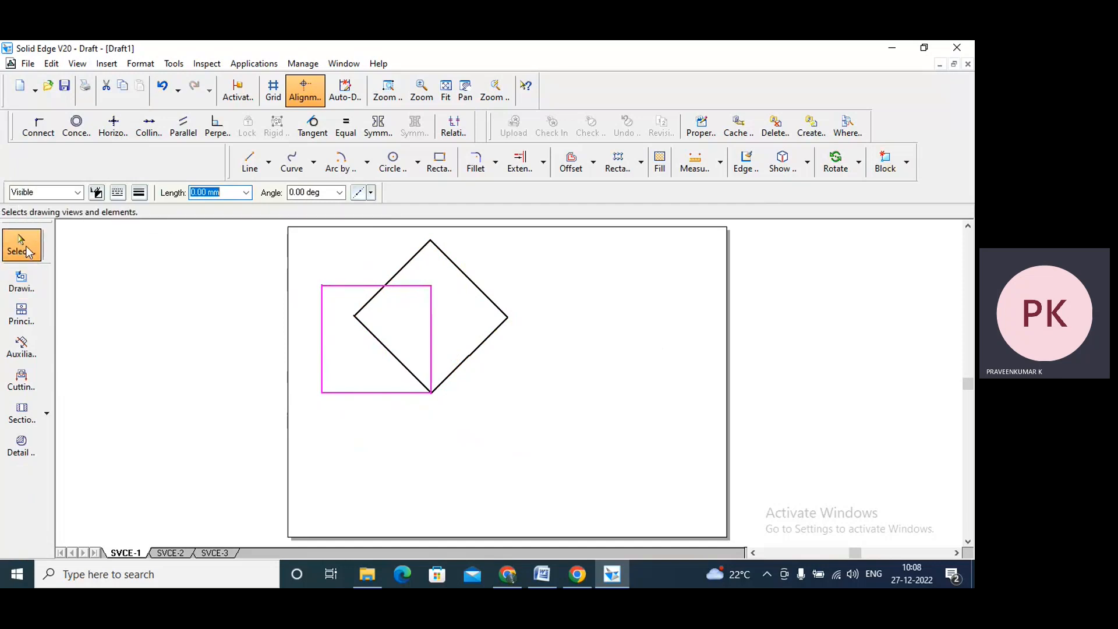
key("ctrl+z")
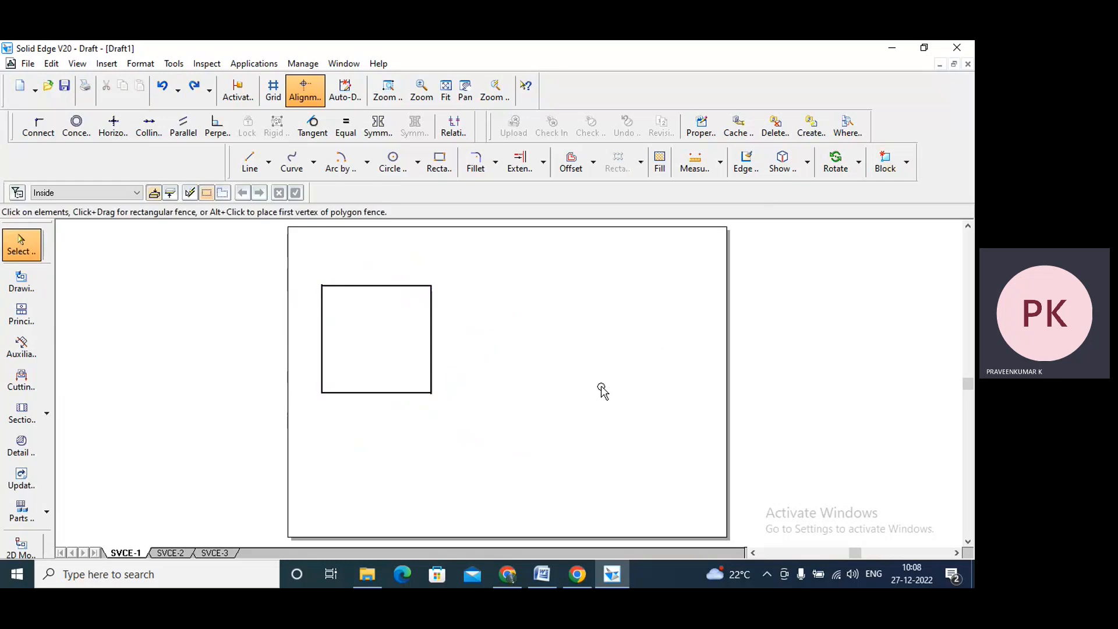
Step: Draw a vertical line just right of the square, extending slightly above and below it, and finish the Line command
left_click(859, 164)
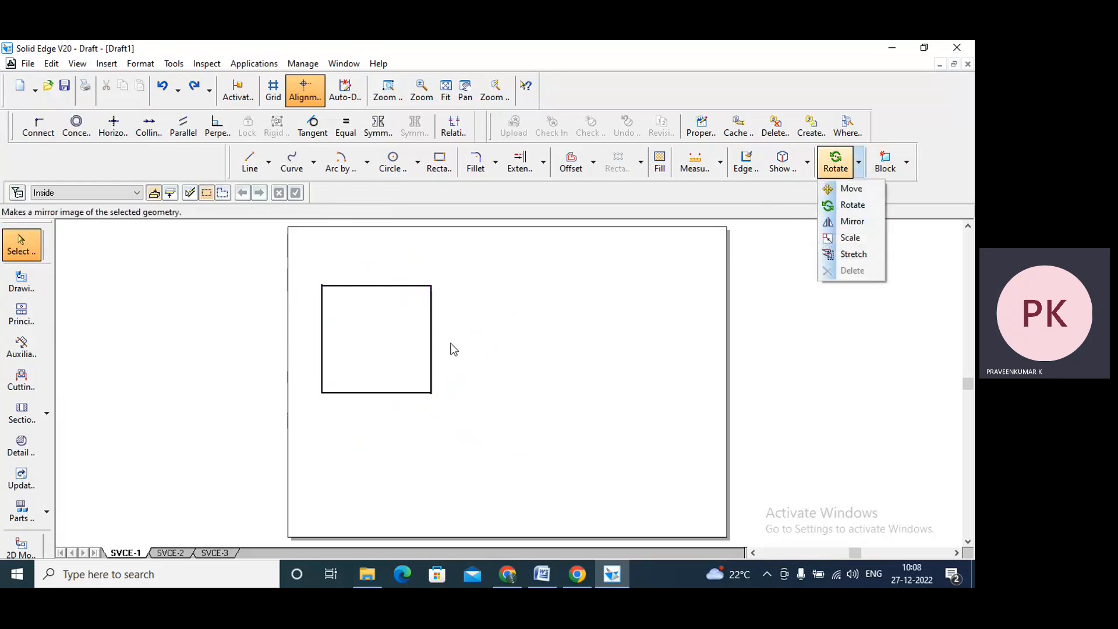
left_click(251, 166)
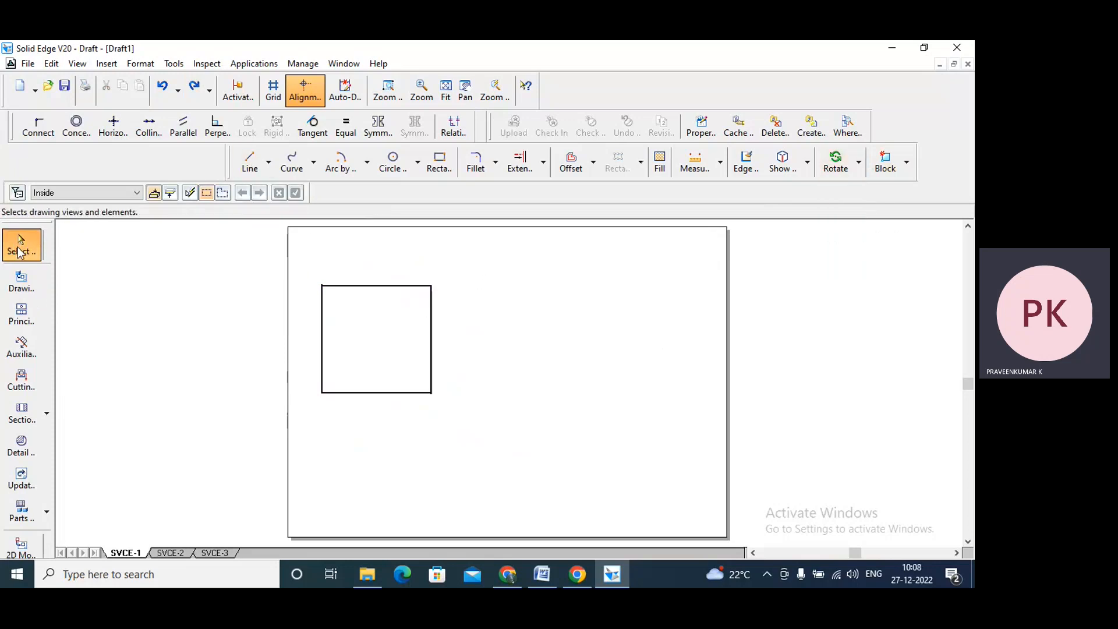
left_click(252, 163)
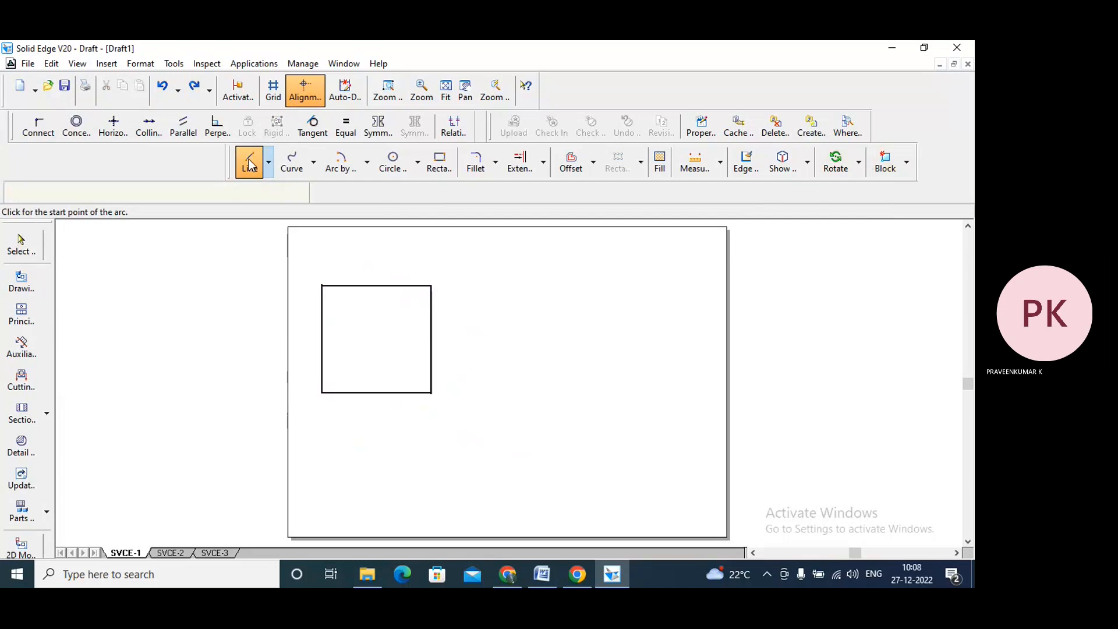
left_click(474, 260)
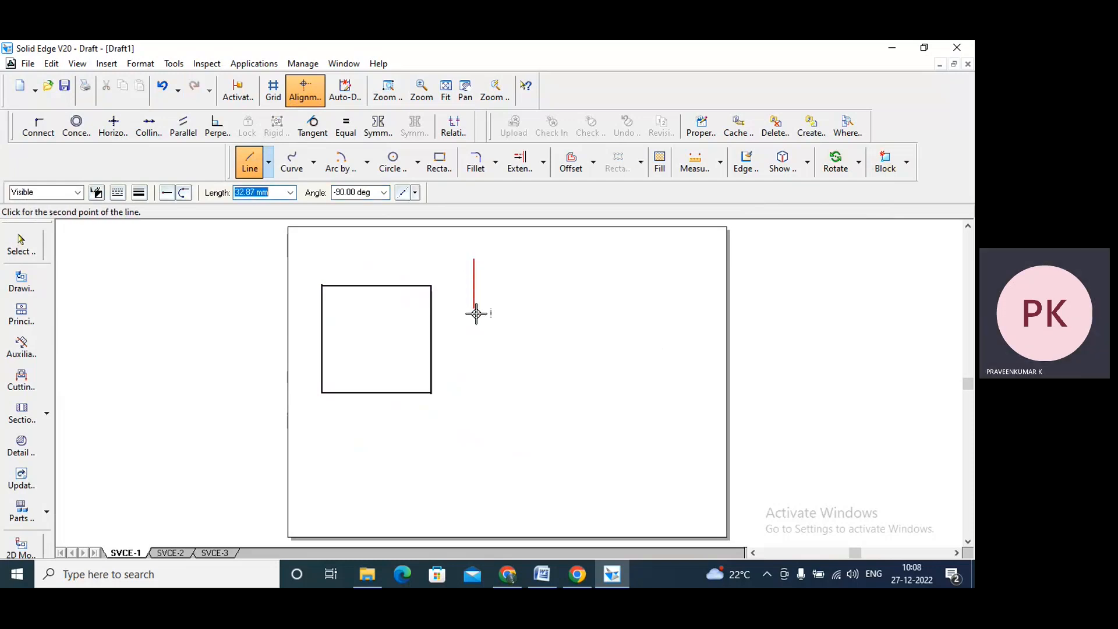
left_click(474, 420)
left_click(17, 248)
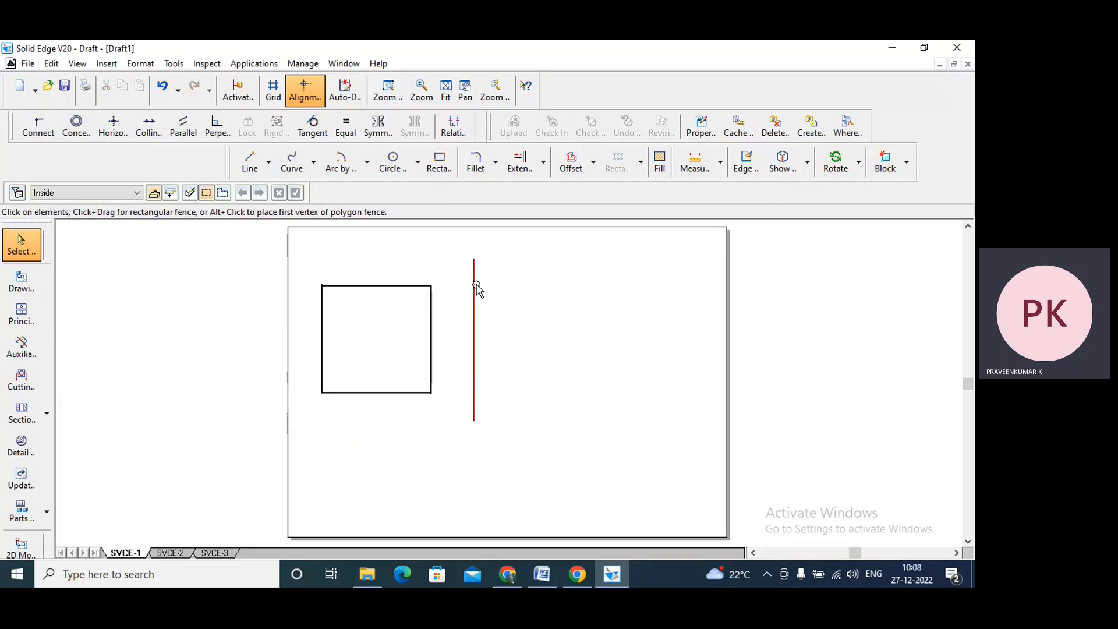
Step: Mirror a copy of the square about the vertical line using Mirror with the Copy option, and undo the mirrored copy
left_click(860, 166)
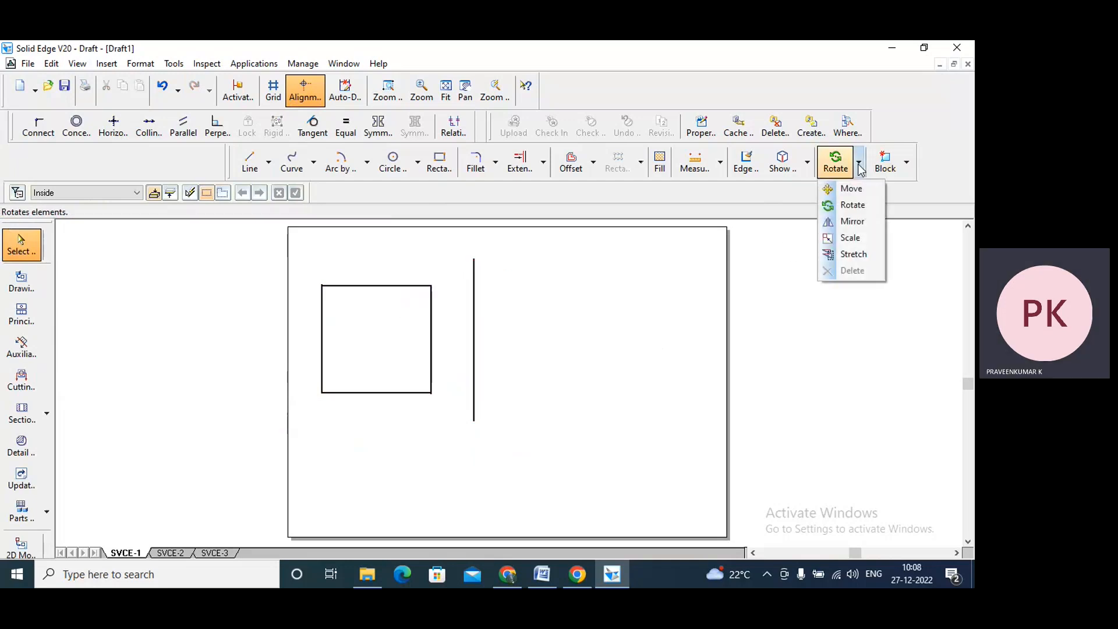
left_click(850, 224)
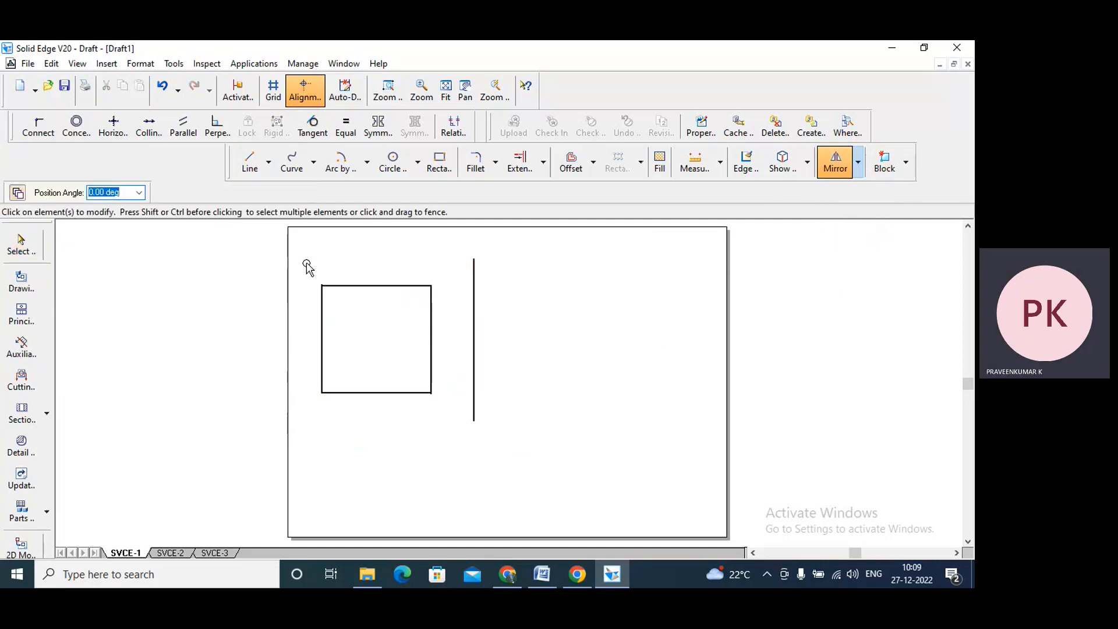
left_click_drag(304, 263, 445, 424)
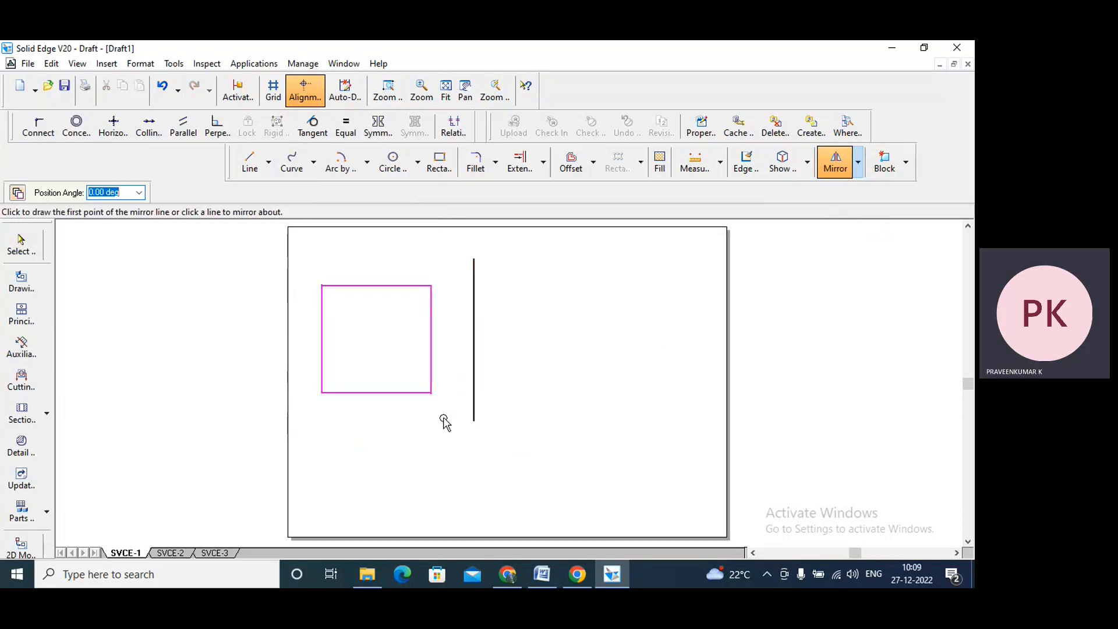
left_click(470, 306)
left_click(475, 290)
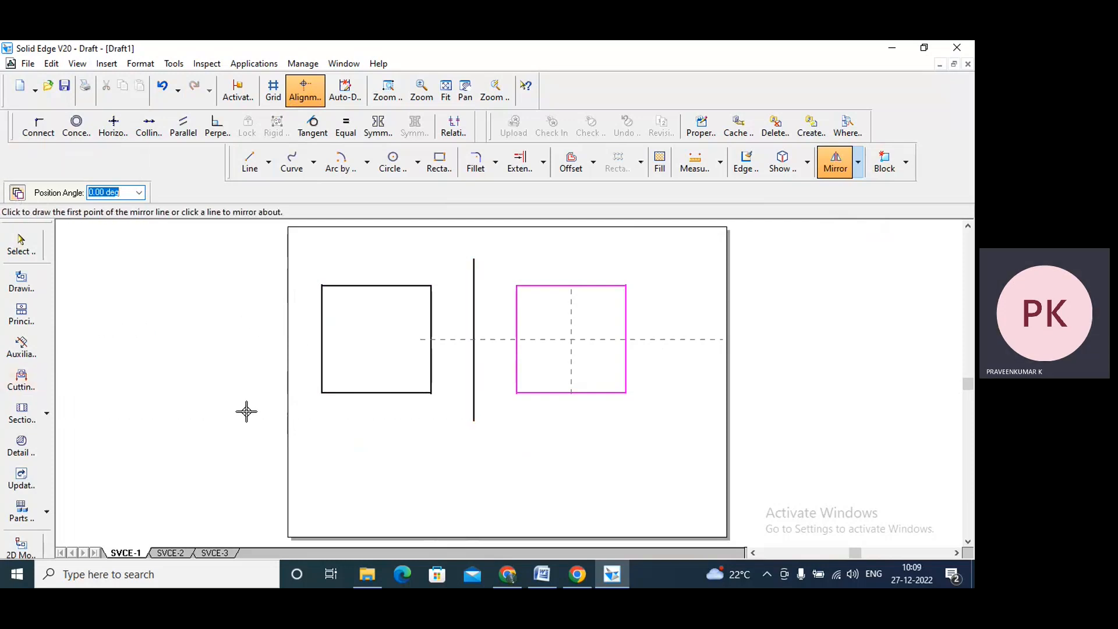
key("ctrl+z")
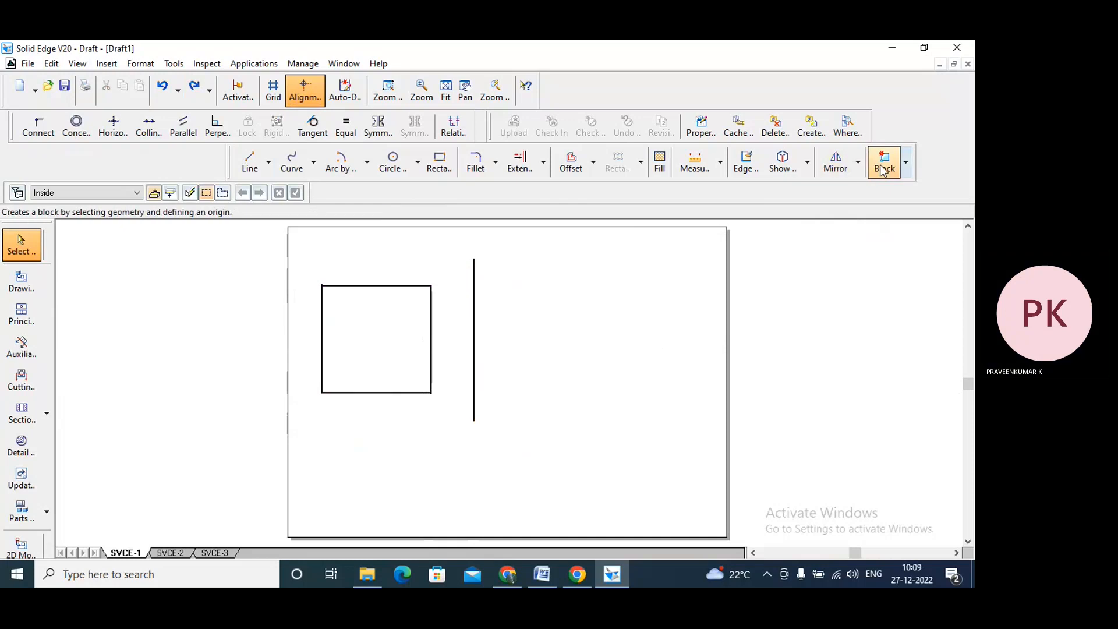
Step: Mirror the square about the vertical line with the Copy option off, and undo the mirroring
left_click(833, 169)
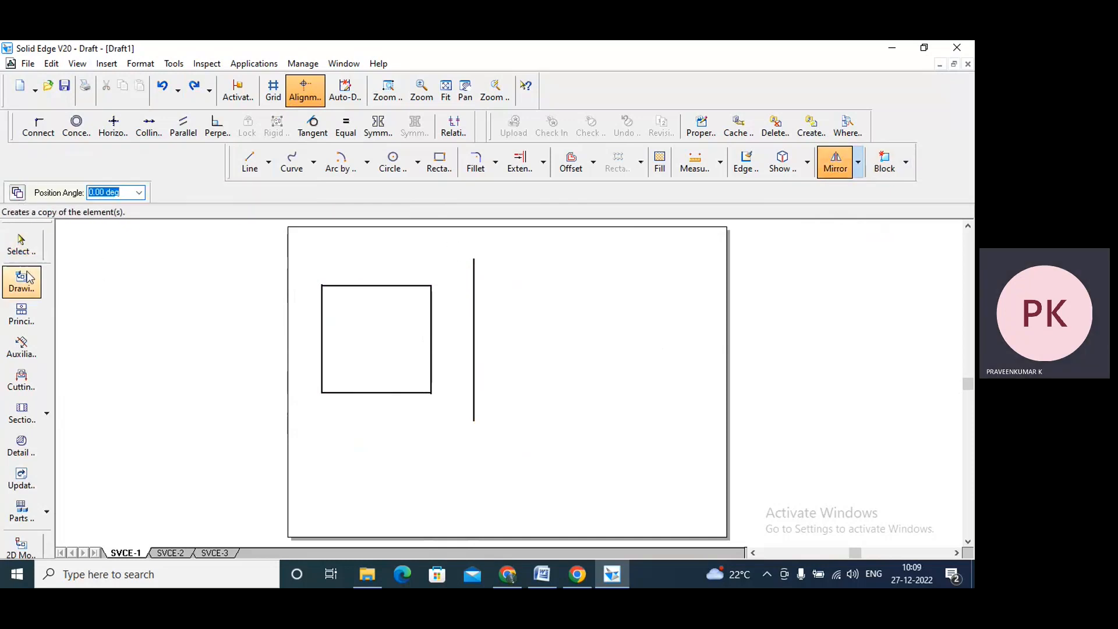
mouse_move(306, 265)
left_mouse_down()
mouse_move(431, 344)
mouse_move(444, 416)
left_mouse_up()
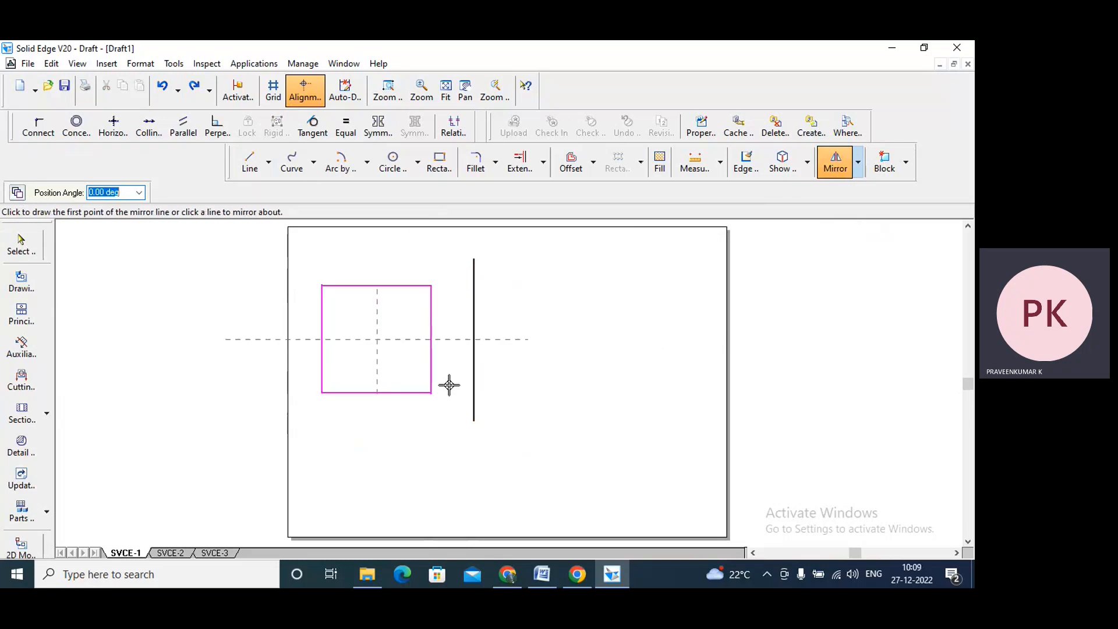
left_click(474, 260)
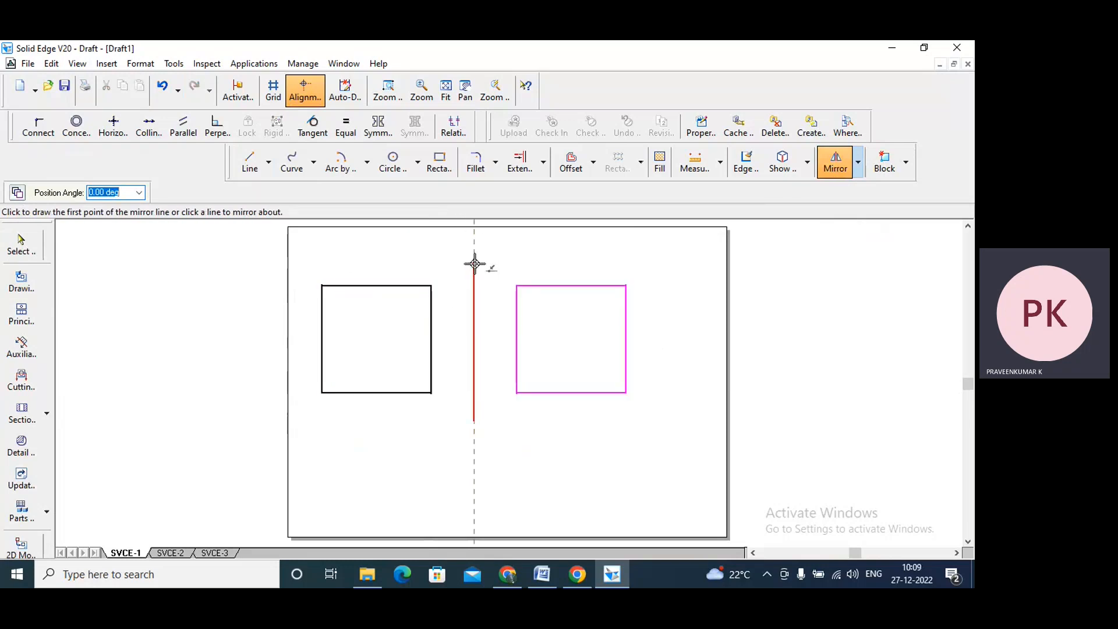
left_click(475, 264)
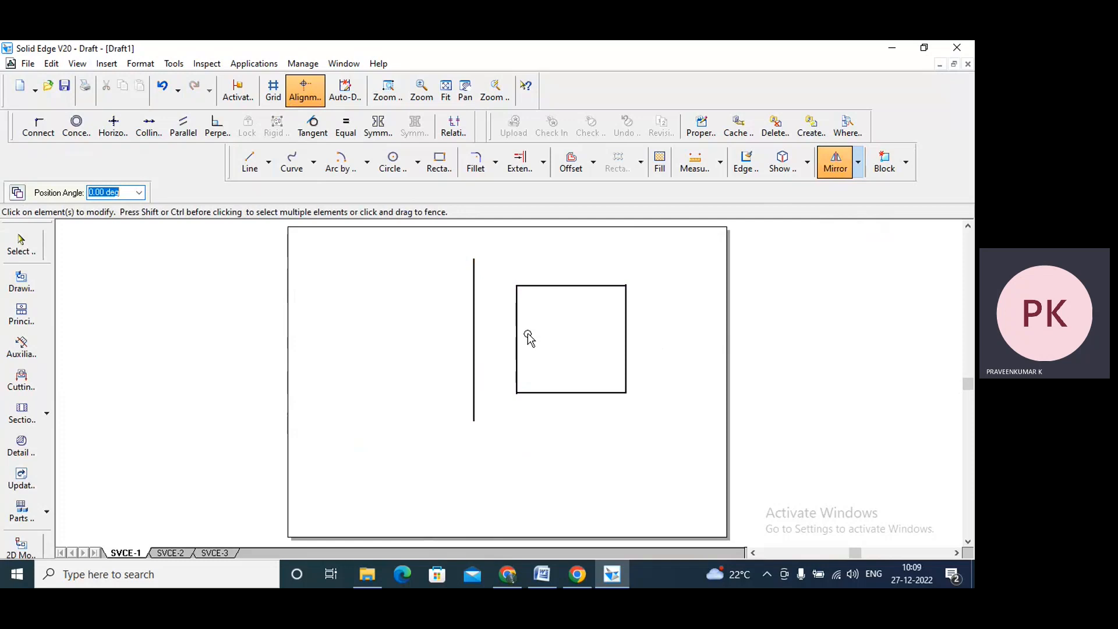
key("ctrl+z")
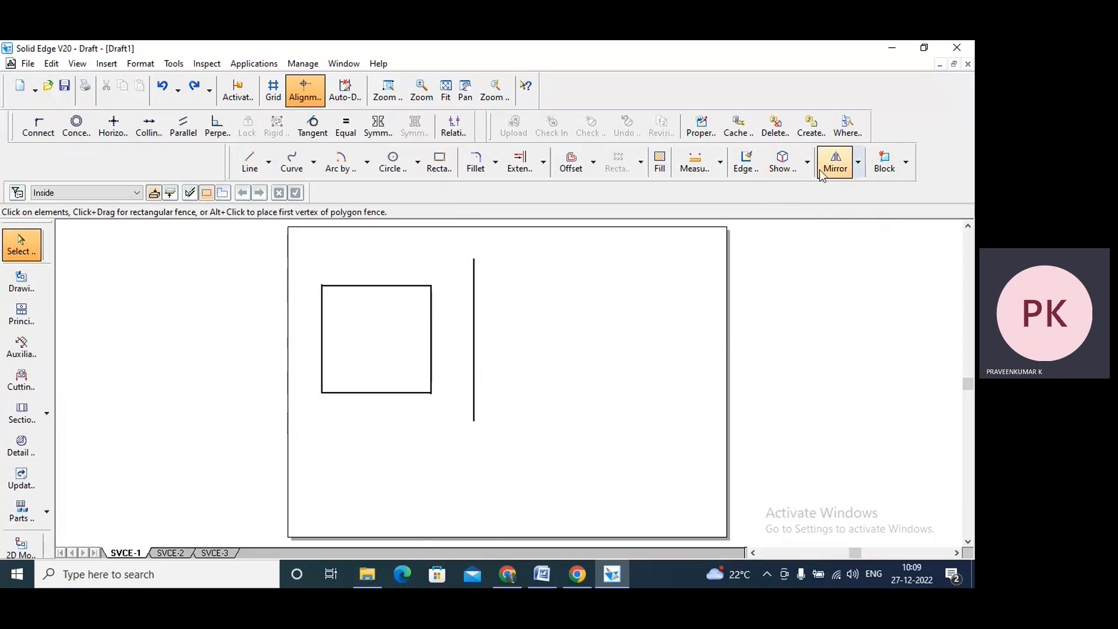
Step: Delete the vertical mirror line beside the square
left_click(857, 168)
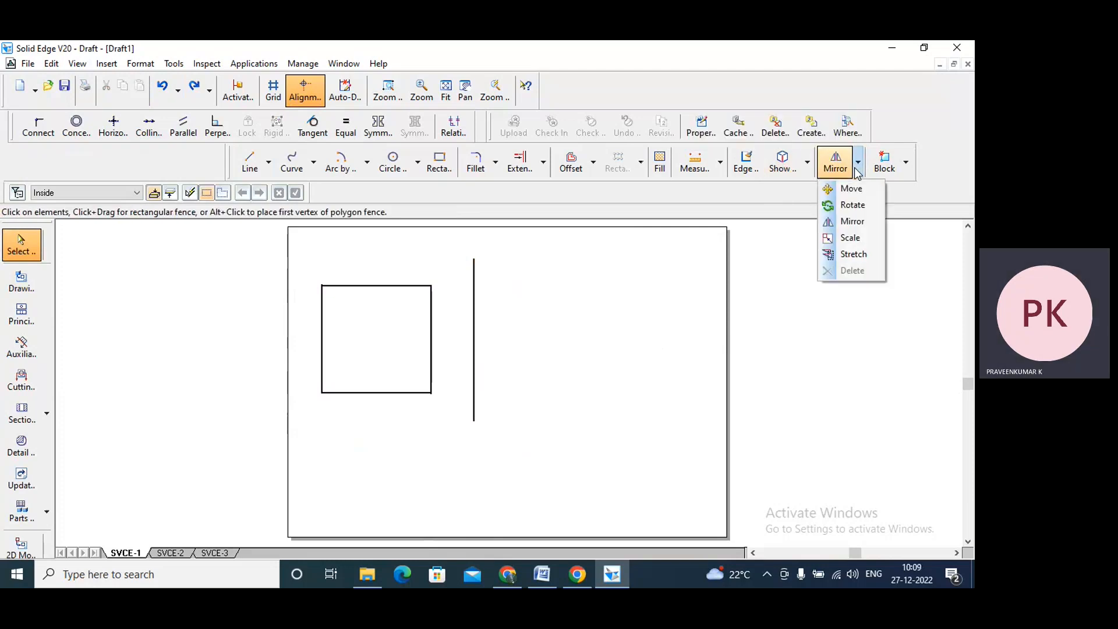
left_click(741, 318)
left_click_drag(466, 450, 505, 237)
key("Delete")
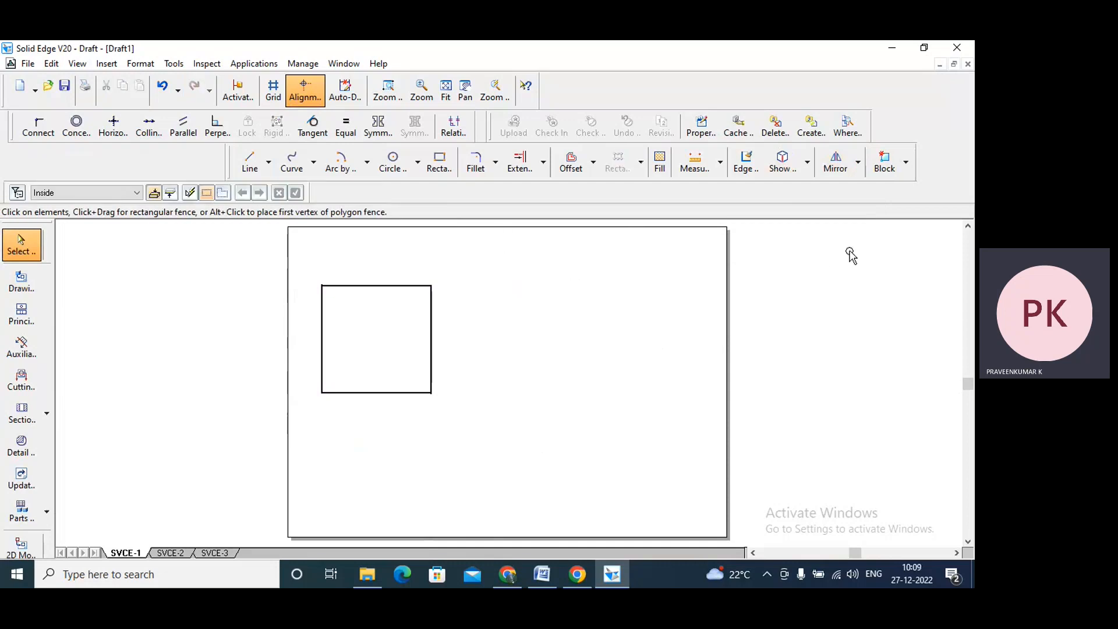
Step: Scale the whole square by a factor of 2 without copying, placing the scale center just outside its left side
left_click(859, 166)
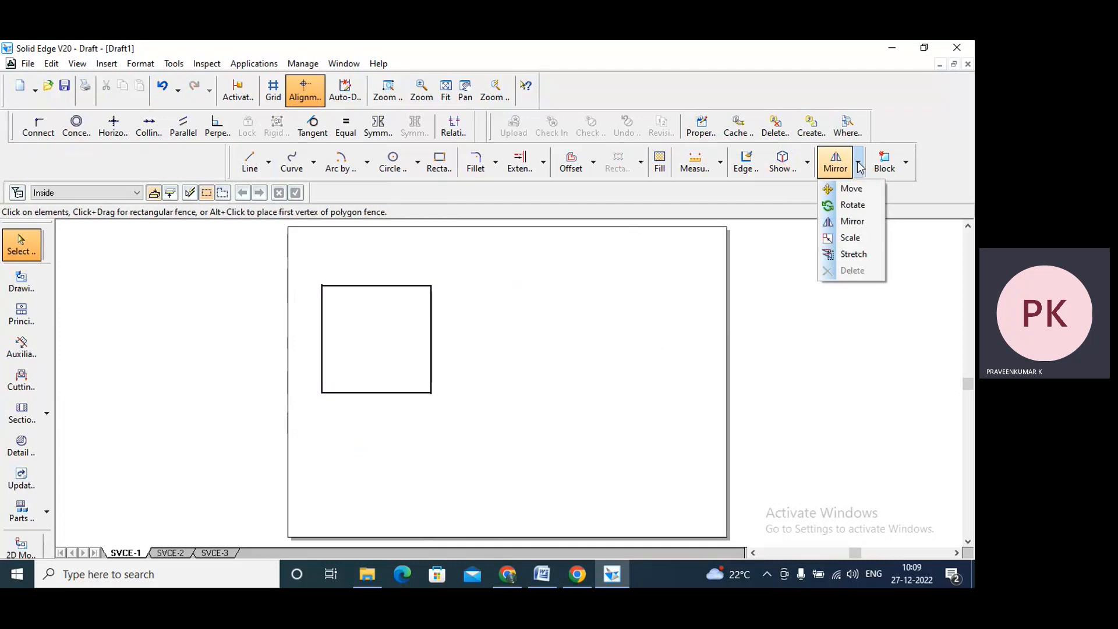
left_click(857, 239)
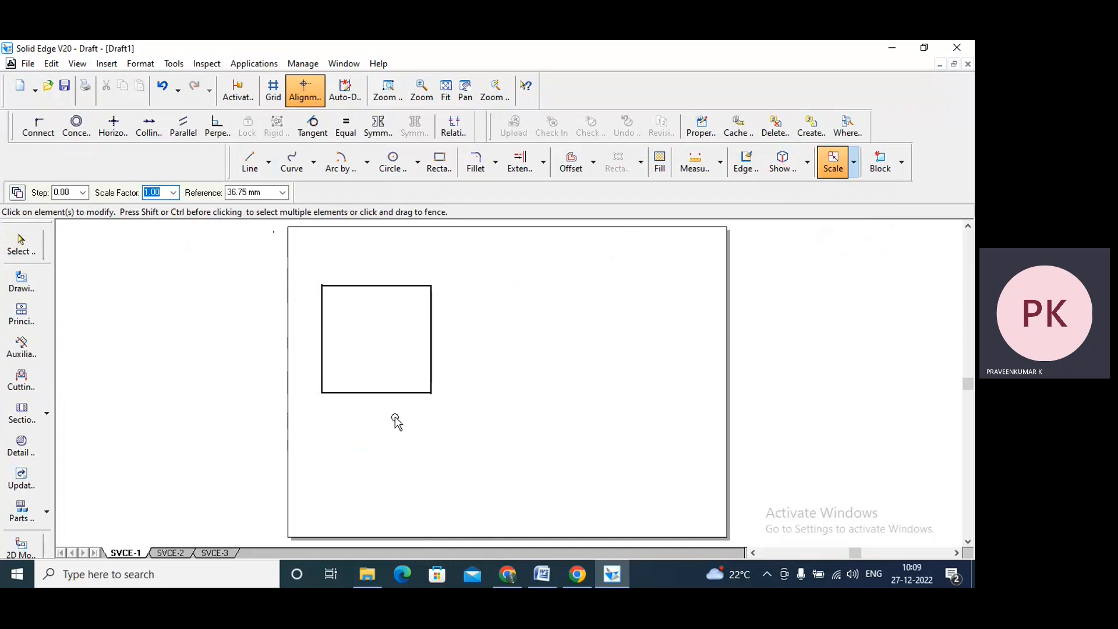
left_click_drag(308, 426, 454, 252)
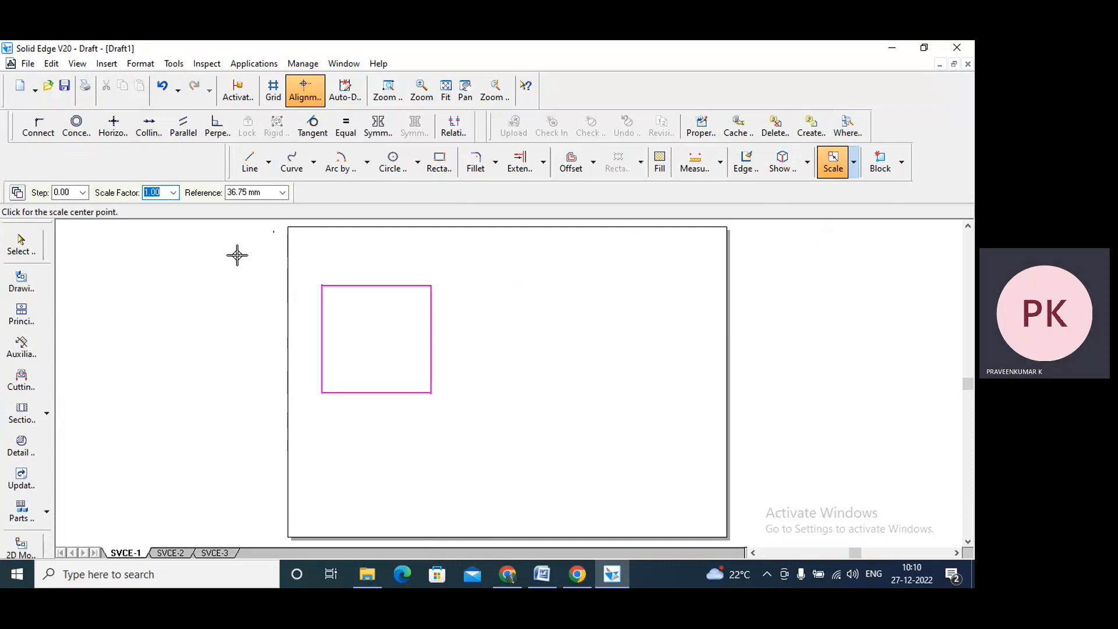
left_click(174, 192)
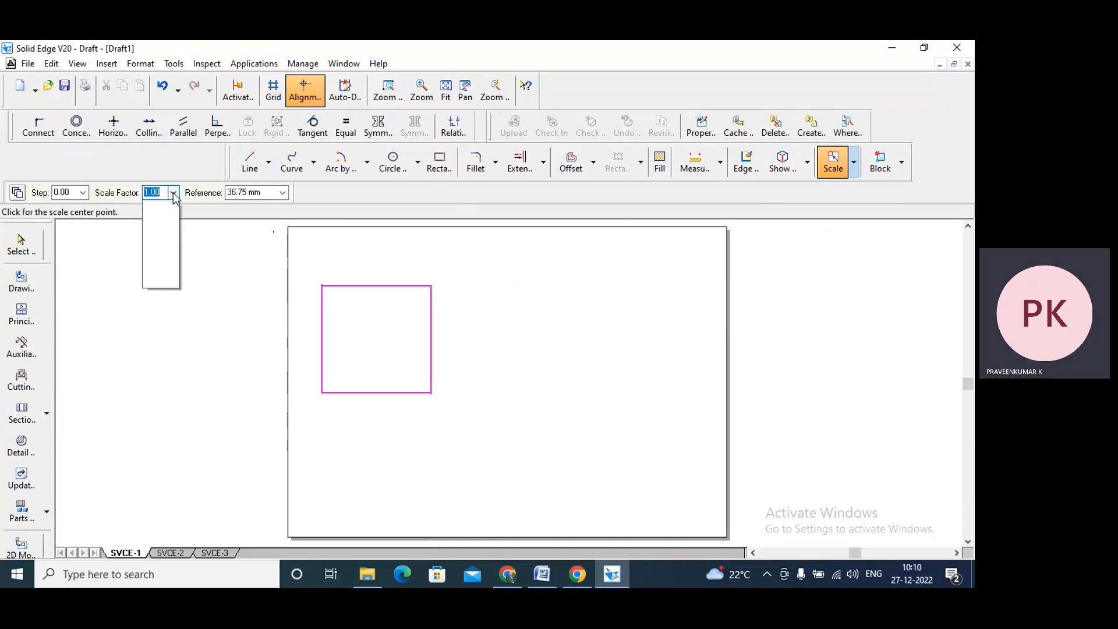
type("2")
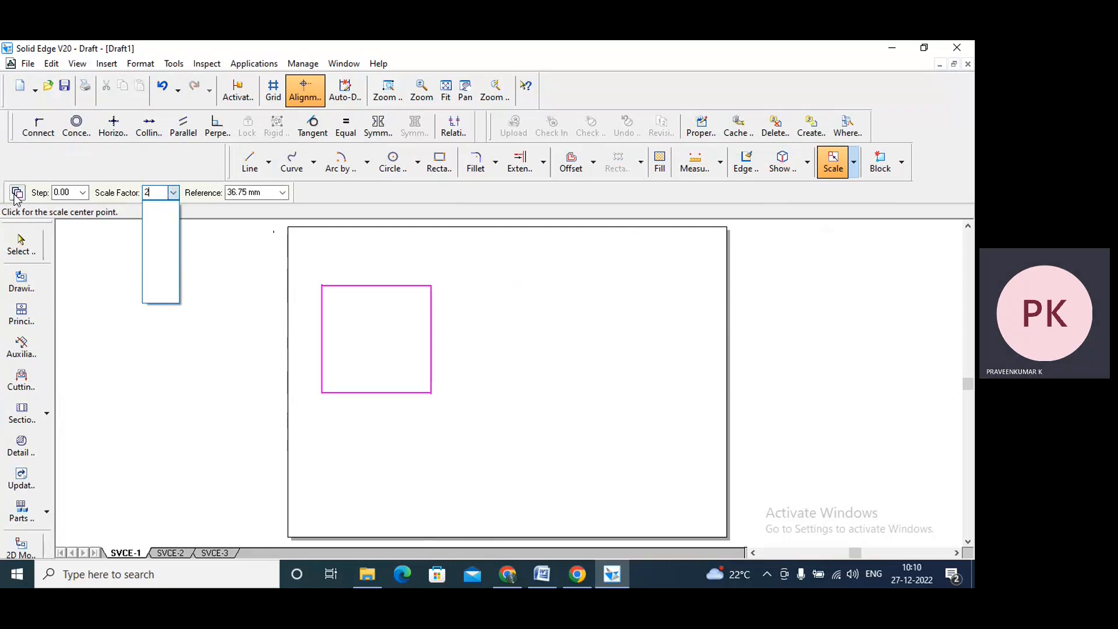
key("Tab")
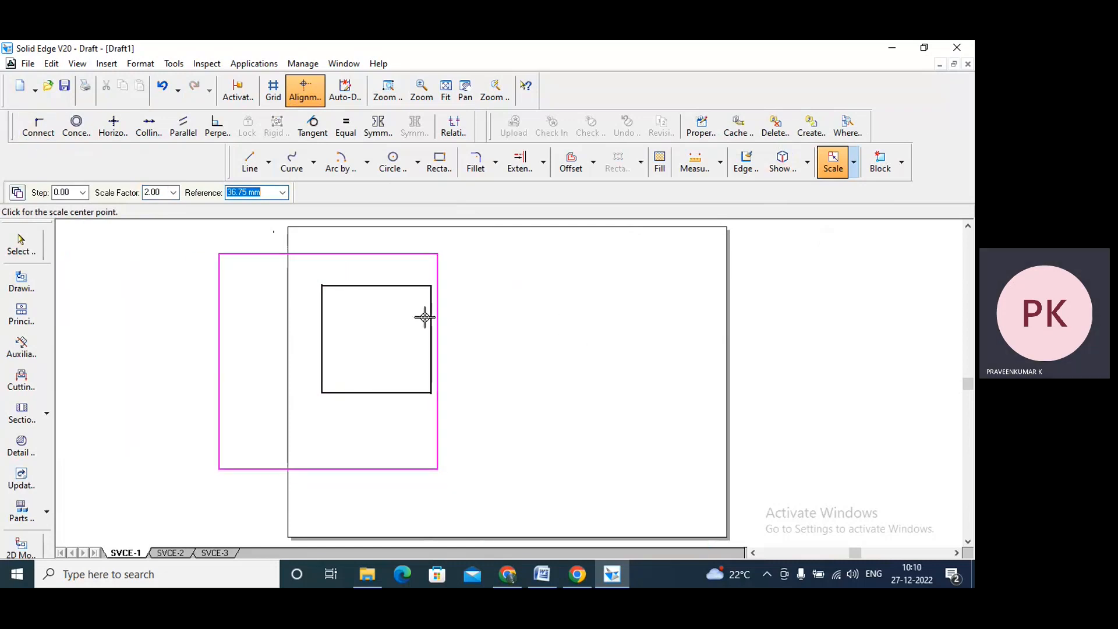
left_click(309, 318)
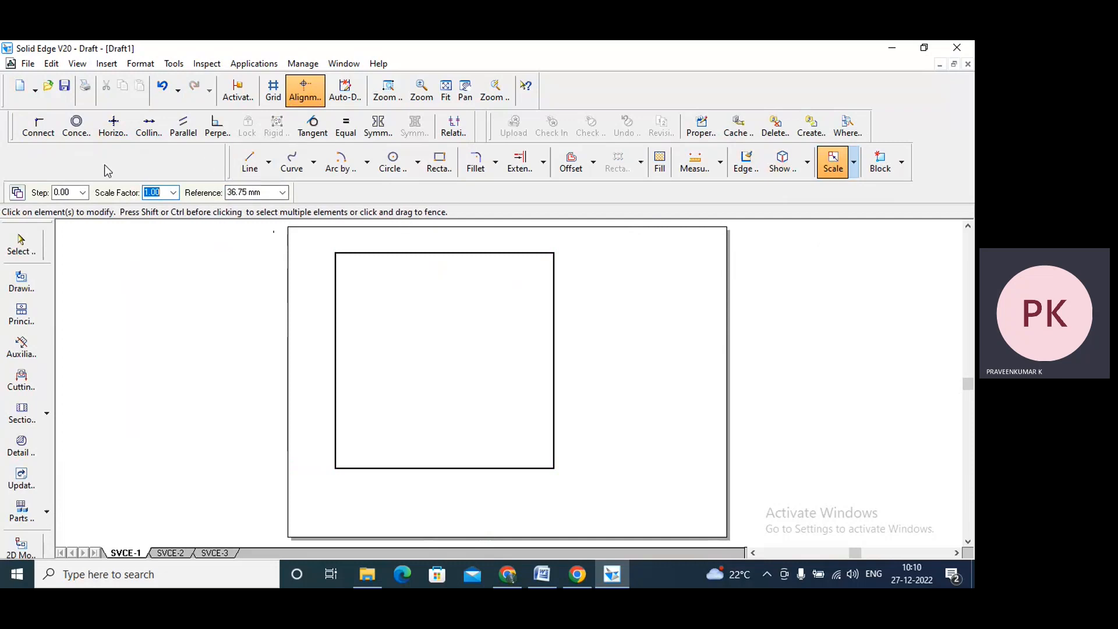
Step: Move the Drawing toolbar to the left end of its row, and return to the Select tool
left_click_drag(229, 165, 2, 168)
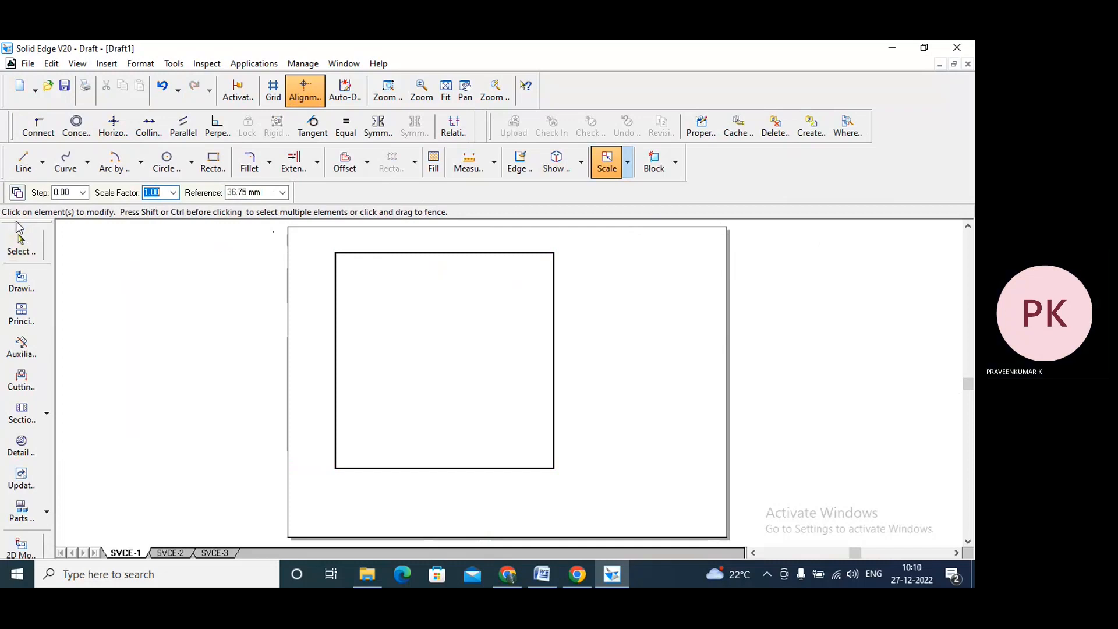
left_click(20, 242)
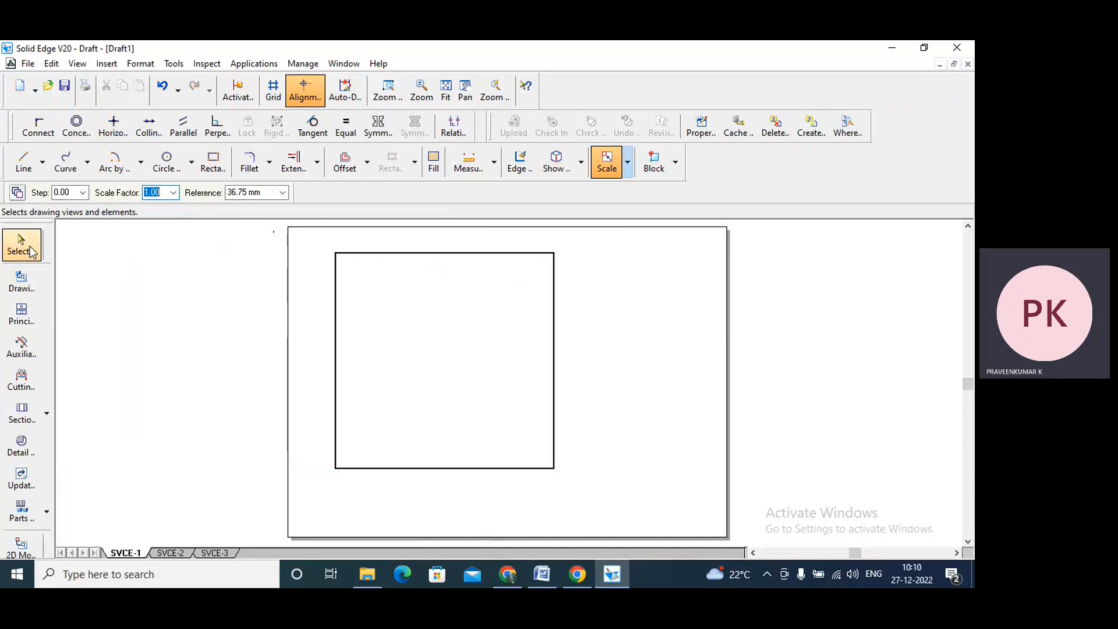
left_click(173, 63)
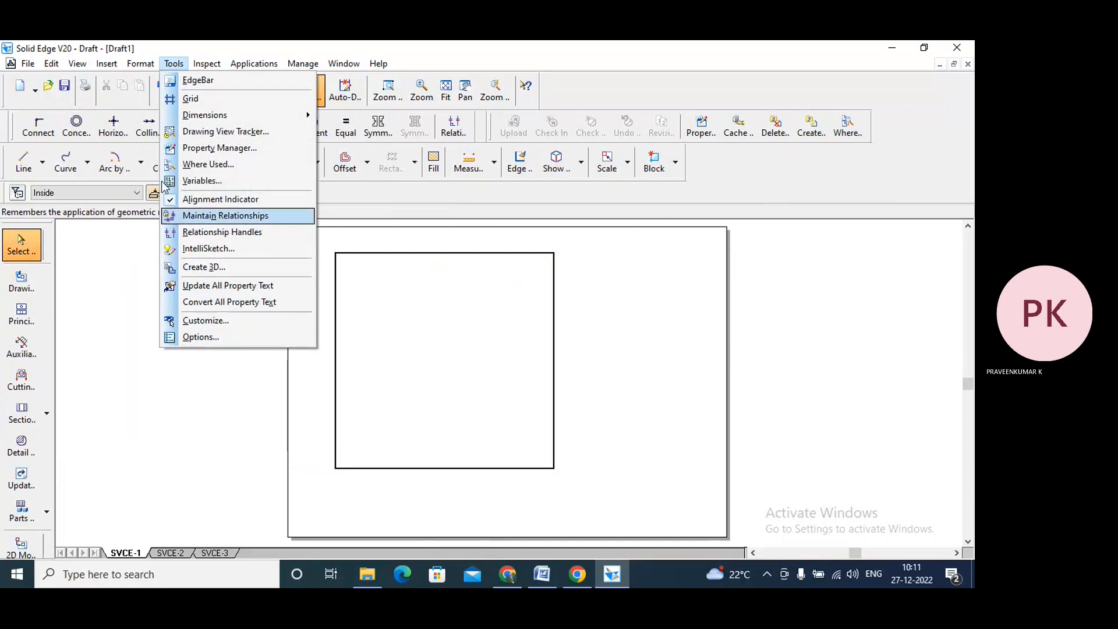
left_click(173, 64)
left_click(173, 64)
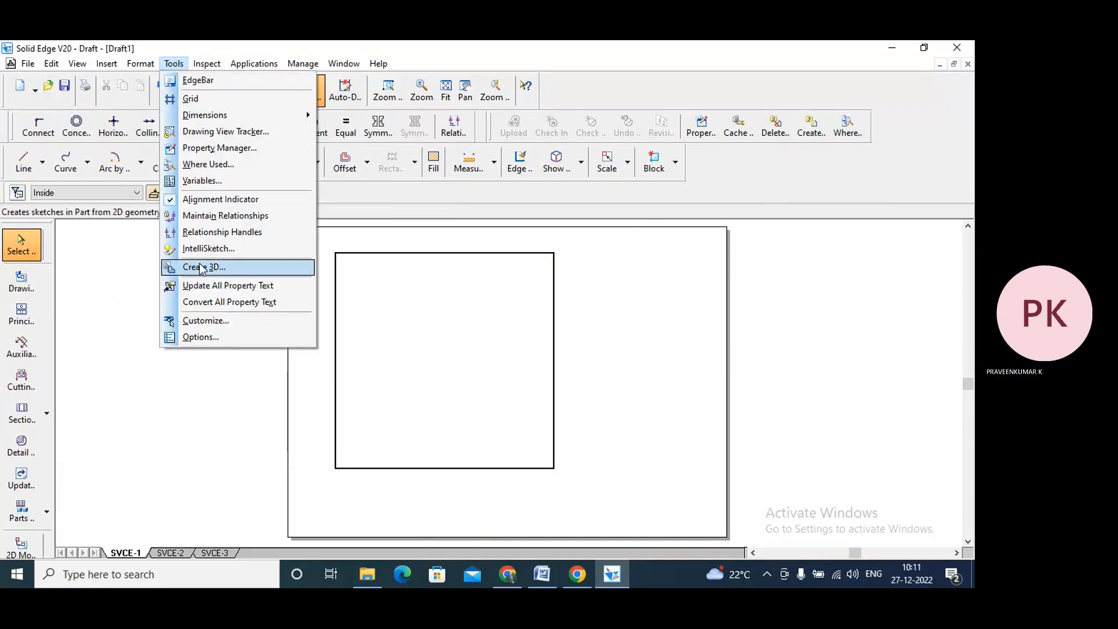
left_click(212, 337)
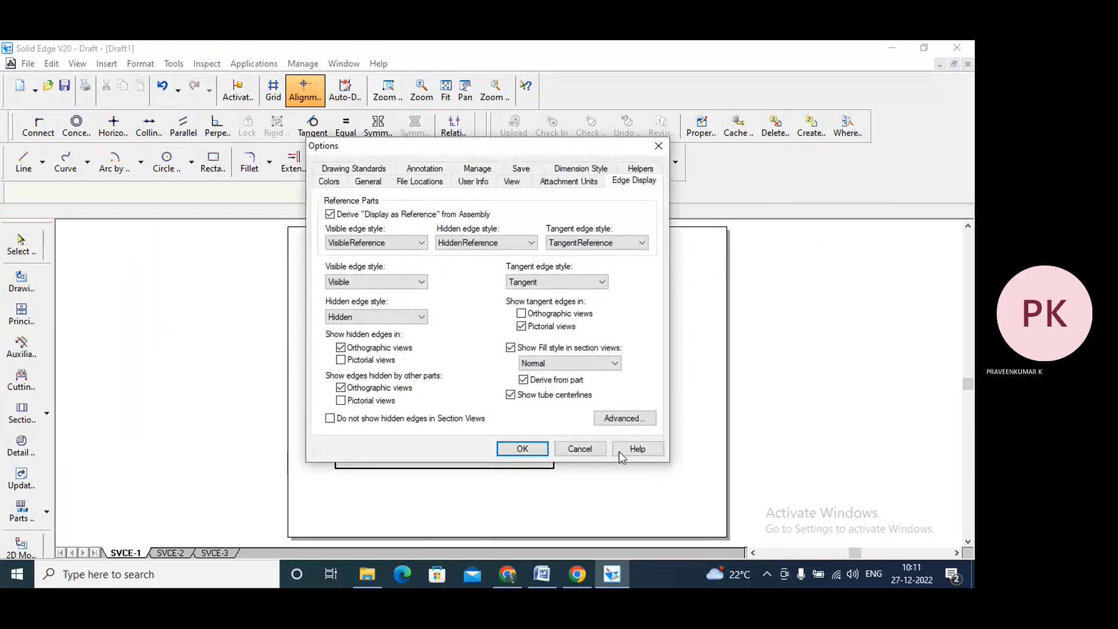
left_click(580, 449)
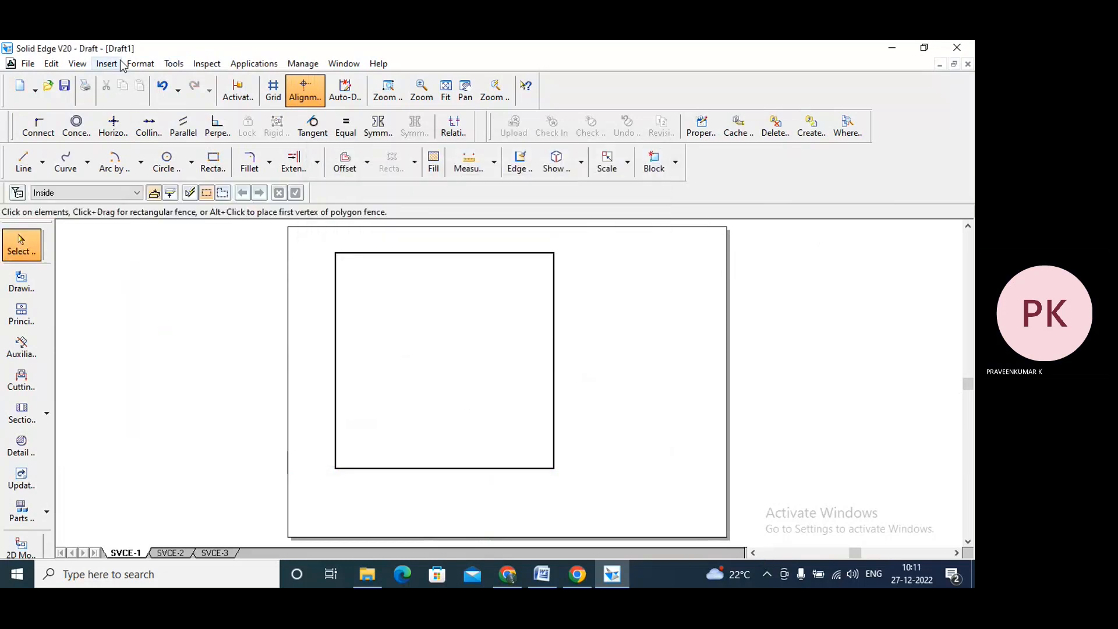
left_click(78, 64)
mouse_move(129, 242)
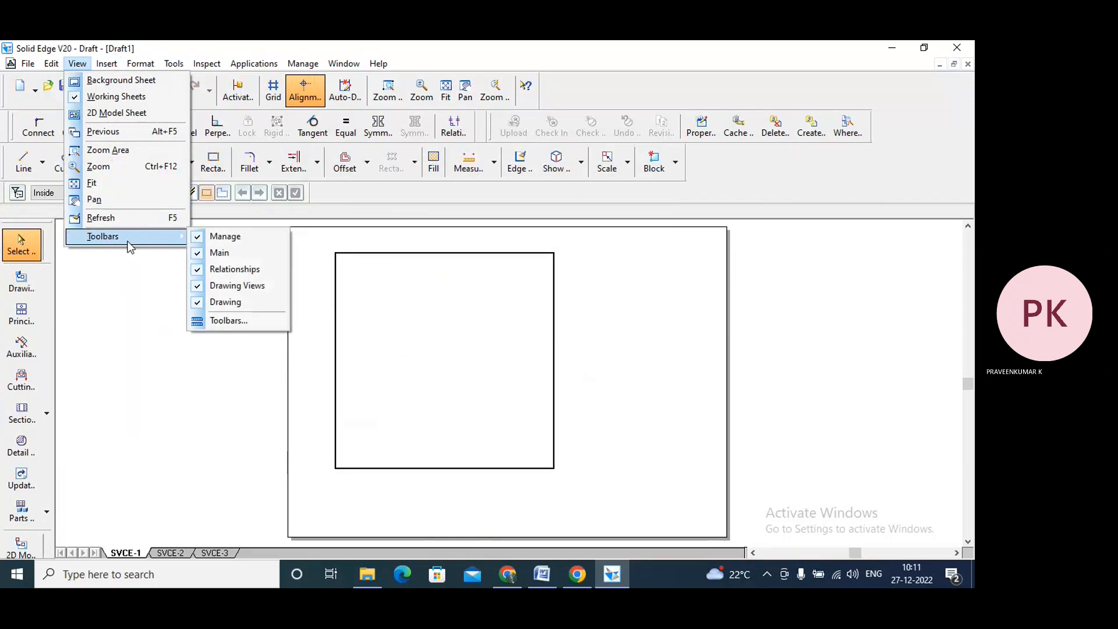
left_click(115, 347)
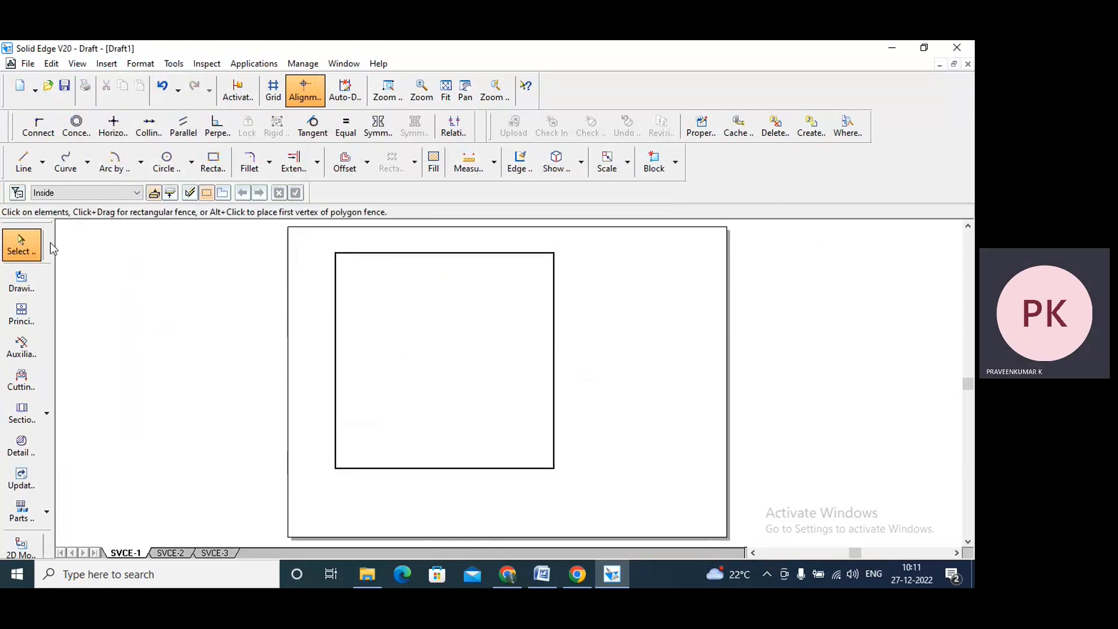
Step: Undock the vertical Drawing Views toolbar and dock it horizontally in the row directly below the Drawing toolbar
left_click_drag(26, 222, 93, 239)
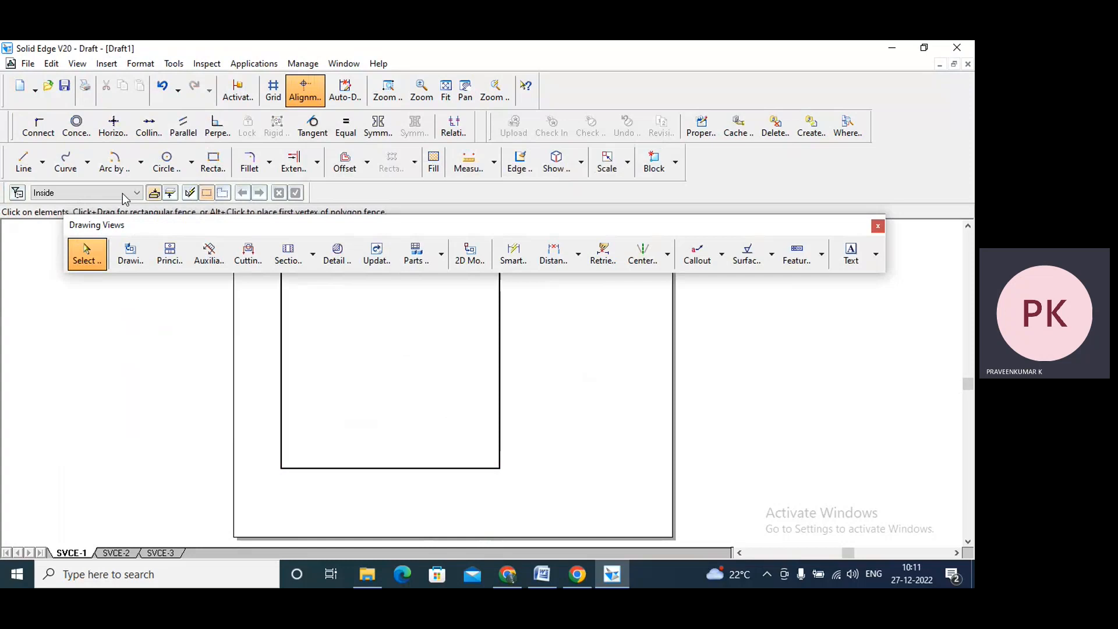
left_click_drag(120, 225, 117, 179)
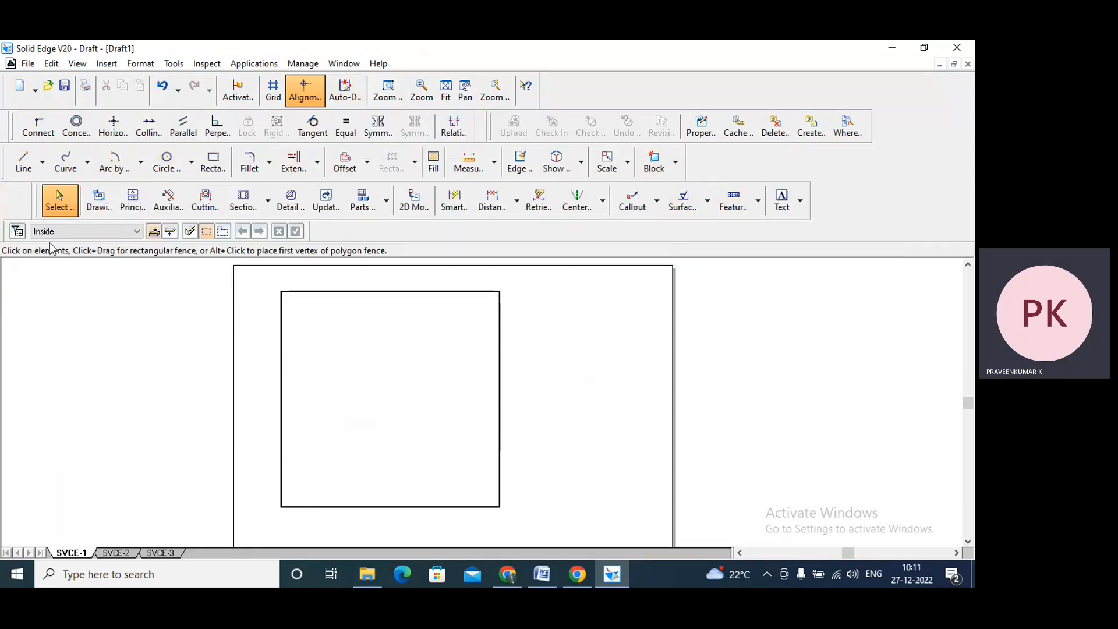
left_click_drag(33, 201, 23, 308)
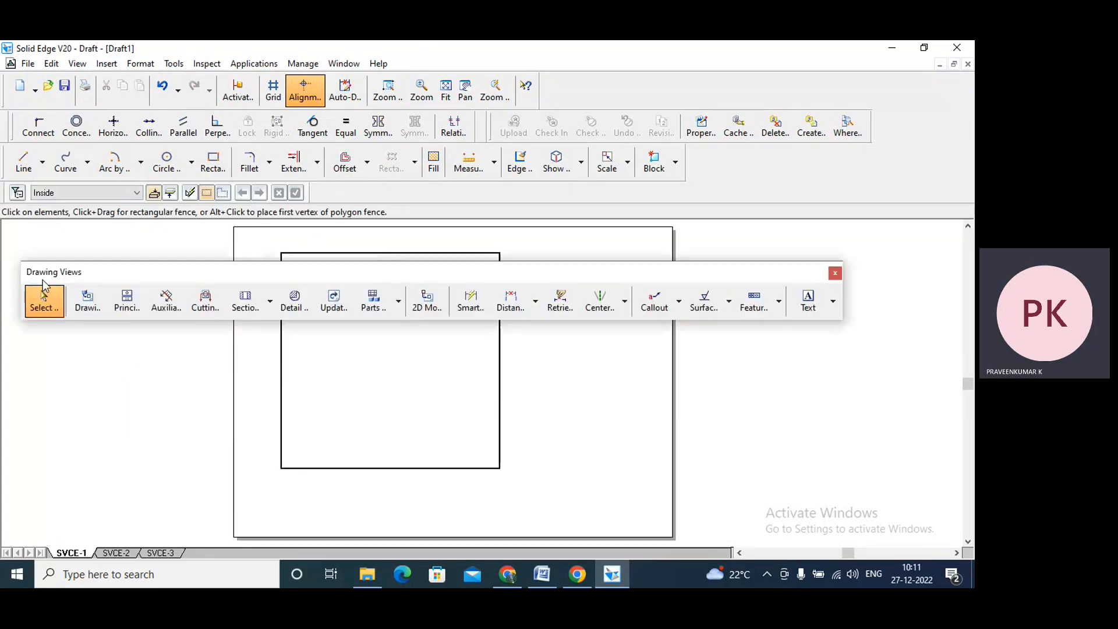
mouse_move(147, 275)
left_mouse_down()
mouse_move(133, 173)
mouse_move(123, 169)
left_mouse_up()
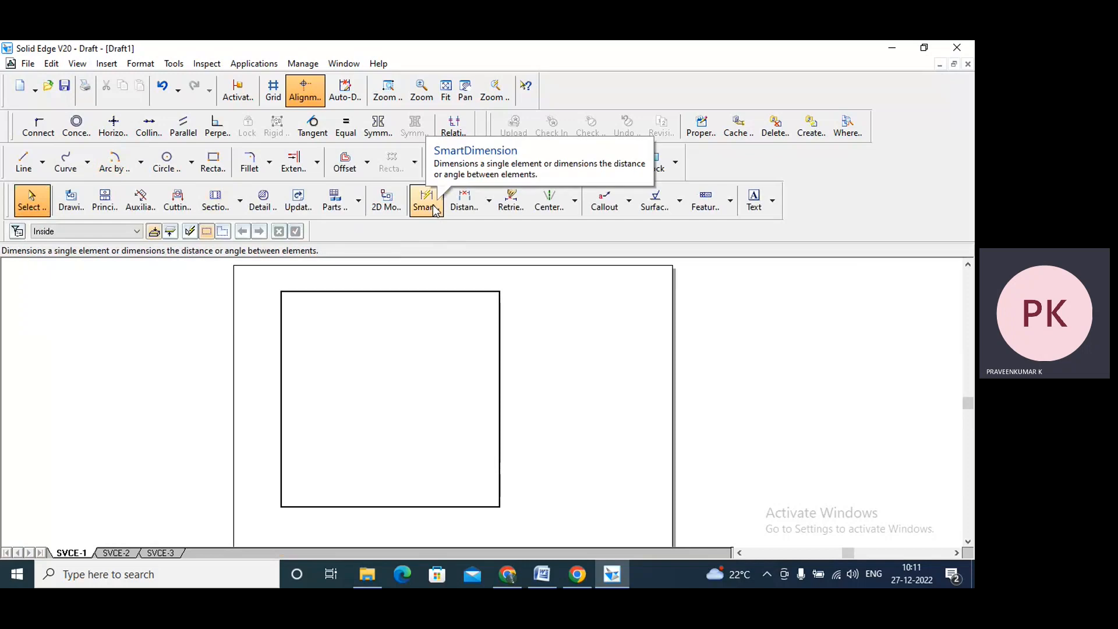
left_click(500, 392)
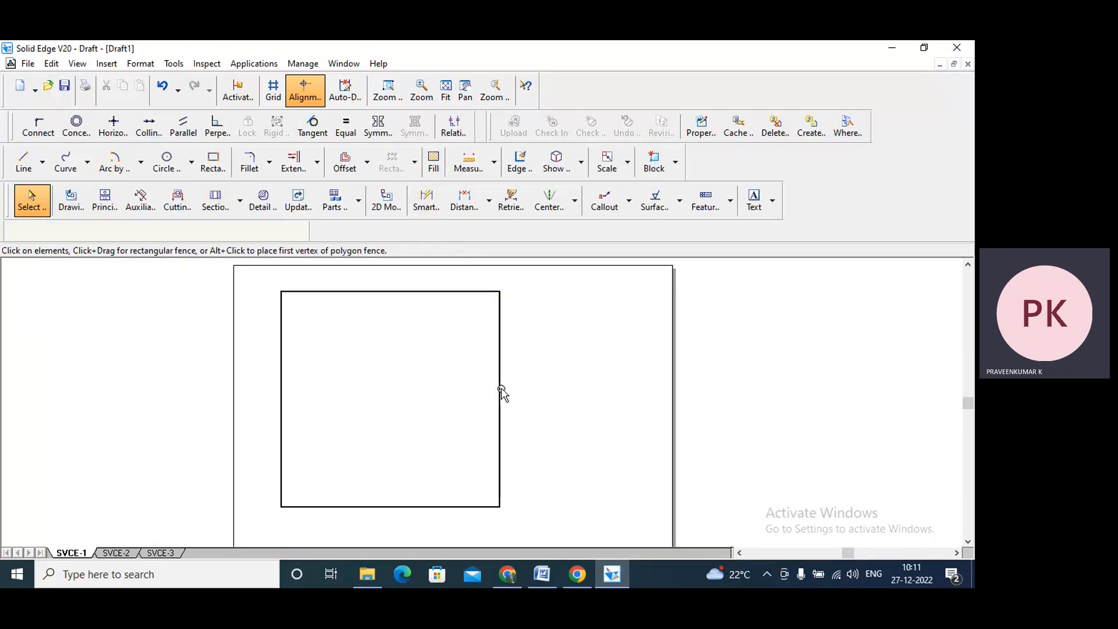
left_click(553, 390)
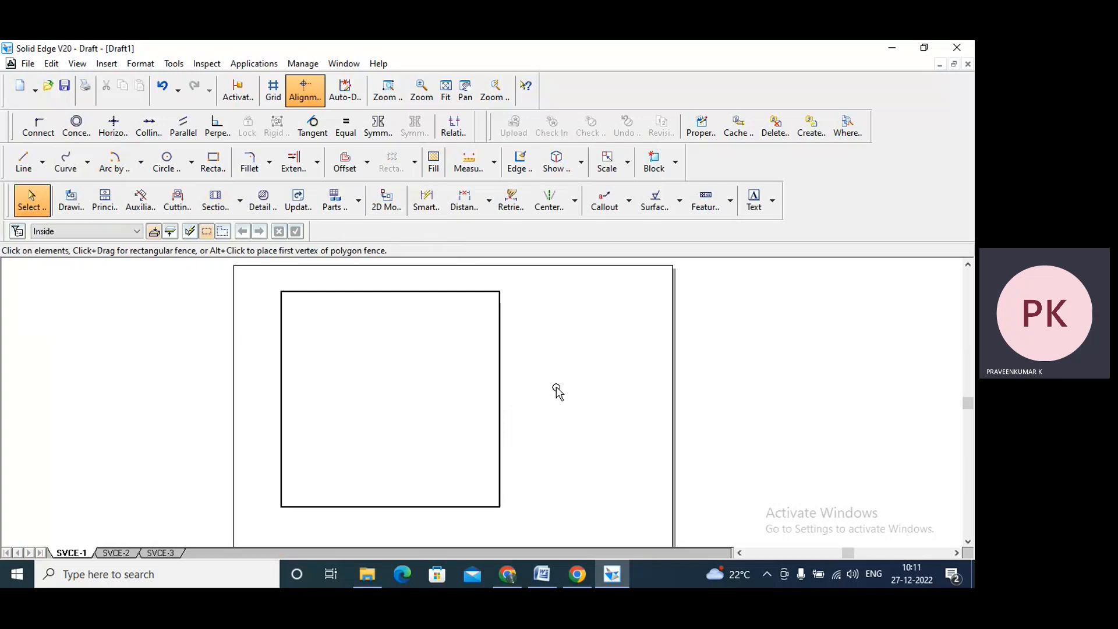
left_click(500, 372)
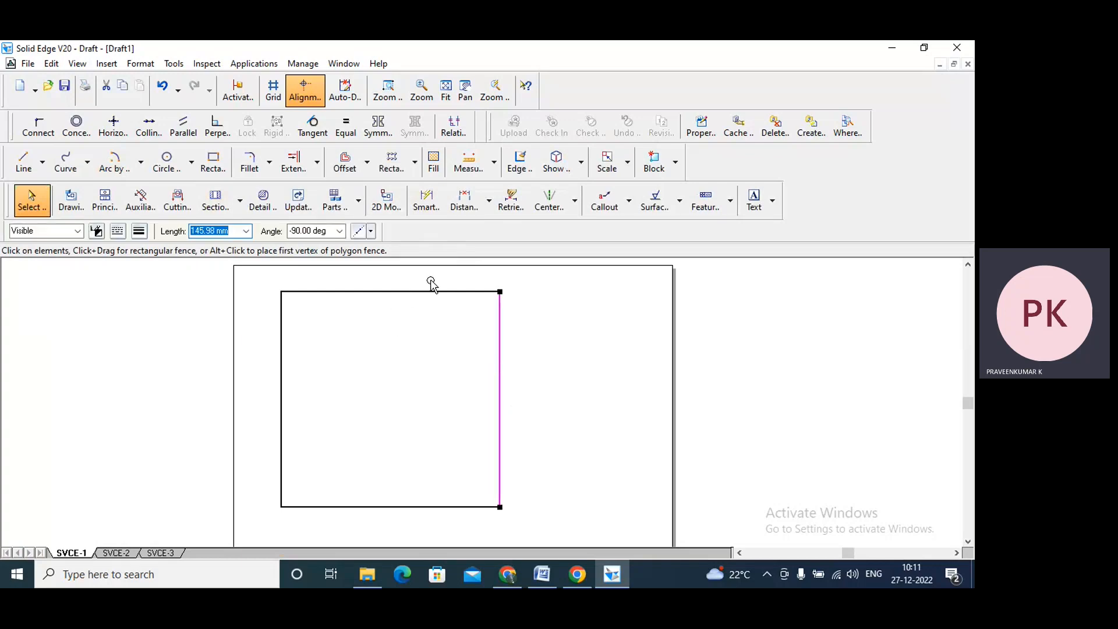
left_click(135, 348)
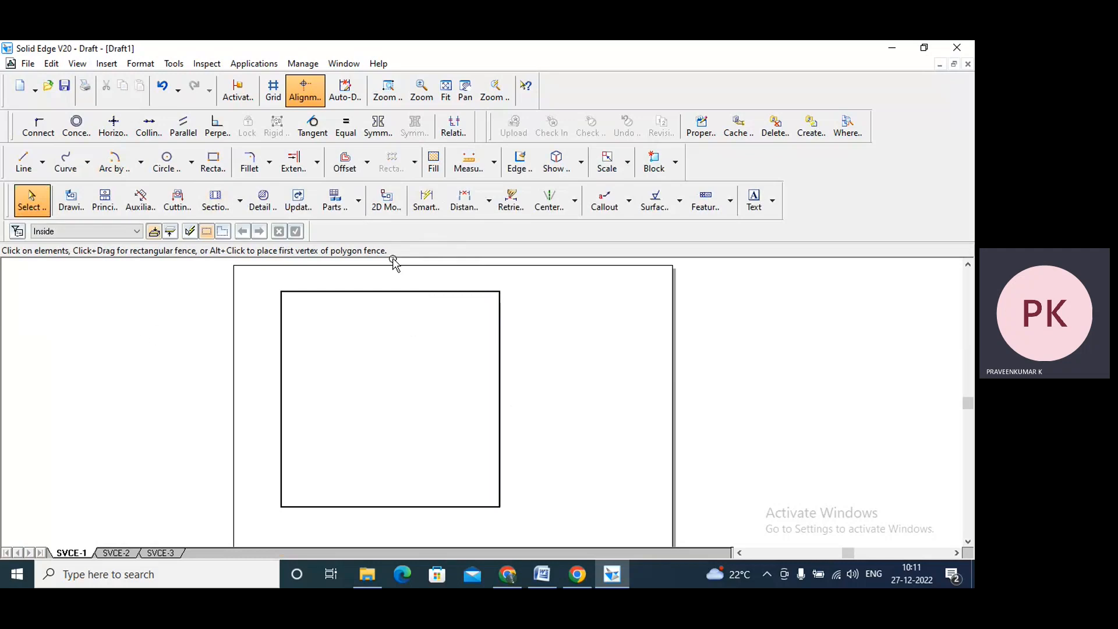
Step: Dimension the square's right side and bottom side with SmartDimension, placing the dimensions outside the square, and return to the Select tool
left_click(433, 204)
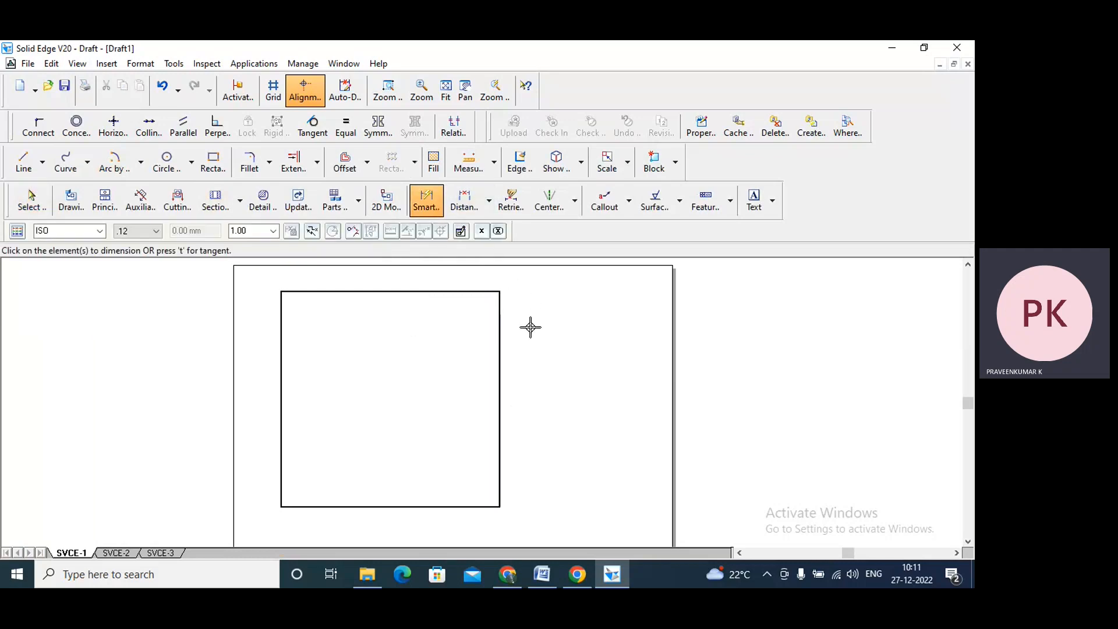
left_click(500, 348)
left_click(546, 364)
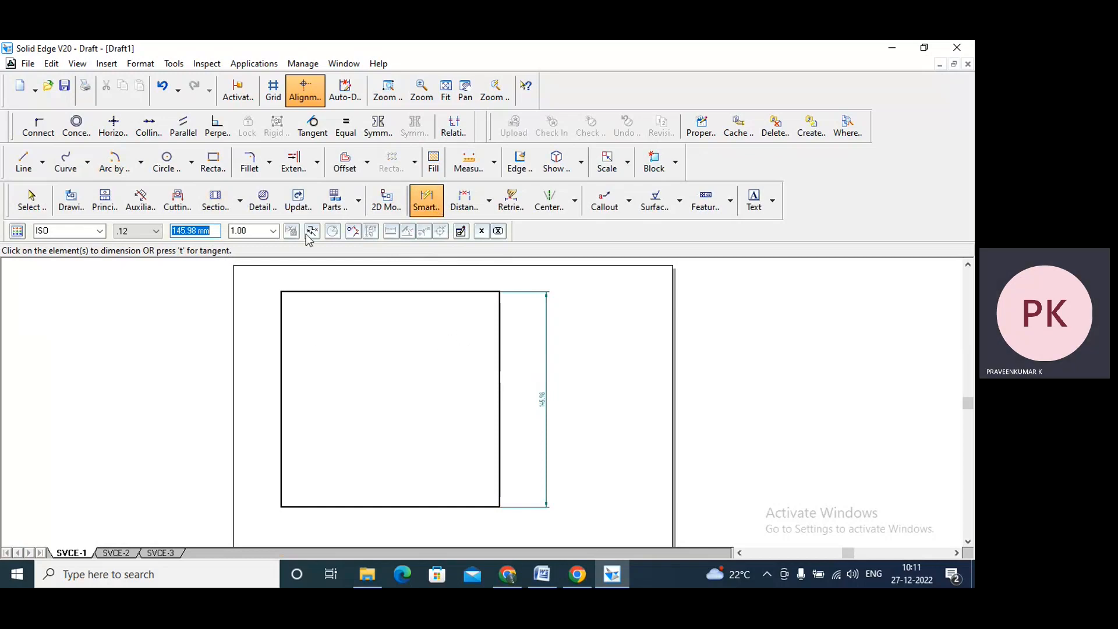
left_click(370, 505)
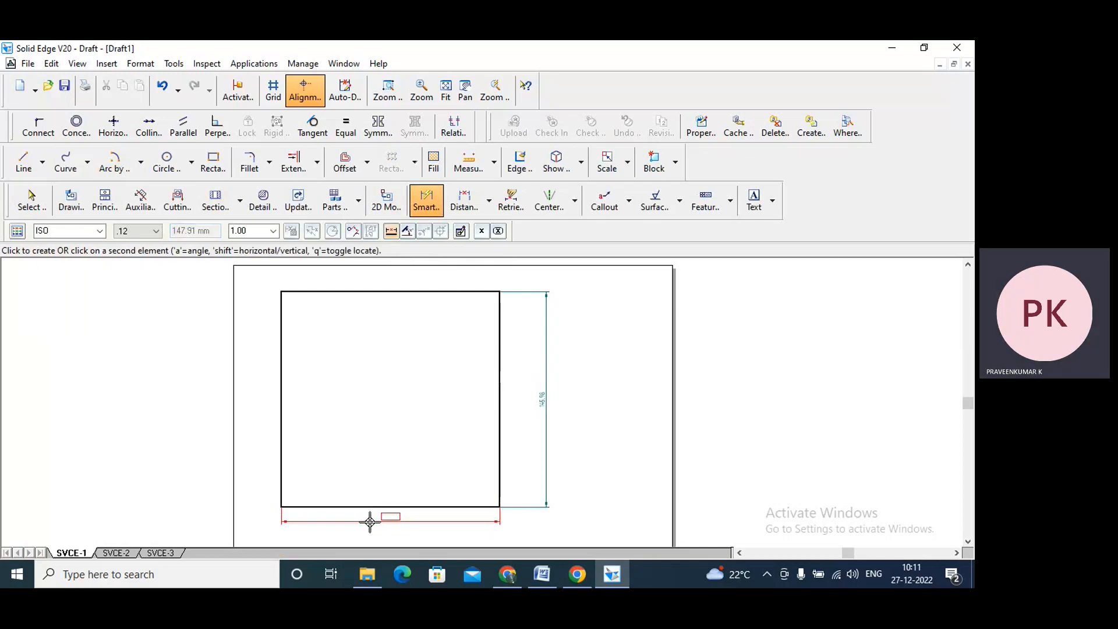
left_click(362, 527)
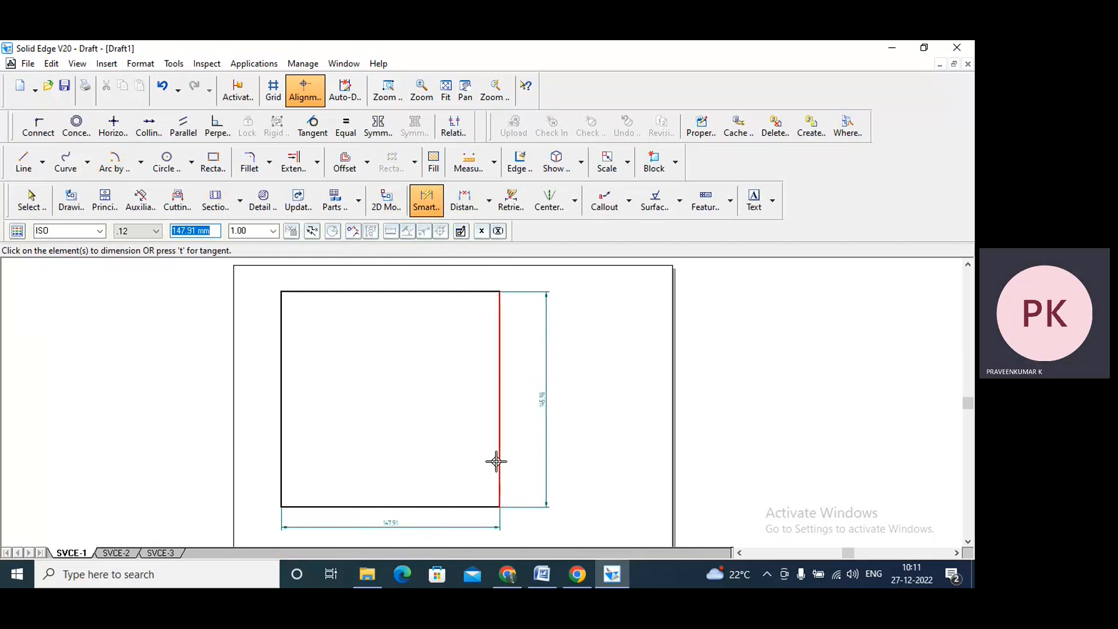
left_click(32, 197)
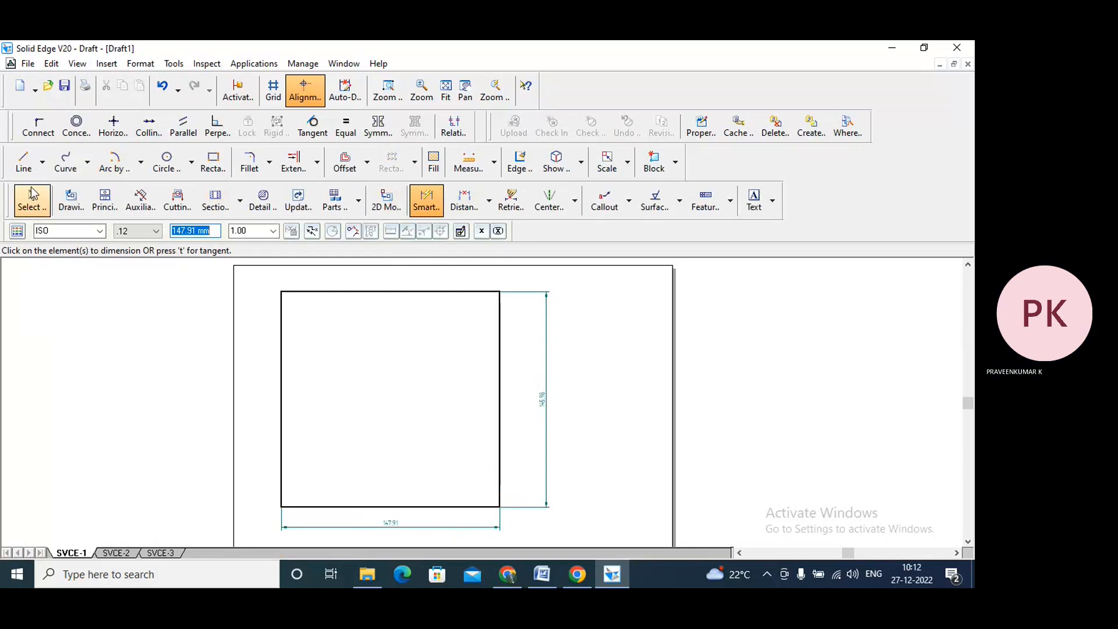
Step: Try to resize the square's right side by setting its vertical dimension to 100 mm
left_click(548, 402)
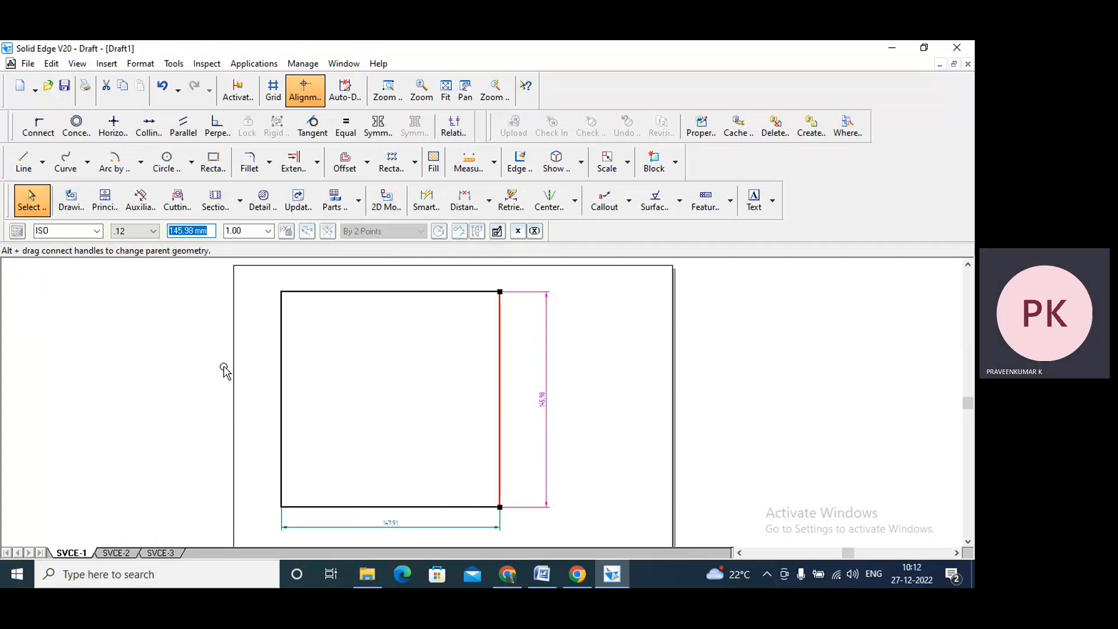
type("15")
type("100")
key("Return")
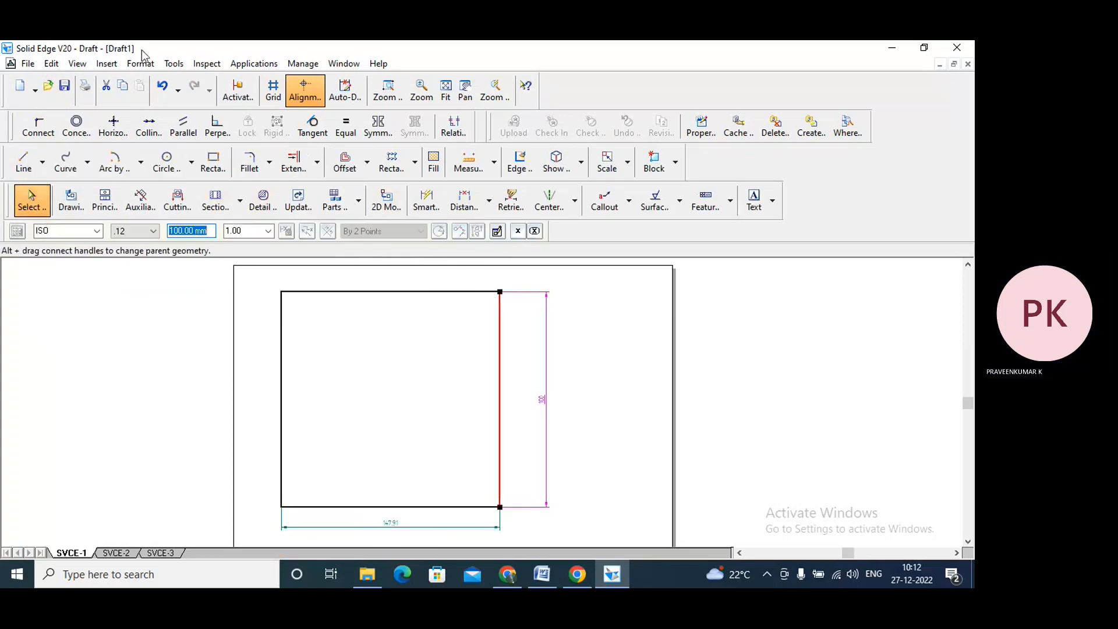
Step: Turn on Maintain Relationships and make the selected vertical dimension of the square a driving dimension
left_click(173, 64)
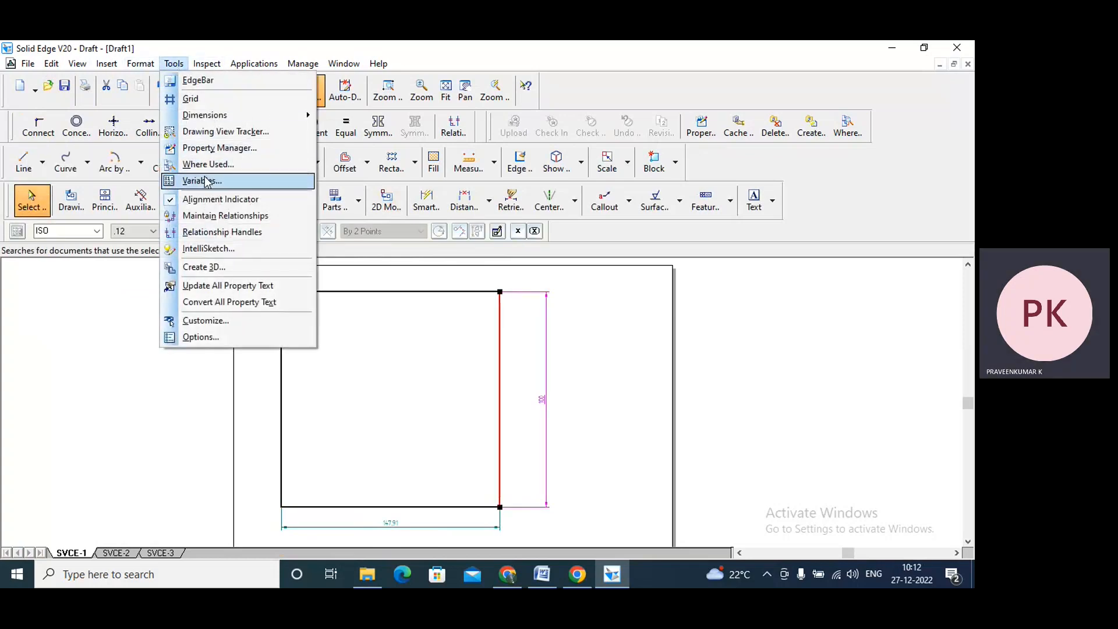
left_click(220, 217)
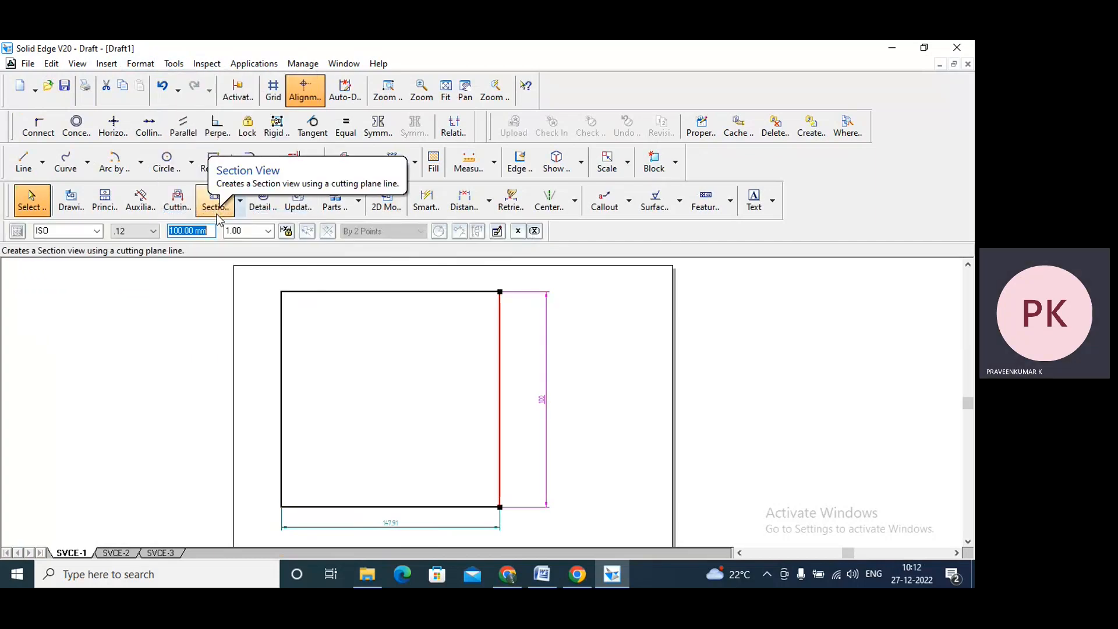
left_click(286, 231)
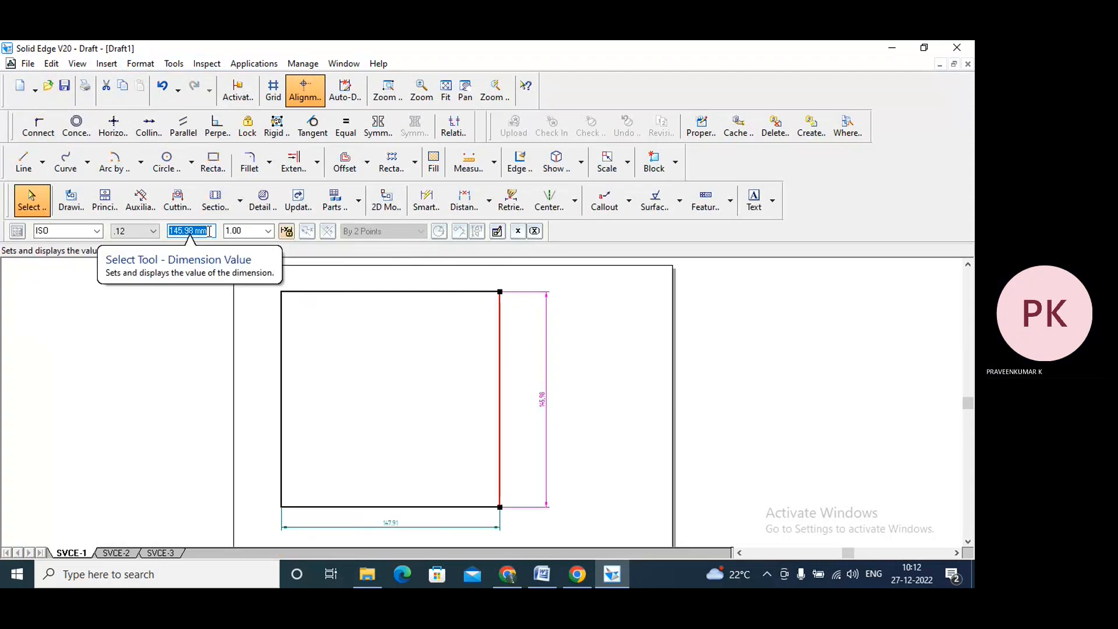
Step: Set the driving vertical dimension on the square's right side to 100 mm, and undo the change
type("100")
key("Return")
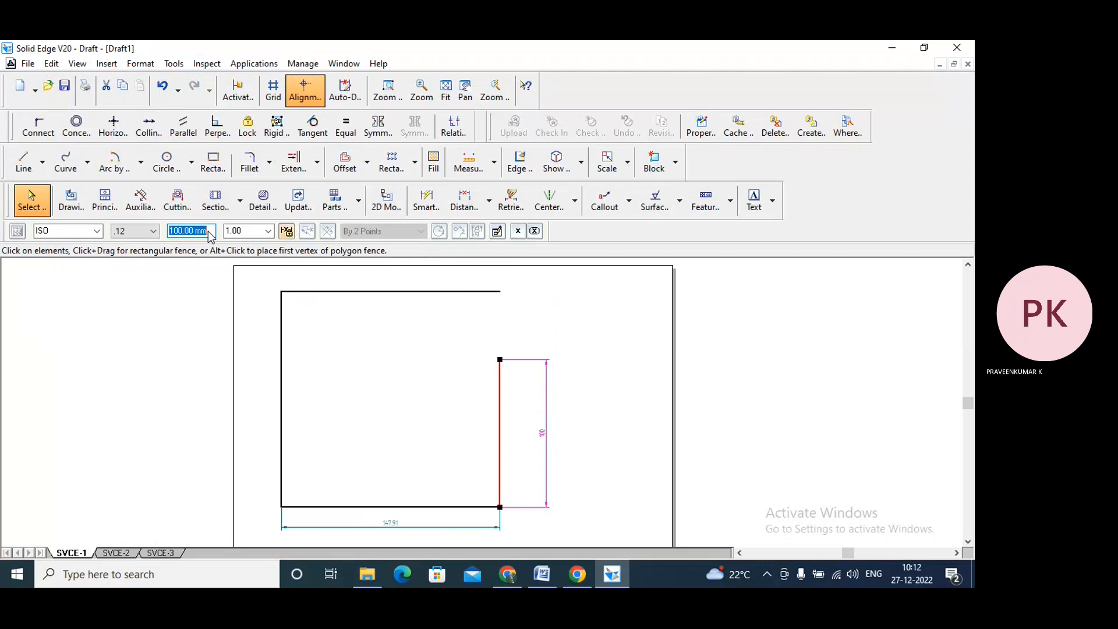
left_click(598, 353)
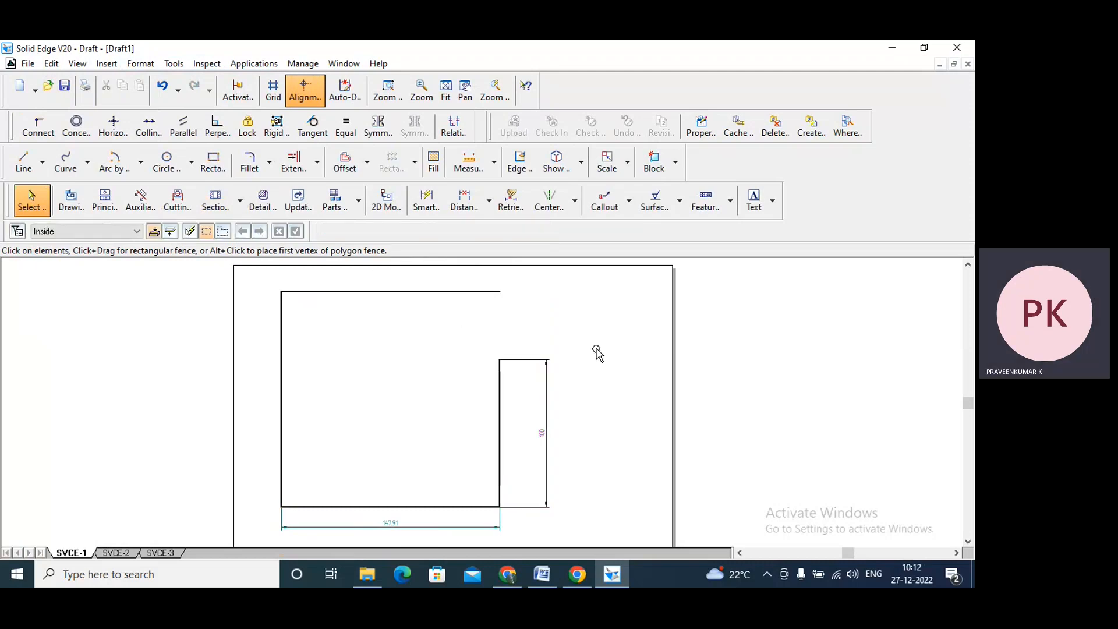
key("ctrl+z")
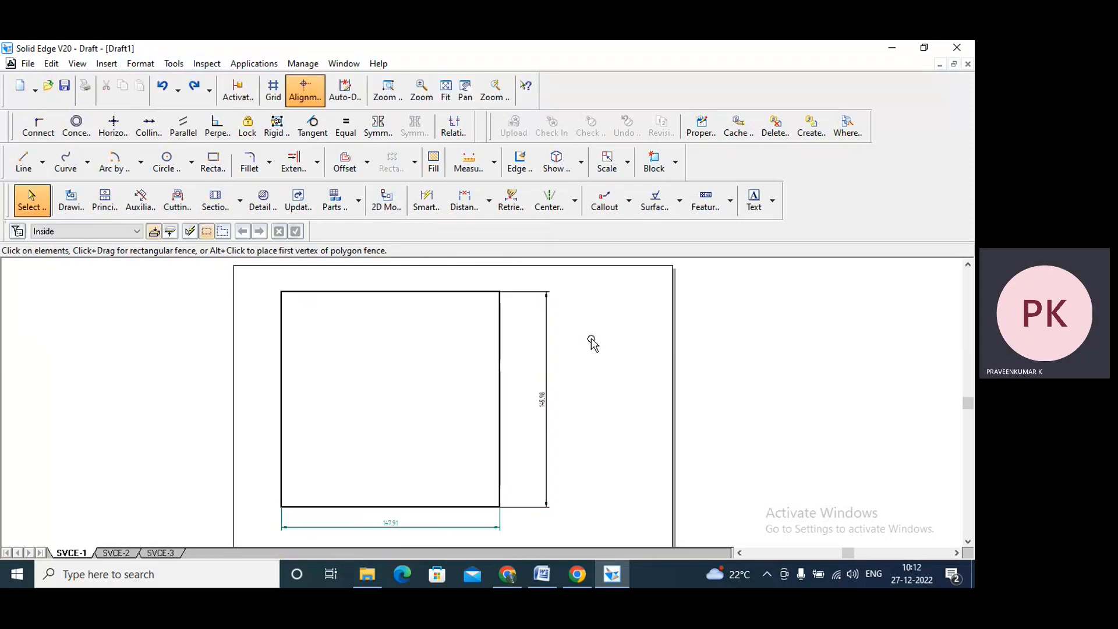
Step: Set the driving vertical dimension on the square's right side to 150 mm and clear the selection
left_click(549, 413)
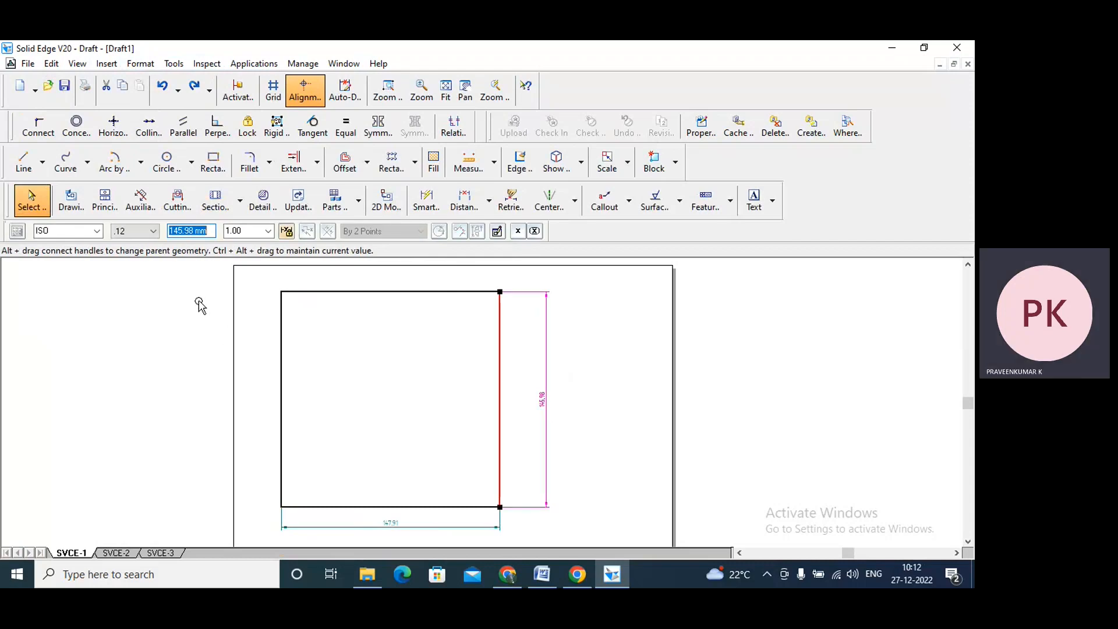
type("150")
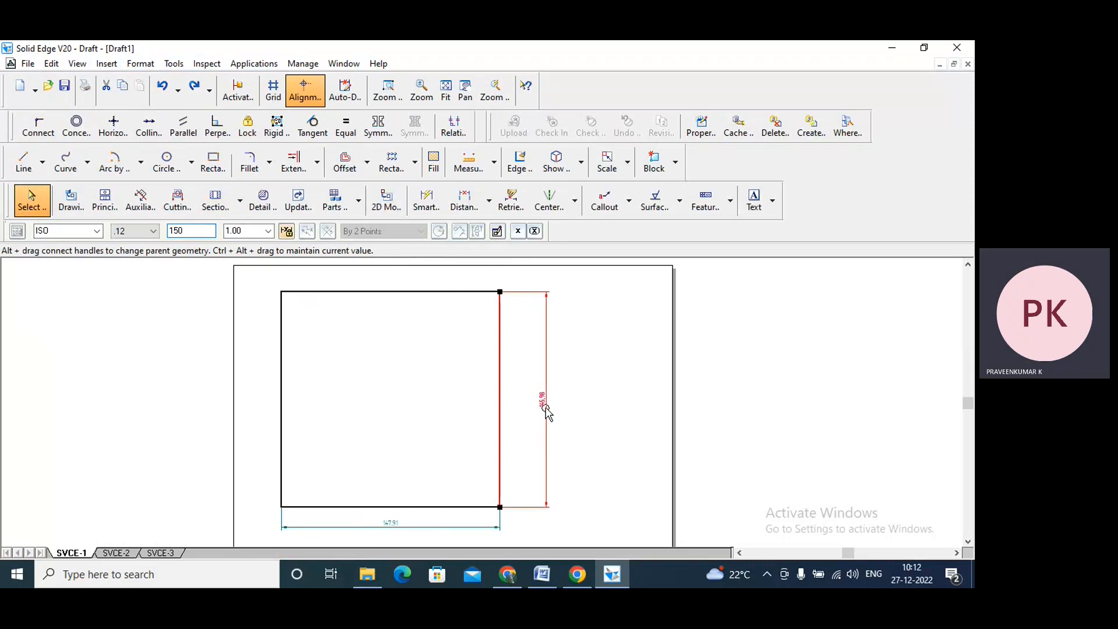
key("Return")
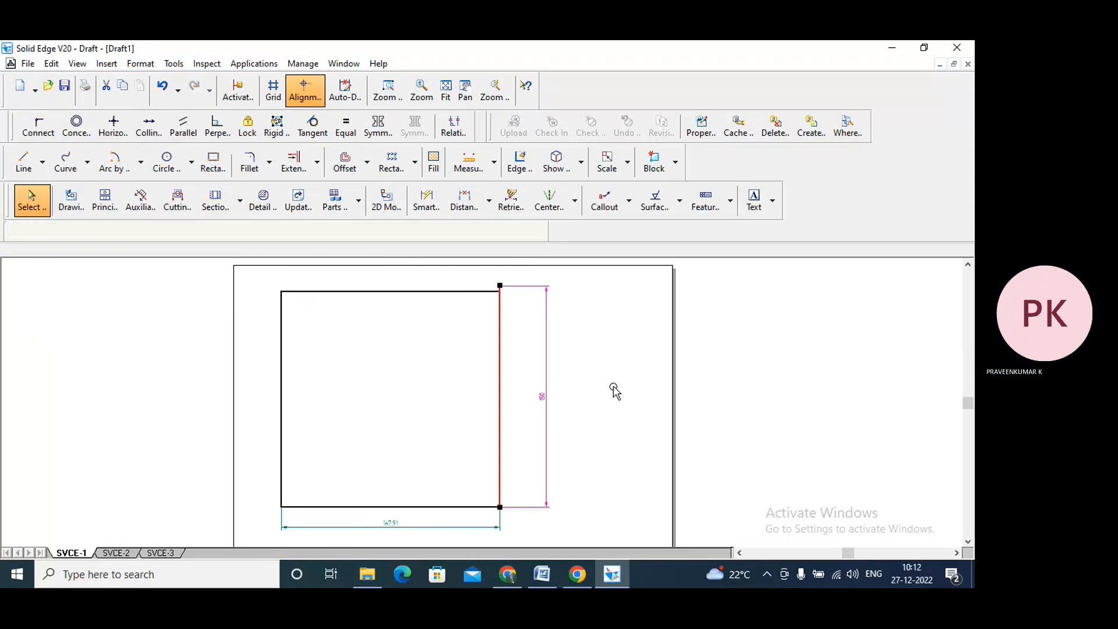
key("Escape")
Step: Make the horizontal dimension below the square a driving dimension and set it to 150 mm
left_click(399, 530)
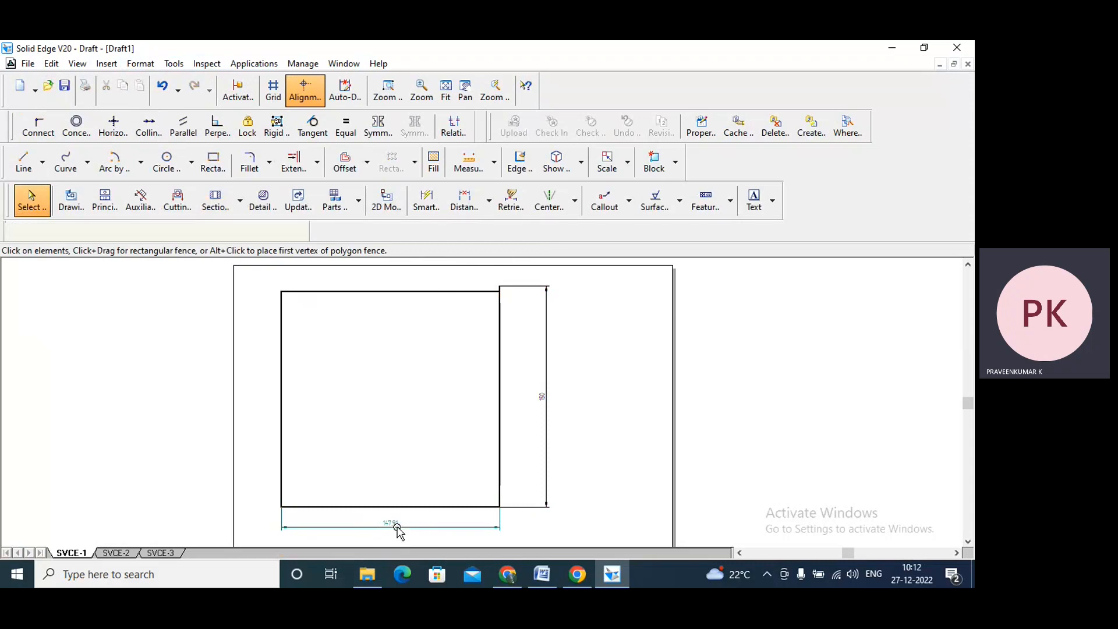
type("150")
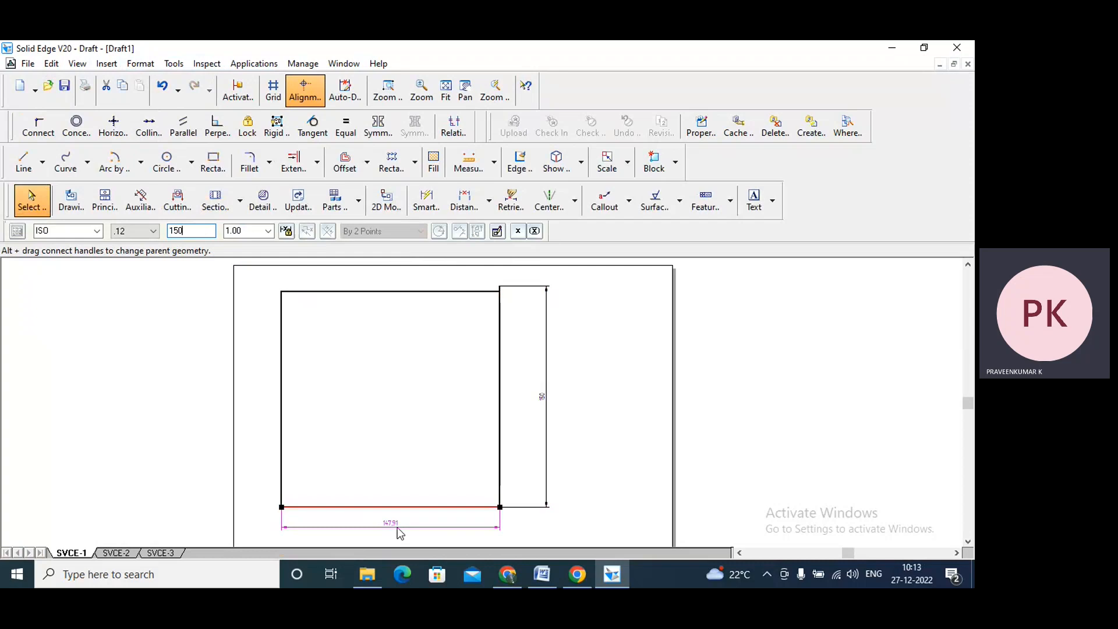
key("Return")
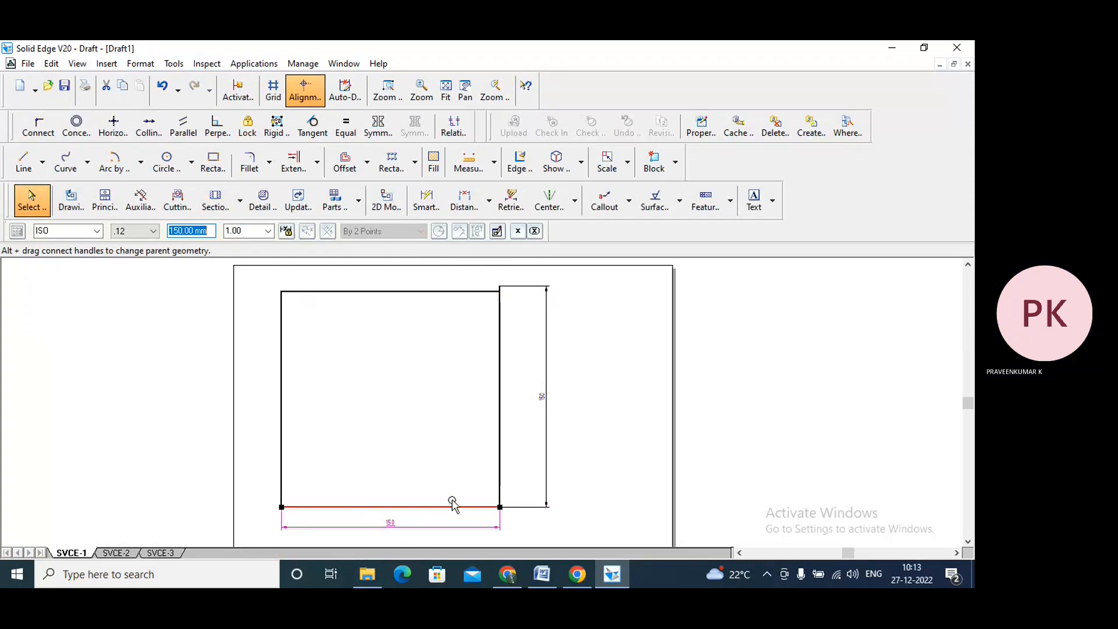
left_click(429, 460)
left_click(396, 527)
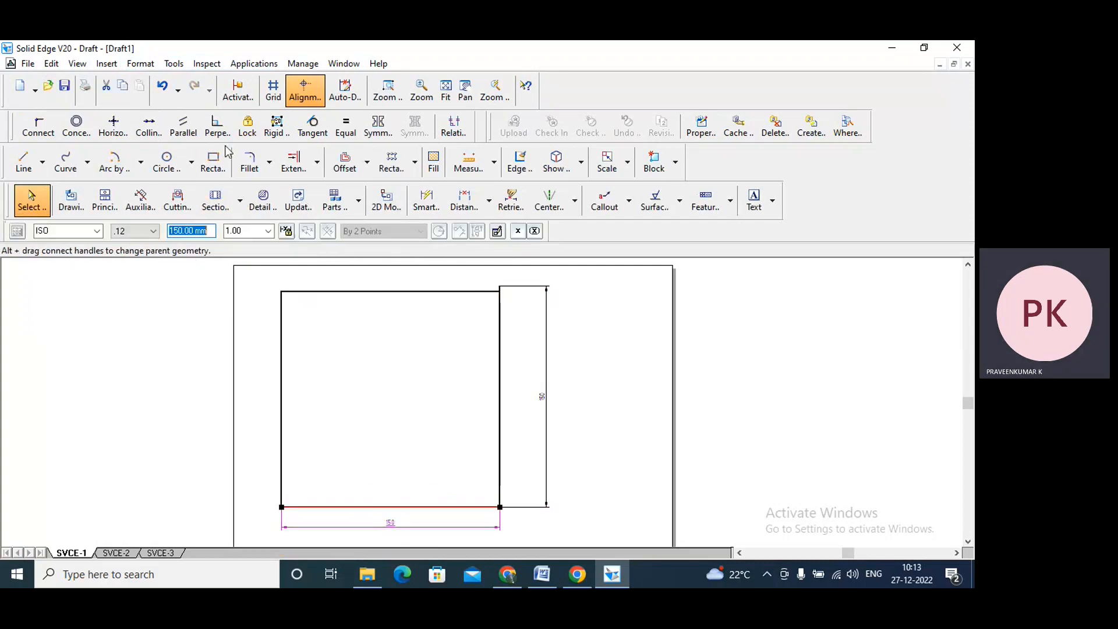
left_click(287, 231)
type("150")
key("Return")
left_click(643, 316)
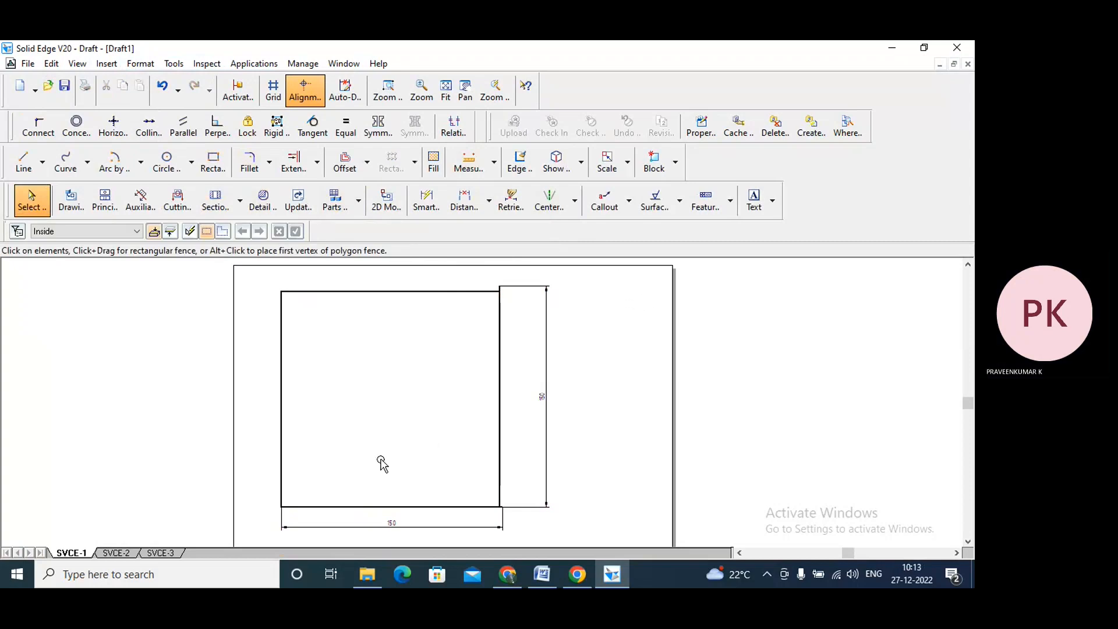
Step: Delete the whole square with its dimensions and draw a circle about 131 mm in diameter in its place
mouse_move(263, 531)
left_mouse_down()
mouse_move(554, 499)
mouse_move(604, 272)
left_mouse_up()
key("Delete")
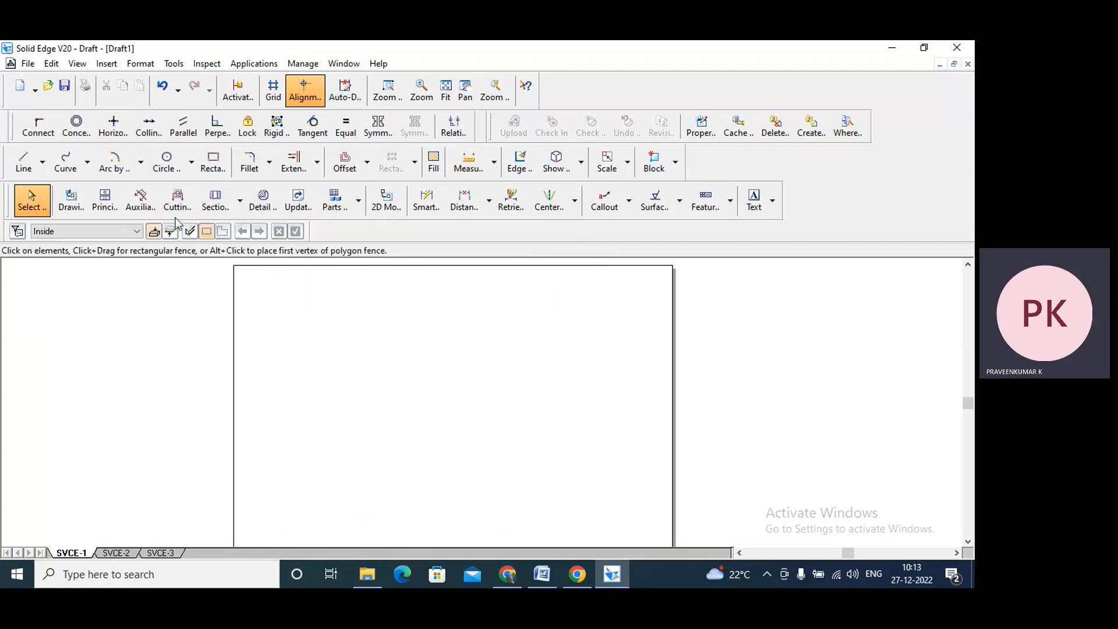
left_click(167, 169)
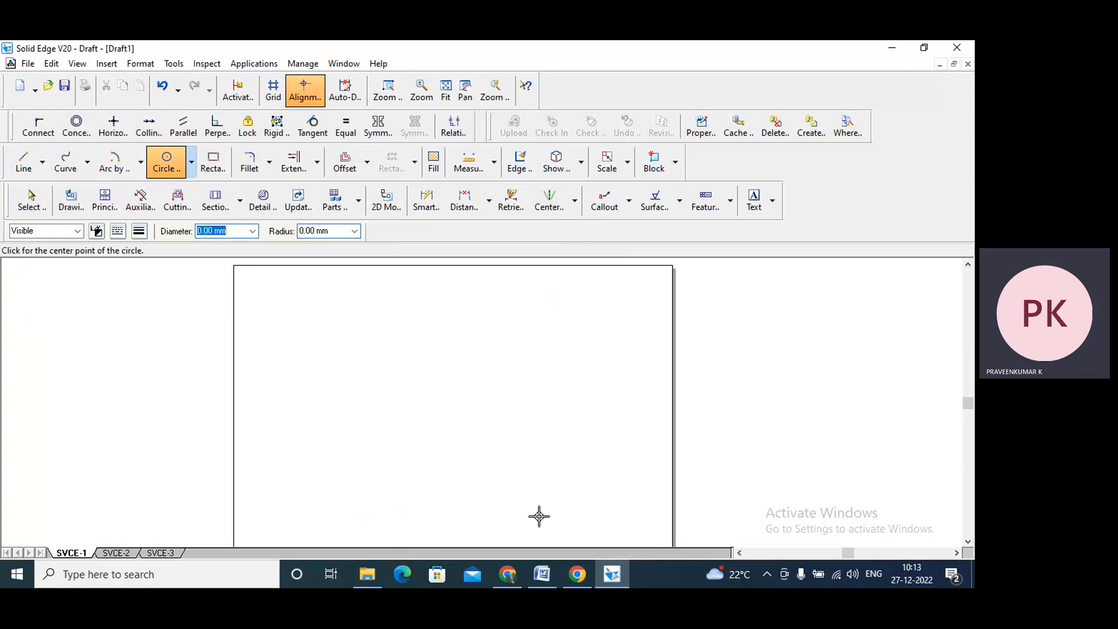
left_click(420, 419)
left_click(496, 358)
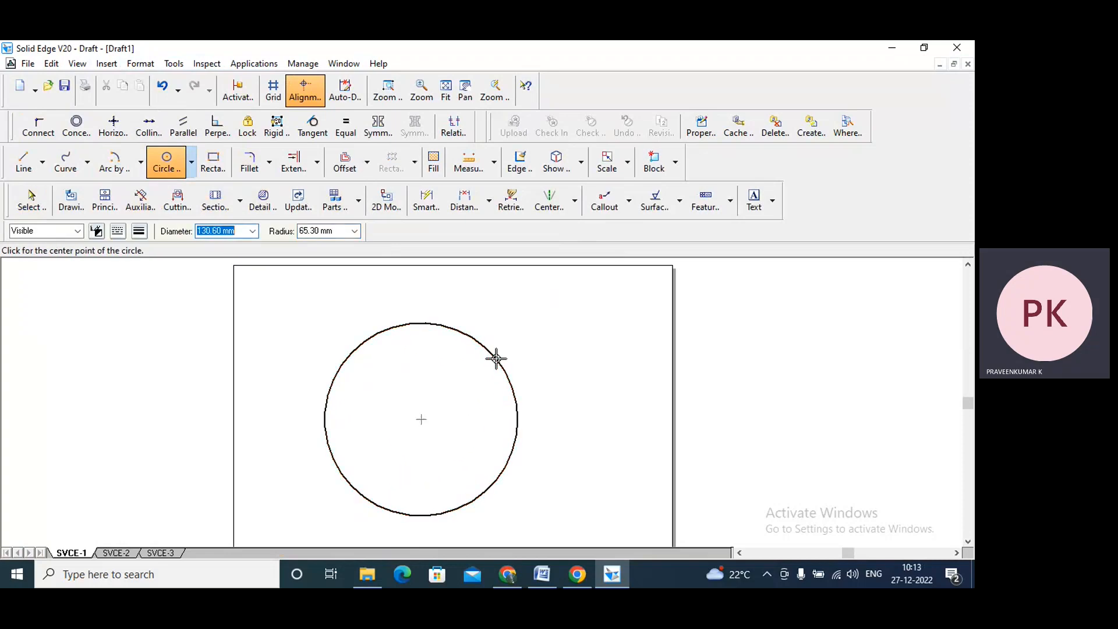
type("150")
key("Tab")
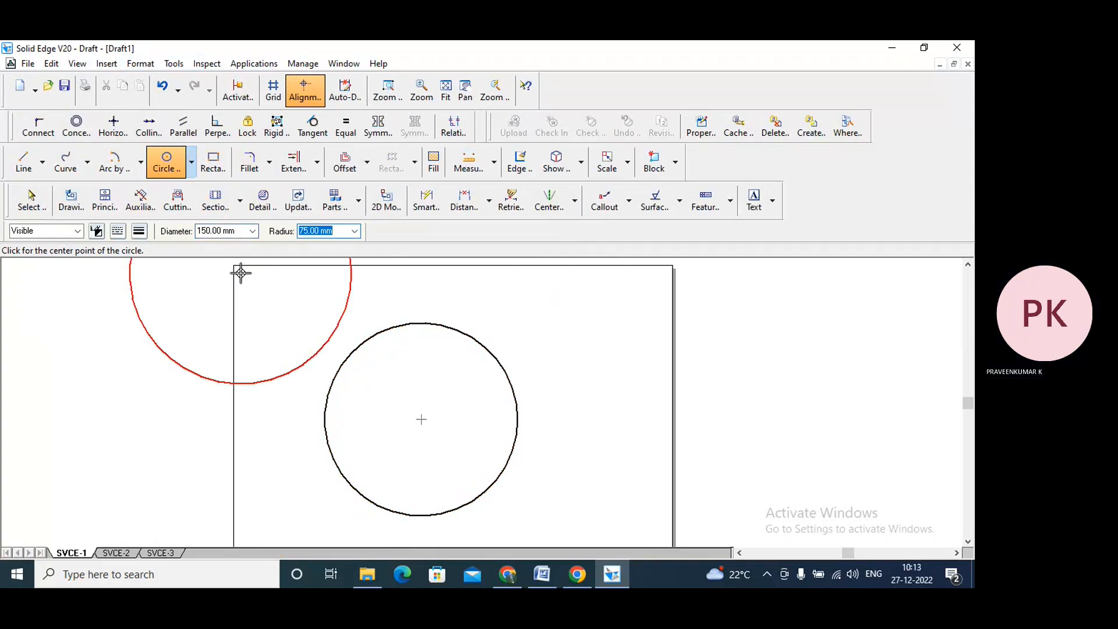
key("Escape")
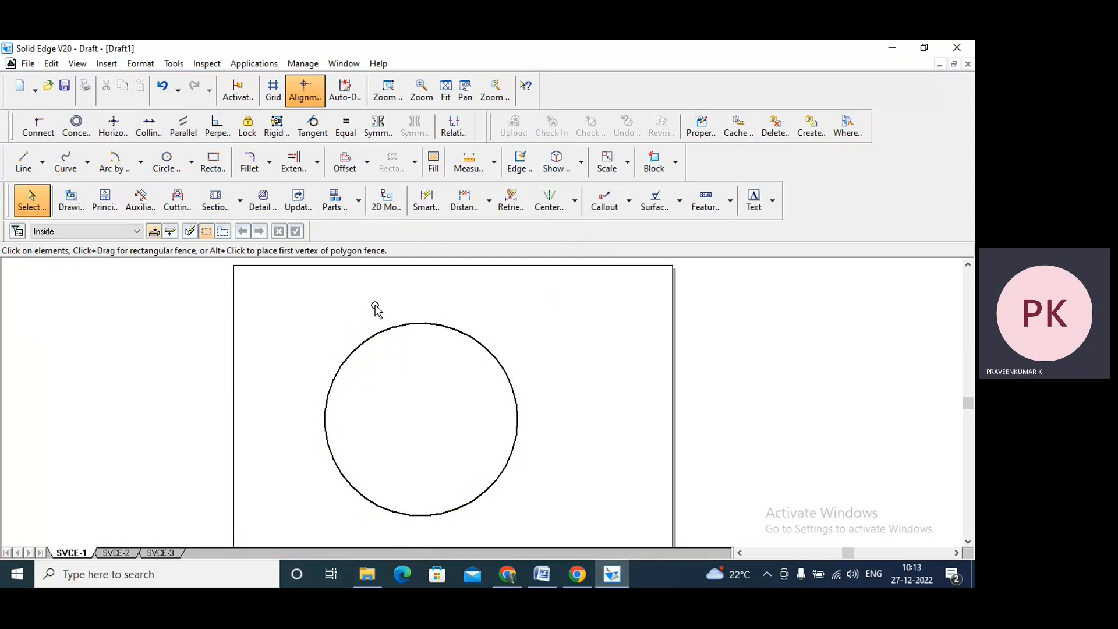
Step: Add a diameter dimension outside the circle's upper right with SmartDimension, set it to 100 mm, and return to the Select tool
left_click(426, 200)
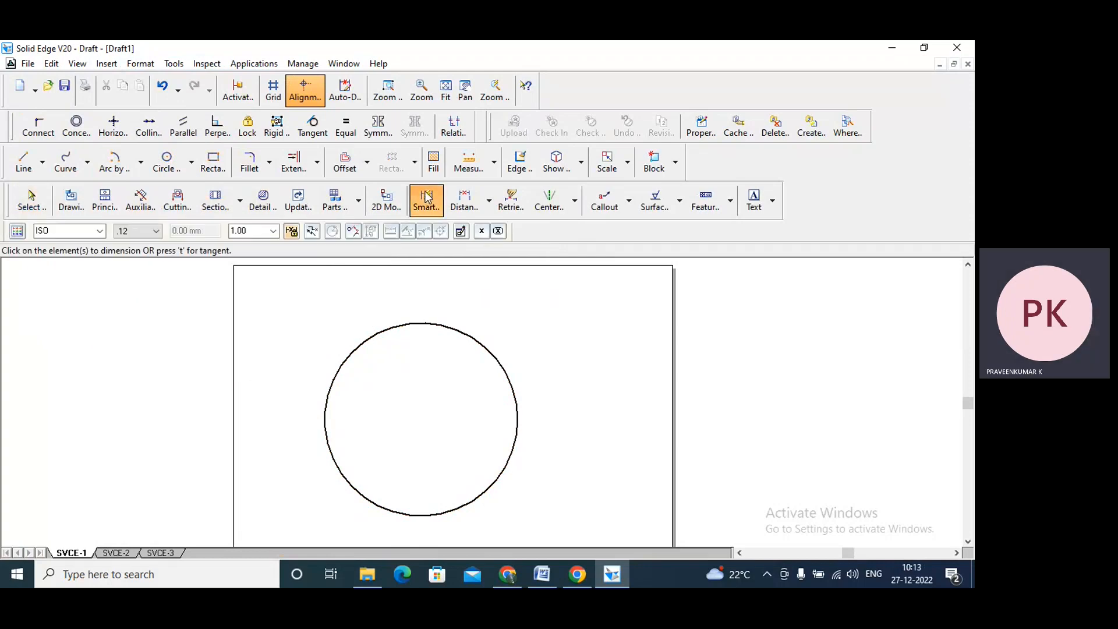
left_click(444, 324)
left_click(547, 319)
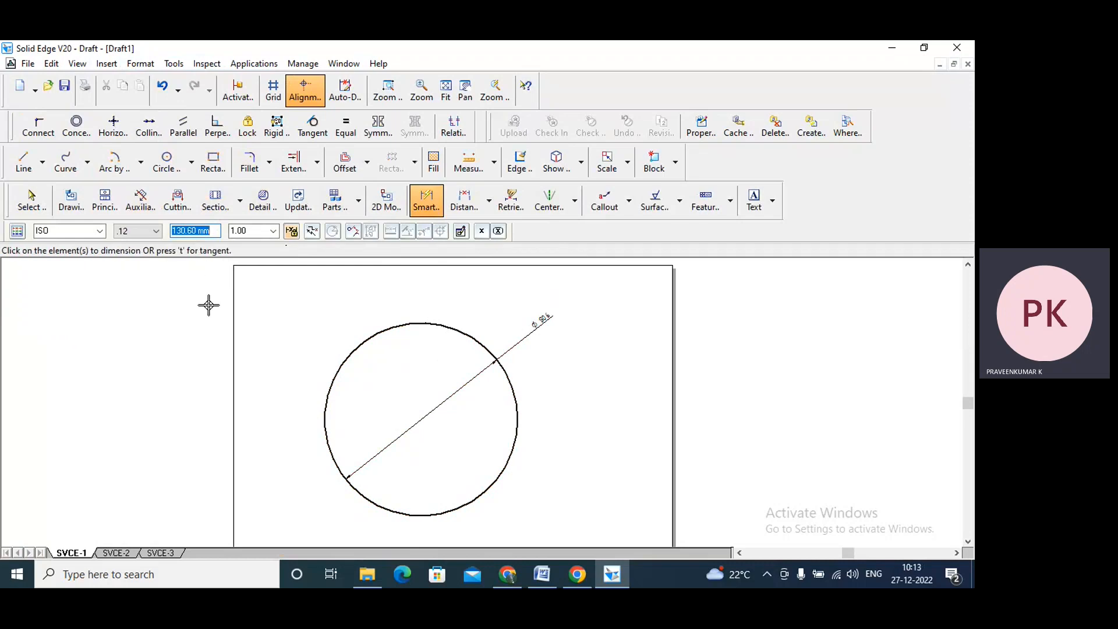
type("100")
key("Return")
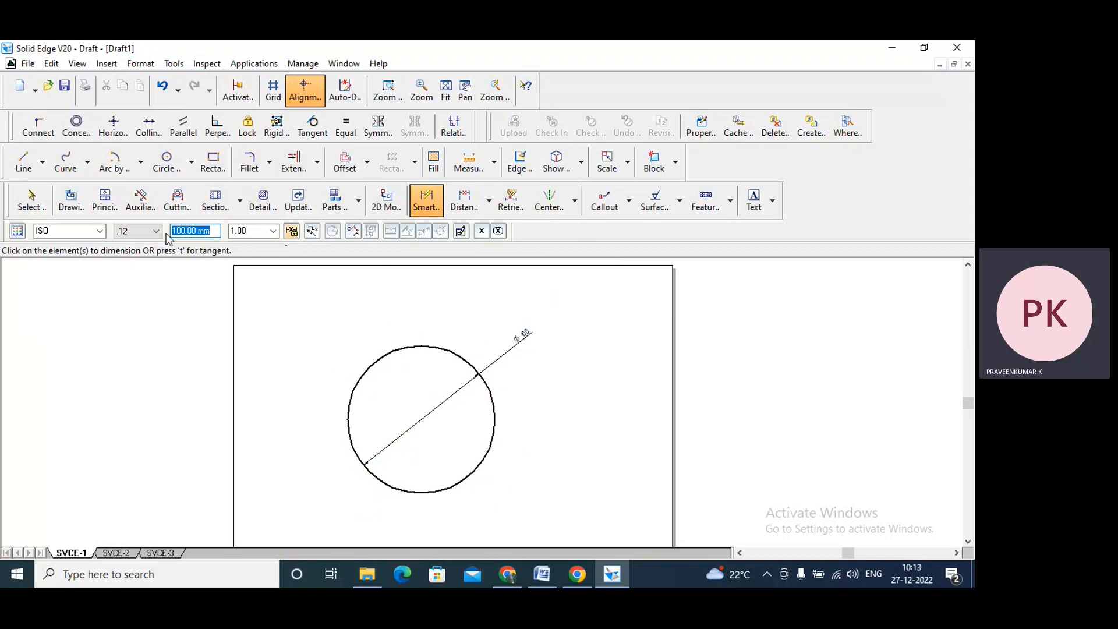
left_click(34, 200)
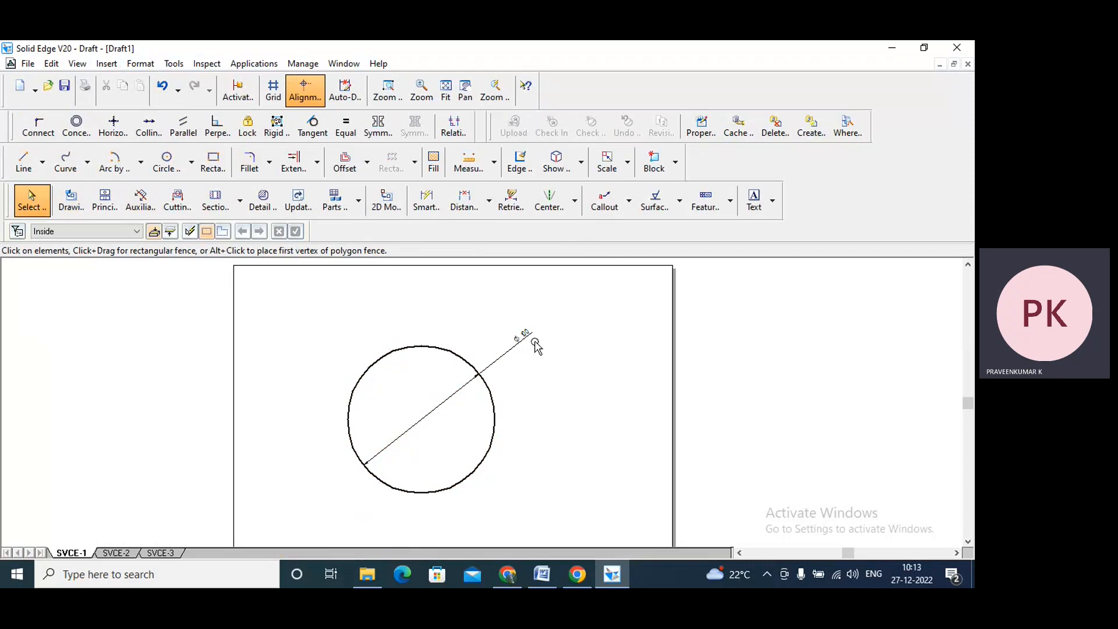
Step: Set the circle's existing diameter dimension to 120 mm and clear the selection
left_click(518, 335)
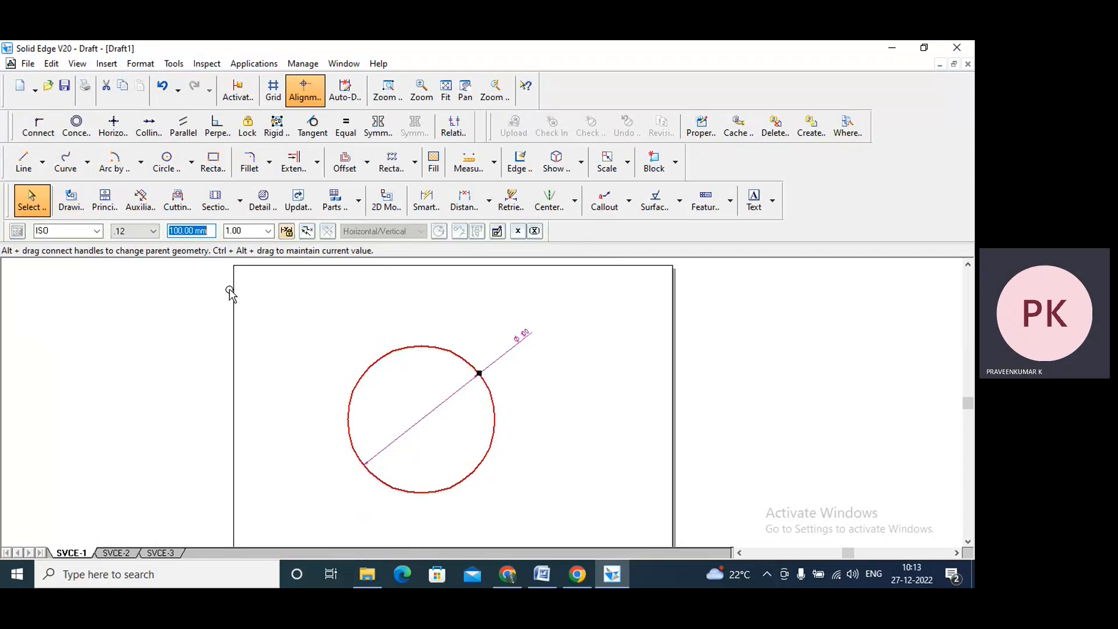
type("120")
key("Return")
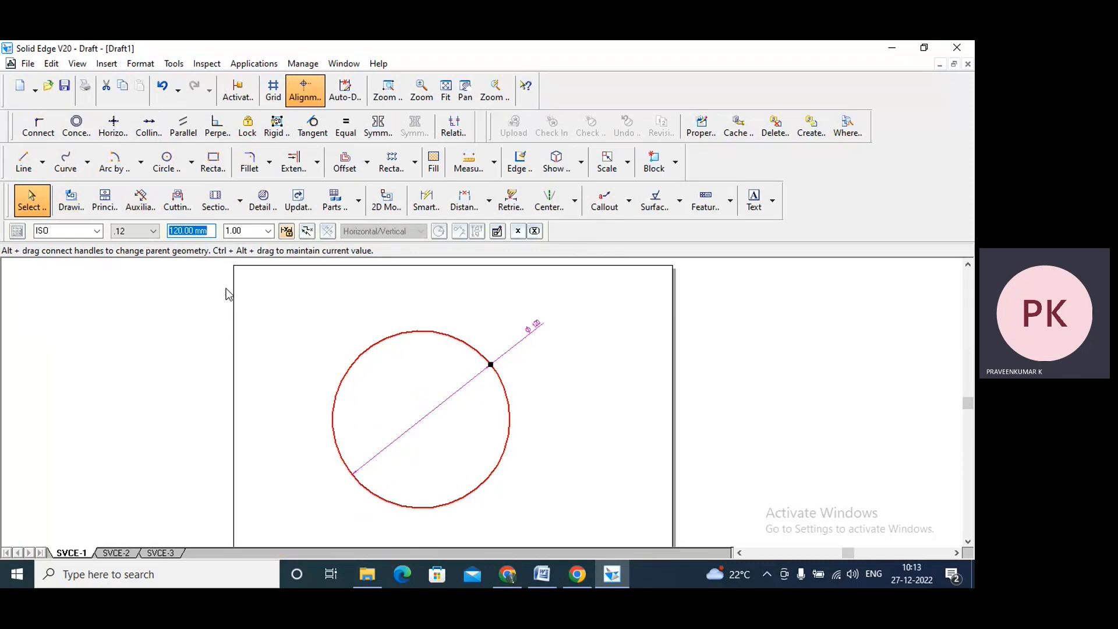
left_click(583, 387)
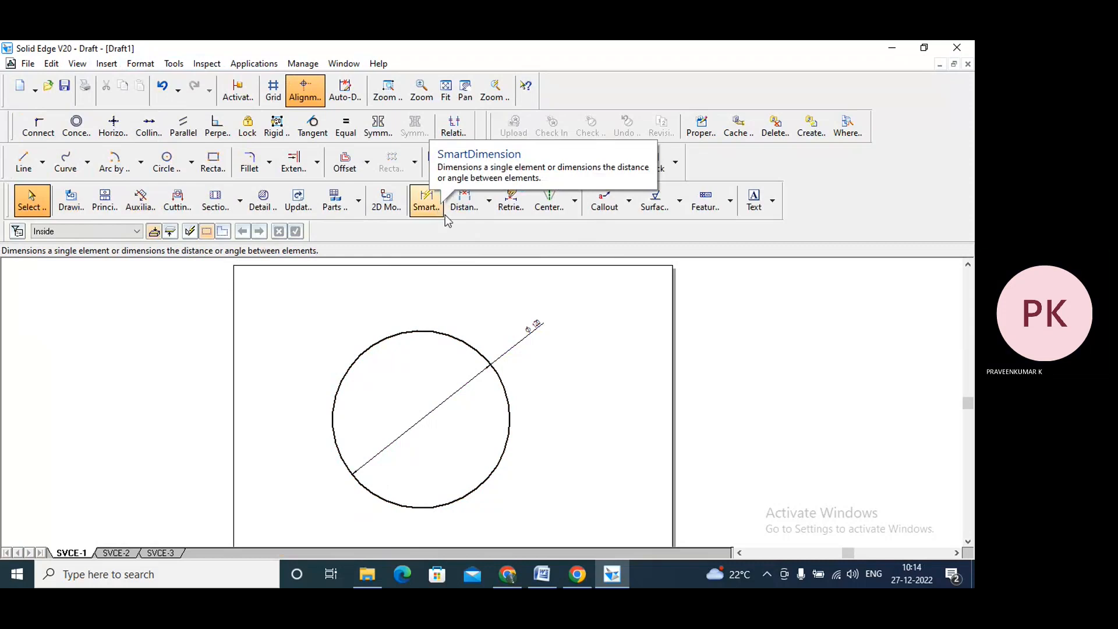
left_click(490, 201)
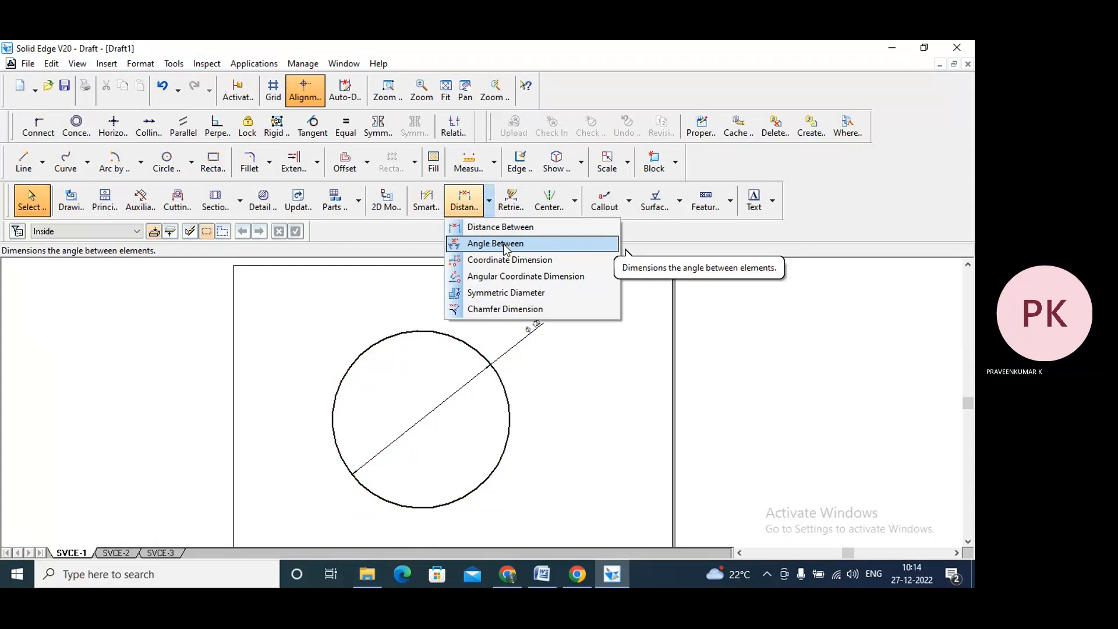
left_click(295, 332)
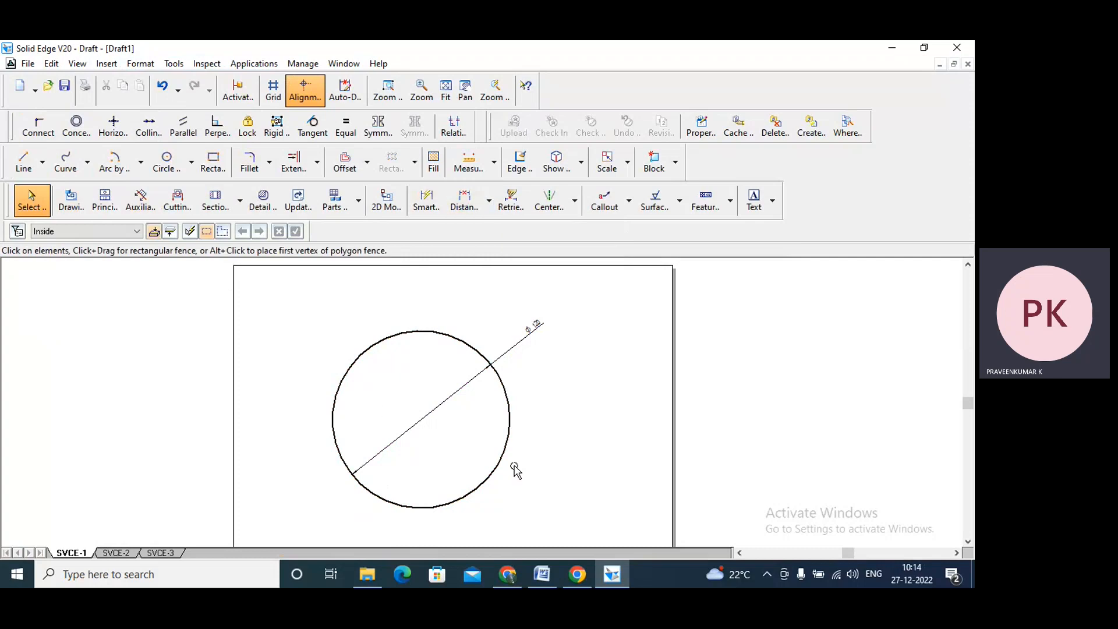
Step: Delete the circle together with its diameter dimension
left_click(451, 343)
key("Delete")
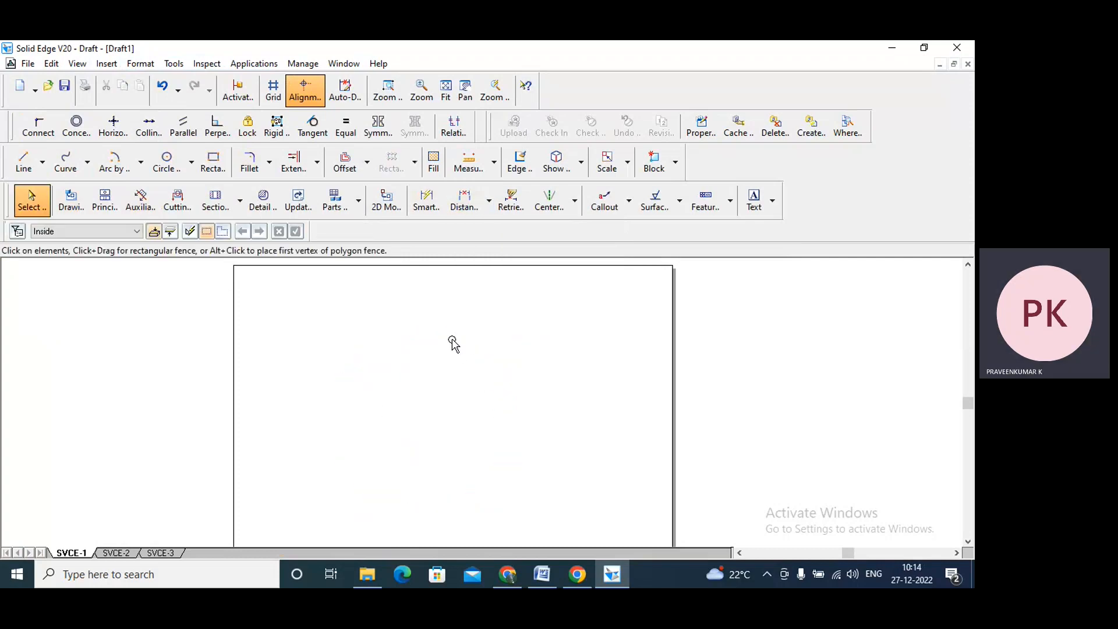
Step: Draw a connected chain of six lines: an open U about 85 mm wide and 80 mm high, followed by a three-segment zigzag
left_click(22, 160)
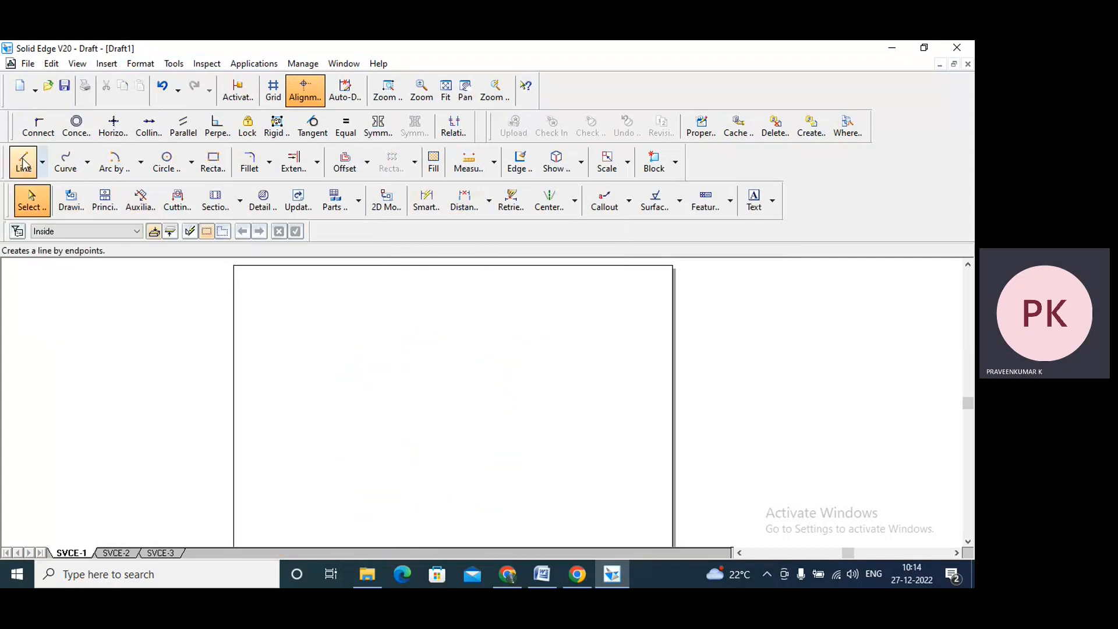
left_click(279, 316)
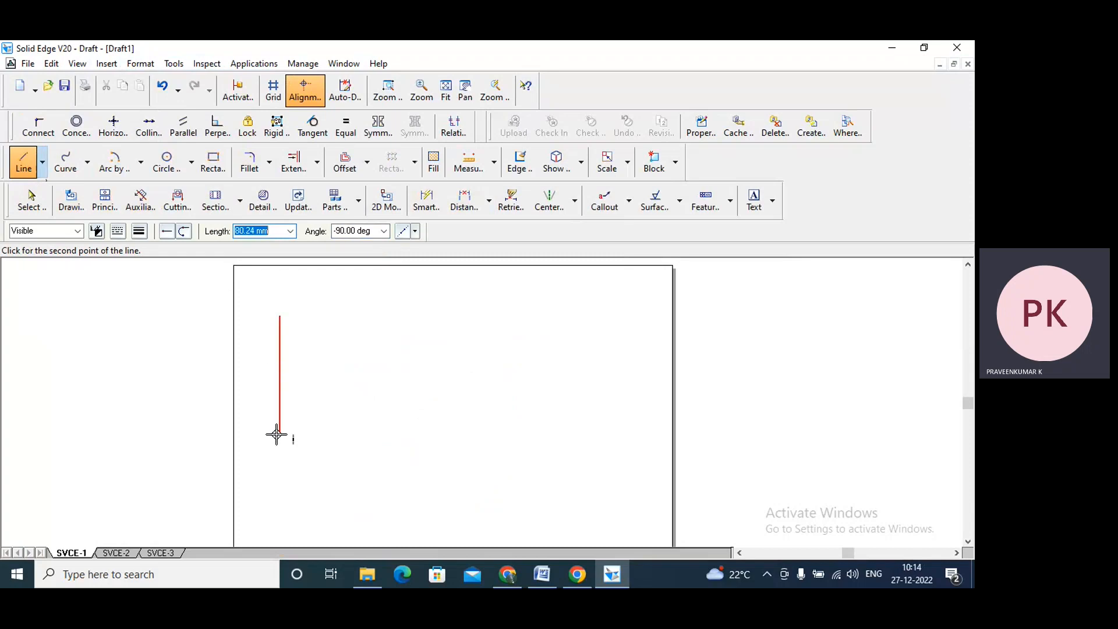
left_click(280, 434)
left_click(404, 433)
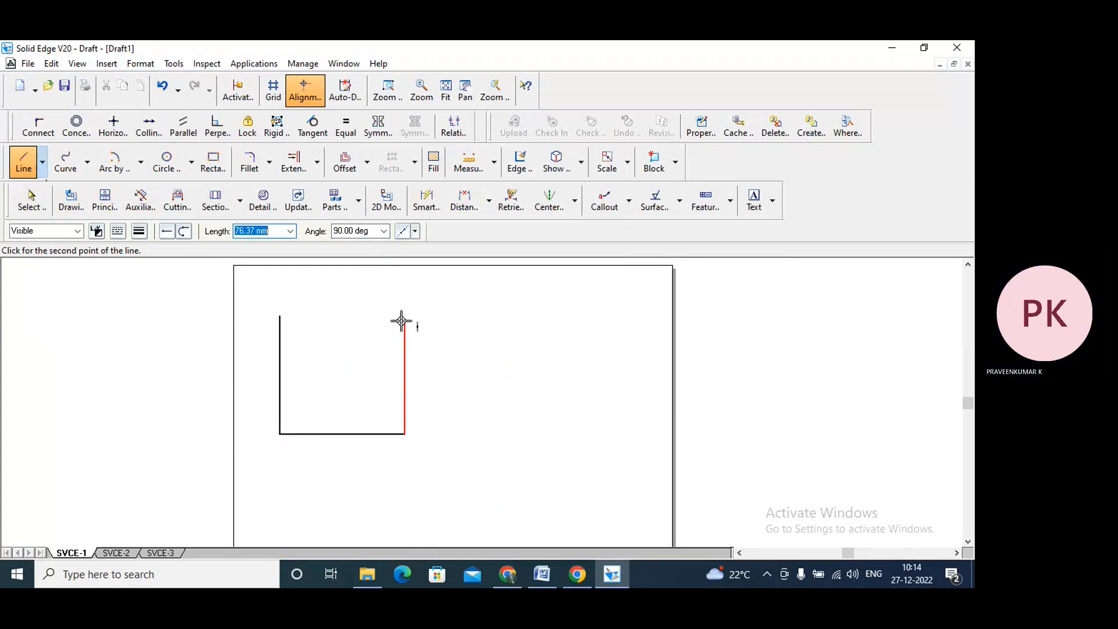
left_click(404, 315)
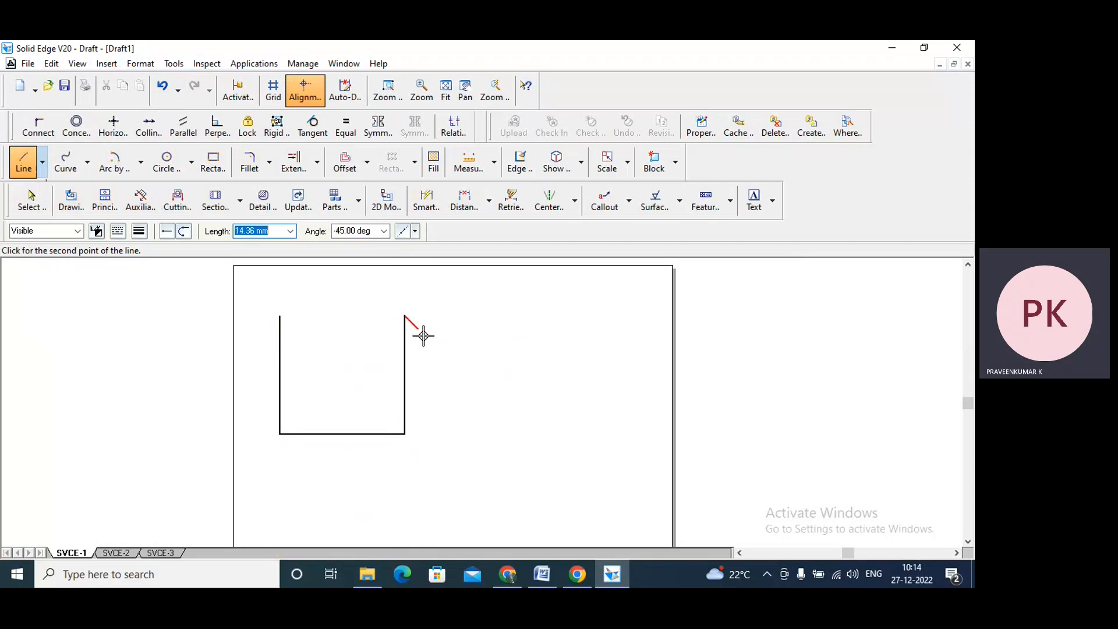
left_click(494, 422)
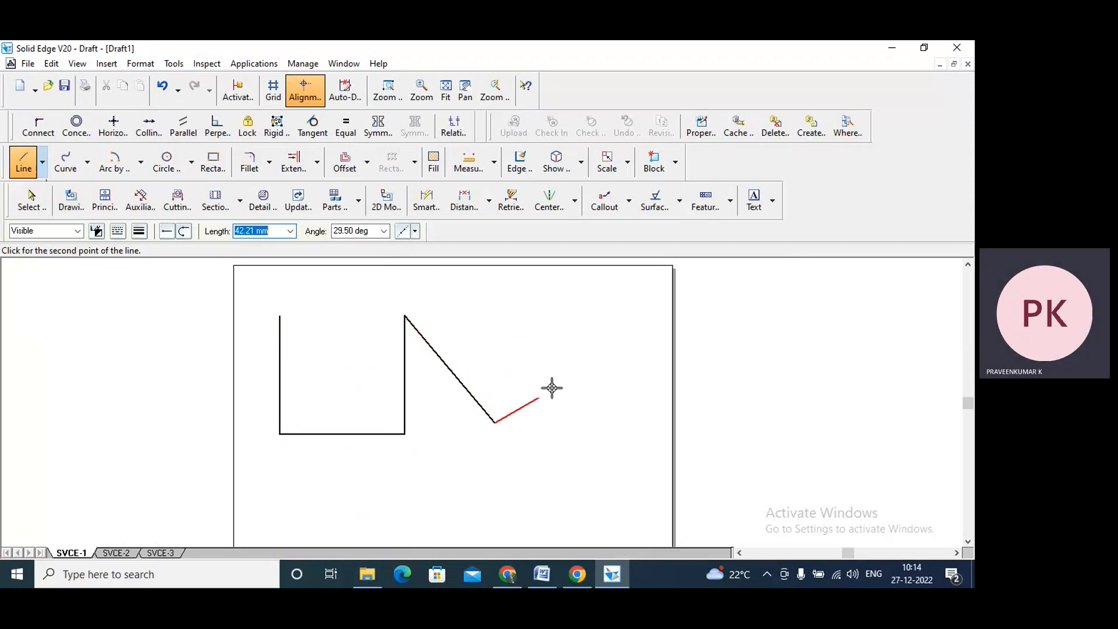
left_click(587, 316)
left_click(641, 422)
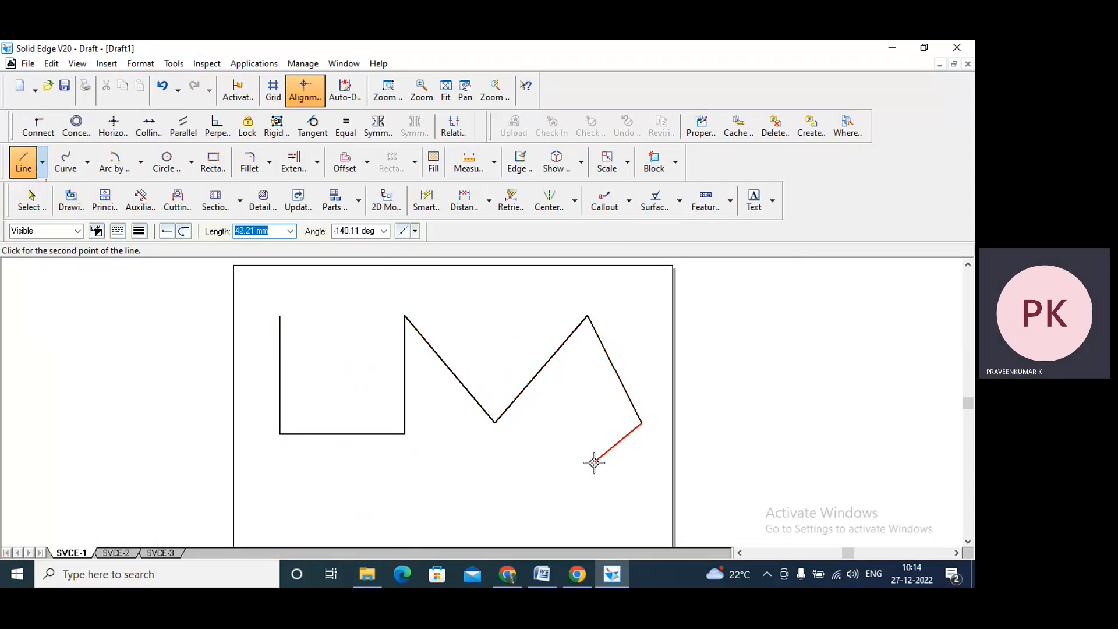
right_click(574, 471)
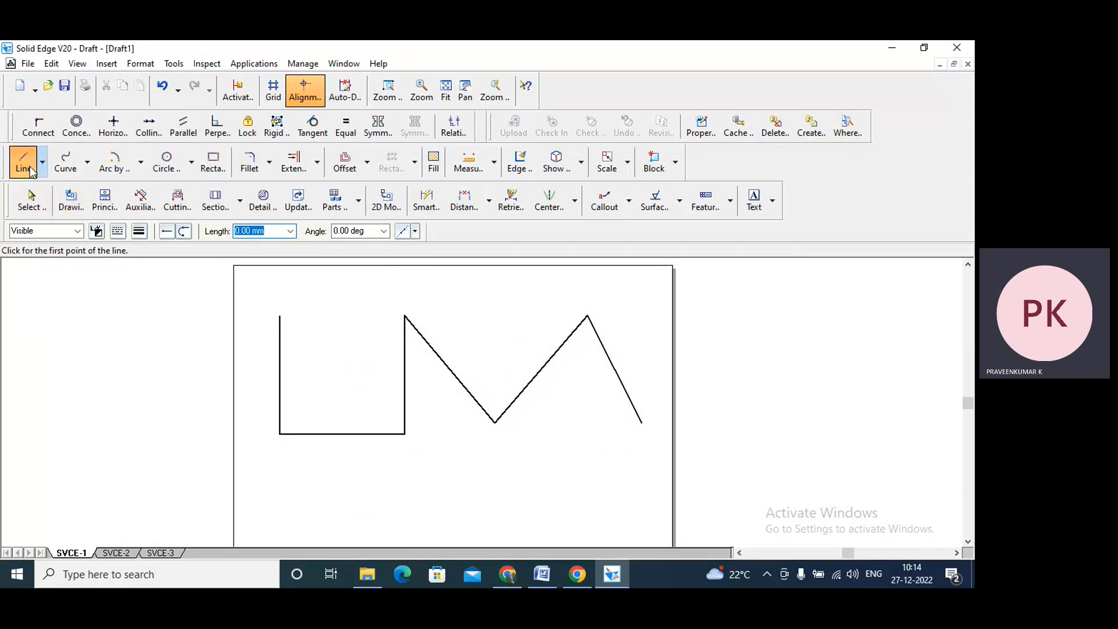
left_click(30, 196)
left_click(279, 358)
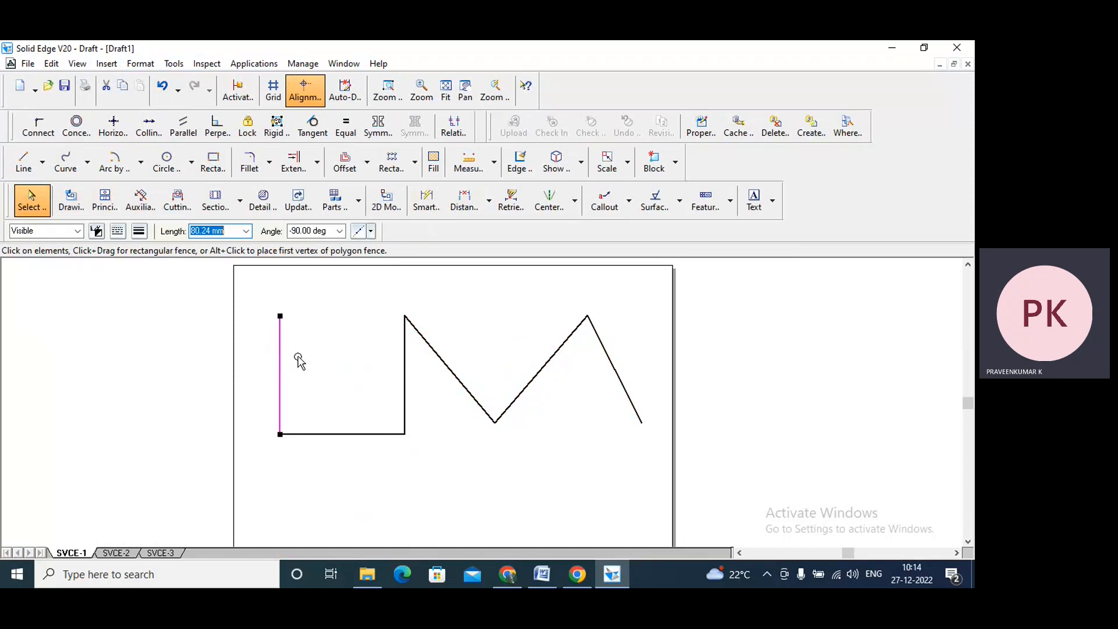
left_click(404, 368)
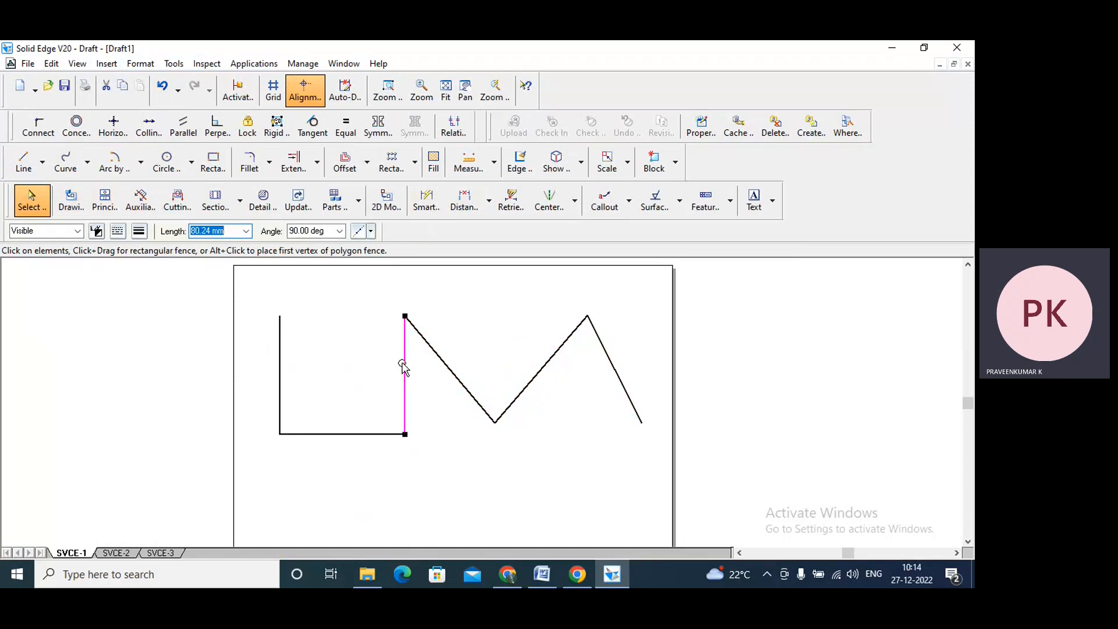
left_click(280, 379)
left_click(405, 385)
left_click(473, 314)
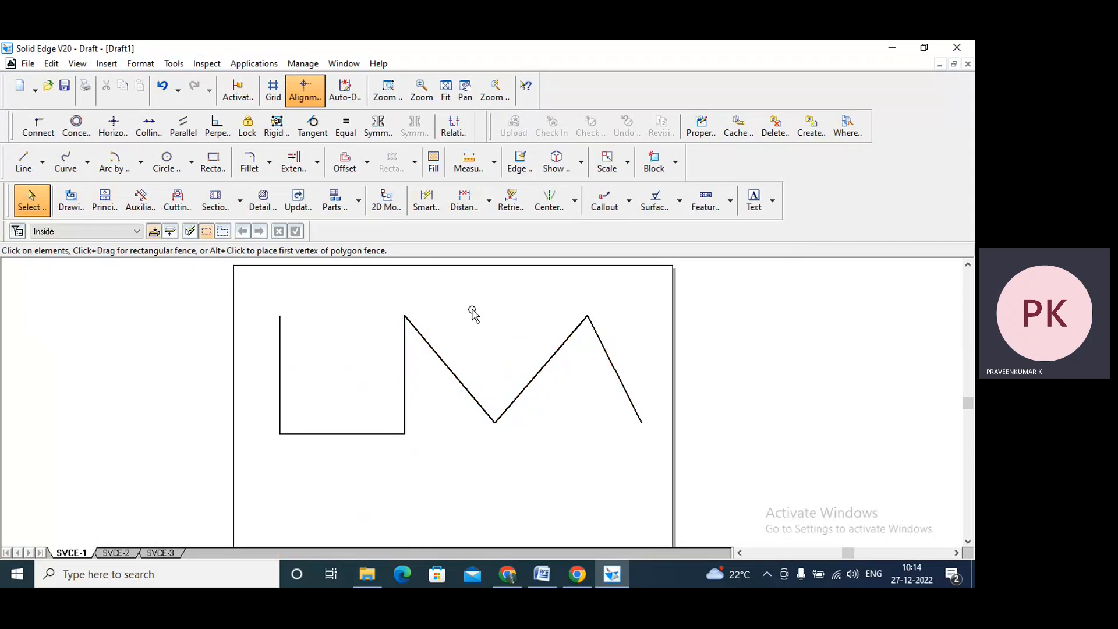
Step: Add a Distance Between dimension for the two vertical sides of the U, placed above it
left_click(490, 203)
left_click(483, 227)
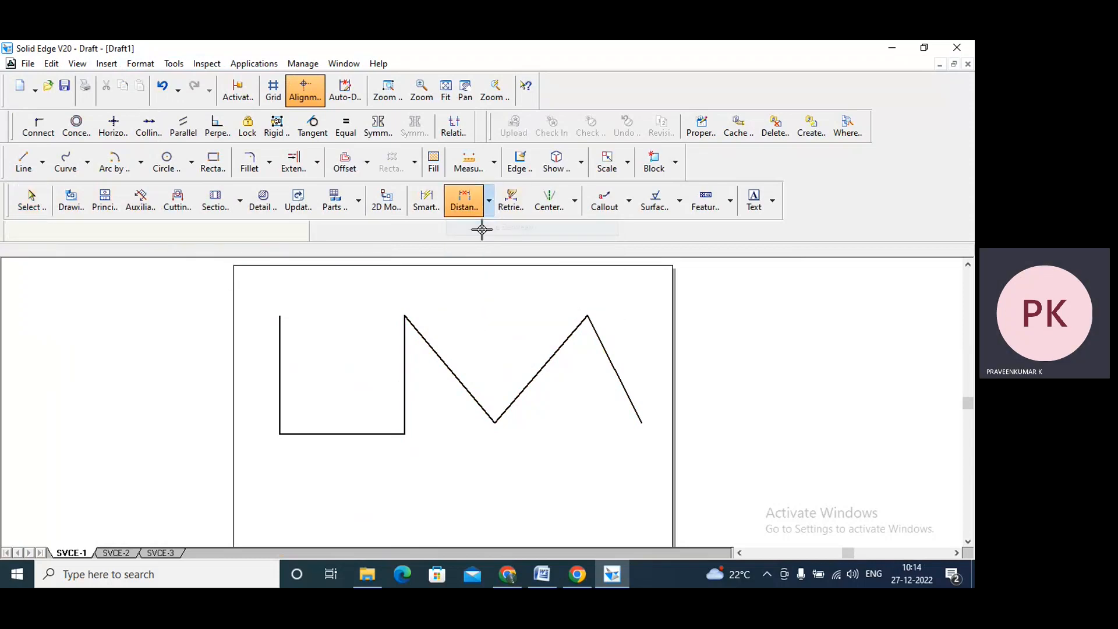
left_click(280, 351)
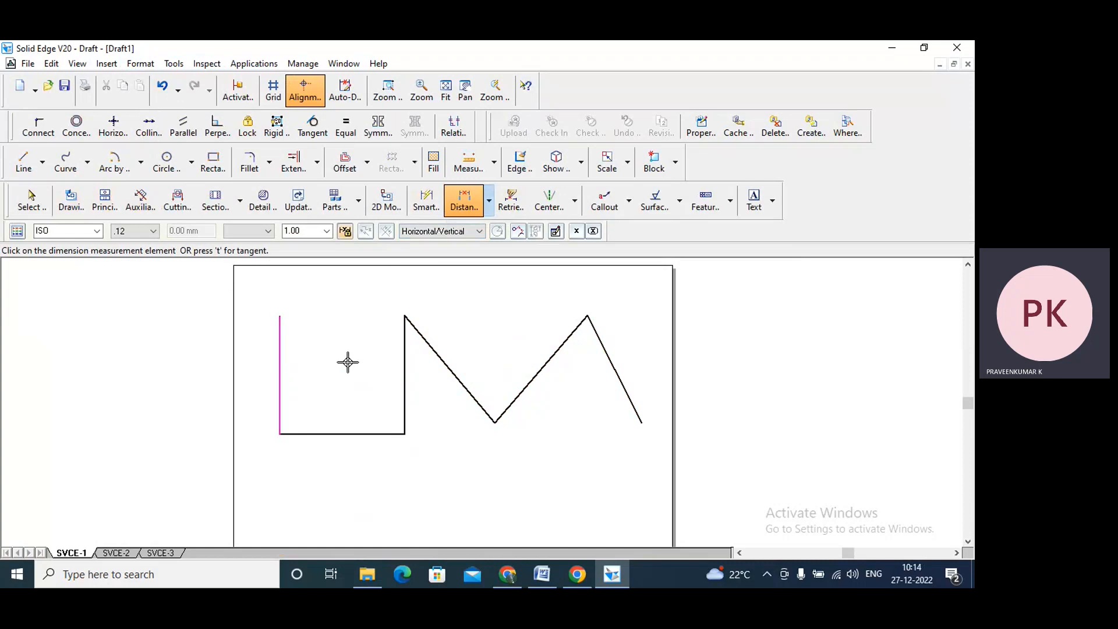
left_click(400, 354)
left_click(357, 293)
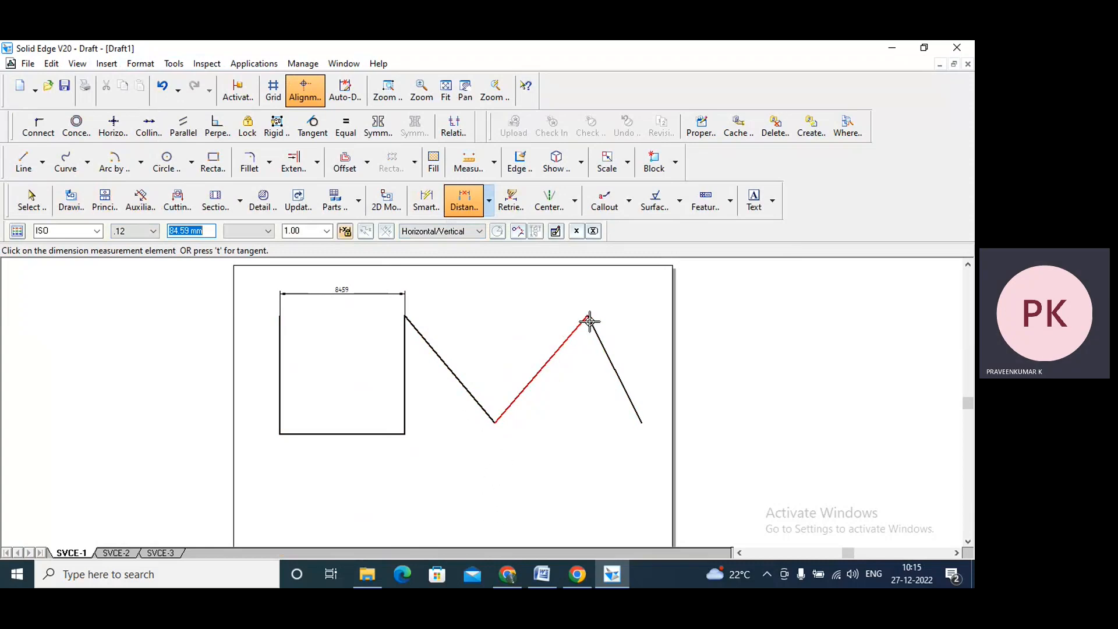
key("Escape")
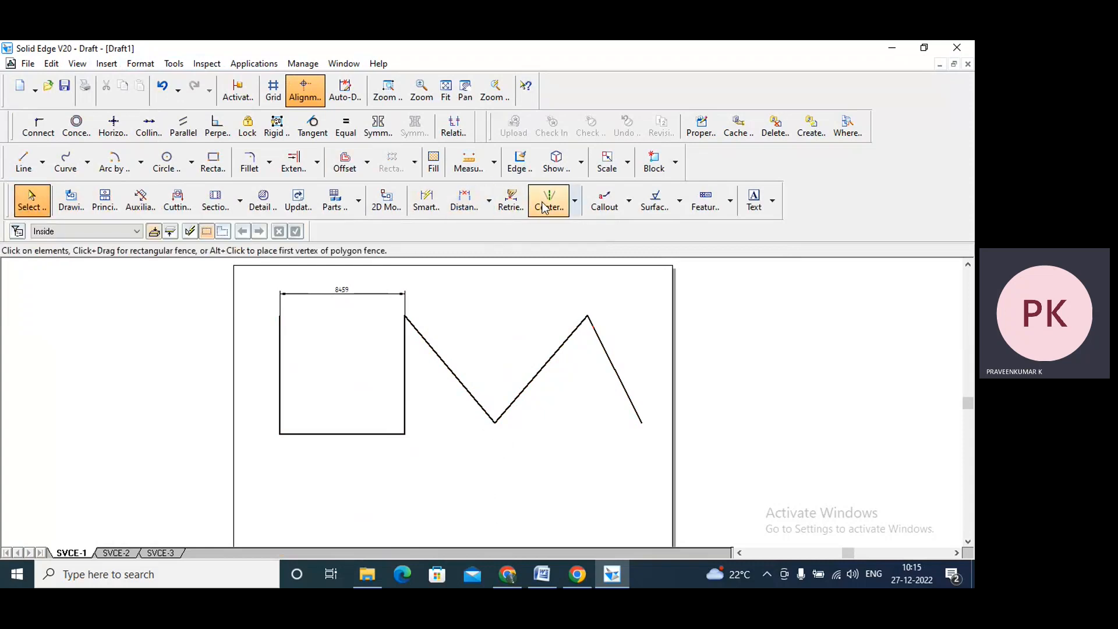
Step: Add a horizontal Distance Between dimension from the zigzag's lower vertex to its upper peak, placed below the lines
left_click(466, 200)
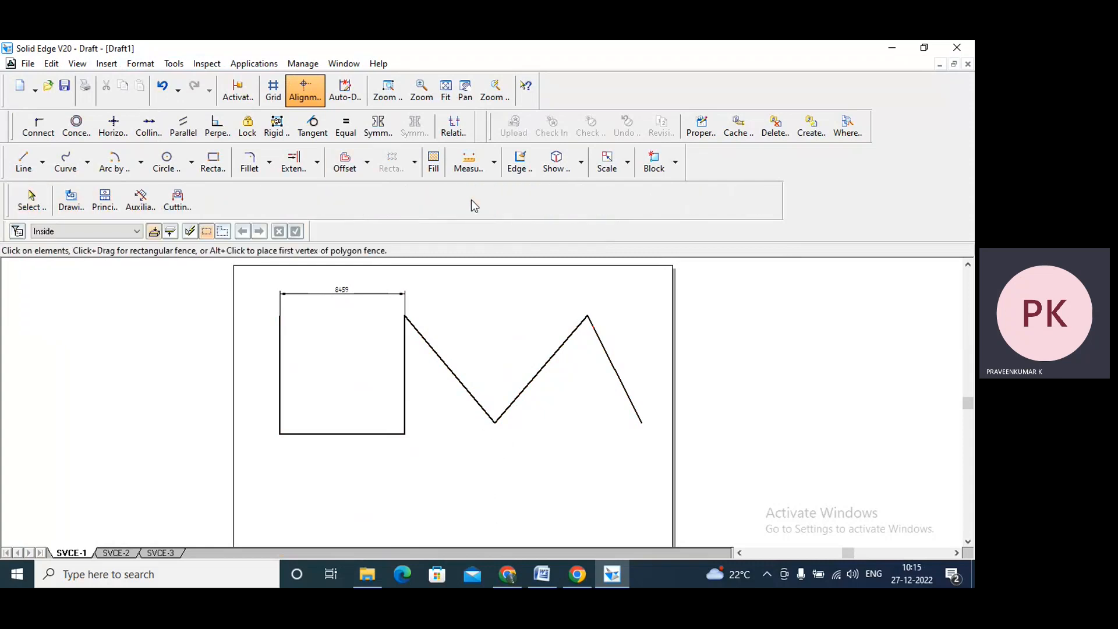
left_click(497, 416)
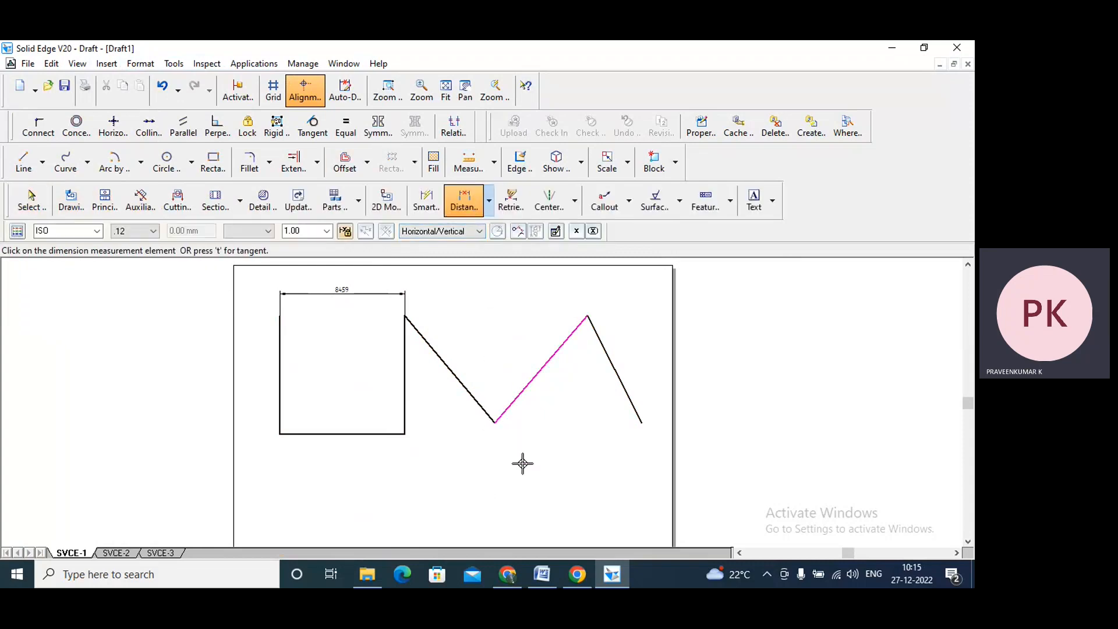
left_click(589, 318)
left_click(539, 449)
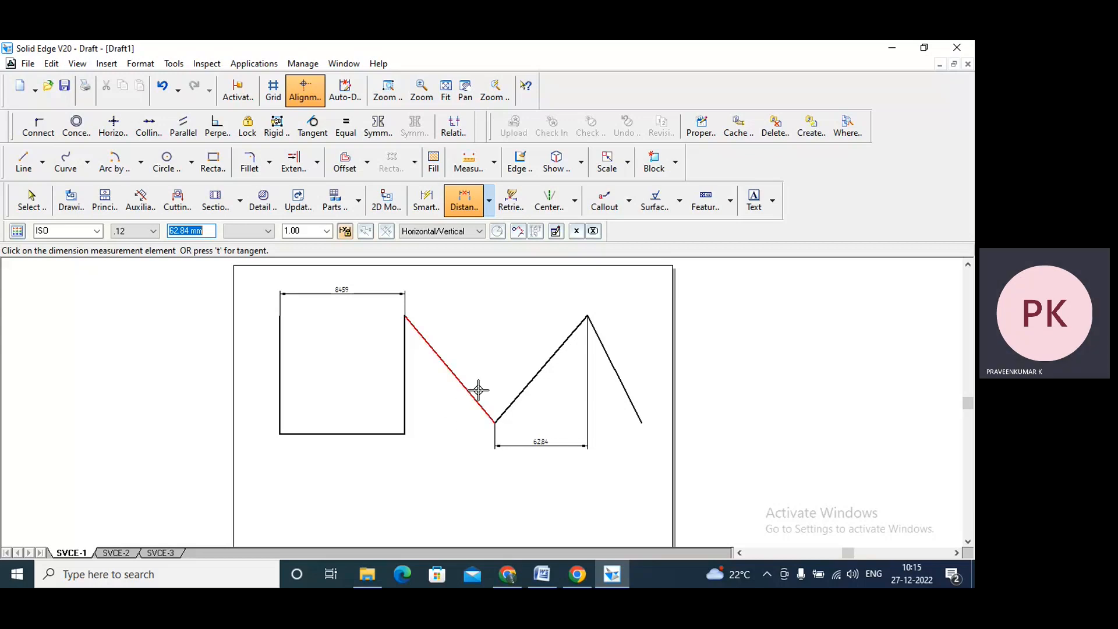
Step: Add an Angle Between dimension inside the V formed by the zigzag's first two slanted lines and leave the command
left_click(490, 205)
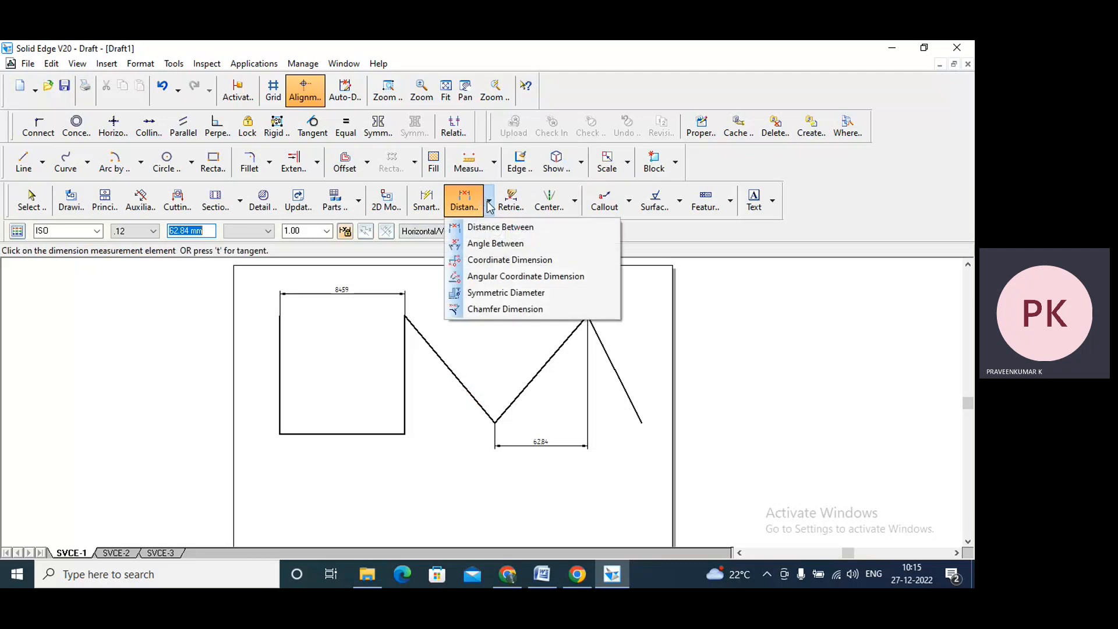
left_click(492, 244)
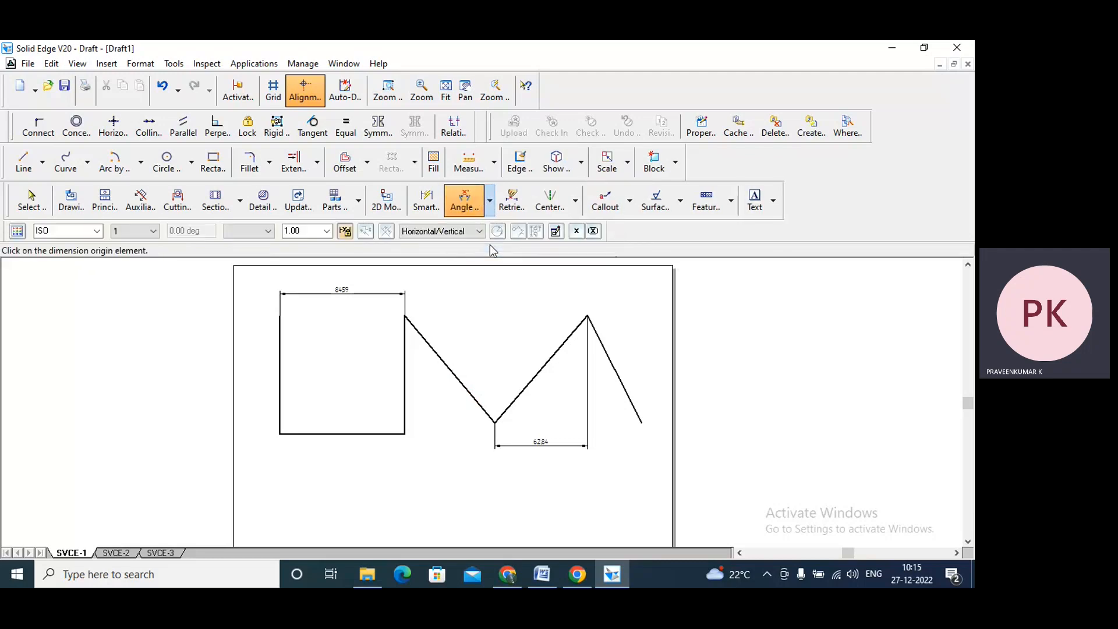
left_click(444, 360)
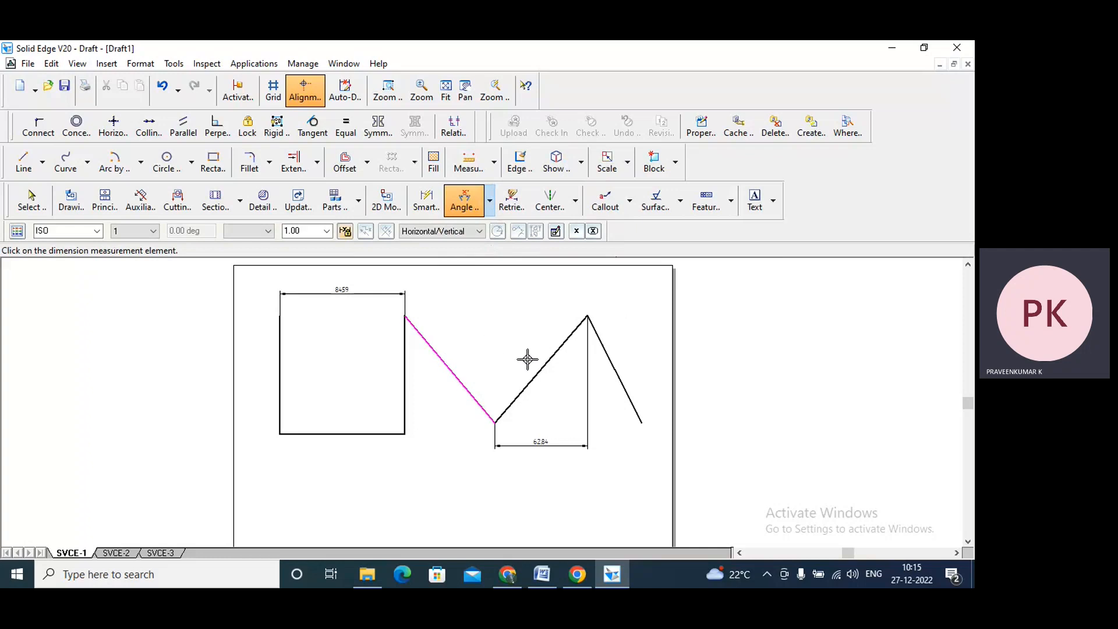
left_click(533, 376)
left_click(512, 353)
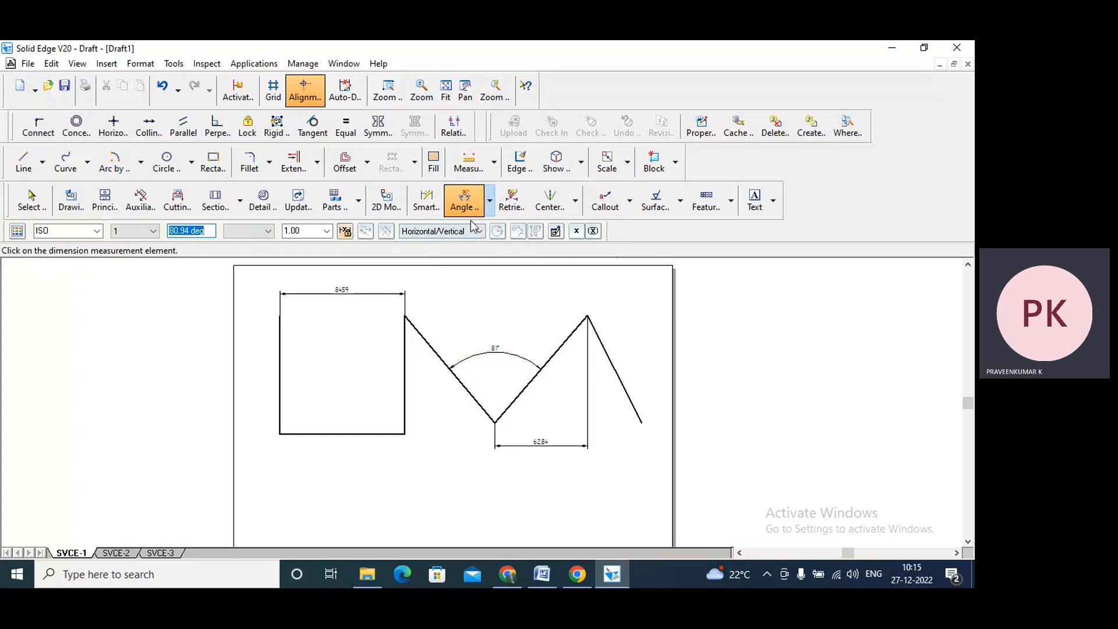
left_click(490, 201)
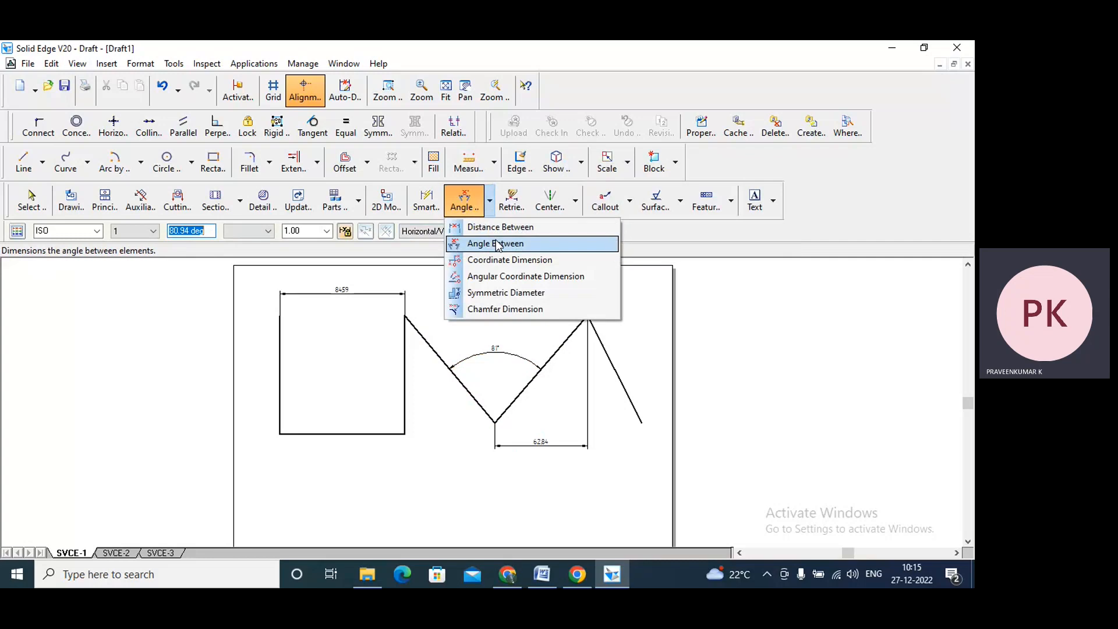
left_click(429, 454)
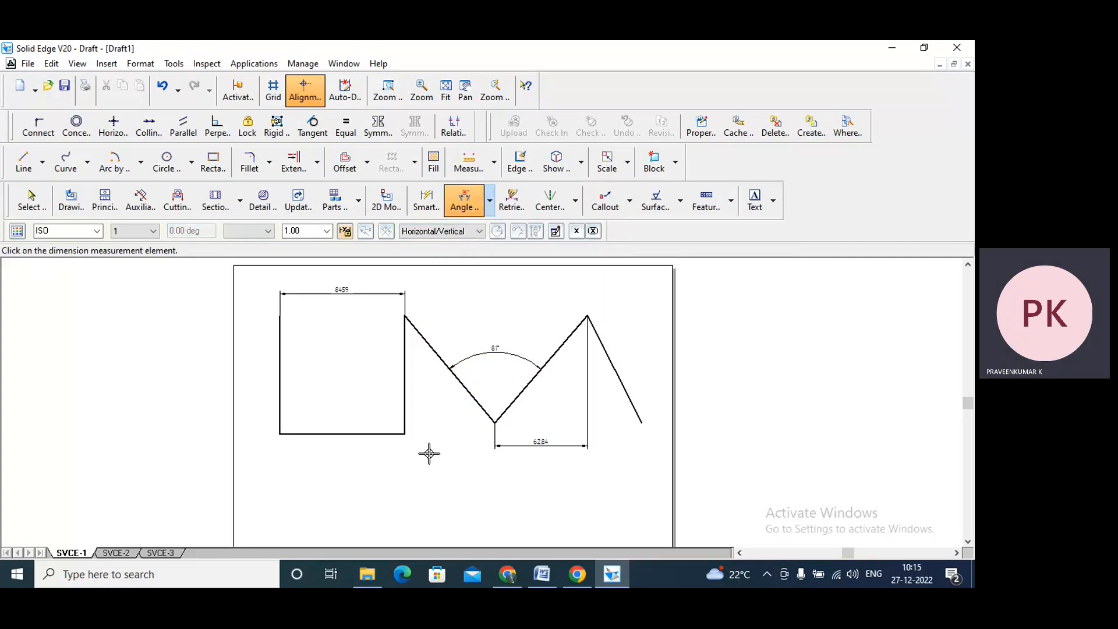
key("Escape")
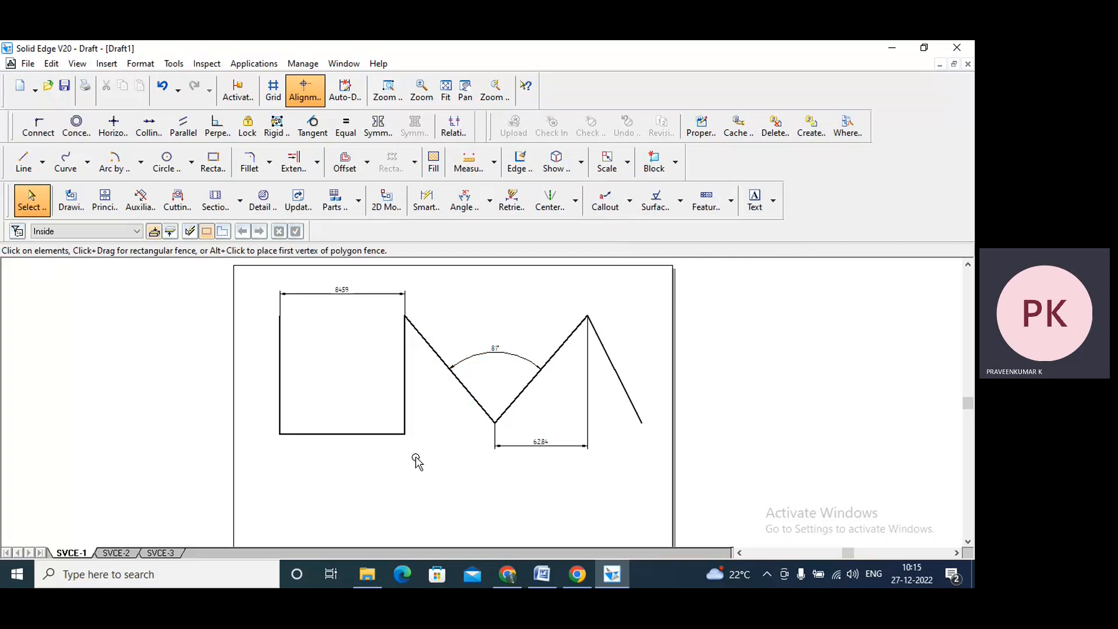
Step: Undo the angle dimension, both distance dimensions and the whole chain of lines
key("ctrl+z")
key("ctrl+z")
key("ctrl+z")
key("ctrl+z")
key("ctrl+z")
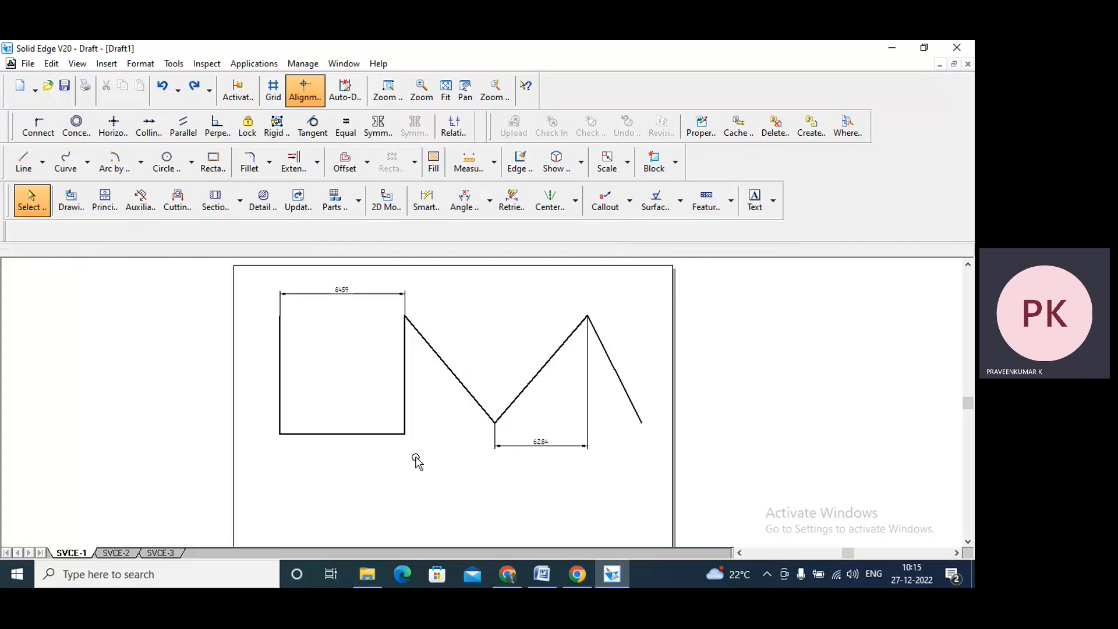
key("ctrl+z")
key("ctrl+z")
key("ctrl+z")
key("ctrl+z")
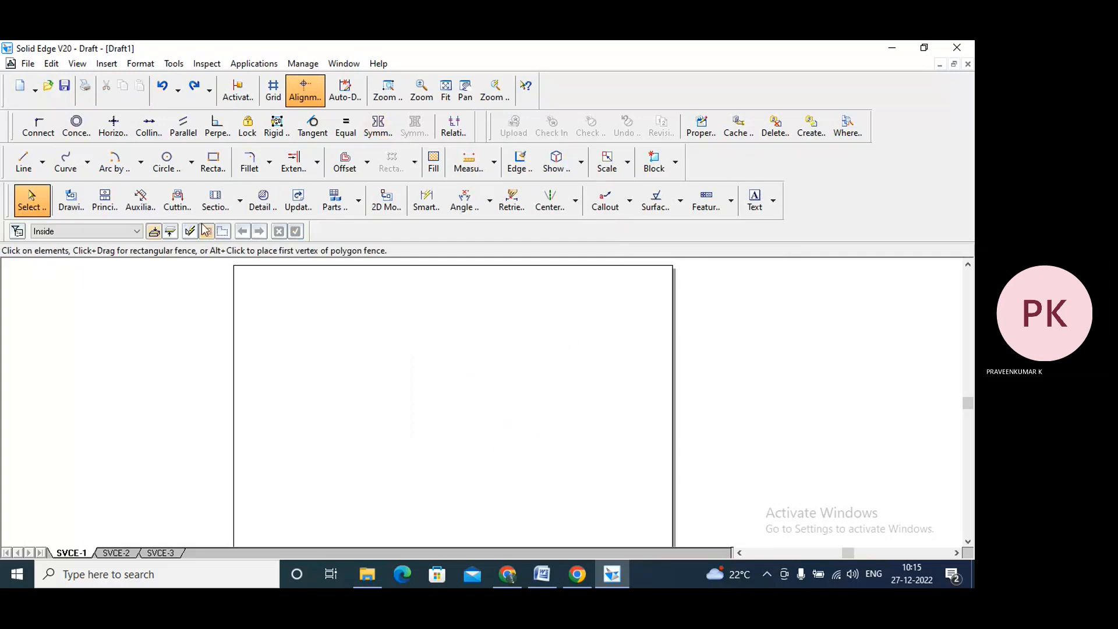
Step: Draw a rectangle about 113 mm wide and 92 mm high near the middle of the sheet
left_click(213, 162)
left_click(328, 341)
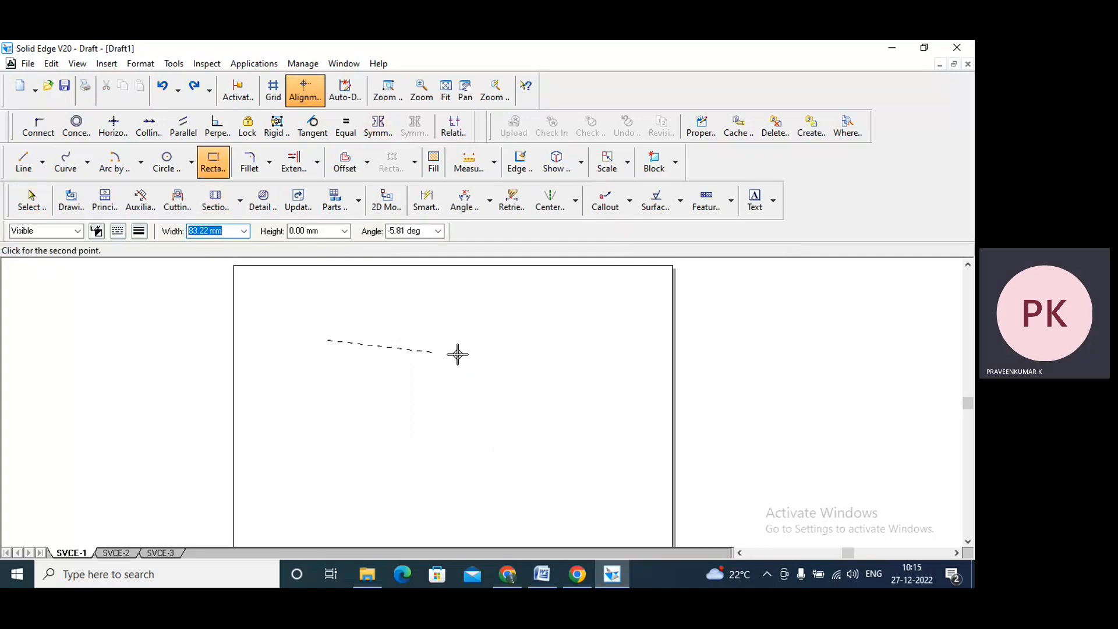
left_click(496, 338)
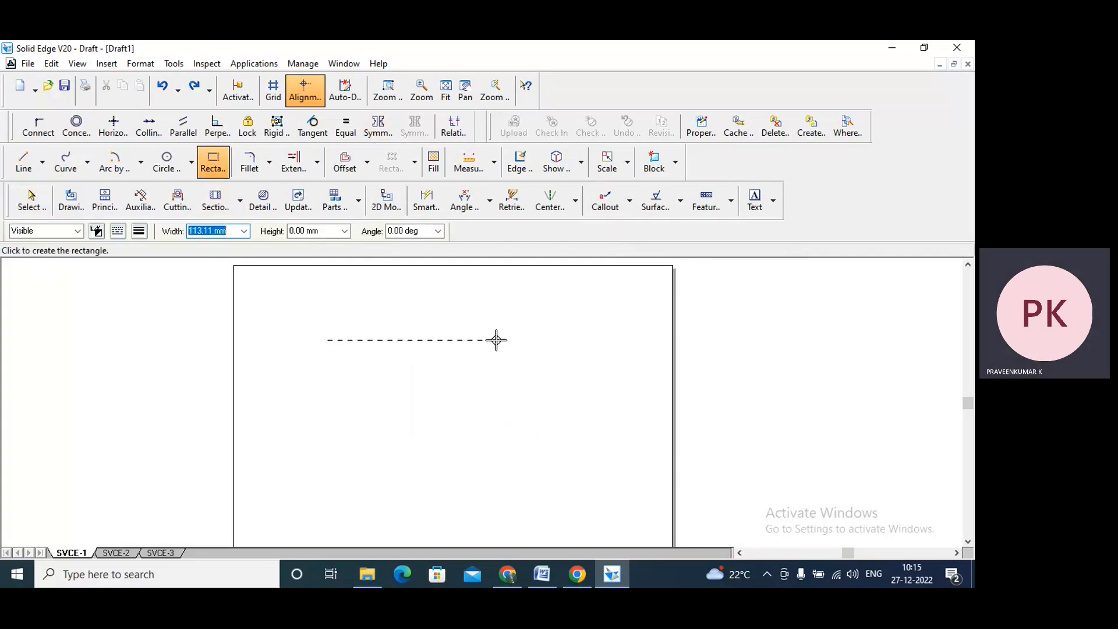
left_click(514, 475)
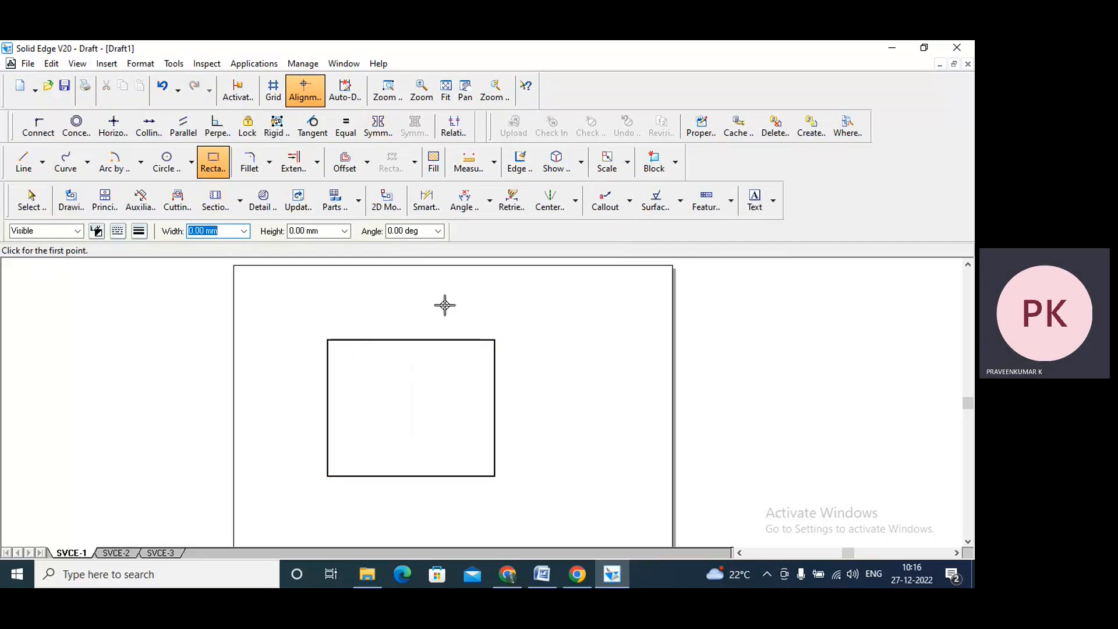
Step: Dimension the rectangle's right side with SmartDimension, placed outside it, and set the height to 100 mm
left_click(426, 200)
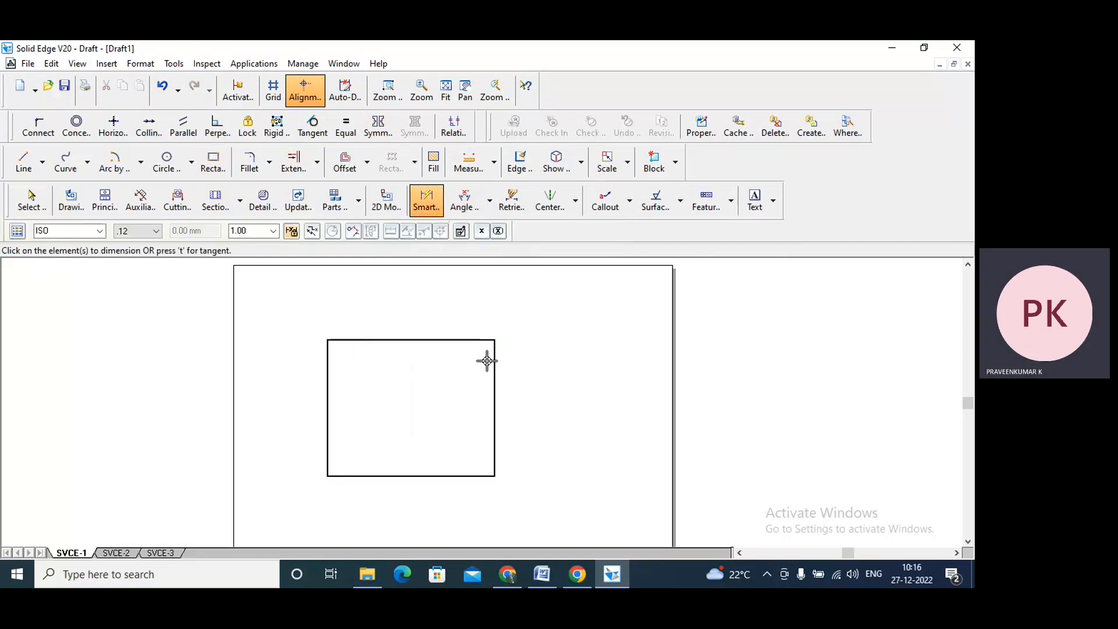
left_click(495, 383)
left_click(522, 396)
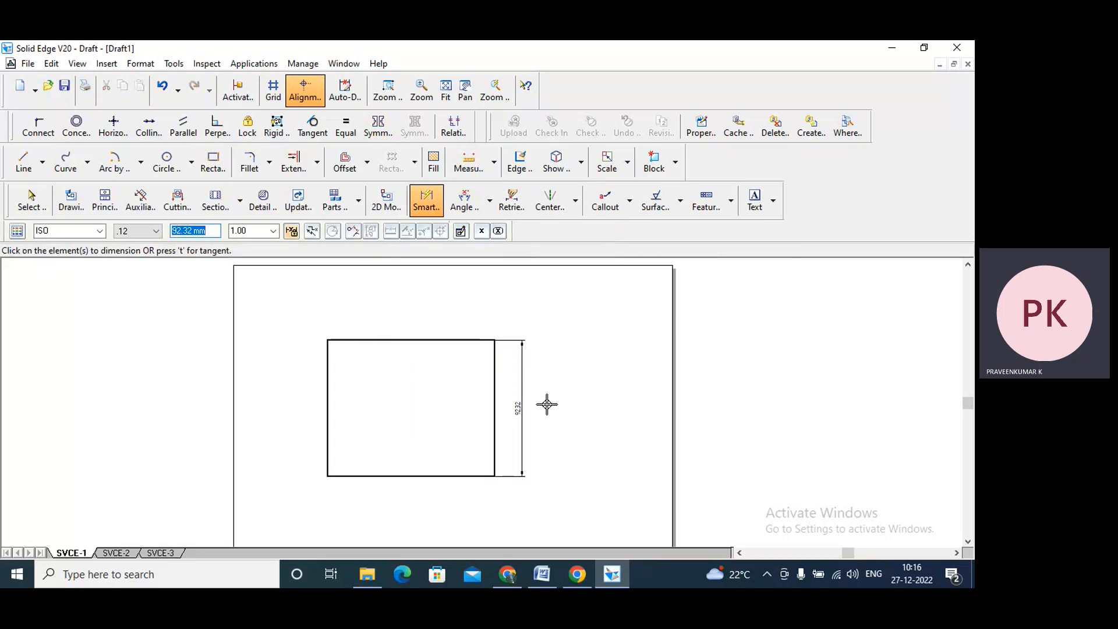
type("100")
key("Return")
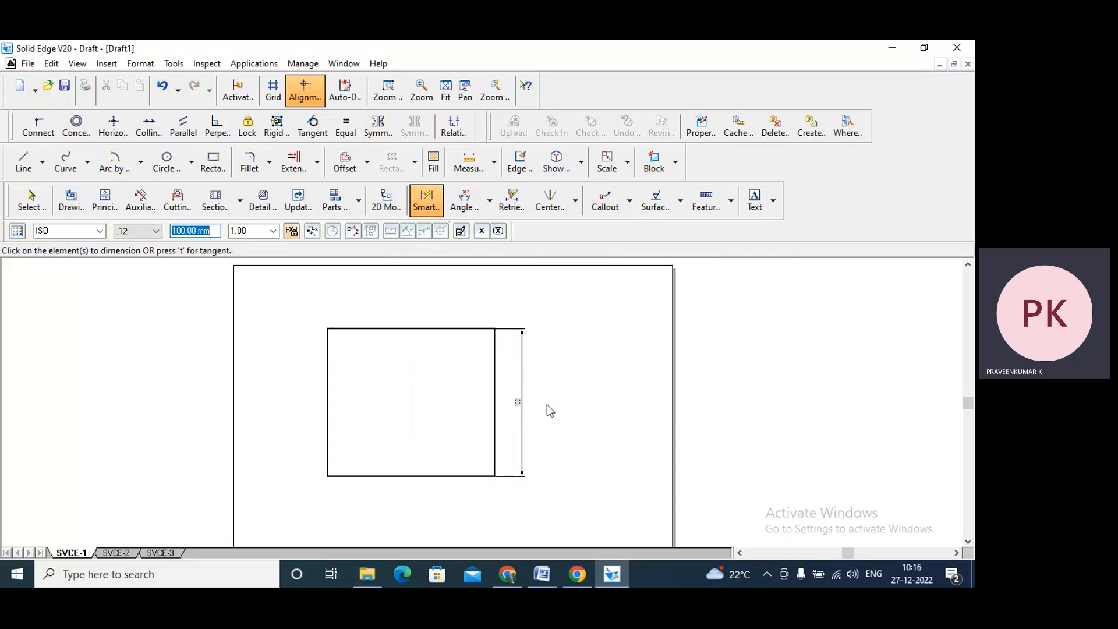
Step: Dimension the rectangle's bottom edge below the shape and set the width to 100 mm
left_click(399, 479)
left_click(395, 500)
type("100")
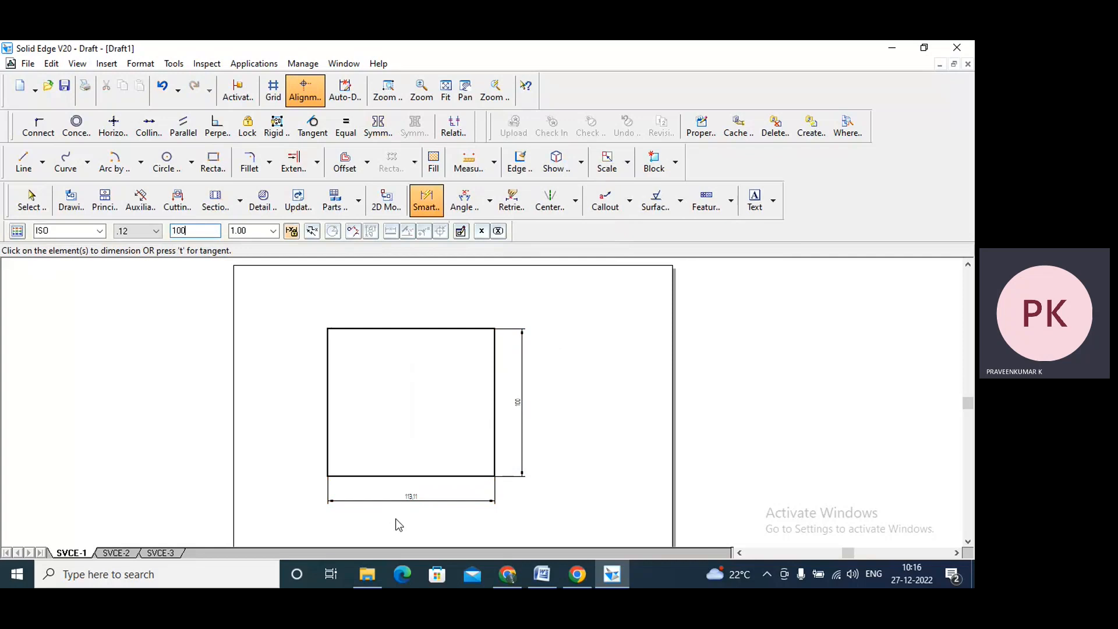
key("Return")
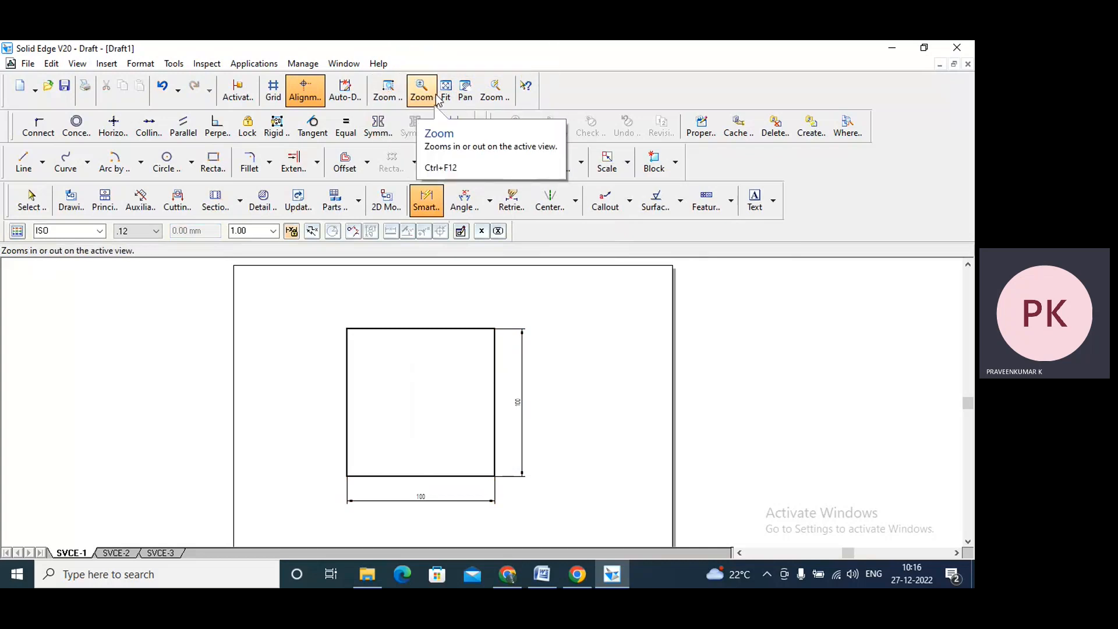
Step: Zoom out with the dynamic Zoom tool to view the whole sheet around the dimensioned square
scroll(533, 336, "up", 1)
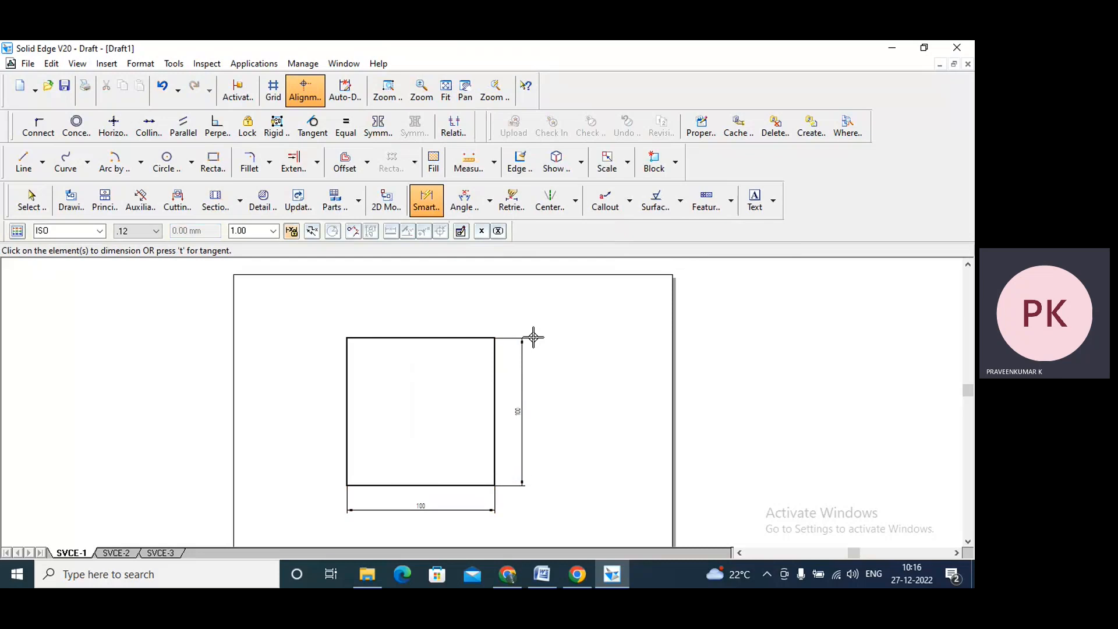
left_click(421, 90)
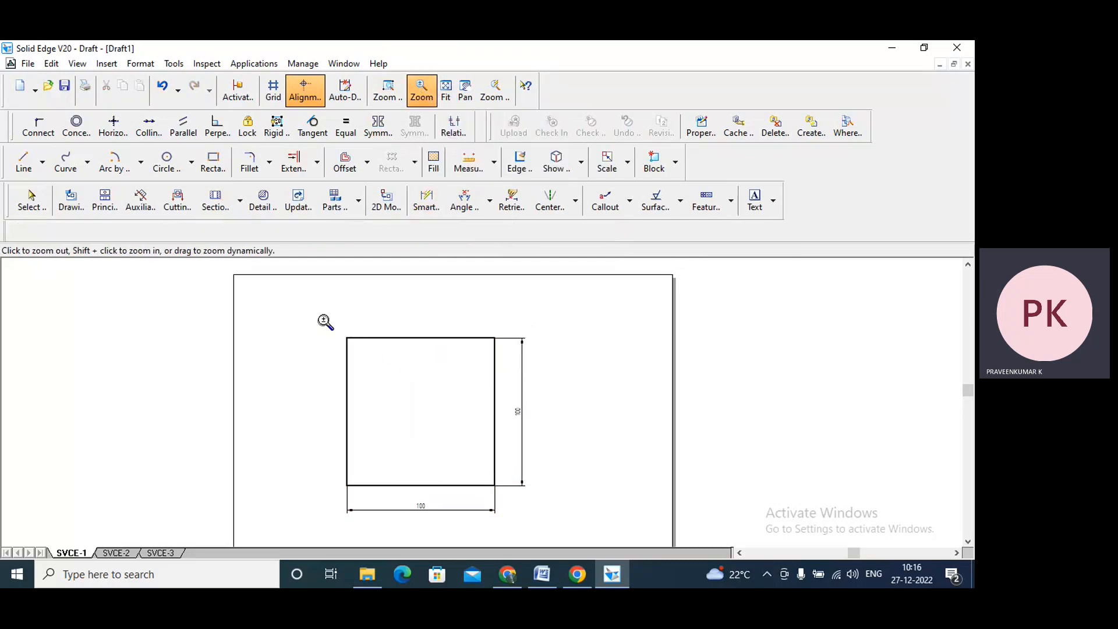
mouse_move(326, 321)
left_mouse_down()
mouse_move(444, 339)
mouse_move(341, 301)
left_mouse_up()
key("Escape")
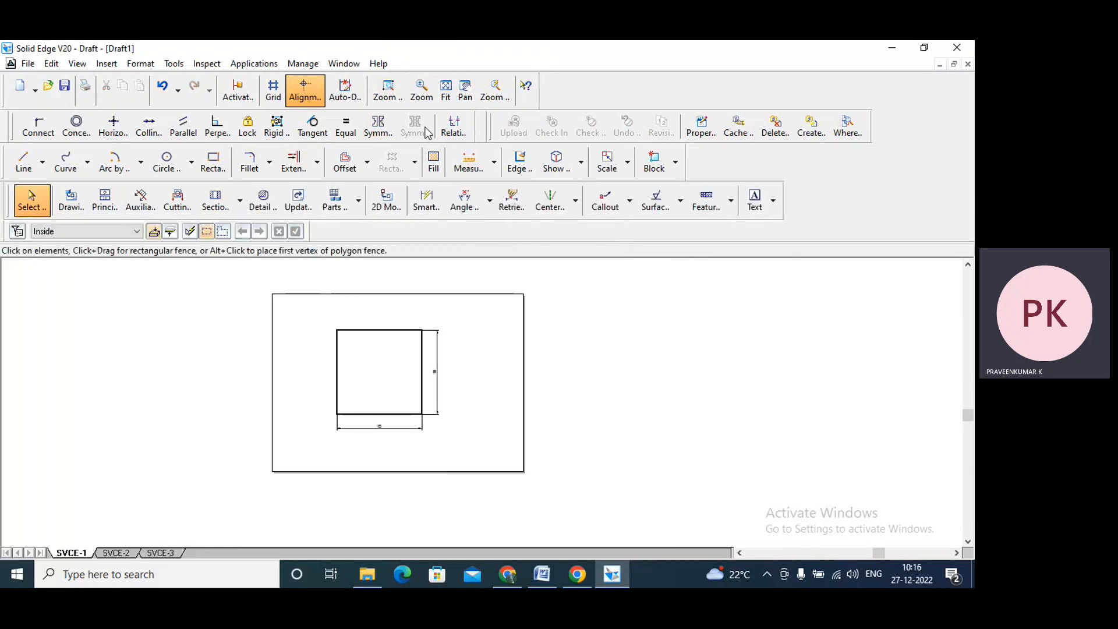
Step: Examine the square's lower-left corner at increasing magnification with Zoom Area, checking how the two edges meet
left_click(389, 97)
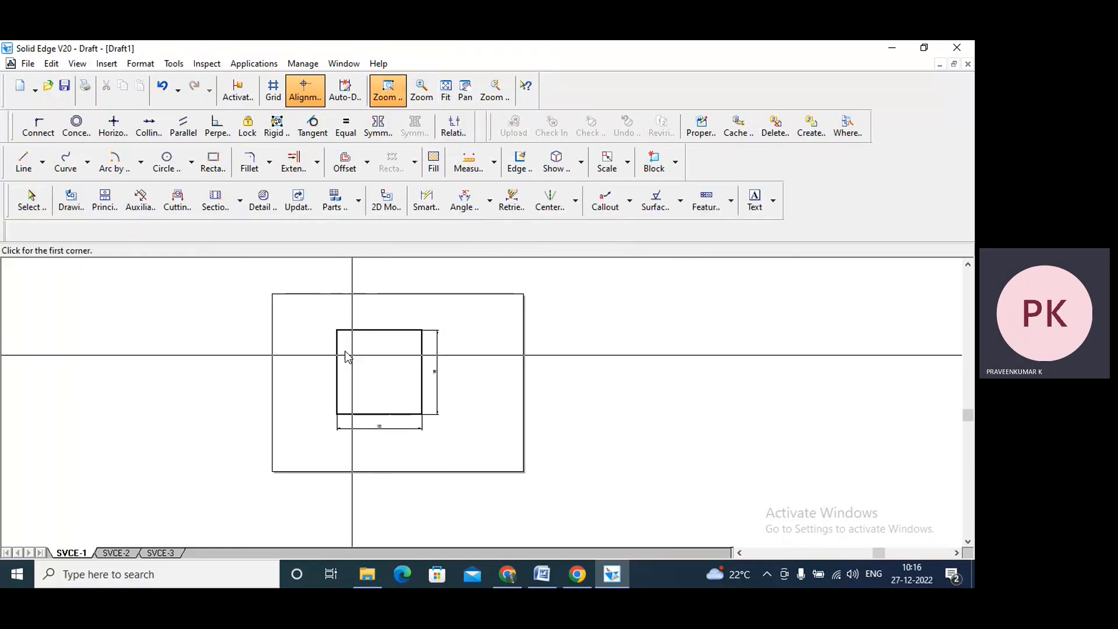
mouse_move(316, 314)
left_mouse_down()
mouse_move(414, 341)
mouse_move(464, 441)
left_mouse_up()
mouse_move(342, 296)
left_mouse_down()
mouse_move(560, 357)
mouse_move(629, 528)
left_mouse_up()
left_click_drag(299, 471, 350, 524)
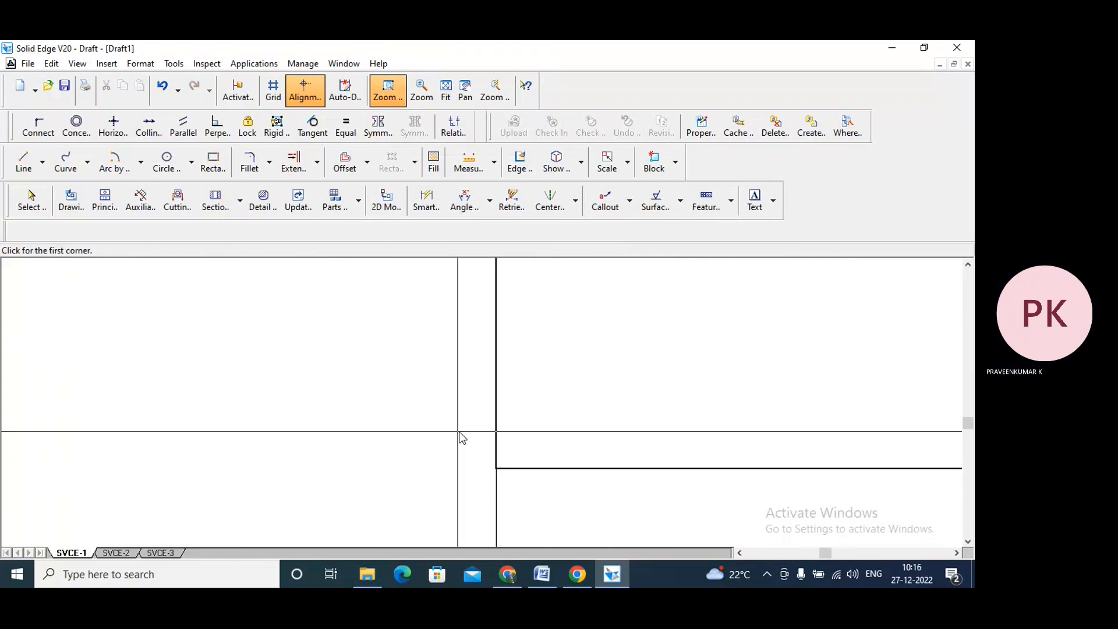
left_click_drag(462, 431, 528, 499)
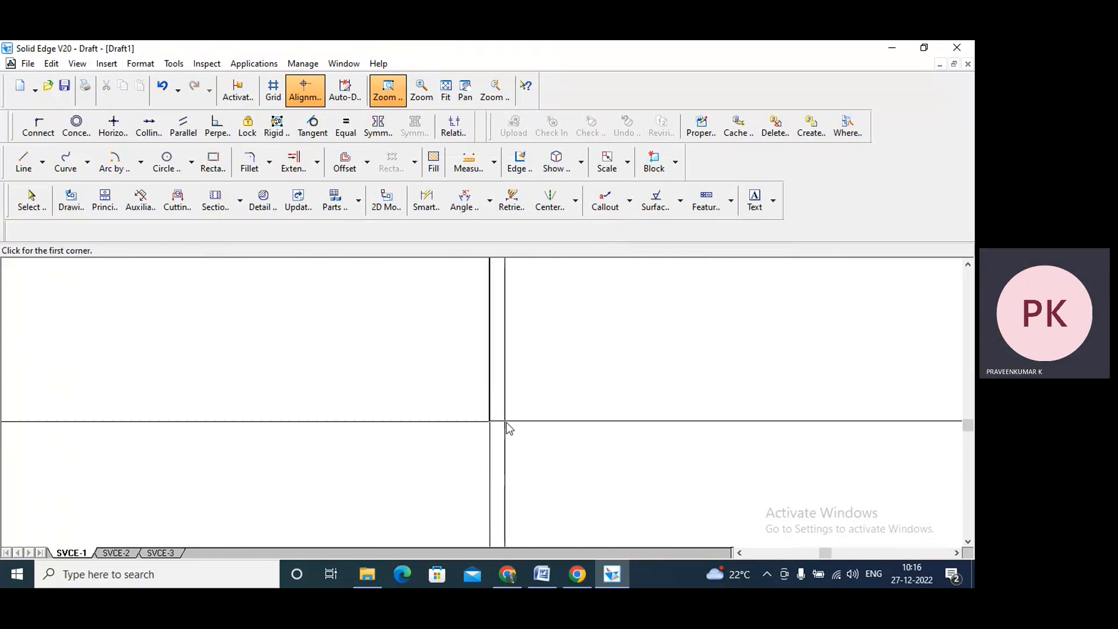
left_click_drag(414, 373, 496, 402)
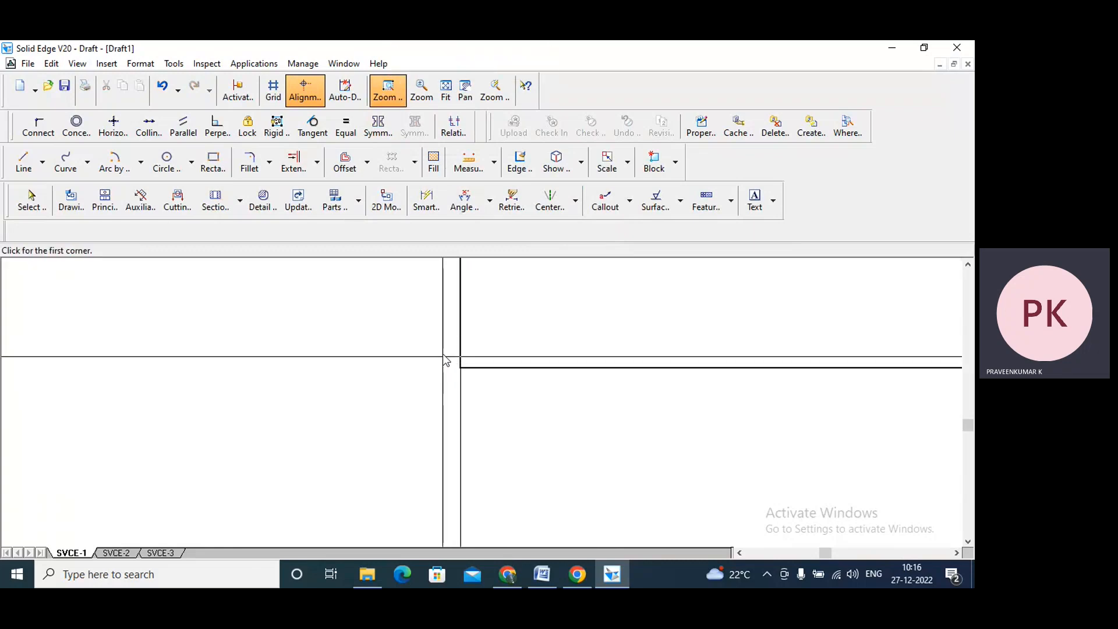
left_click_drag(437, 345, 502, 389)
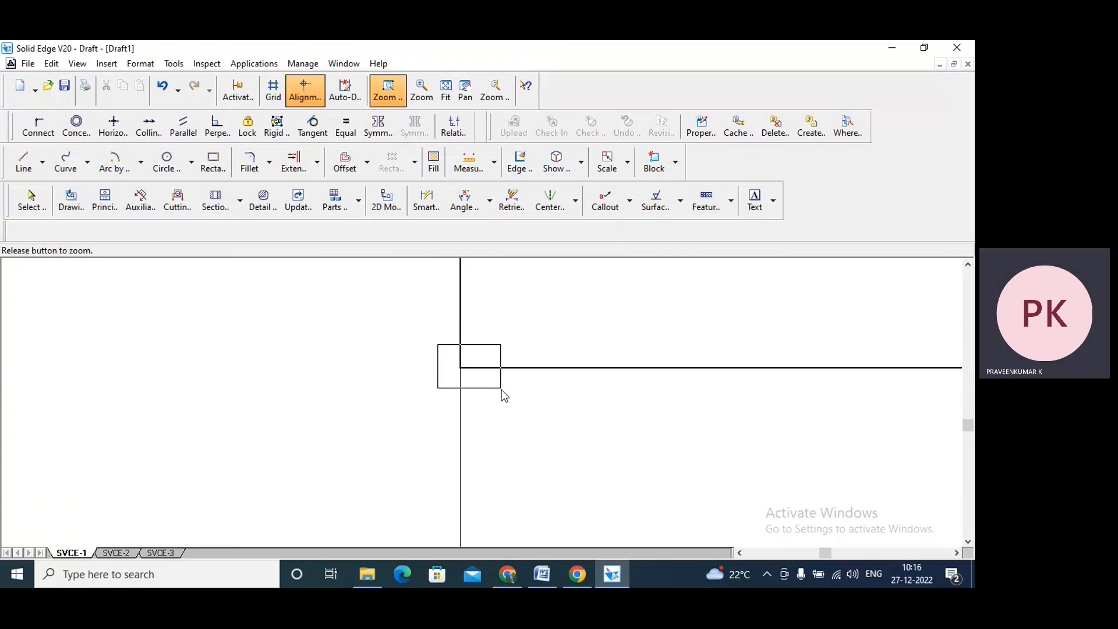
left_click_drag(501, 390, 501, 390)
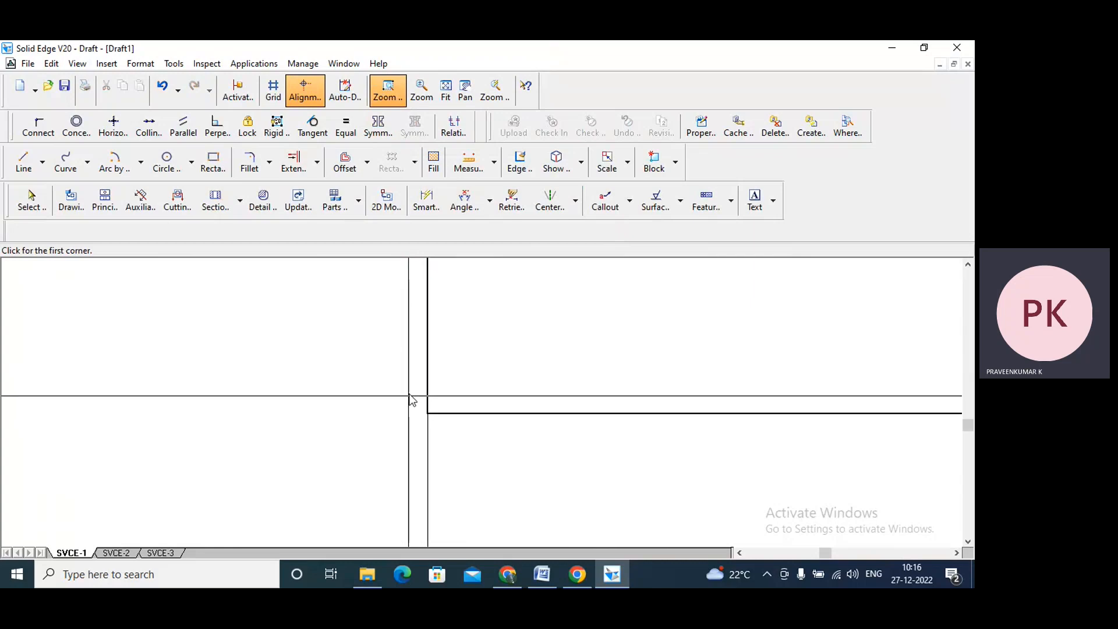
left_click_drag(408, 387, 467, 434)
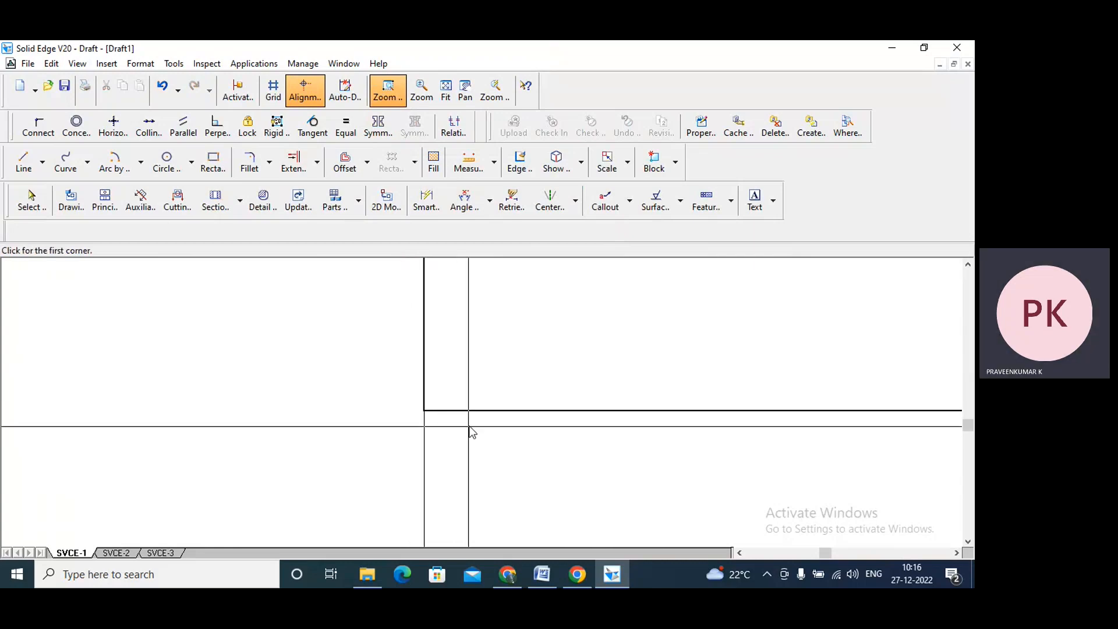
left_click(31, 201)
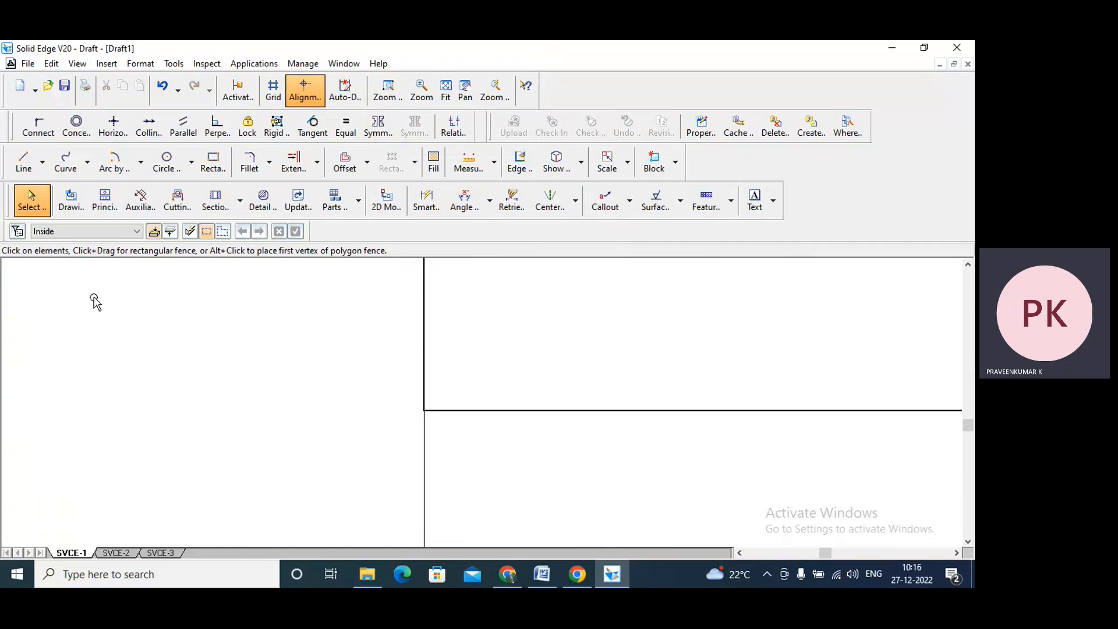
Step: Fit the whole sheet in view, pan it up and to the left, and fit it again
left_click(447, 94)
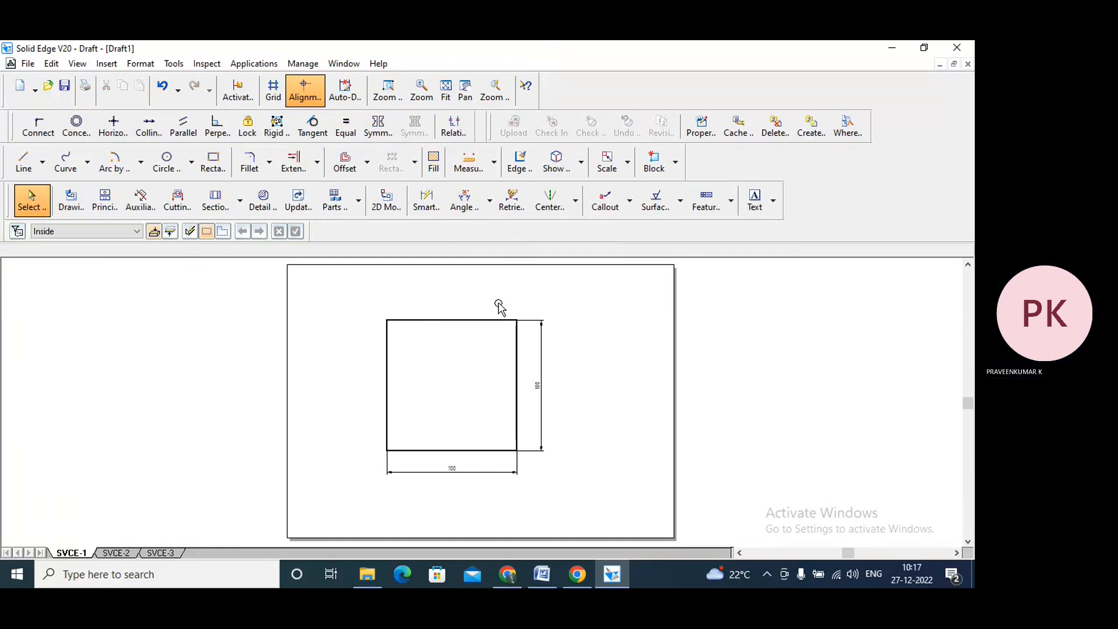
left_click(464, 89)
mouse_move(449, 366)
left_mouse_down()
mouse_move(356, 297)
mouse_move(209, 327)
mouse_move(212, 281)
mouse_move(112, 294)
mouse_move(683, 335)
mouse_move(379, 307)
mouse_move(654, 401)
mouse_move(262, 334)
mouse_move(280, 295)
mouse_move(301, 287)
left_mouse_up()
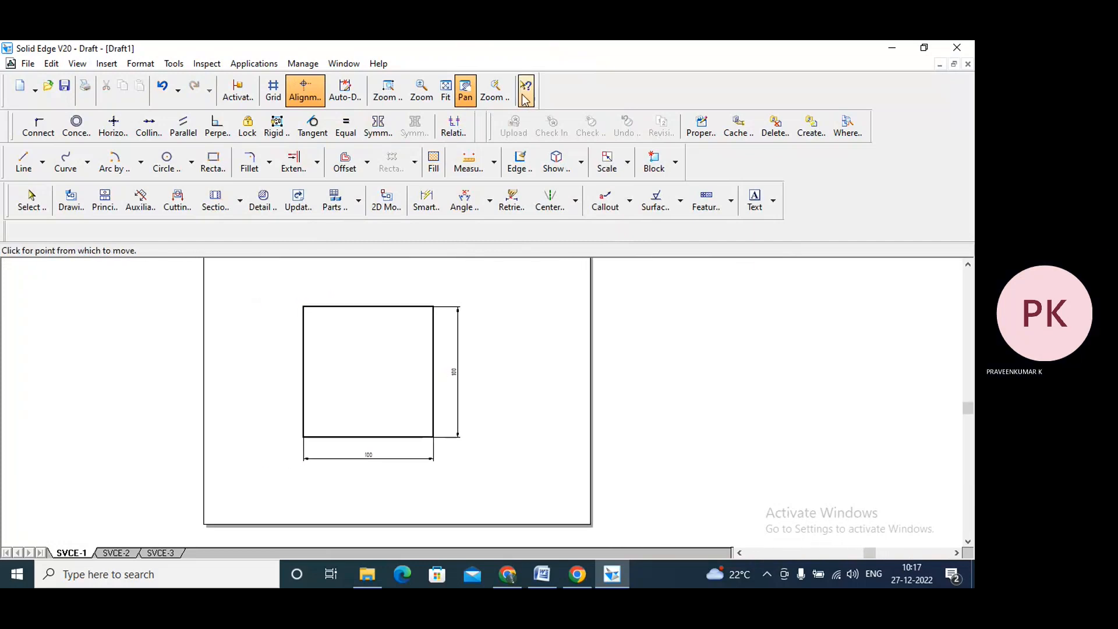
left_click(446, 95)
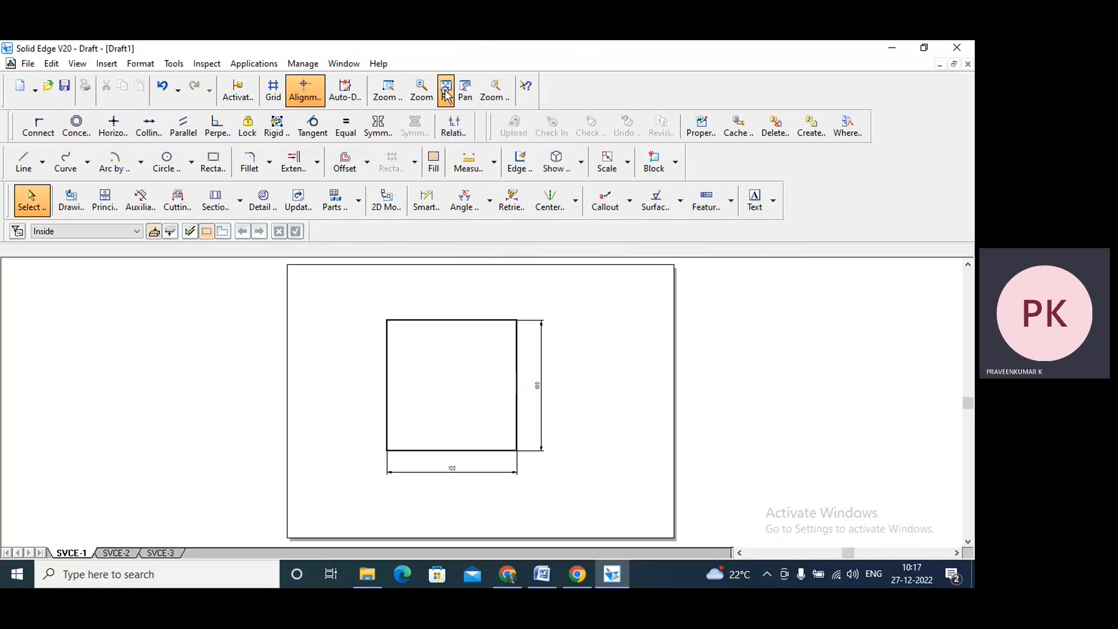
left_click(394, 96)
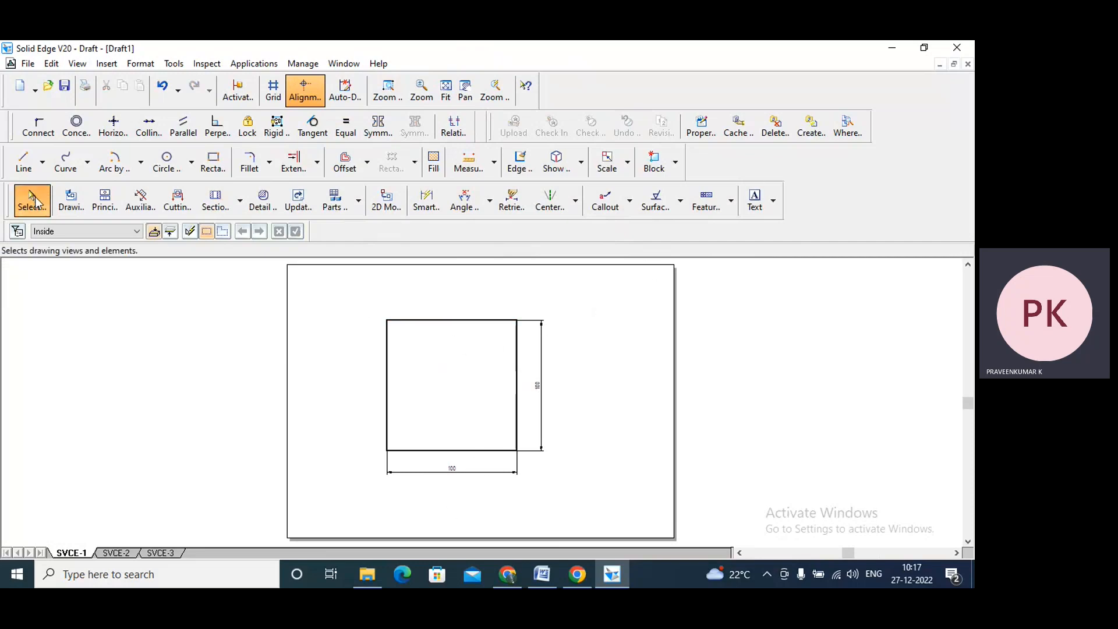
Step: Start a Text annotation with the Times New Roman font and a 10 mm text height
left_click(773, 202)
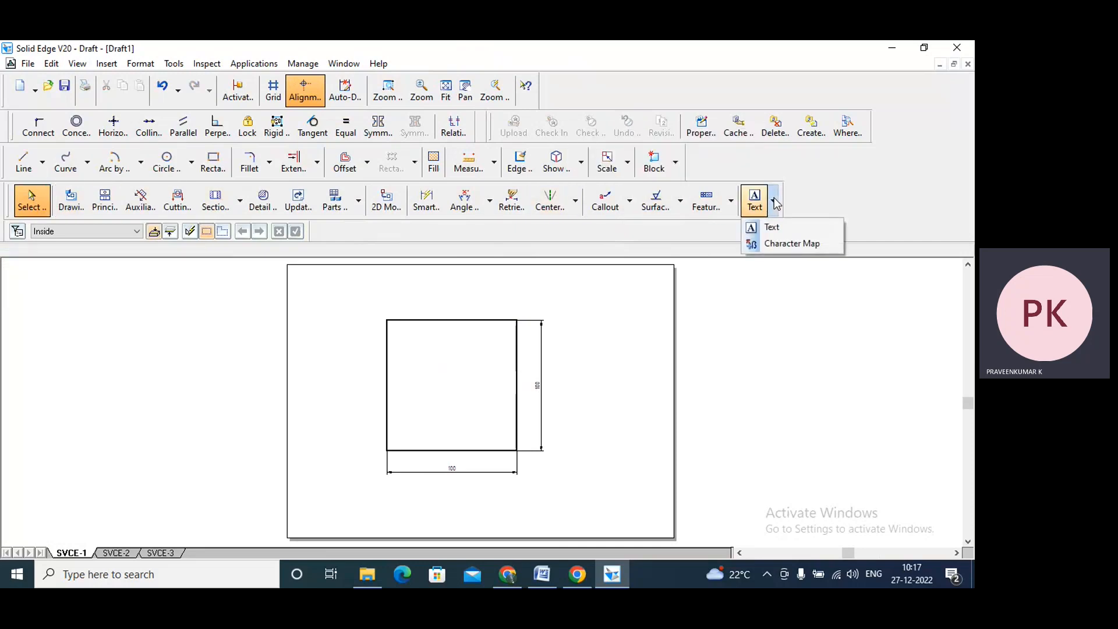
left_click(768, 227)
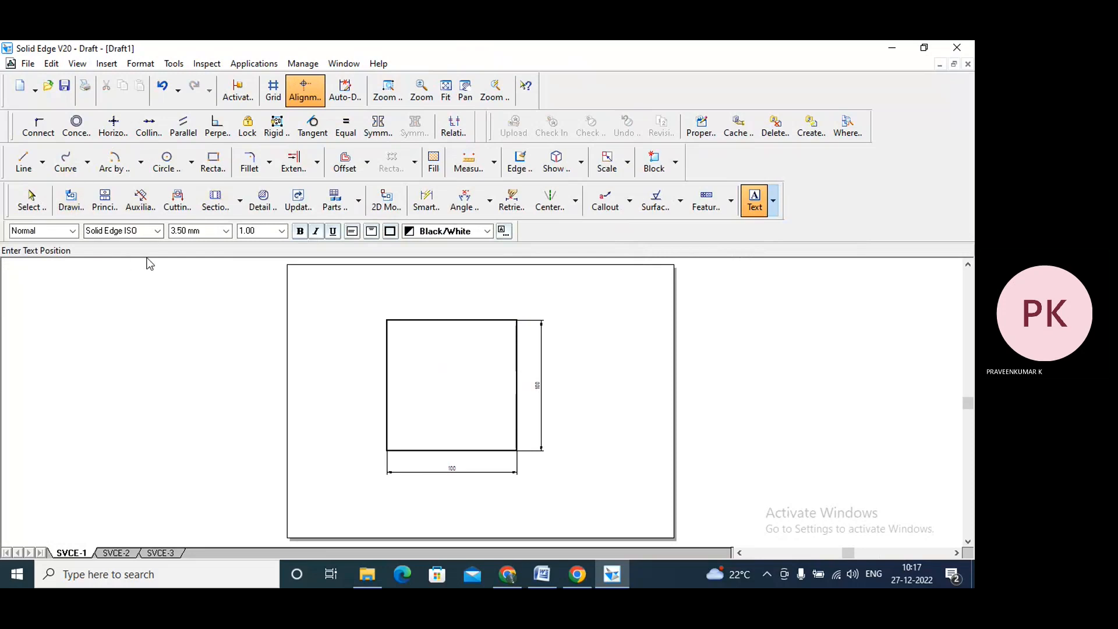
left_click(158, 231)
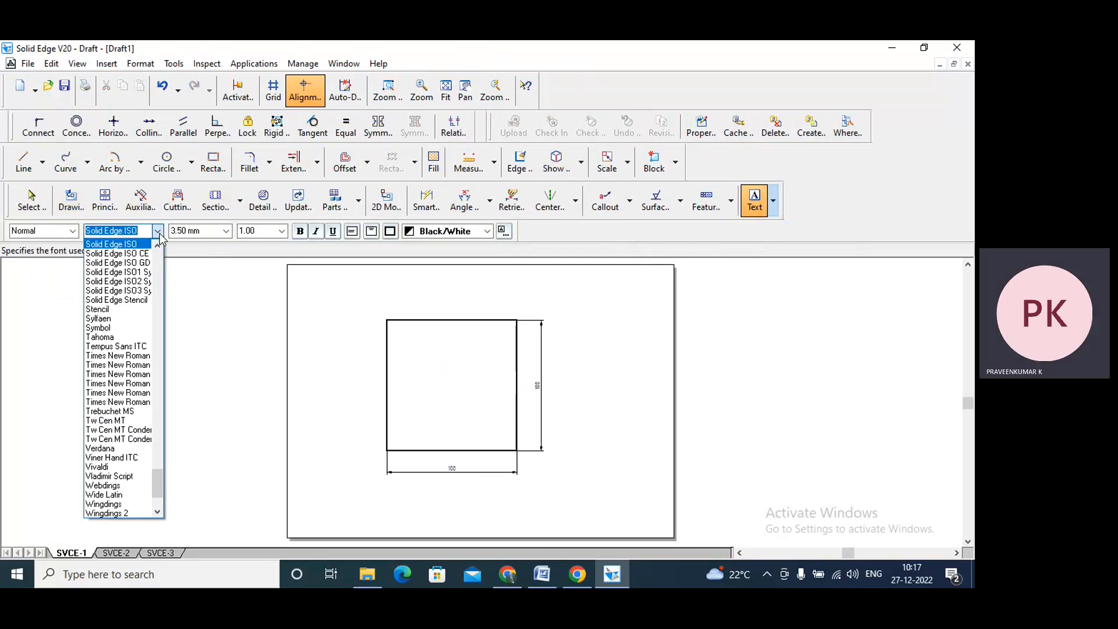
left_click(113, 361)
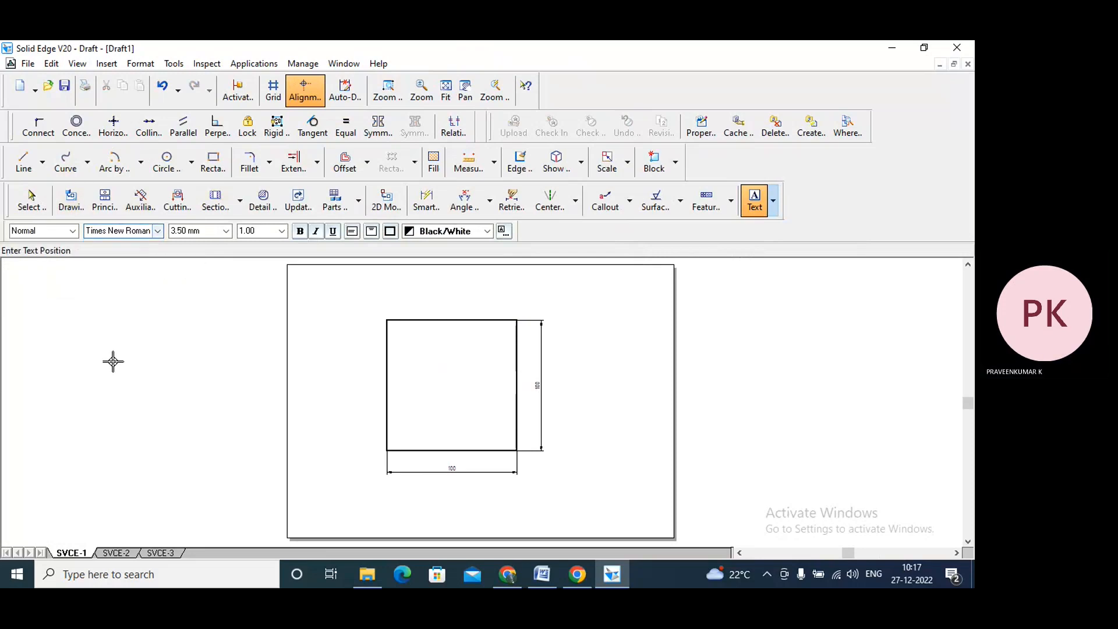
left_click(226, 231)
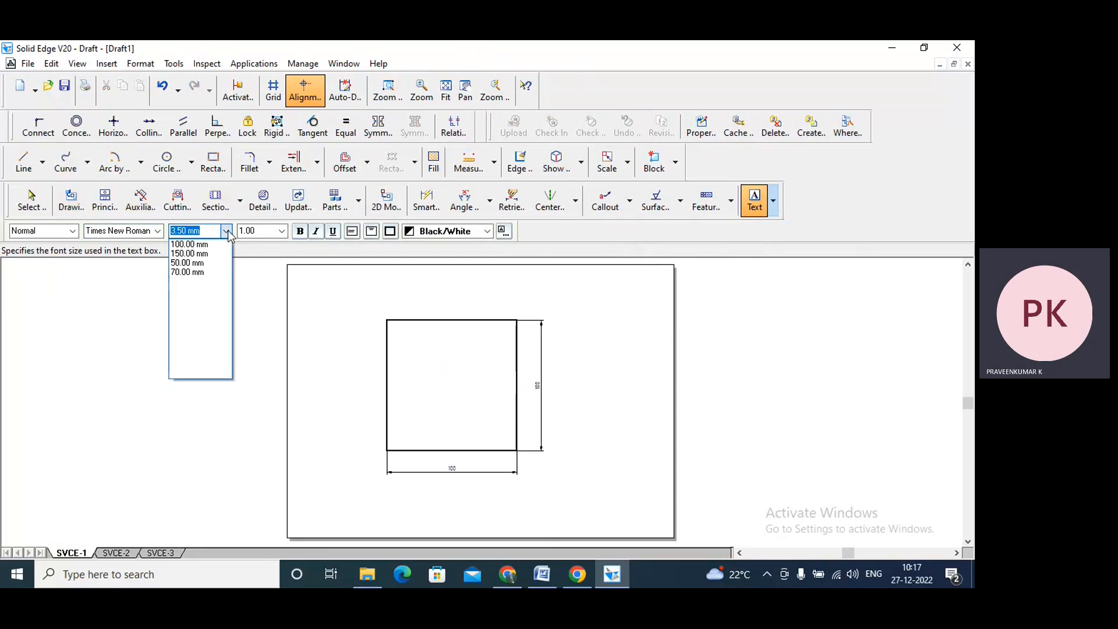
type("10")
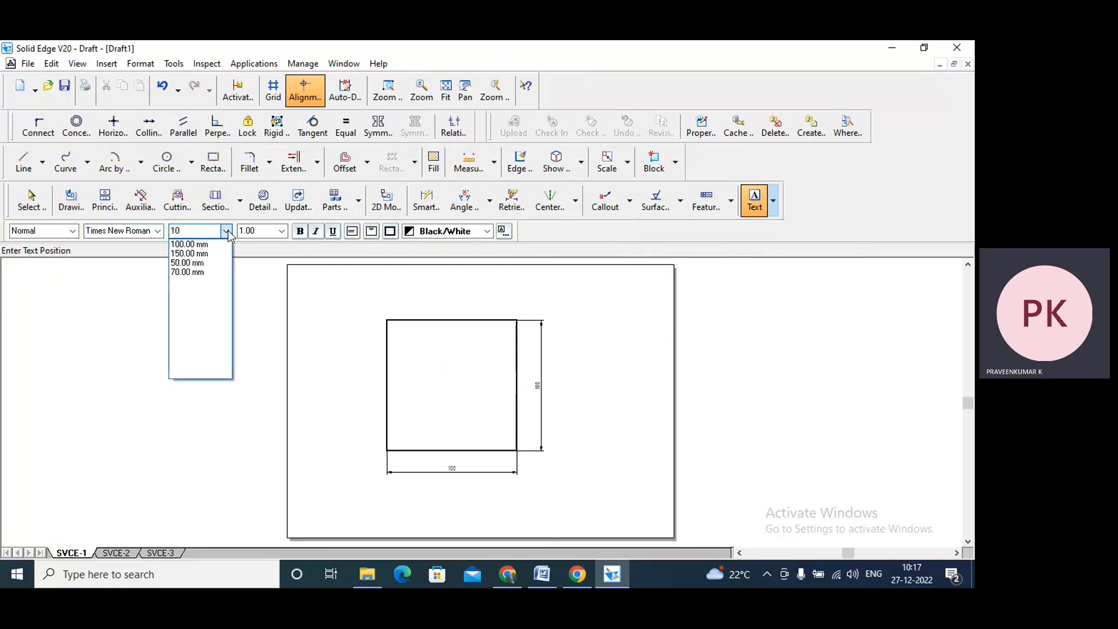
key("Tab")
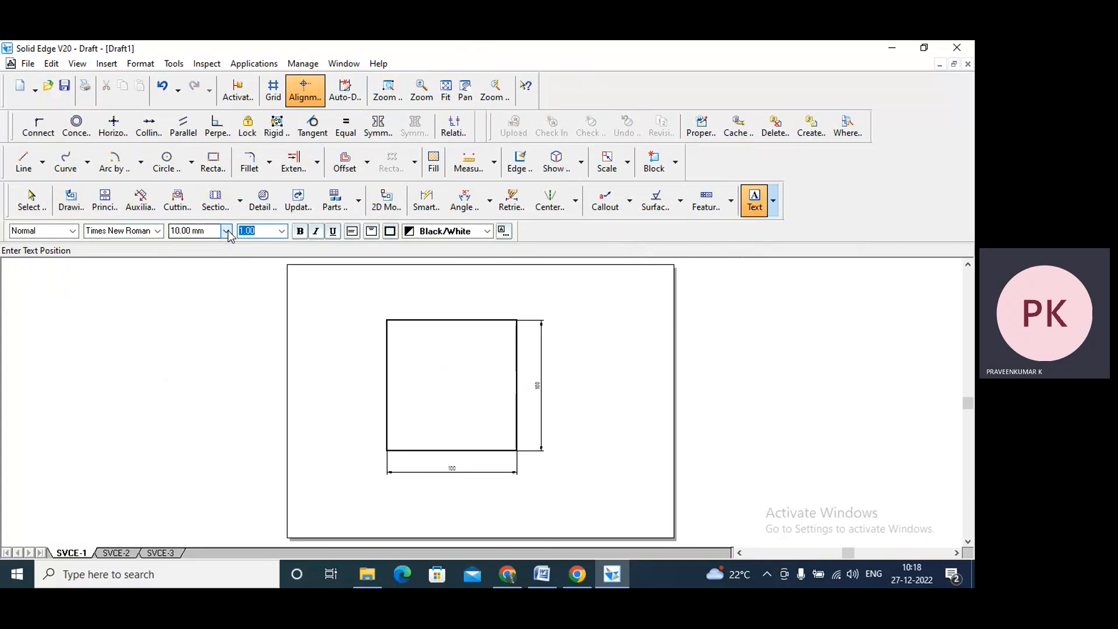
Step: Place the text "SVCE/SVCE/CAED/GJHDJEF" on the sheet above the square
left_click(357, 276)
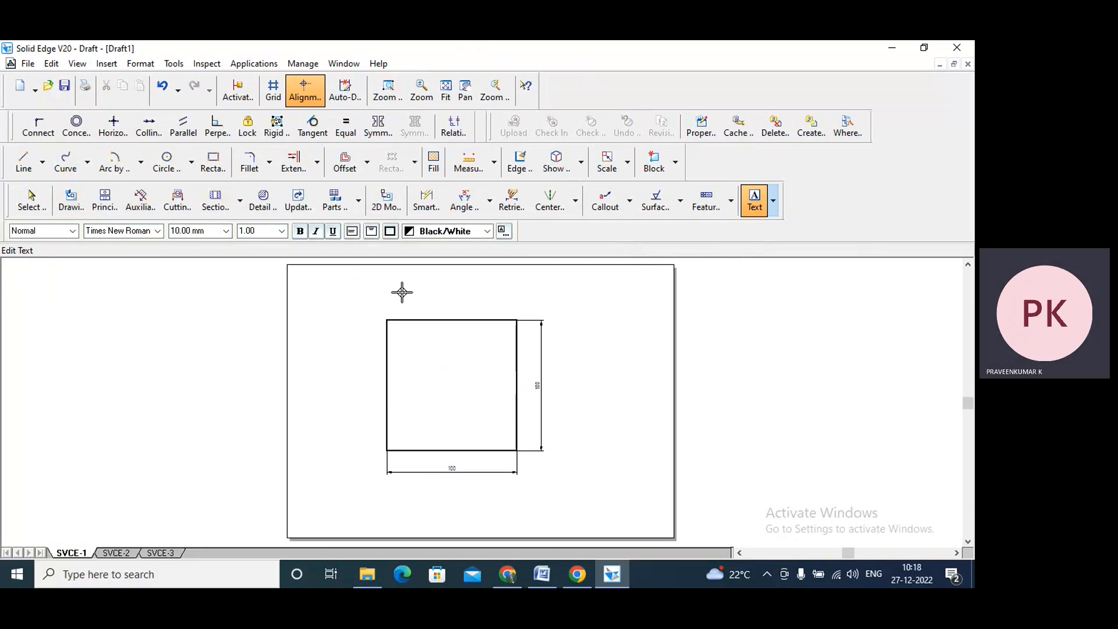
type("SVCE")
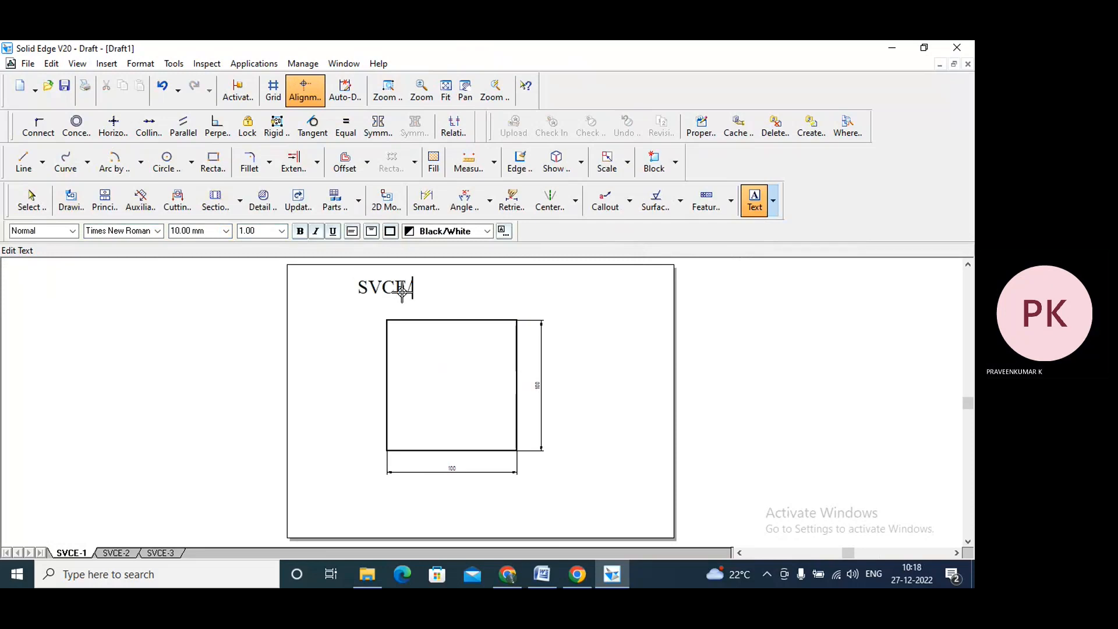
type("/SVCE/")
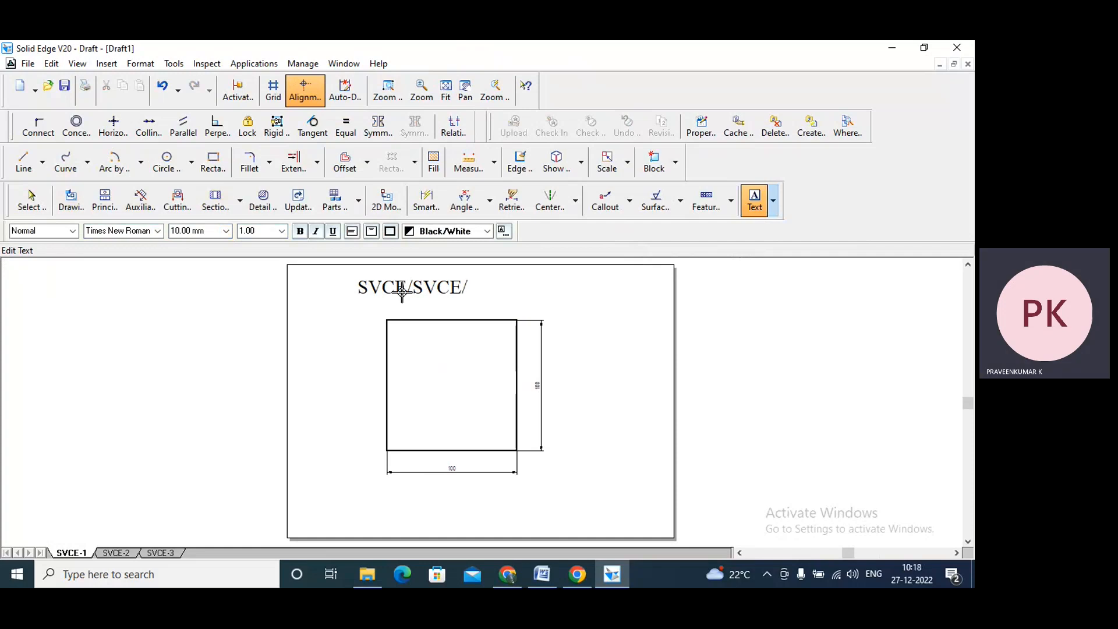
type("CAED/GJHDJEF")
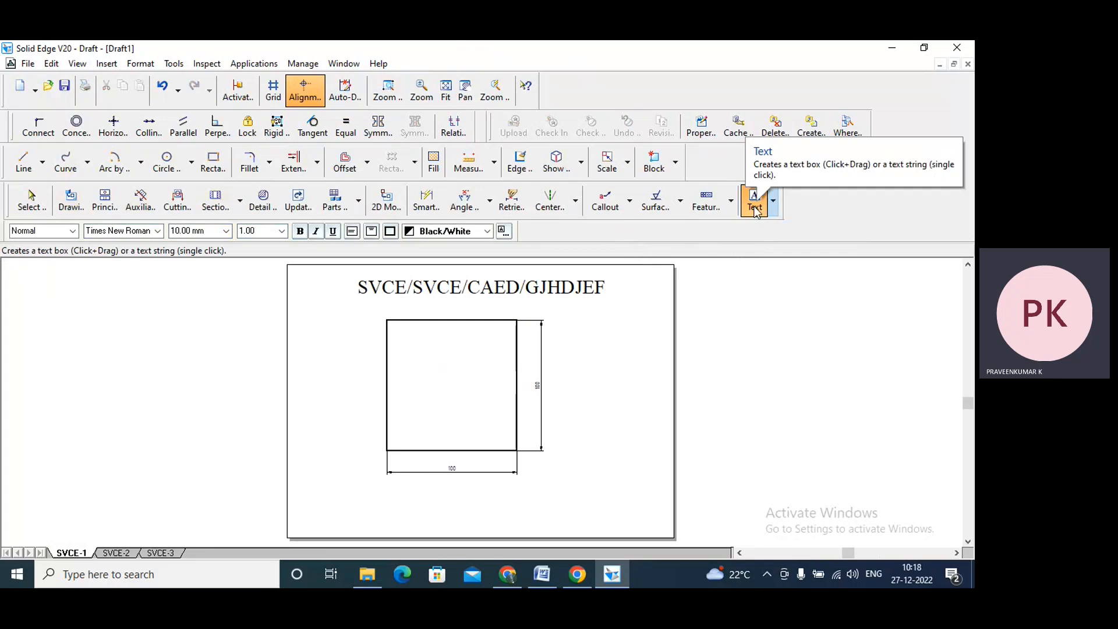
left_click(33, 199)
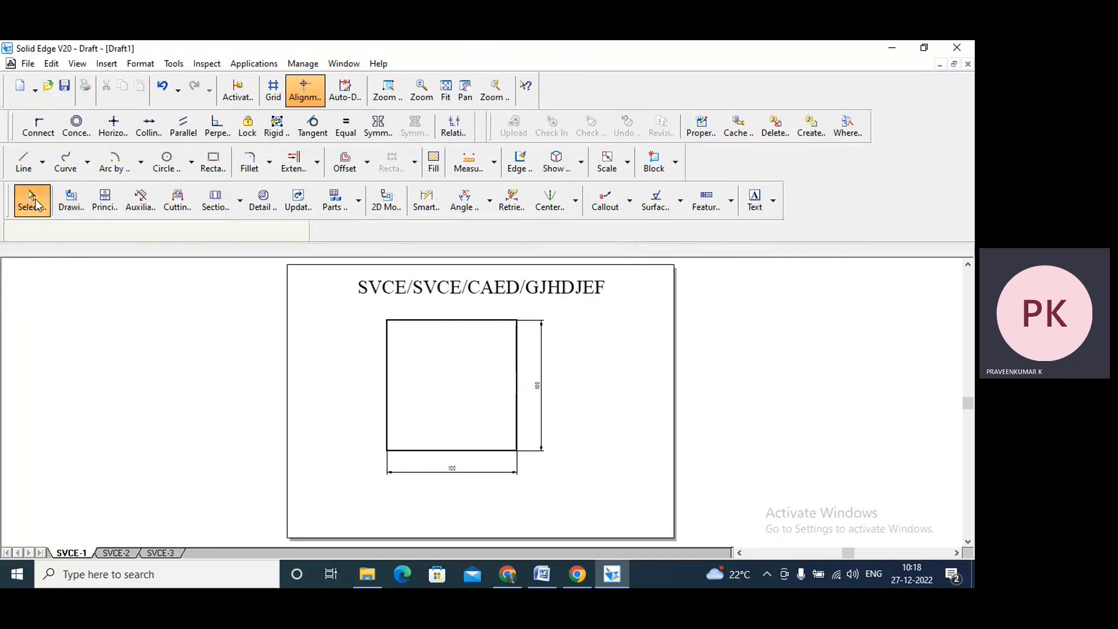
Step: Draw roughly a quarter-circle arc by centre, about 52 mm in radius, on the sheet to the right of the square
left_click(114, 161)
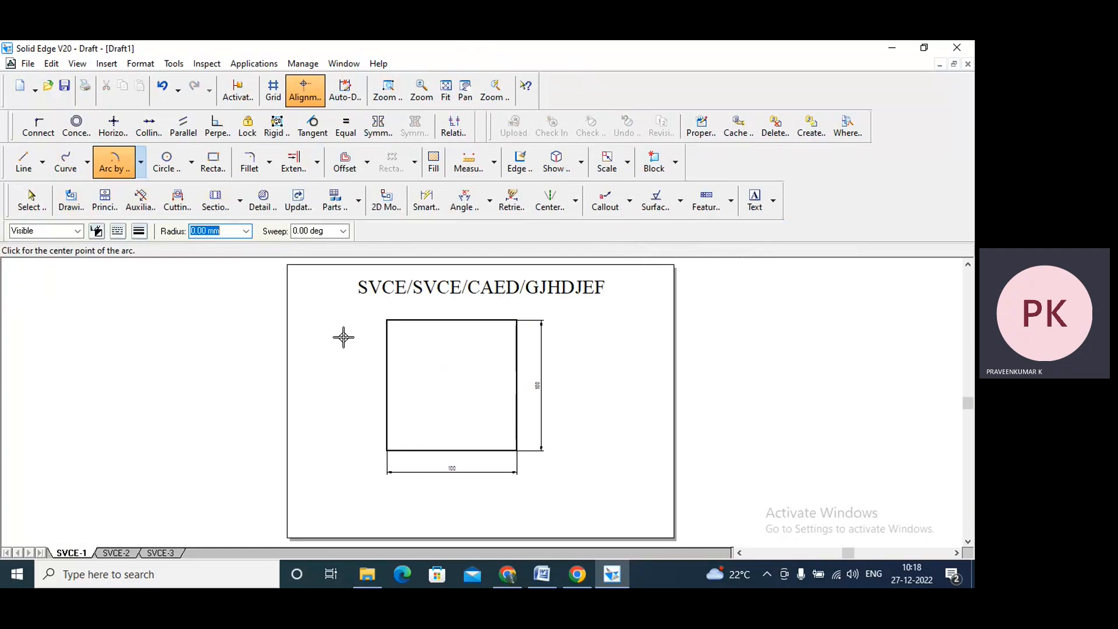
left_click(582, 416)
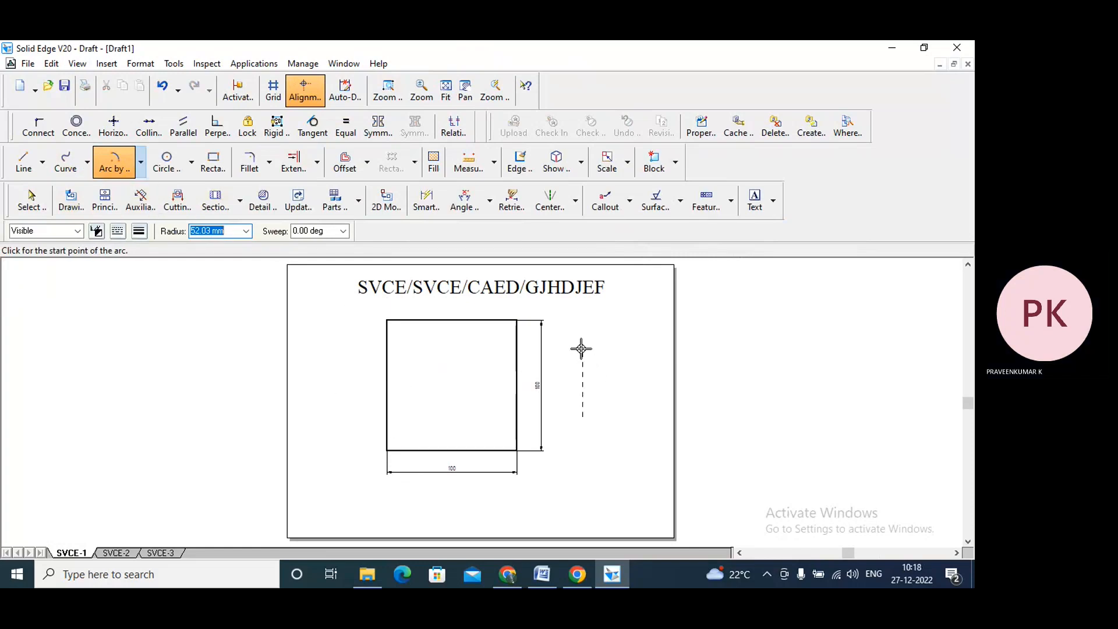
left_click(582, 350)
left_click(634, 412)
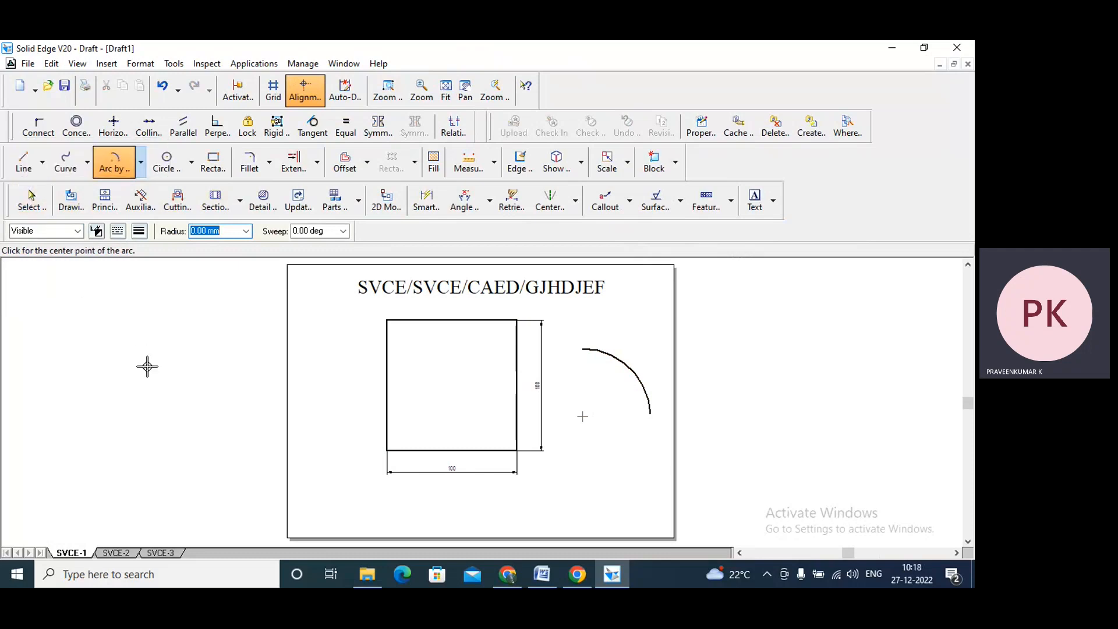
key("Escape")
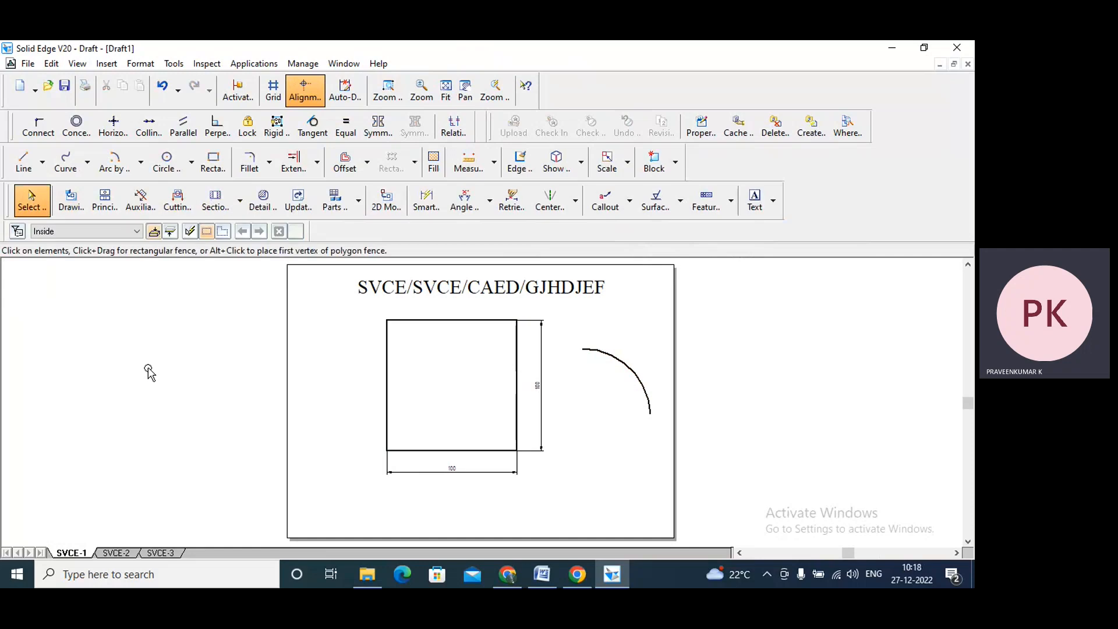
key("Escape")
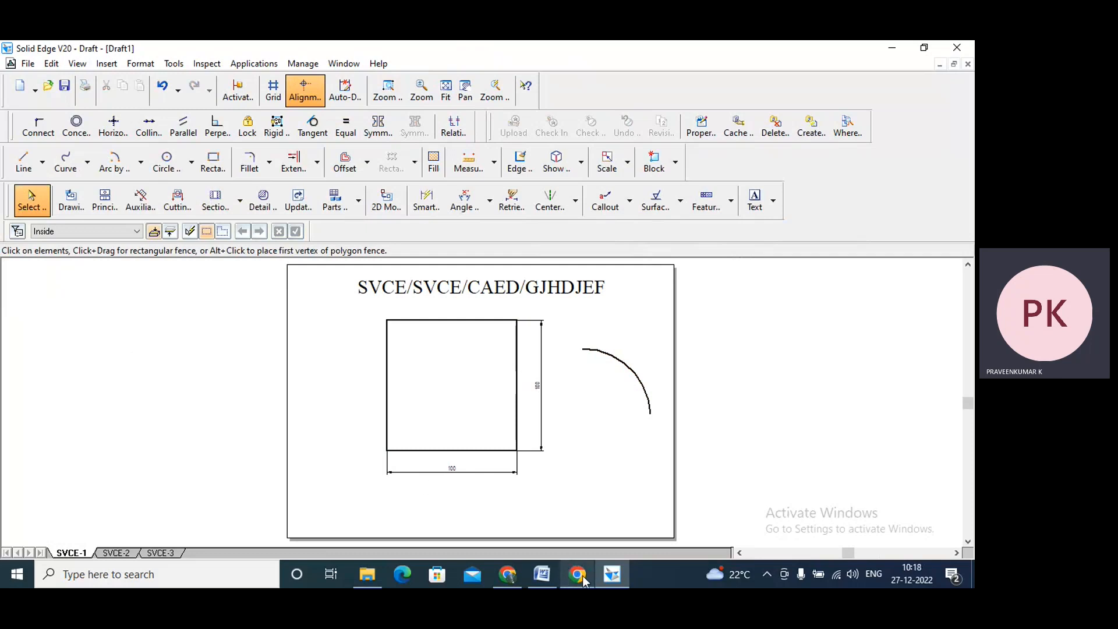
Step: Switch to the Word title page and from there to the Microsoft Teams meeting in Chrome
mouse_move(584, 579)
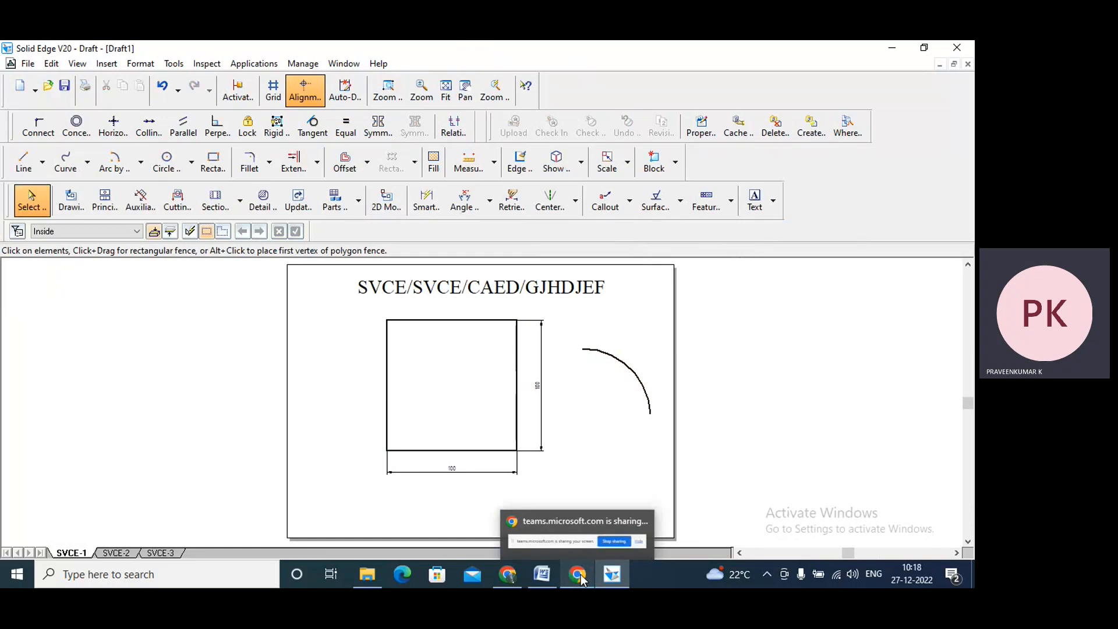
left_click(546, 576)
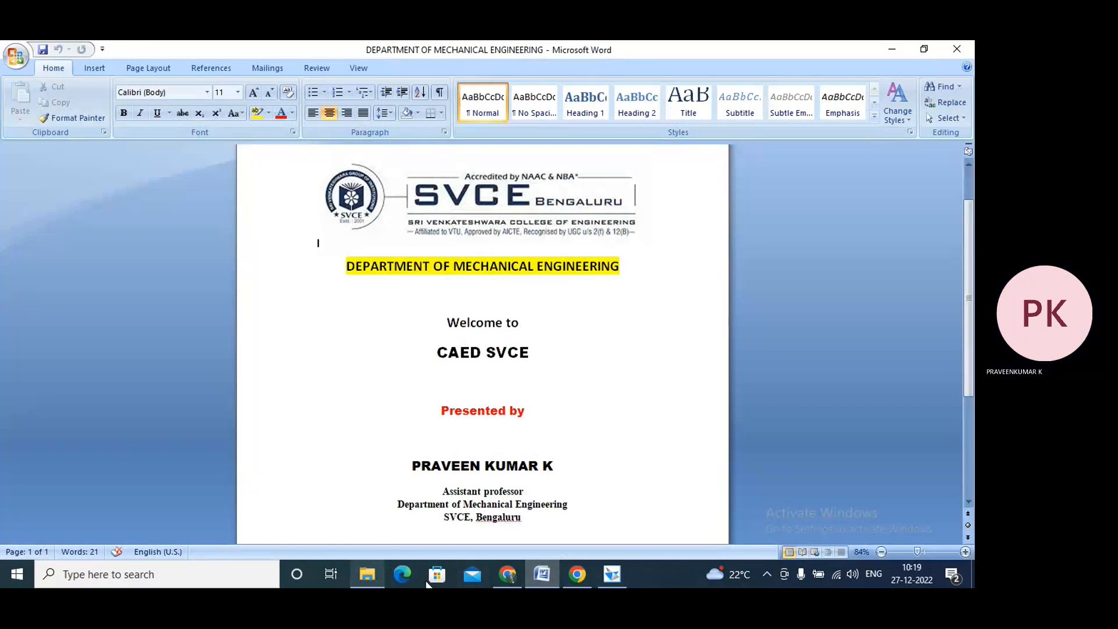
left_click(506, 575)
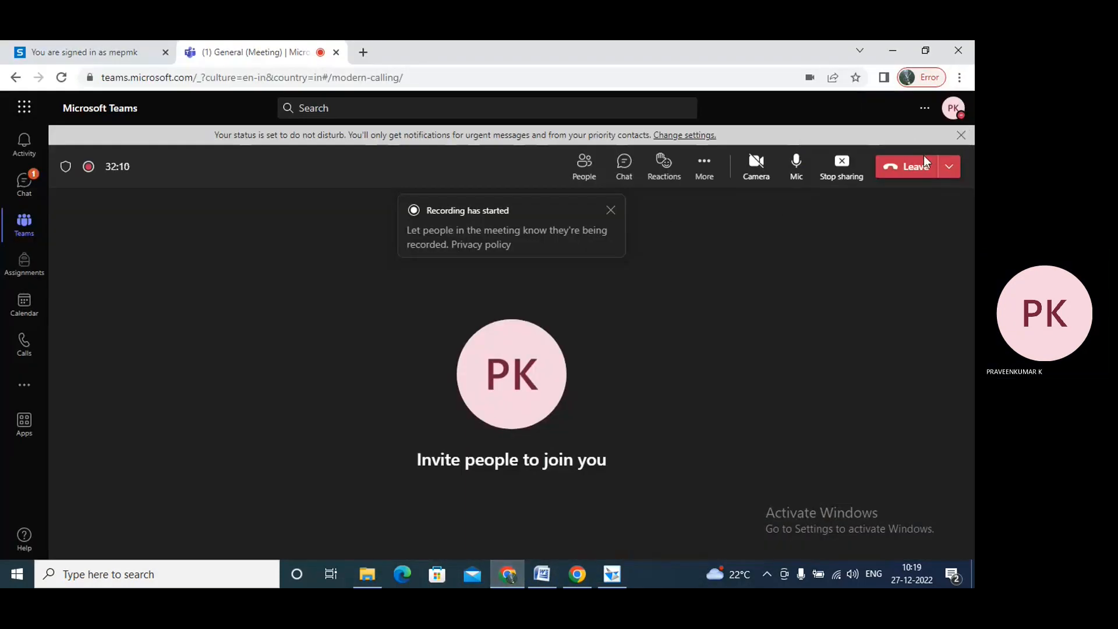